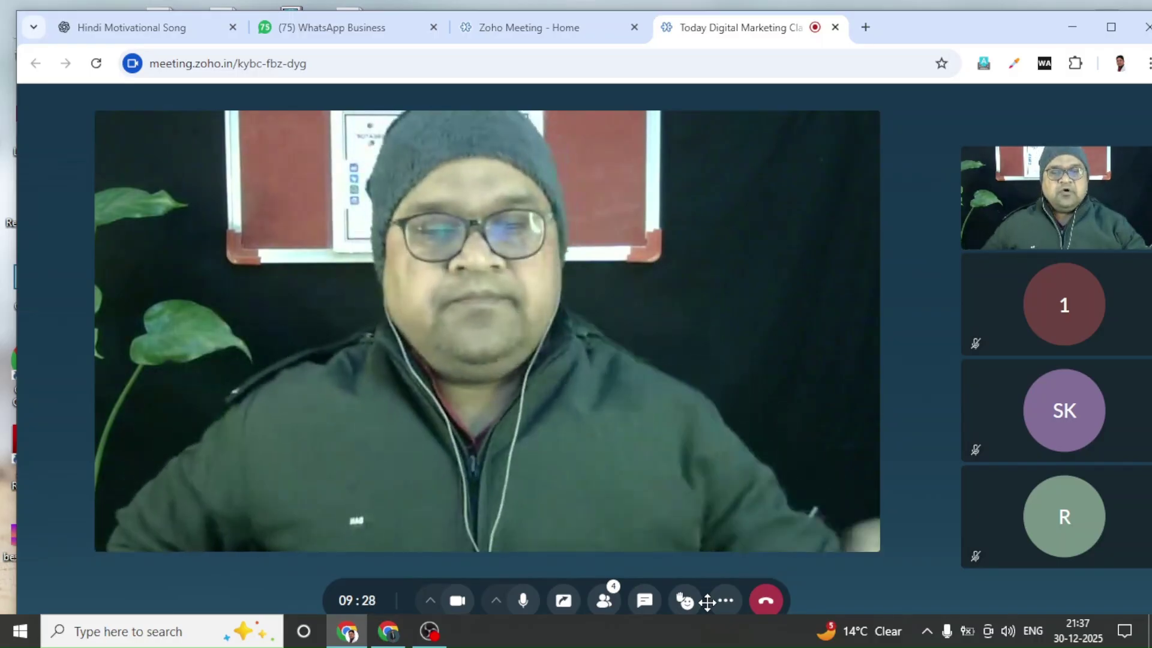
# Send the message "good evening" in the meeting chat.
pyautogui.click(644, 606)
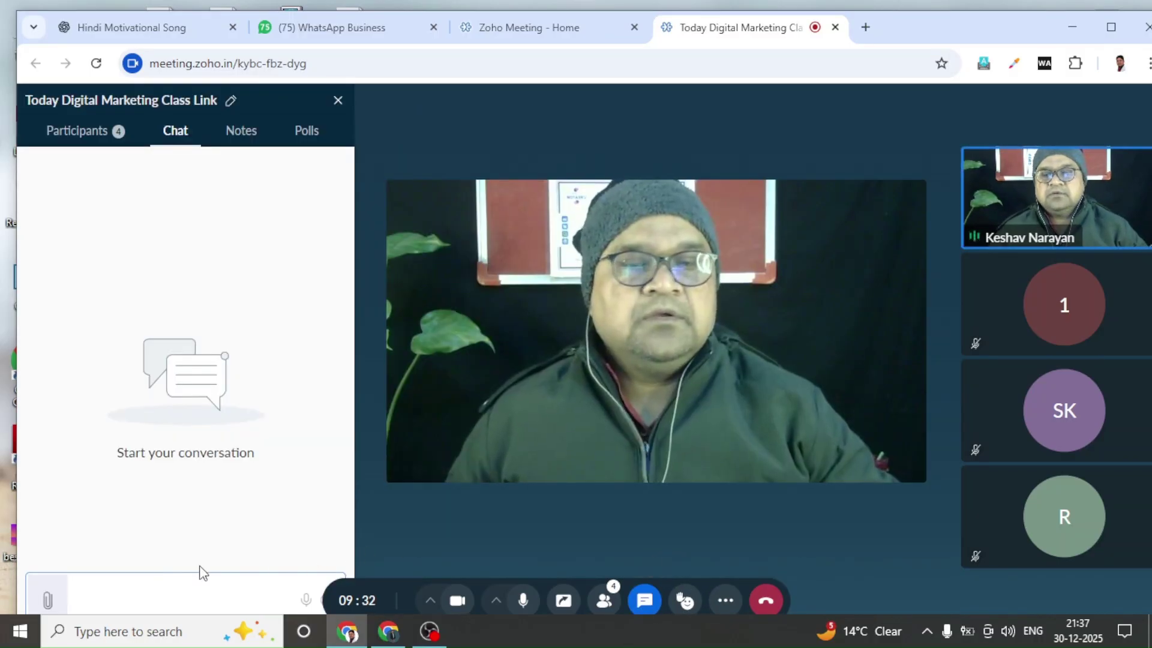
pyautogui.write('g')
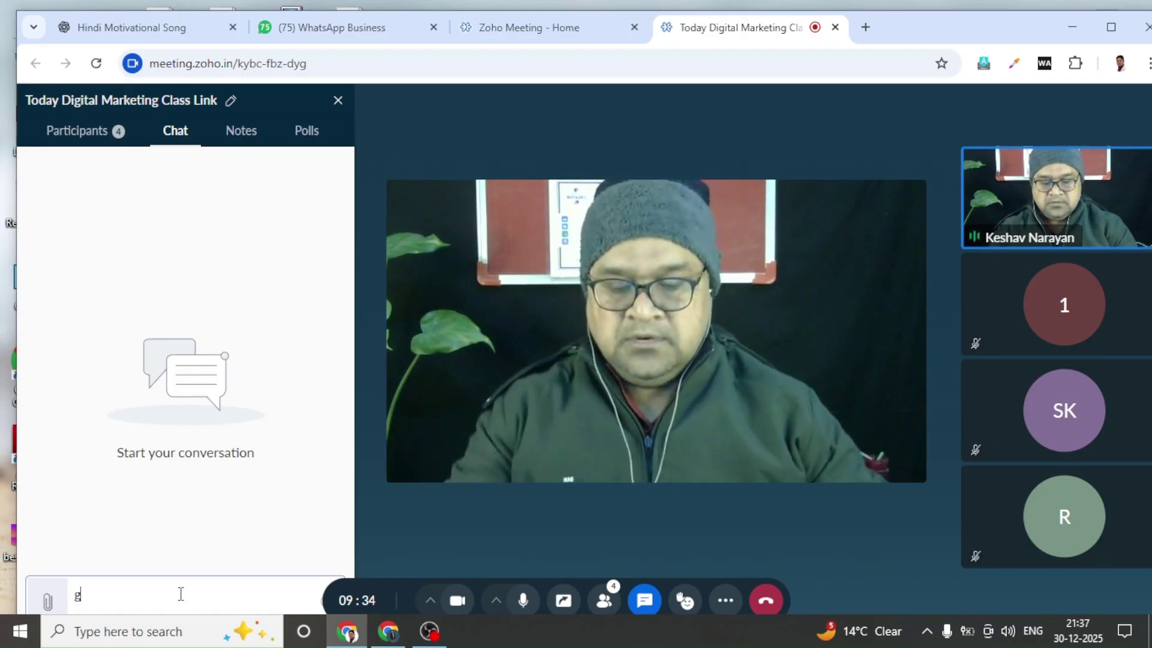
pyautogui.write('ood ev')
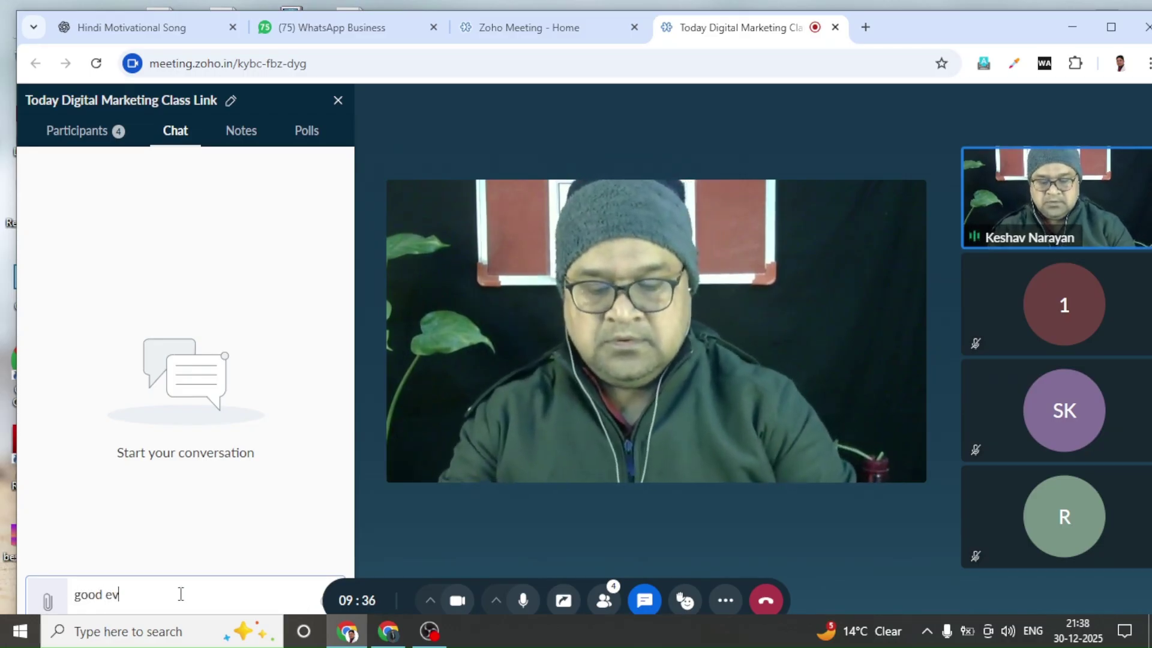
pyautogui.write('ening')
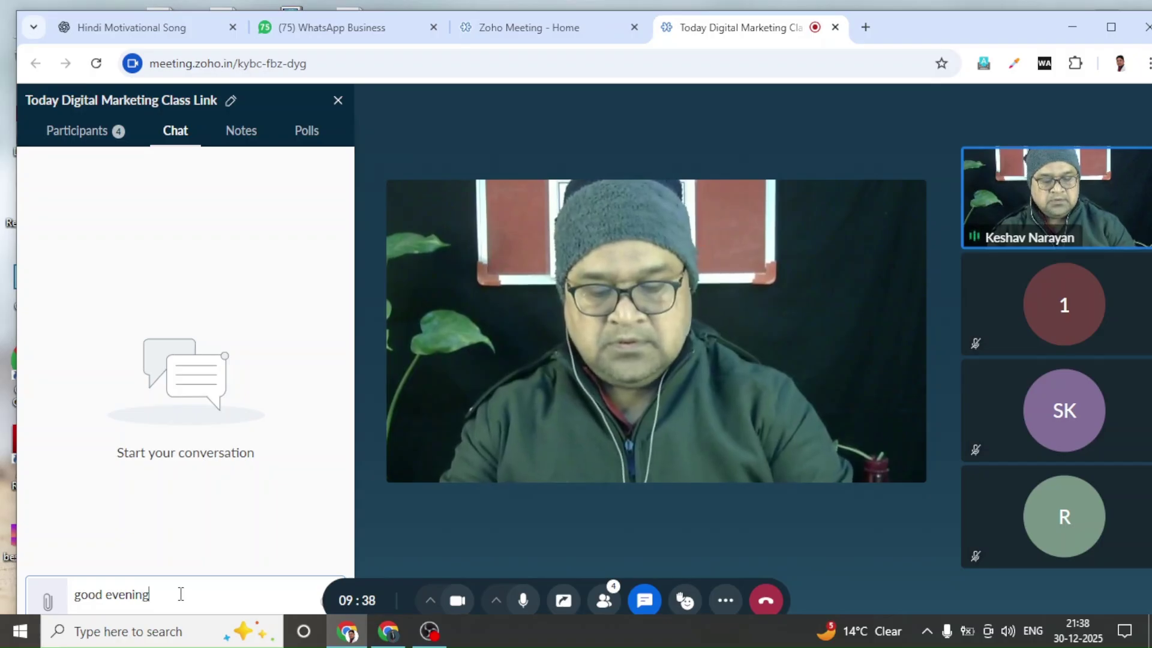
pyautogui.press('Return')
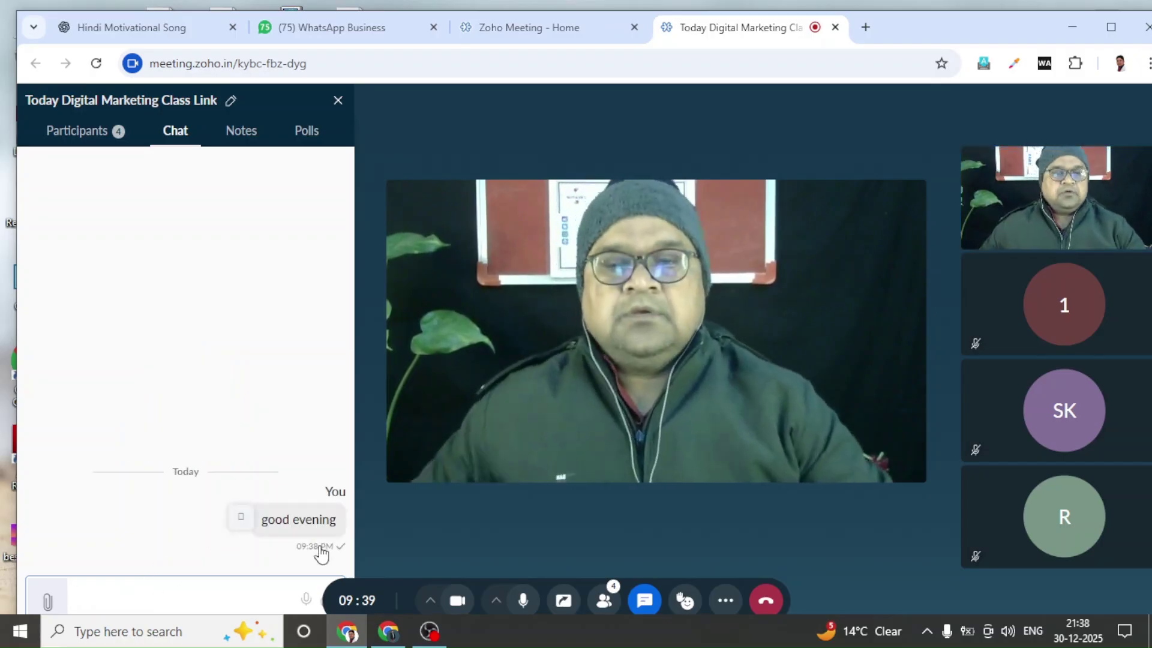
# Raise a hand in the meeting and close the chat pane.
pyautogui.click(686, 602)
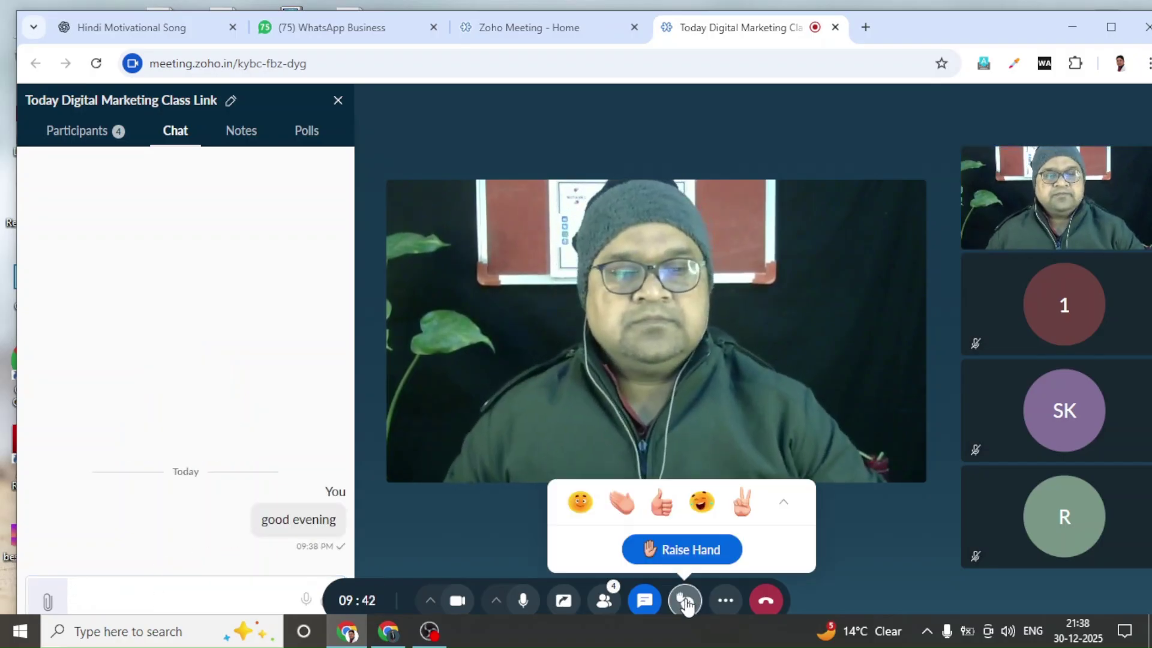
pyautogui.click(651, 552)
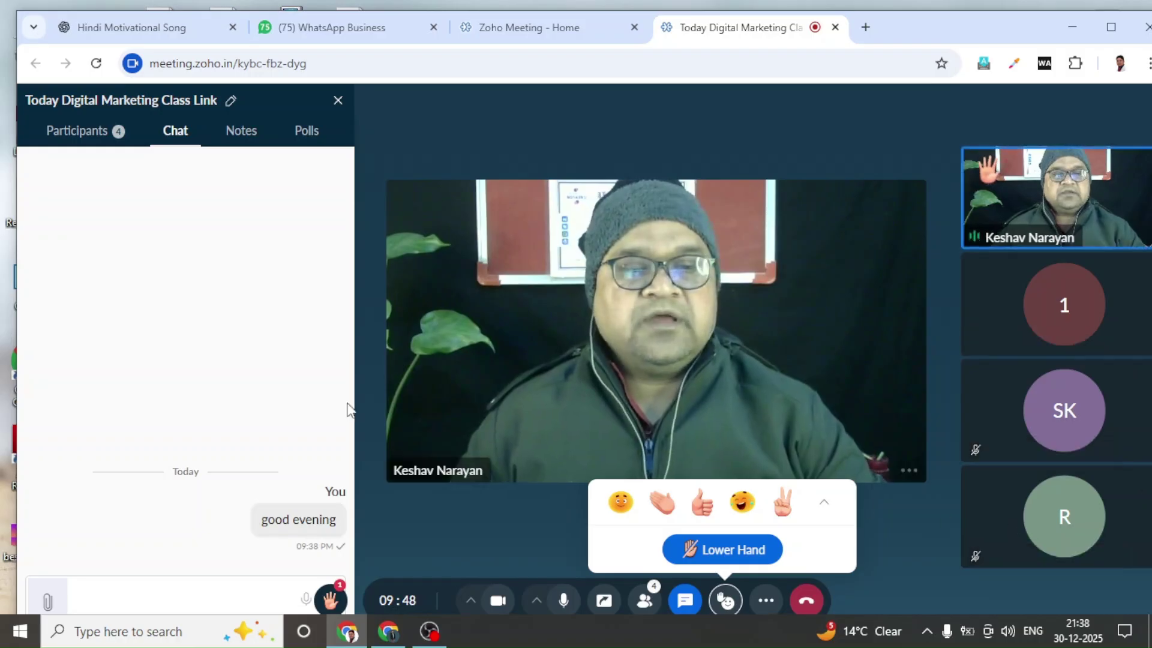
pyautogui.click(339, 100)
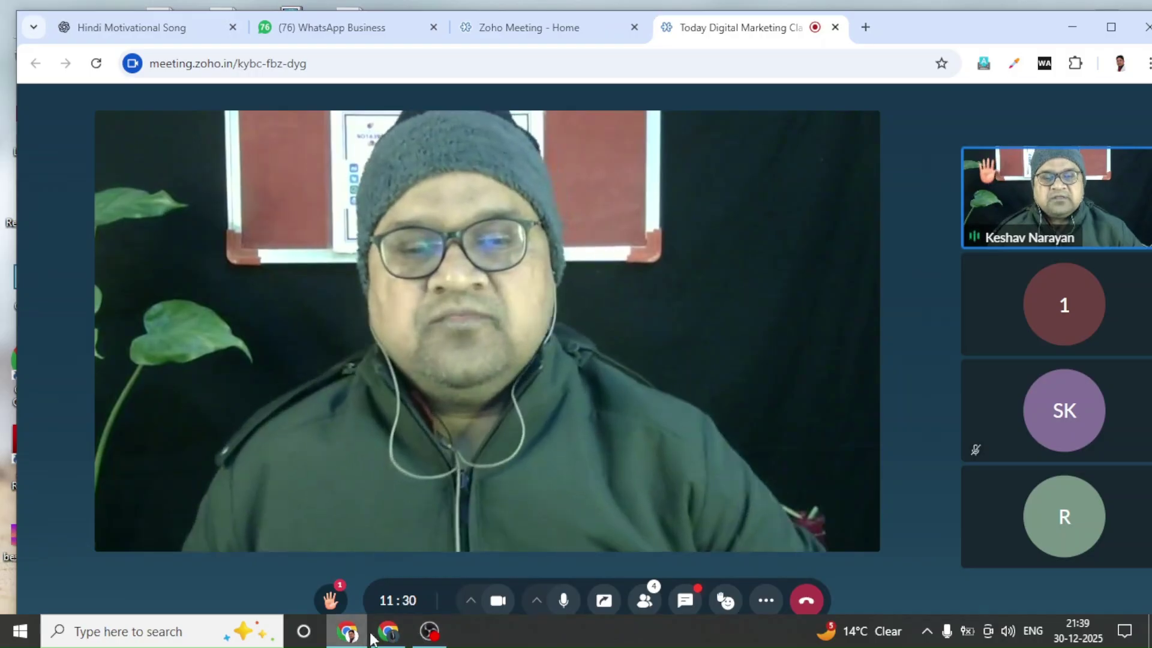
# Minimize the meeting window and open the "30 Days Challenge new update" mind map in Nice Mind.
pyautogui.click(1064, 28)
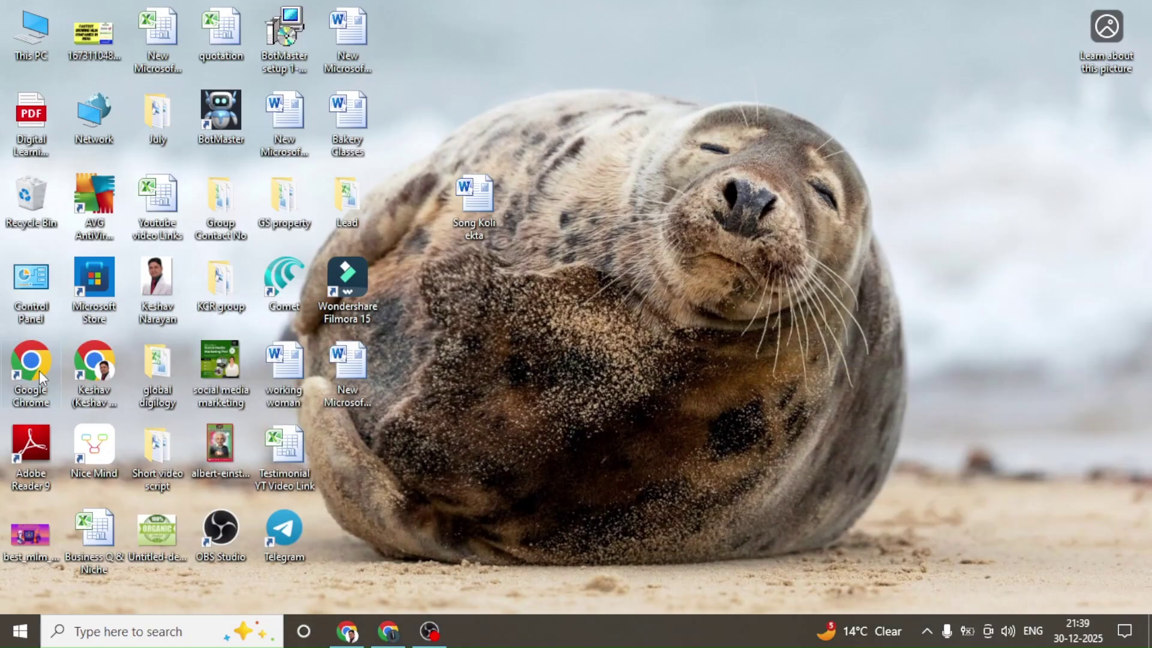
pyautogui.doubleClick(93, 447)
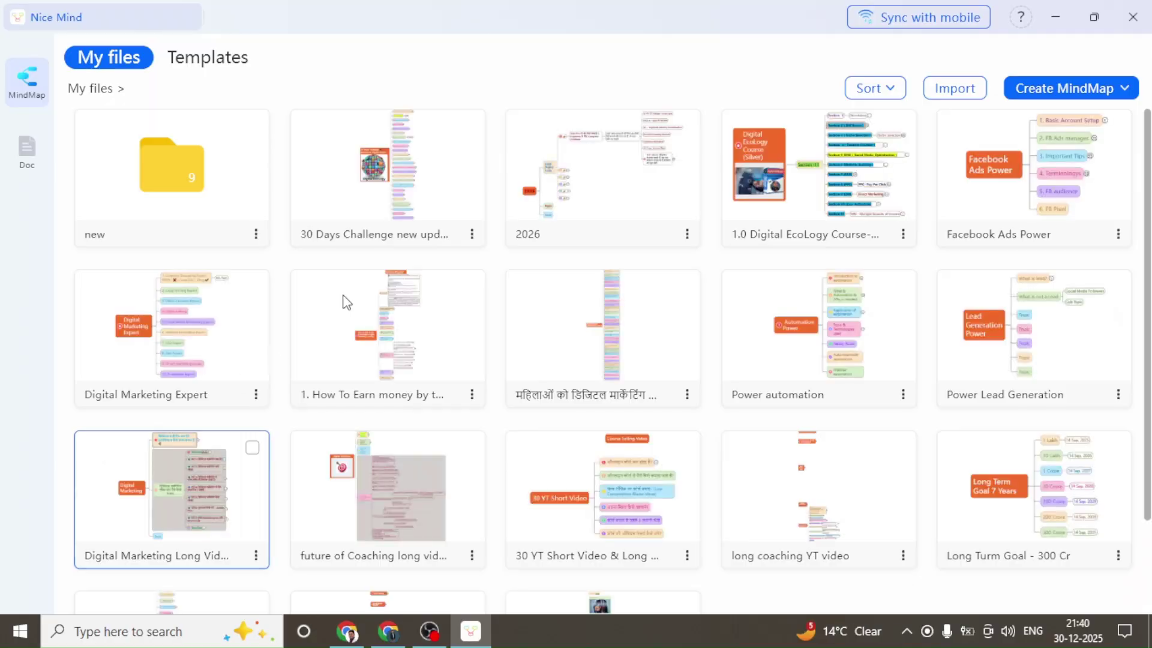
pyautogui.click(378, 203)
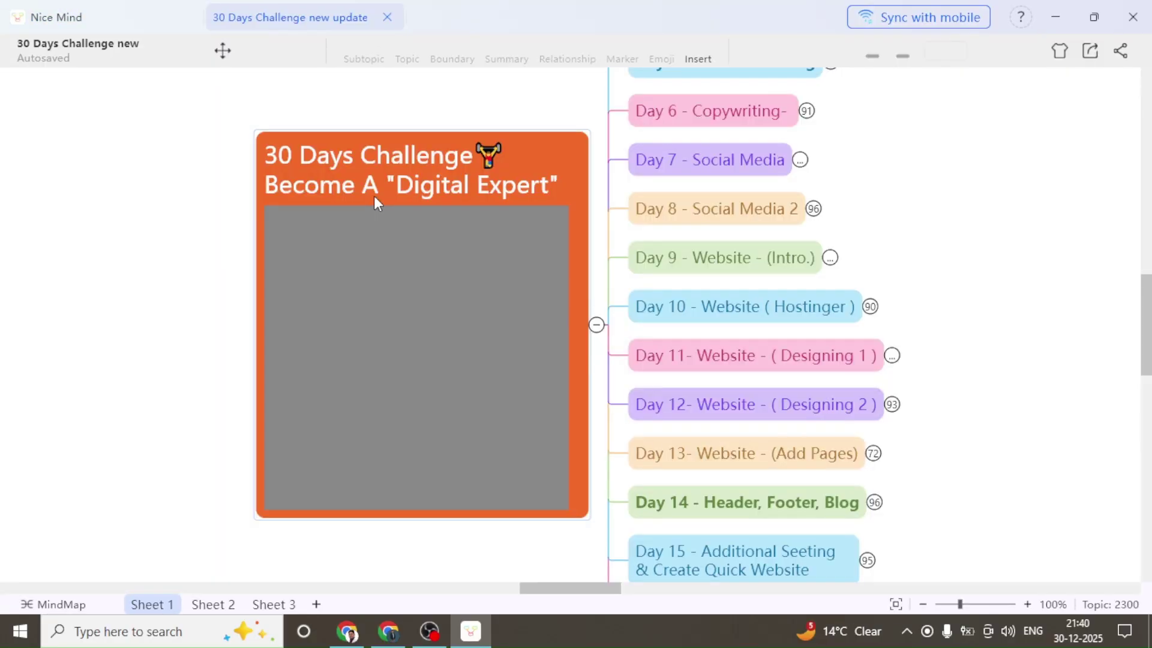
# Expand the "Day 16 - SEO 1" topic and its "Seo 1" subtopic in the mind map.
pyautogui.moveTo(1057, 430); pyautogui.dragTo(728, 377)
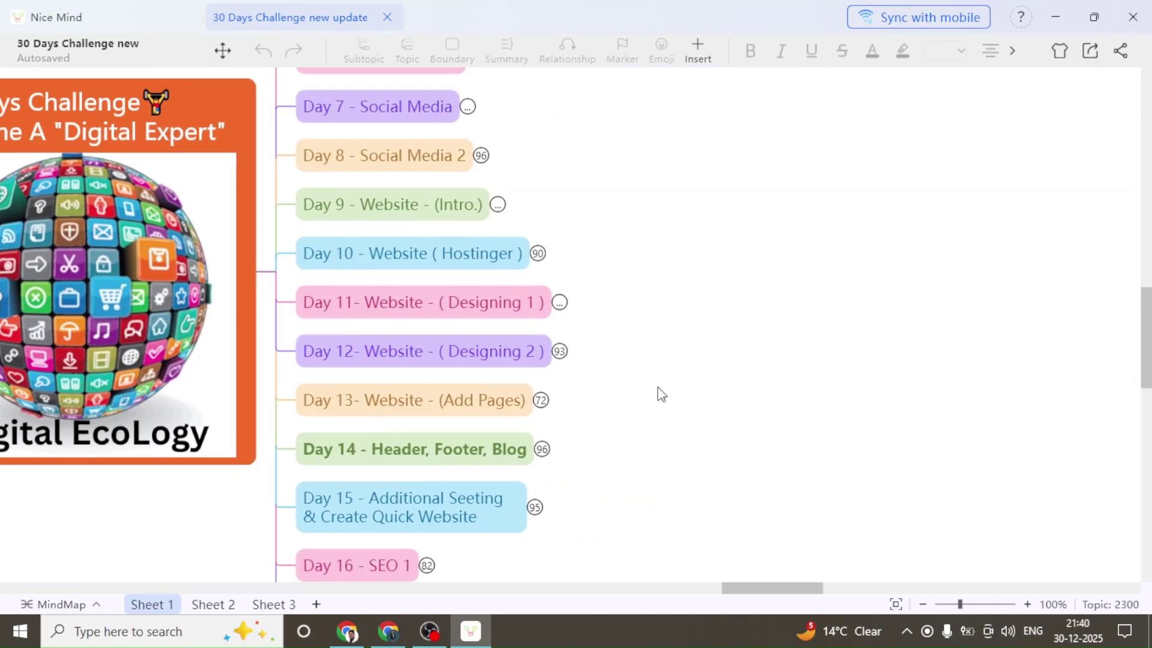
pyautogui.scroll(-3, 660, 395)
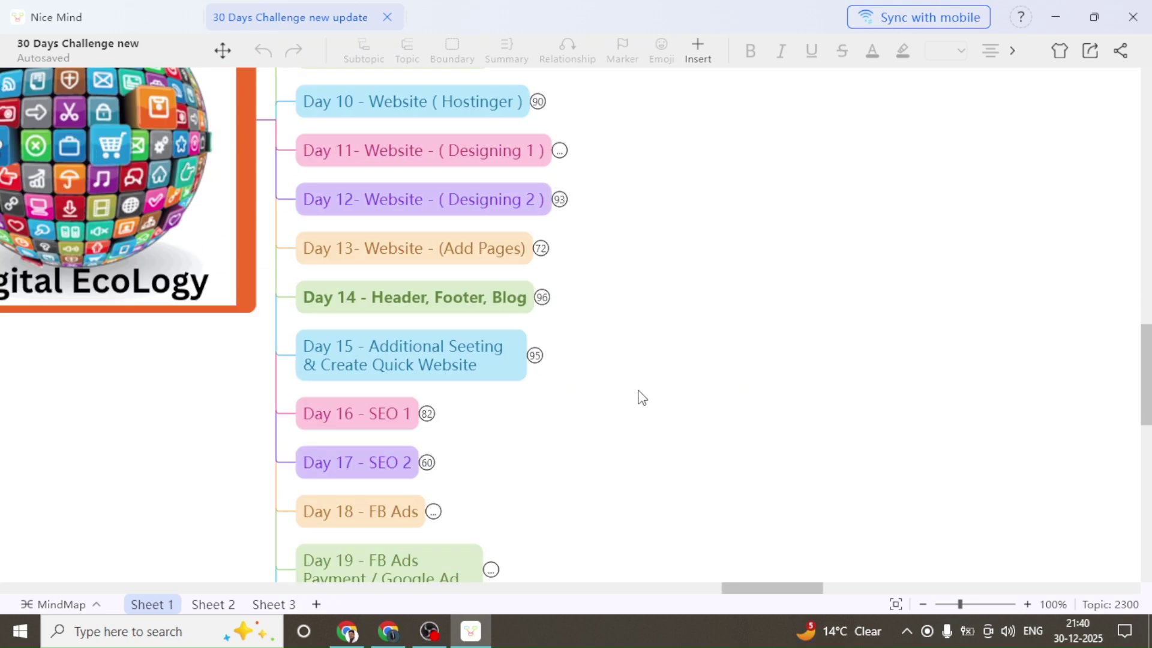
pyautogui.click(427, 414)
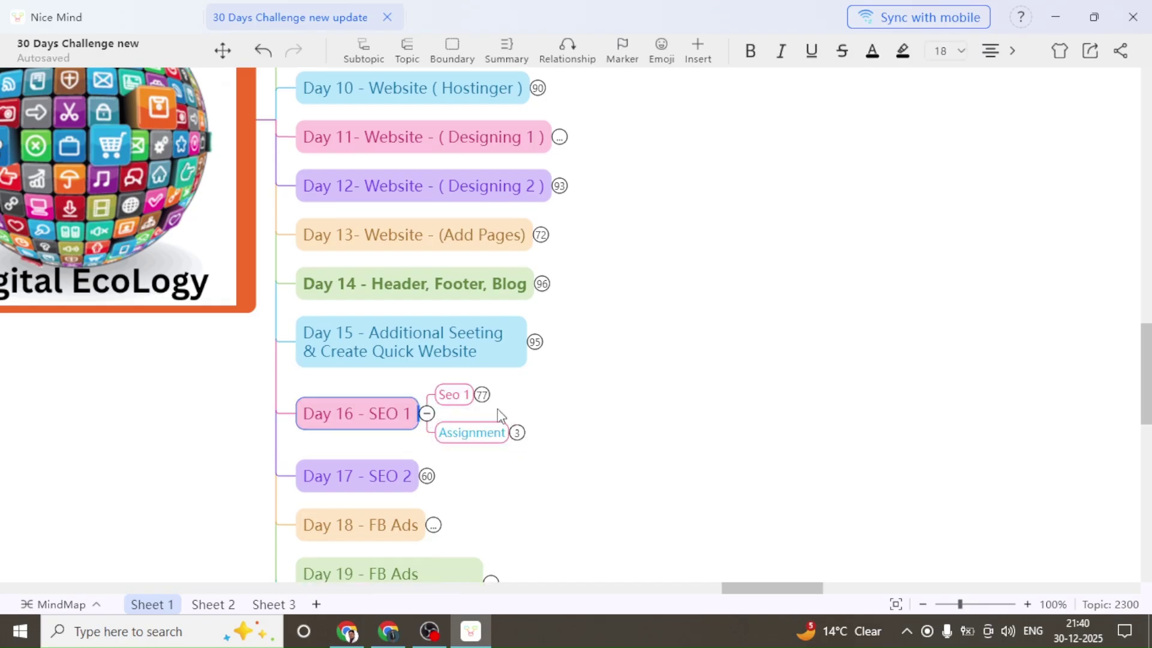
pyautogui.click(482, 395)
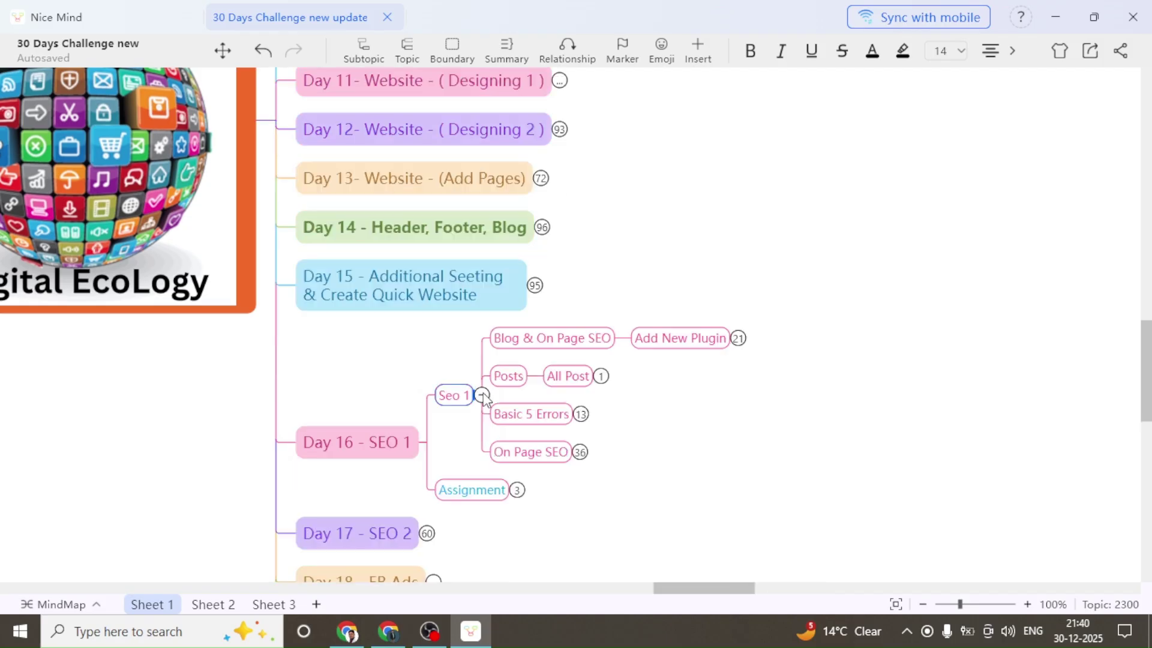
# Switch to the Hostinger browser window, show the websites list, and launch WP Admin for thedigitalyashi.in.
pyautogui.click(351, 634)
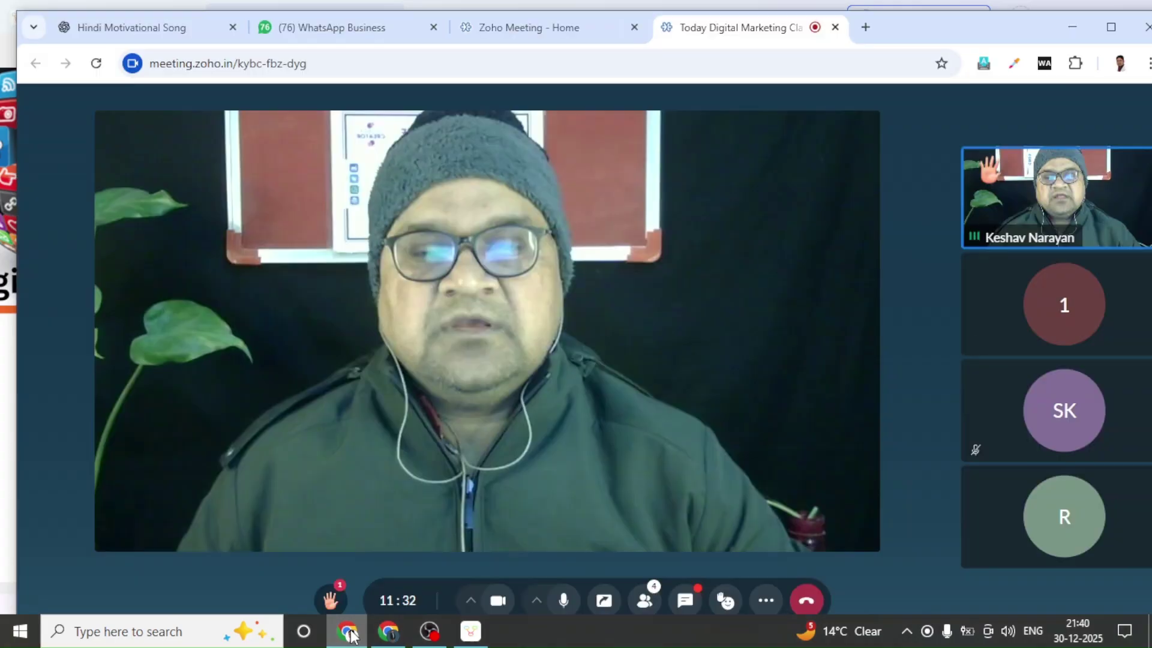
pyautogui.click(390, 633)
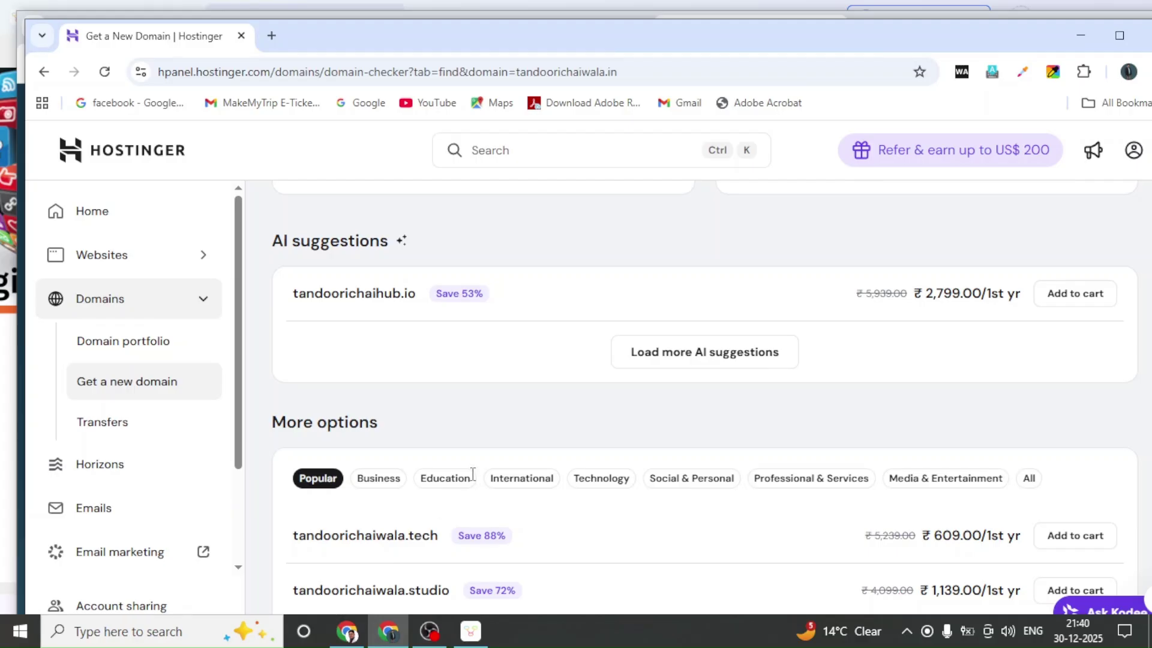
pyautogui.scroll(-3, 516, 465)
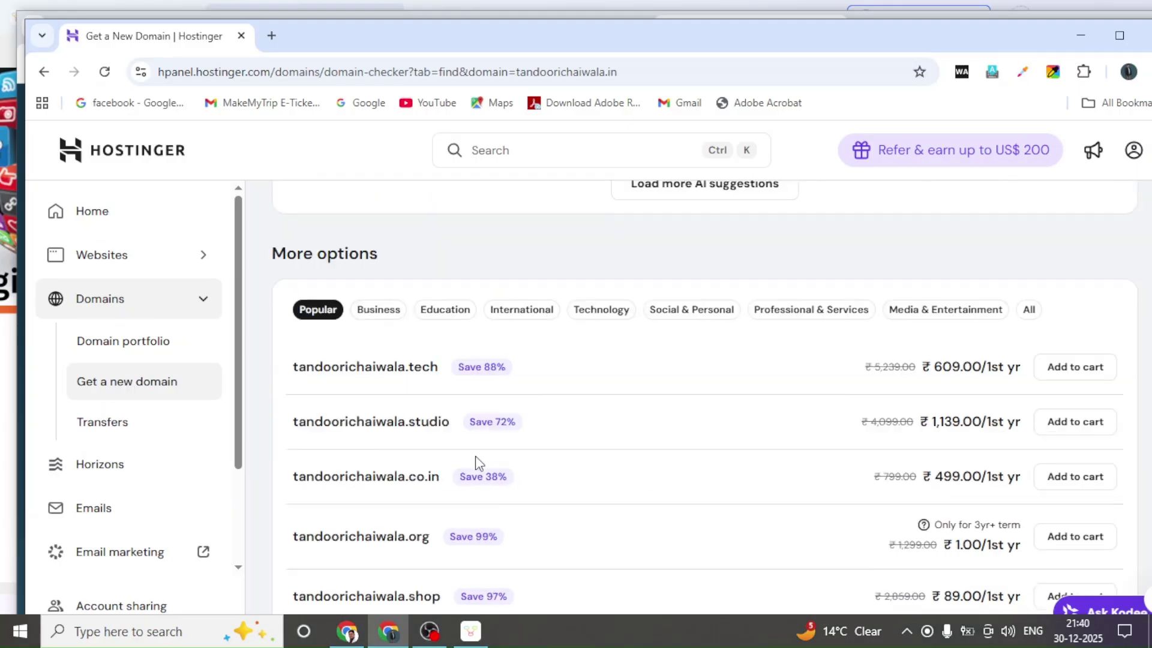
pyautogui.scroll(10, 396, 414)
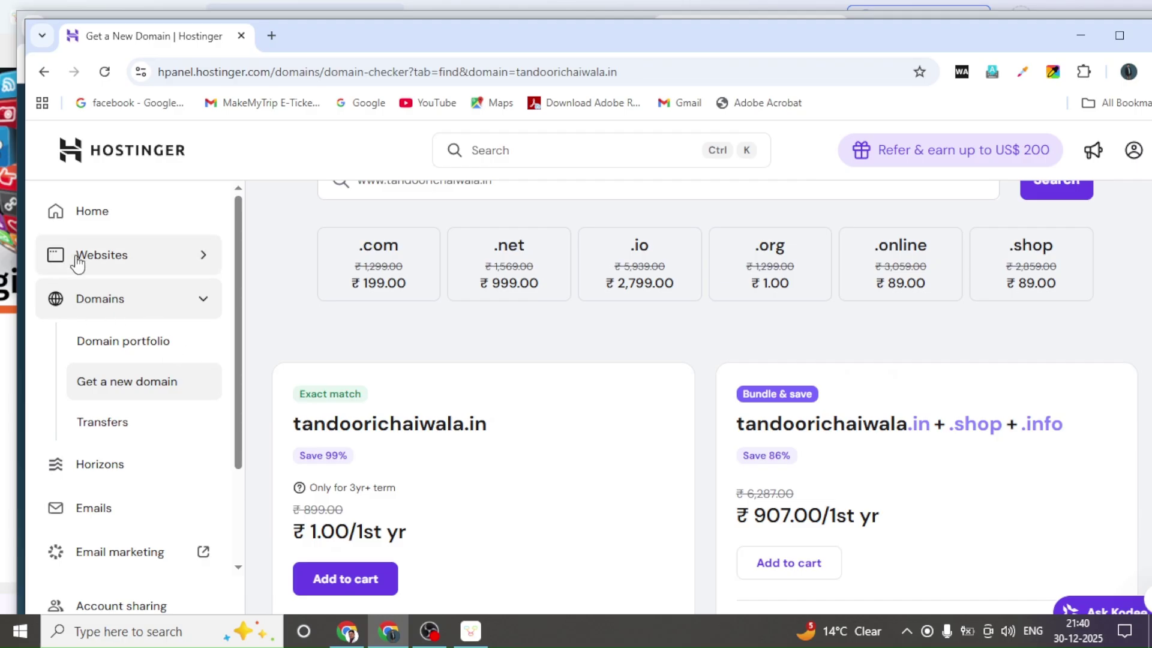
pyautogui.click(77, 262)
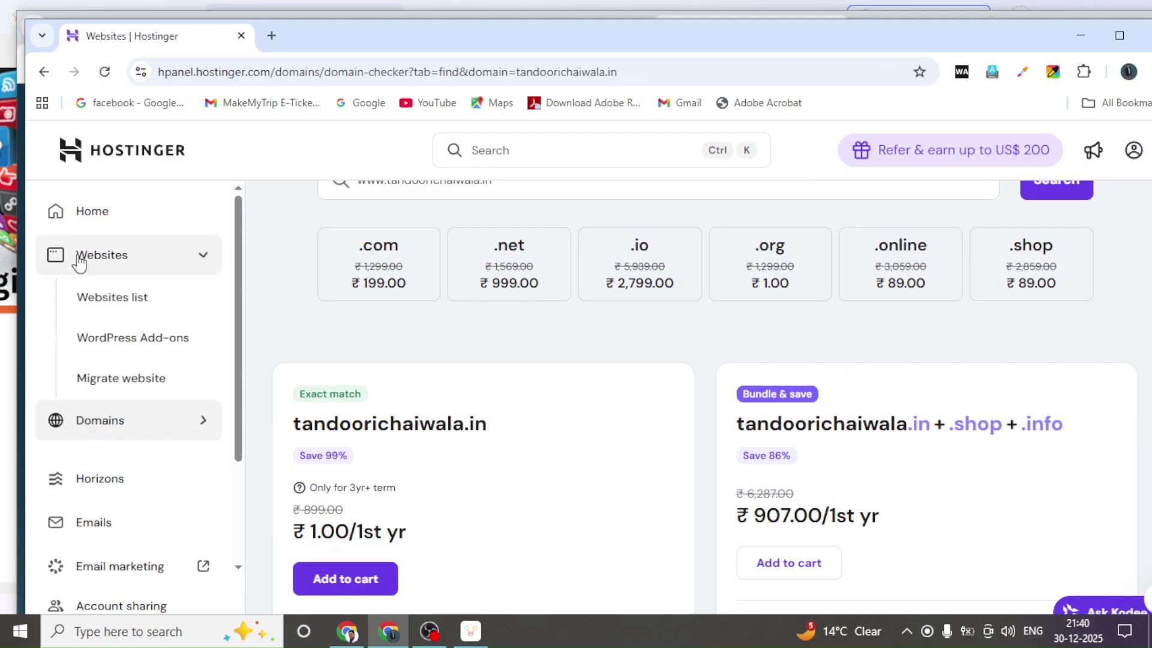
pyautogui.click(131, 306)
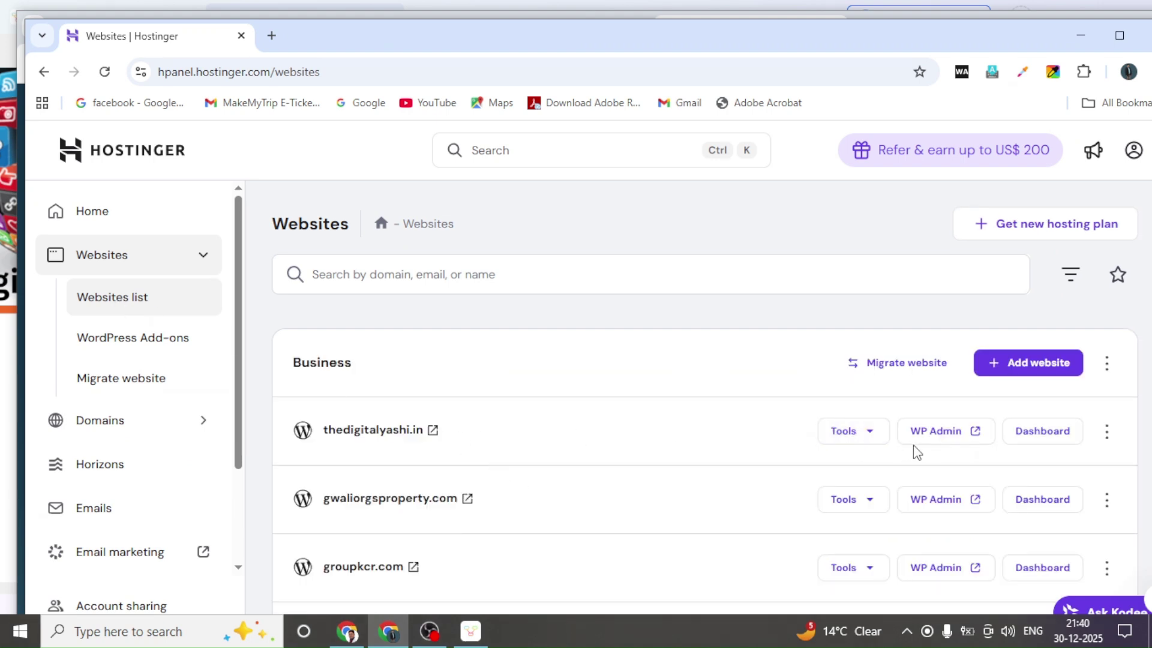
pyautogui.click(935, 437)
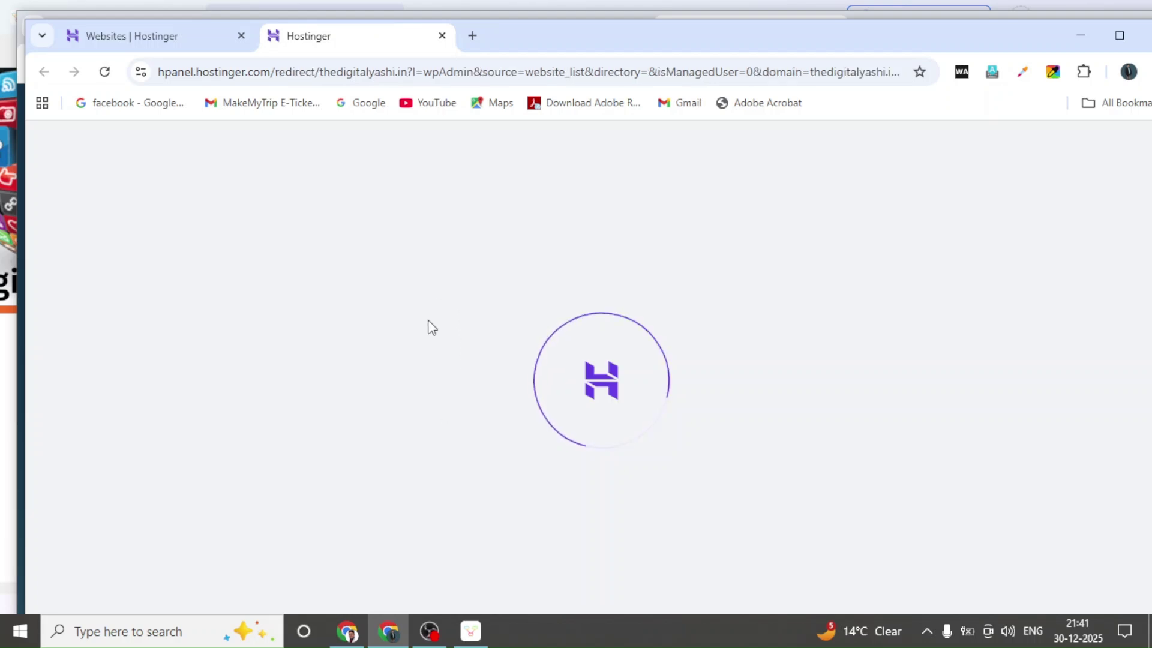
# Return to the Zoho meeting, share the entire screen with participants, and hide the browser's sharing notice.
pyautogui.click(347, 637)
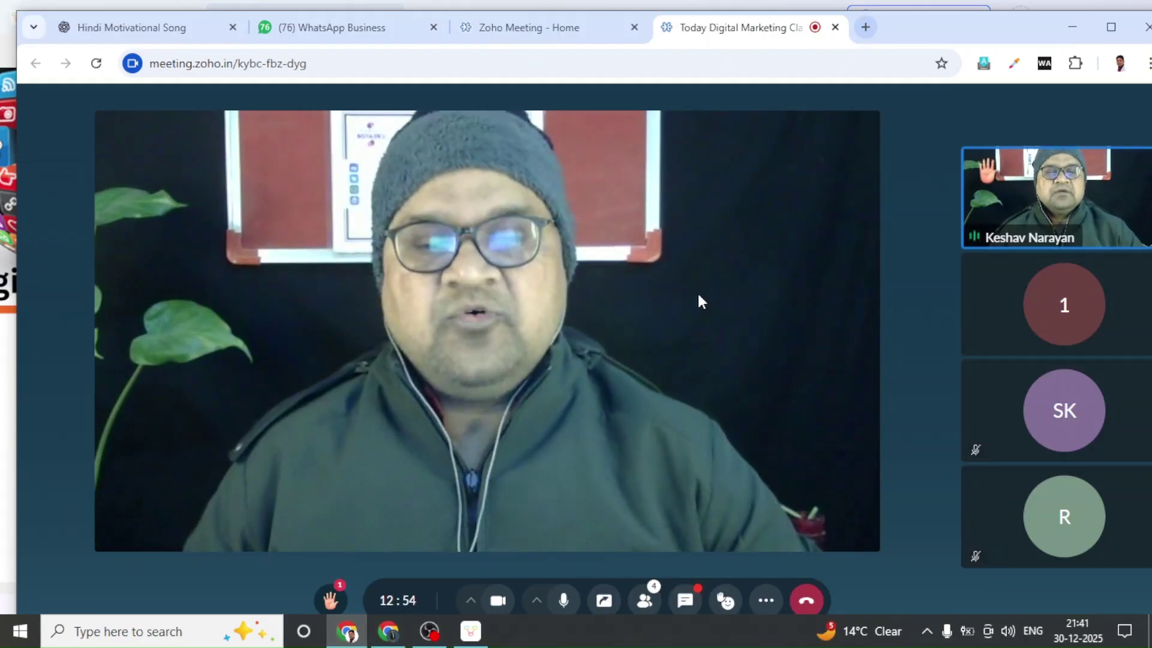
pyautogui.click(604, 602)
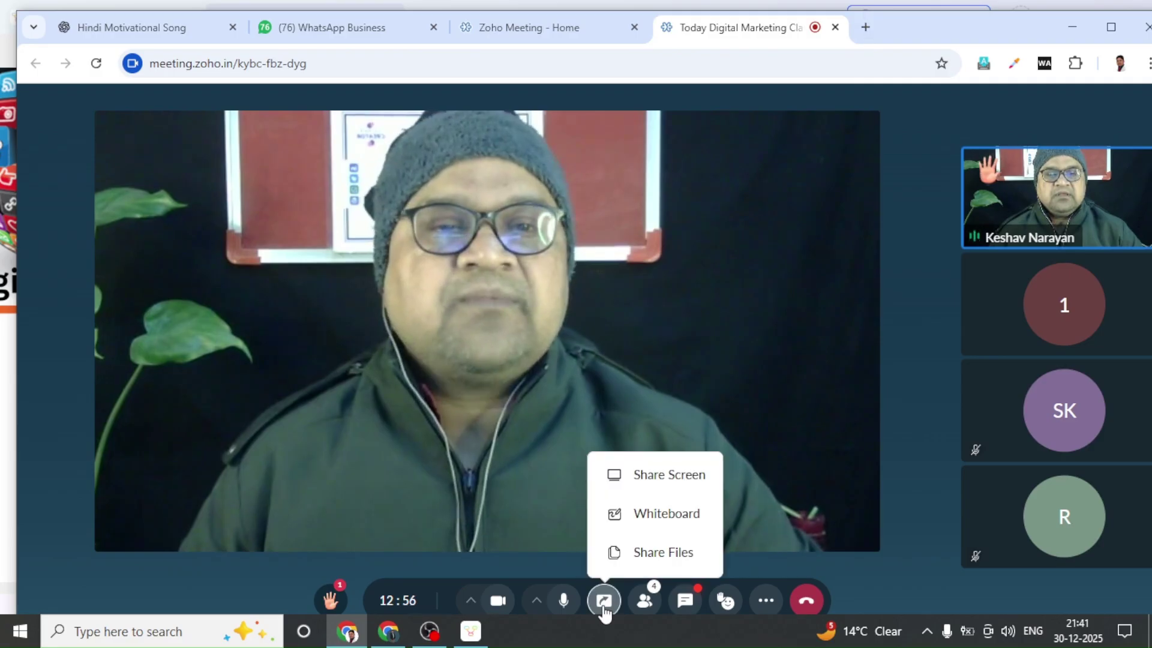
pyautogui.click(663, 474)
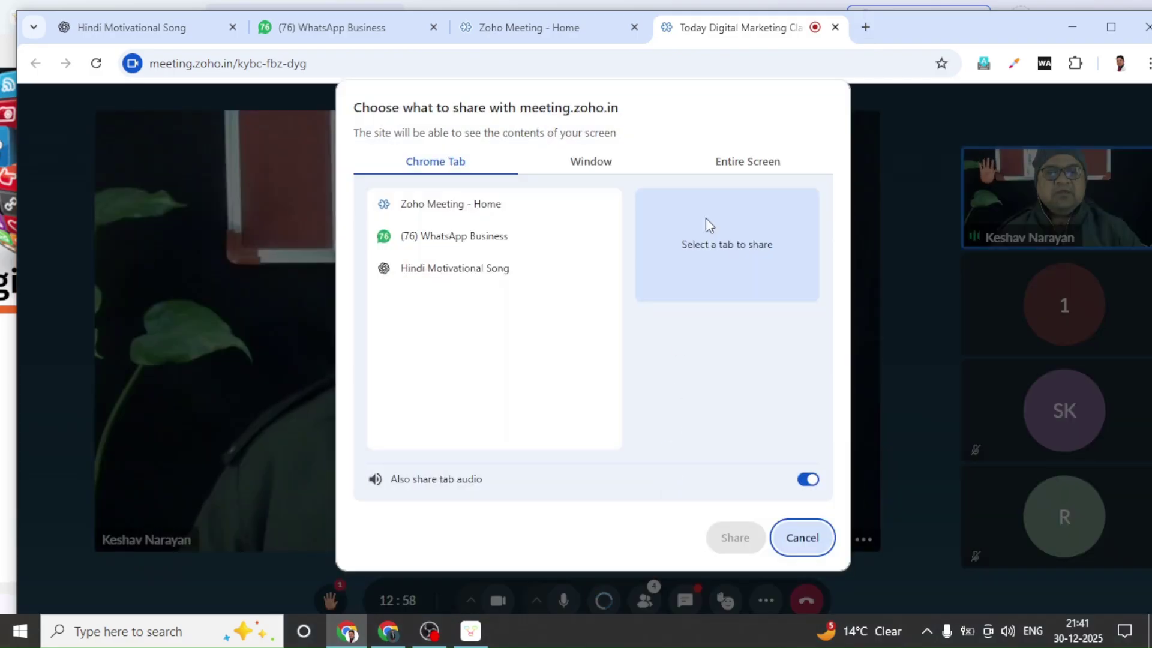
pyautogui.click(748, 161)
pyautogui.click(537, 240)
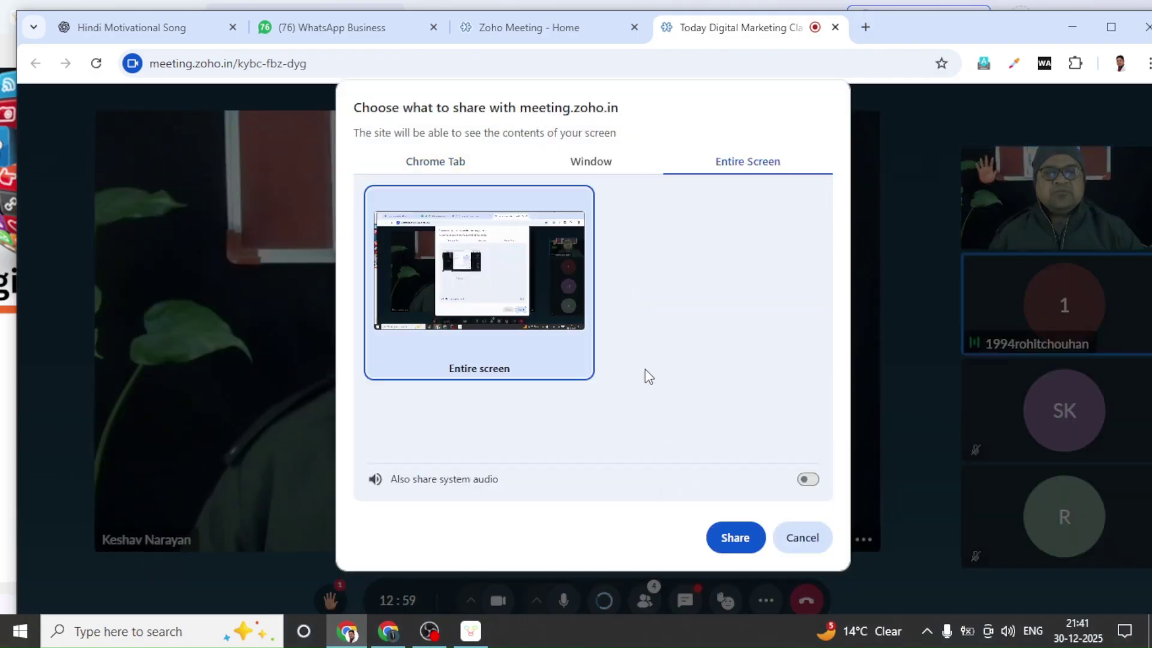
pyautogui.click(728, 545)
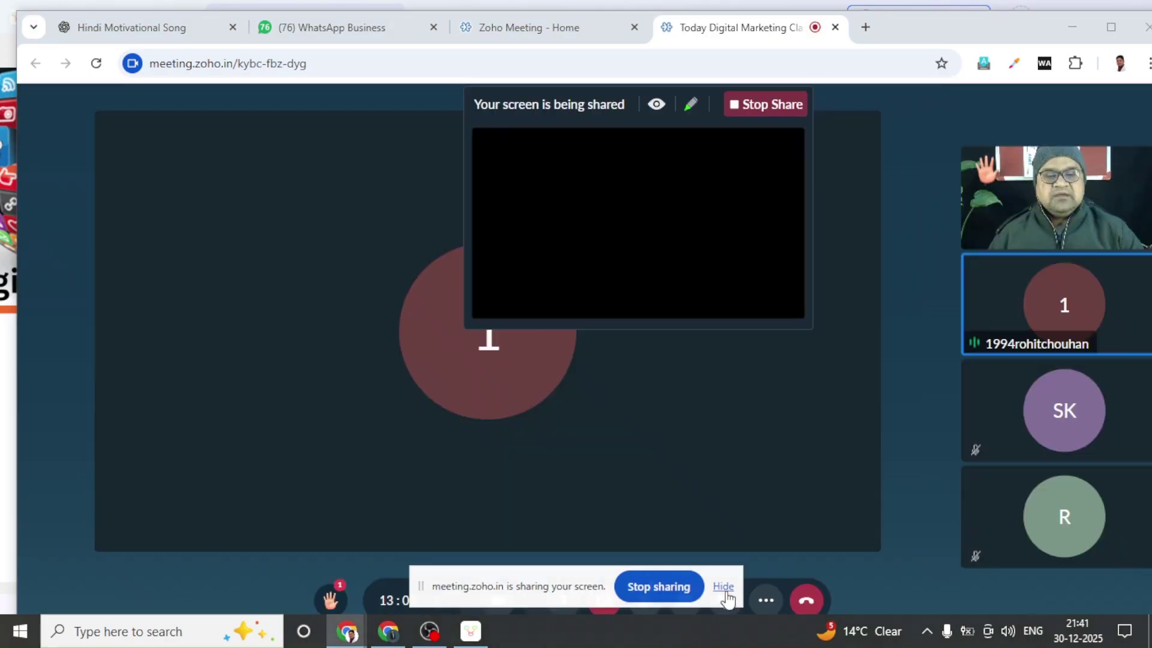
pyautogui.click(726, 597)
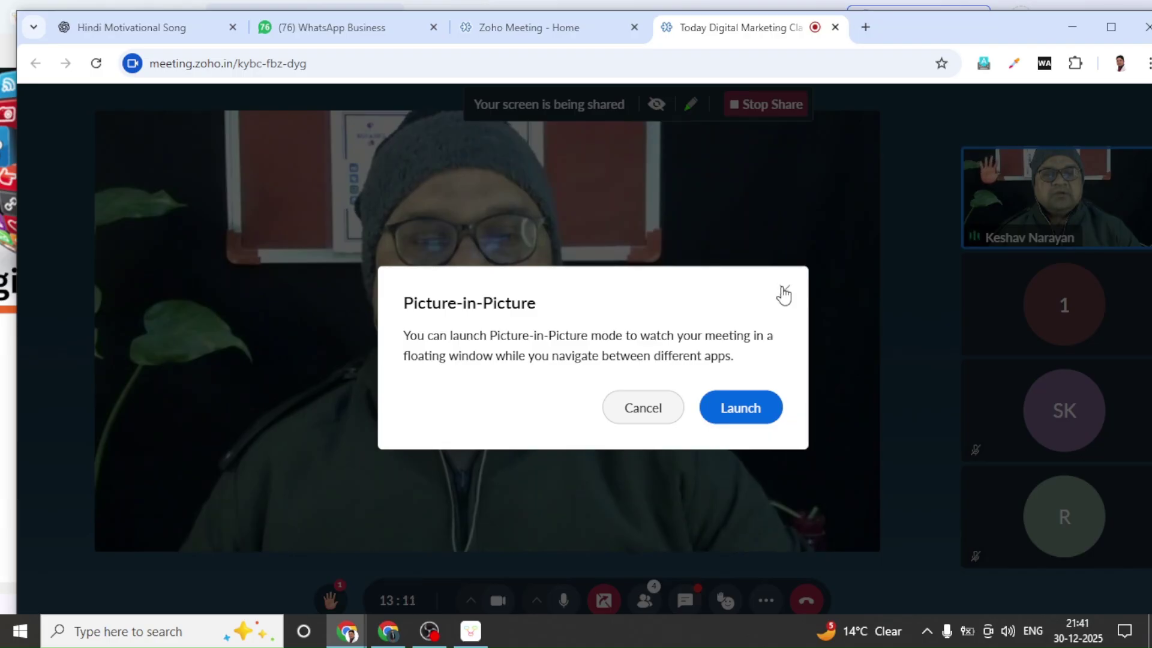
# Launch the meeting's Picture-in-Picture window and close it again.
pyautogui.click(744, 414)
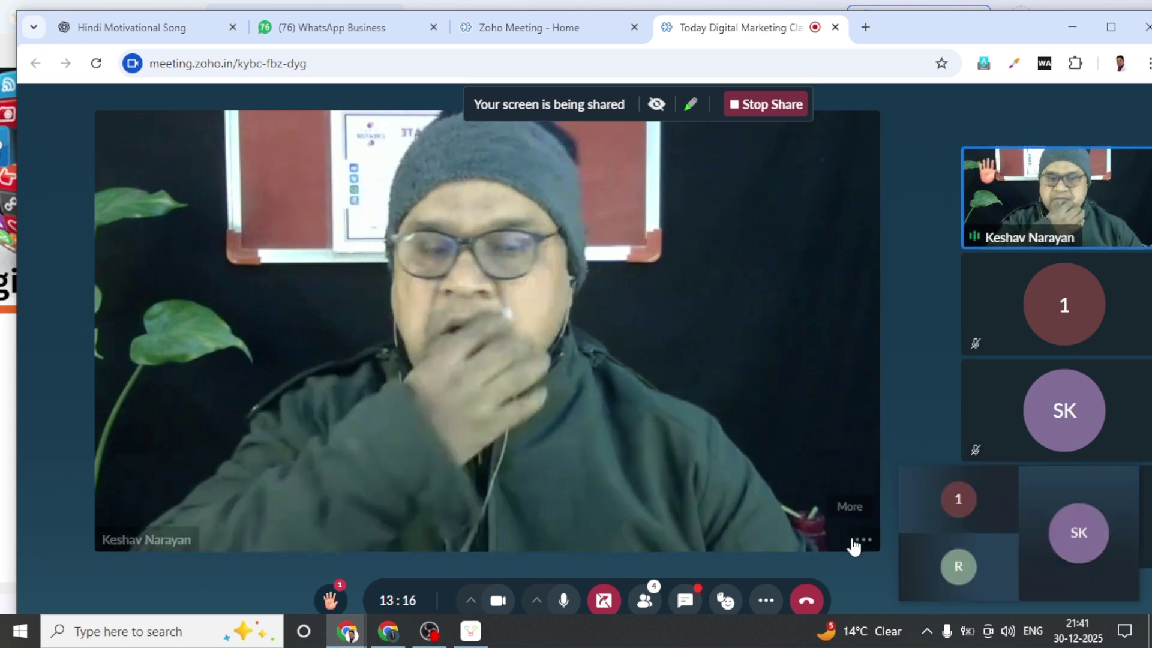
pyautogui.moveTo(948, 528)
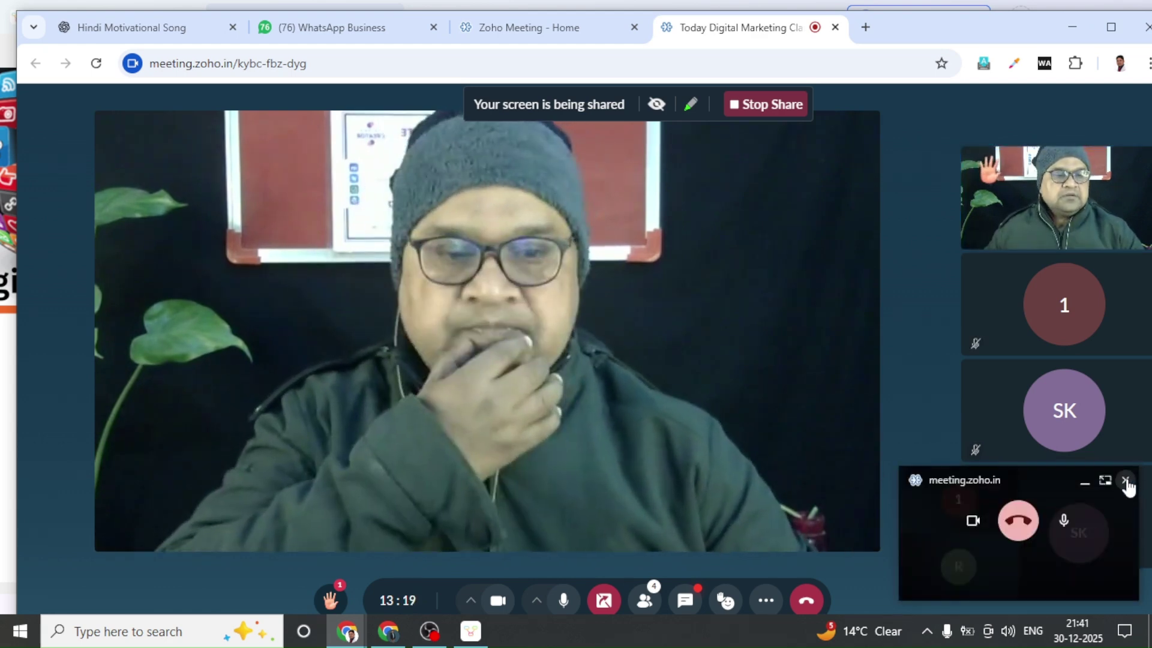
pyautogui.click(1126, 481)
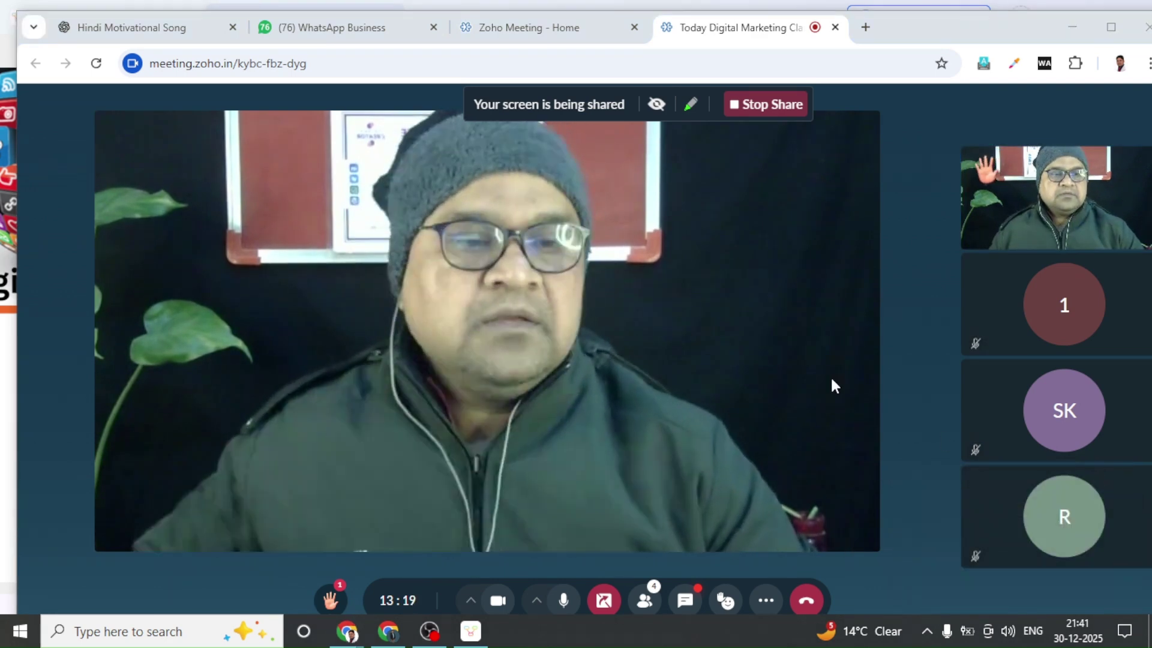
# Open a new tab in the meeting's browser window, returning to it after checking the WordPress admin redirect in the Hostinger window.
pyautogui.click(865, 27)
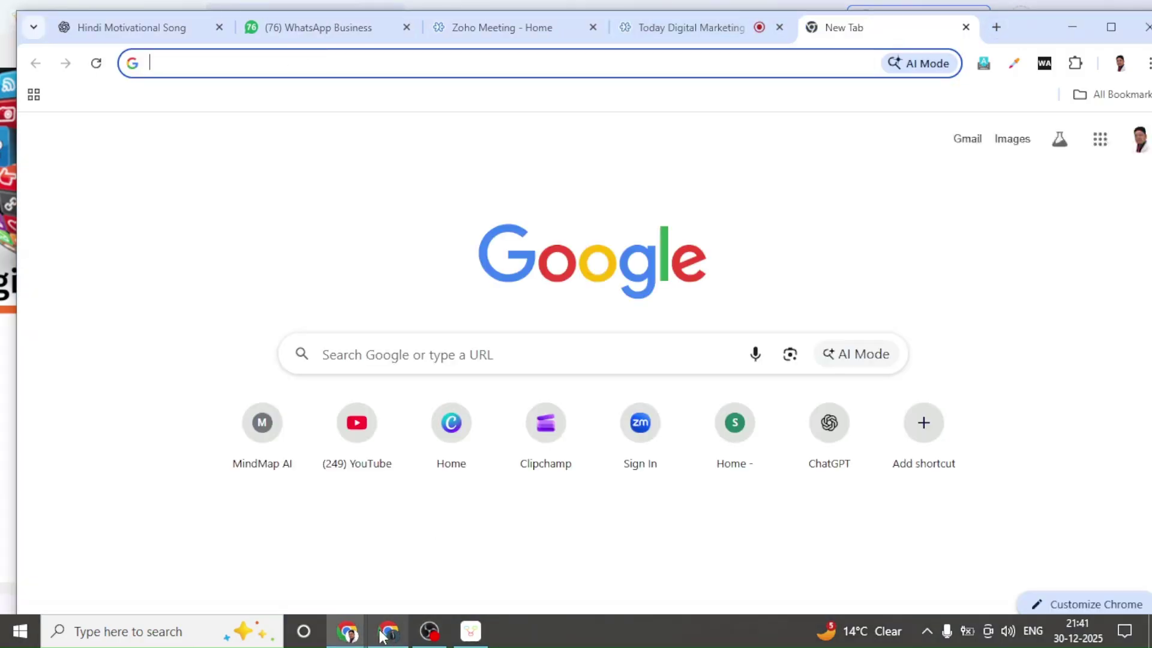
pyautogui.click(387, 630)
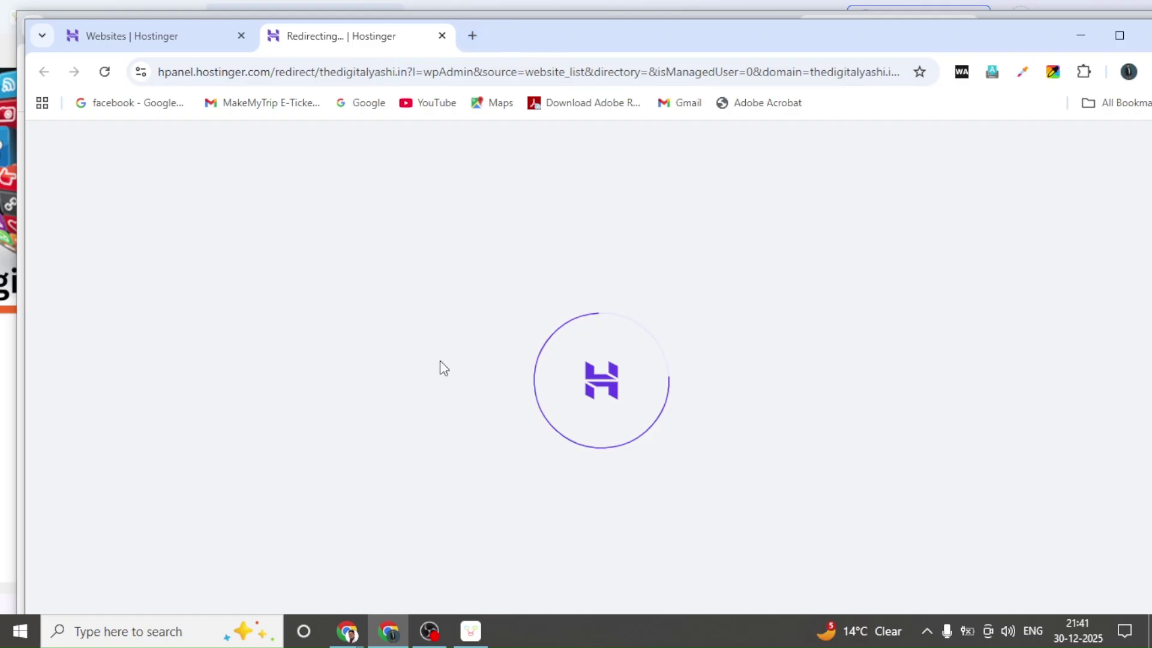
pyautogui.moveTo(348, 629)
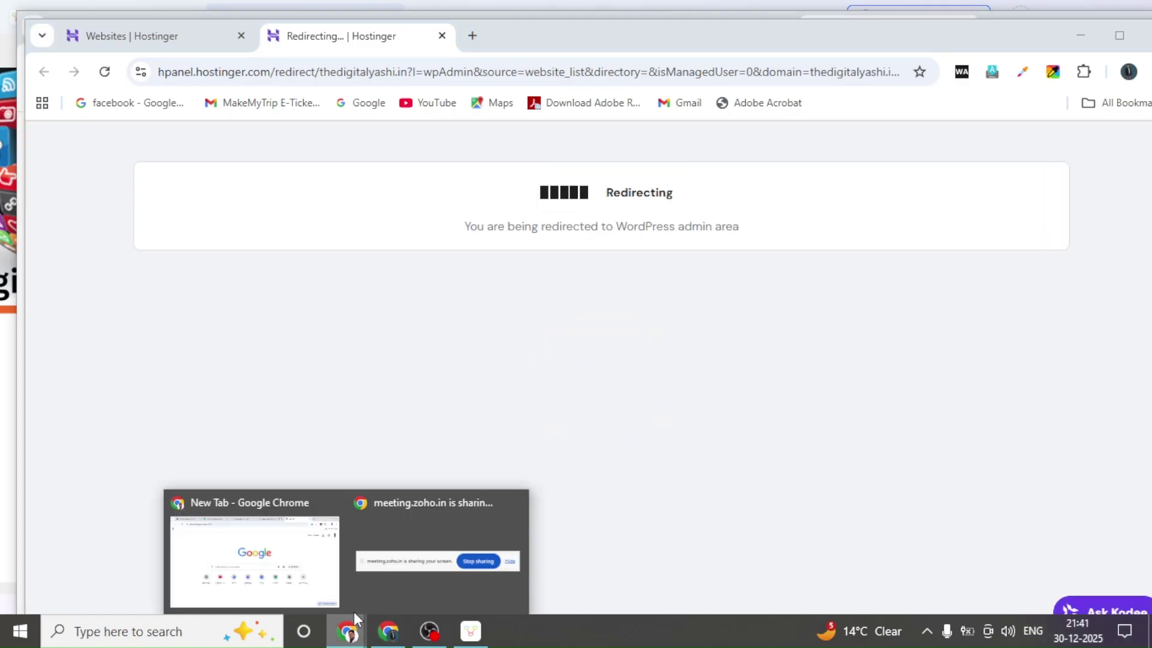
pyautogui.click(293, 560)
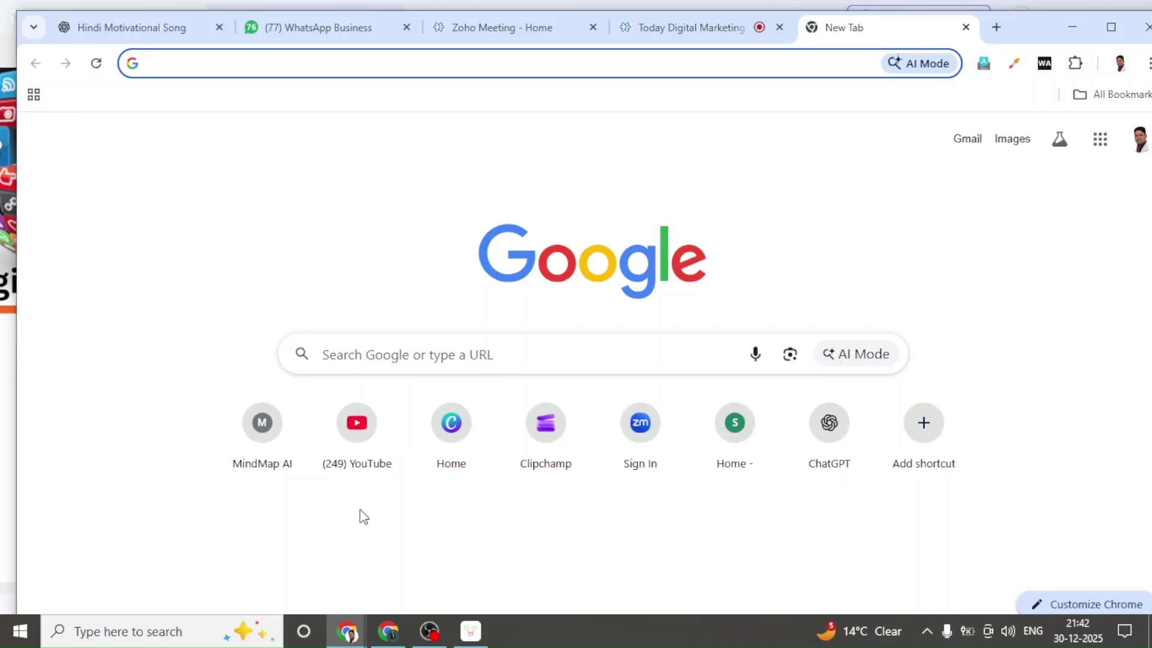
# Switch to the WordPress admin window and open the post "9 Ways To Create Multiple Sources Of Income Through Digital Marketing" for editing.
pyautogui.click(388, 631)
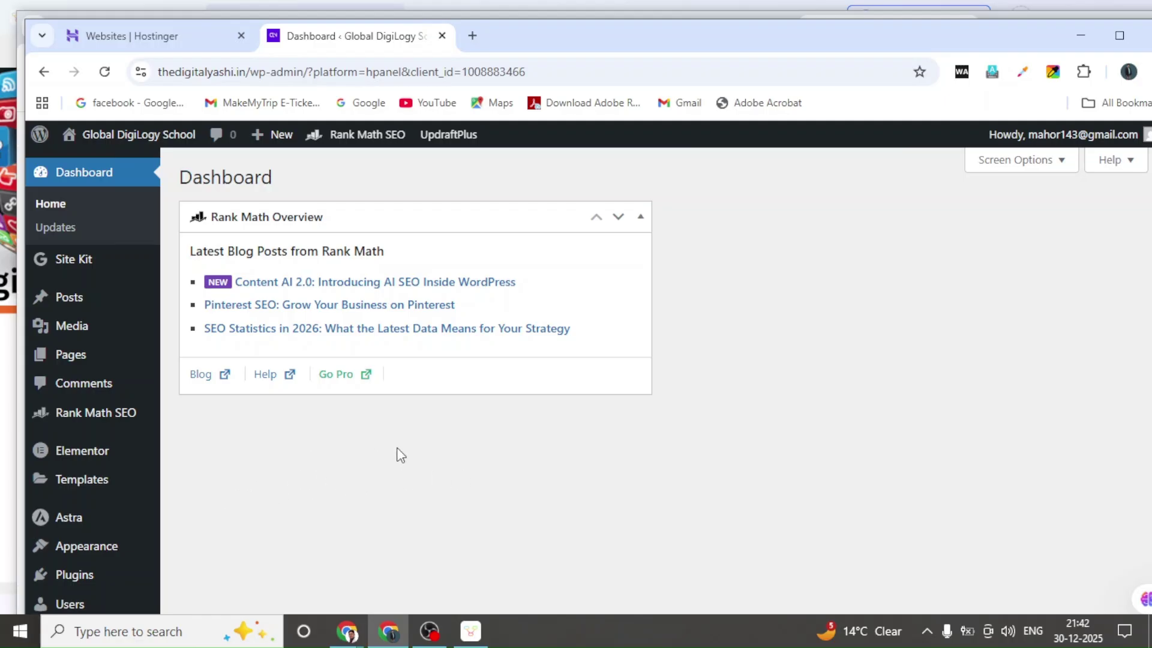
pyautogui.scroll(-1, 417, 466)
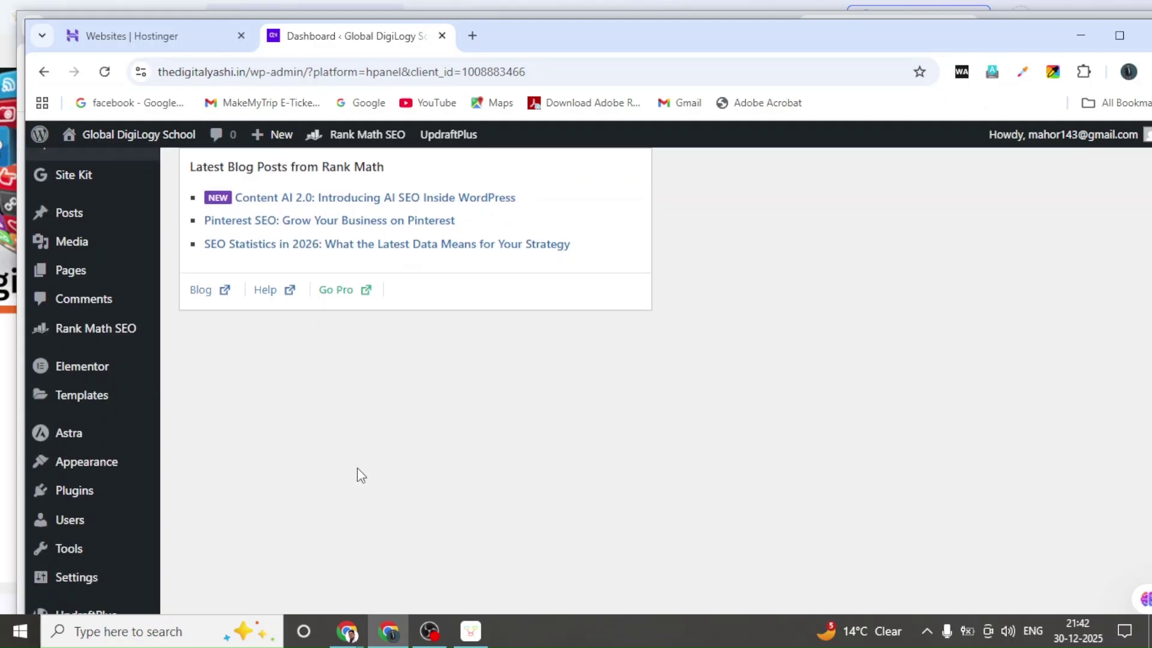
pyautogui.scroll(1, 113, 478)
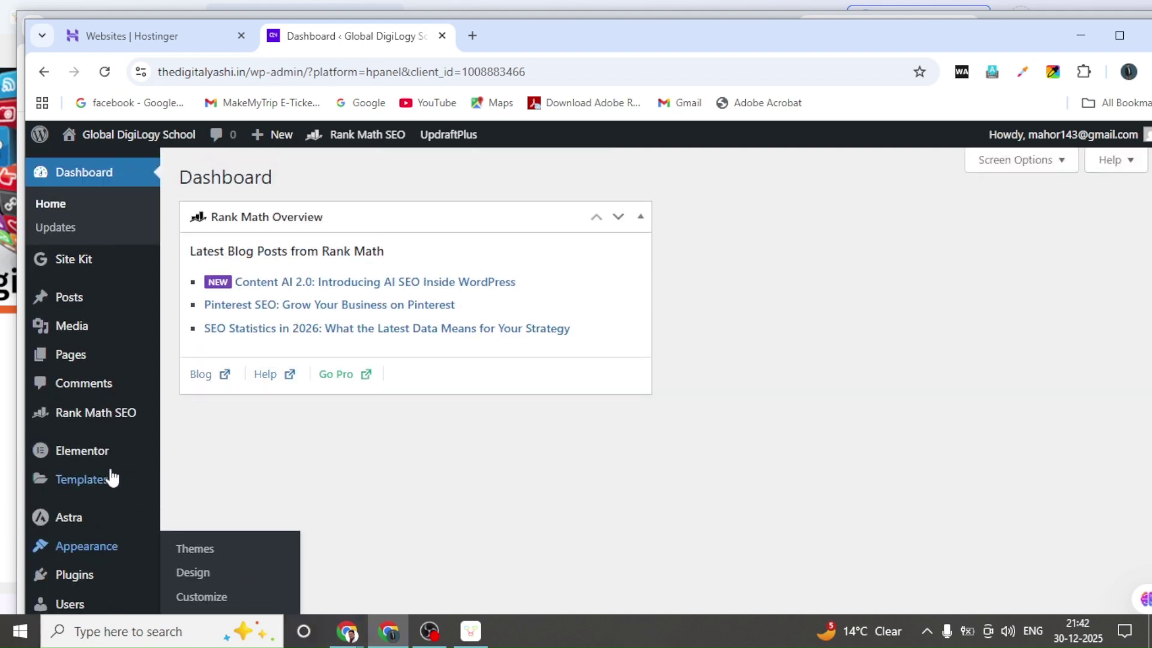
pyautogui.click(66, 298)
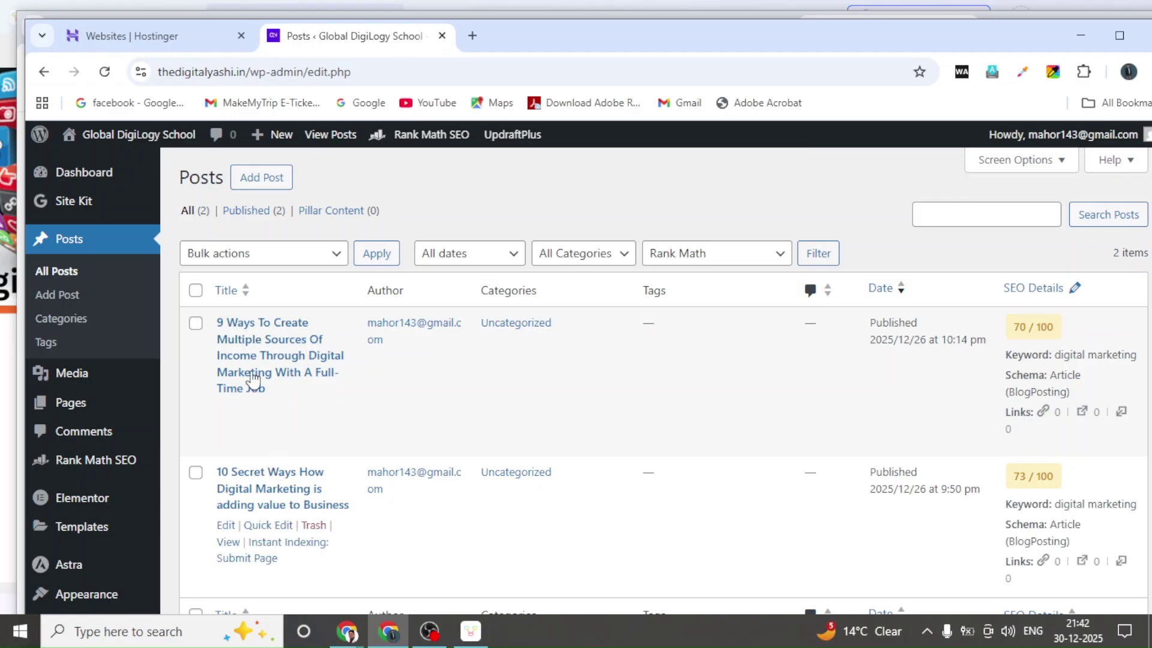
pyautogui.click(246, 356)
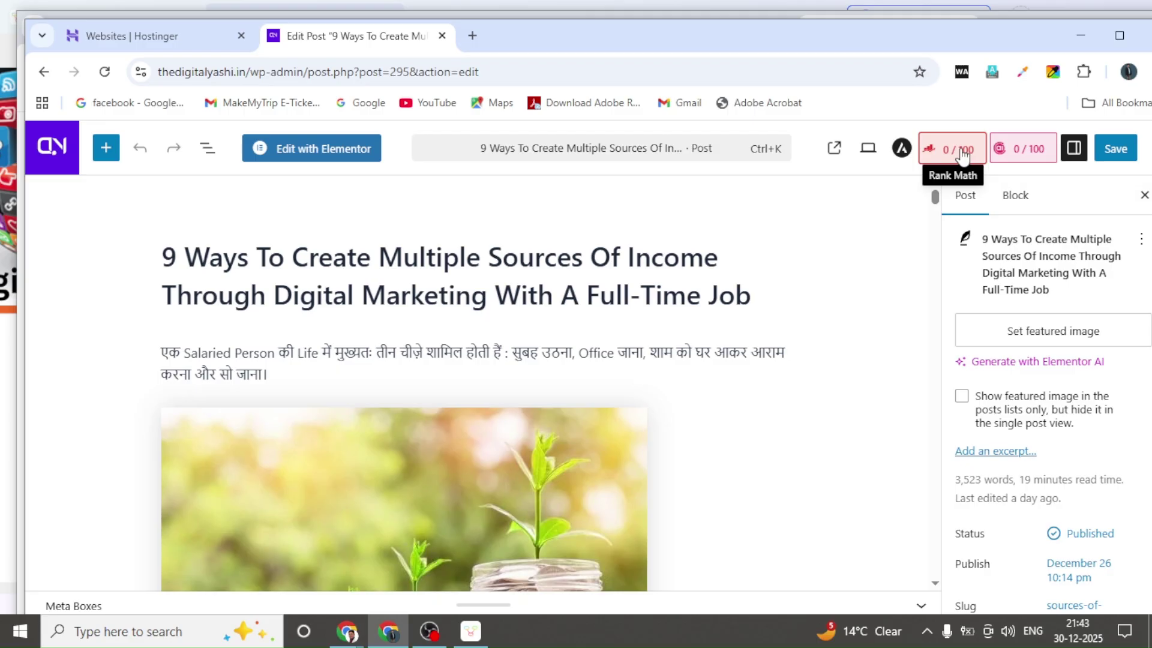
# Show the post's Rank Math SEO settings and examine the search preview alongside the post's title and opening content.
pyautogui.click(963, 154)
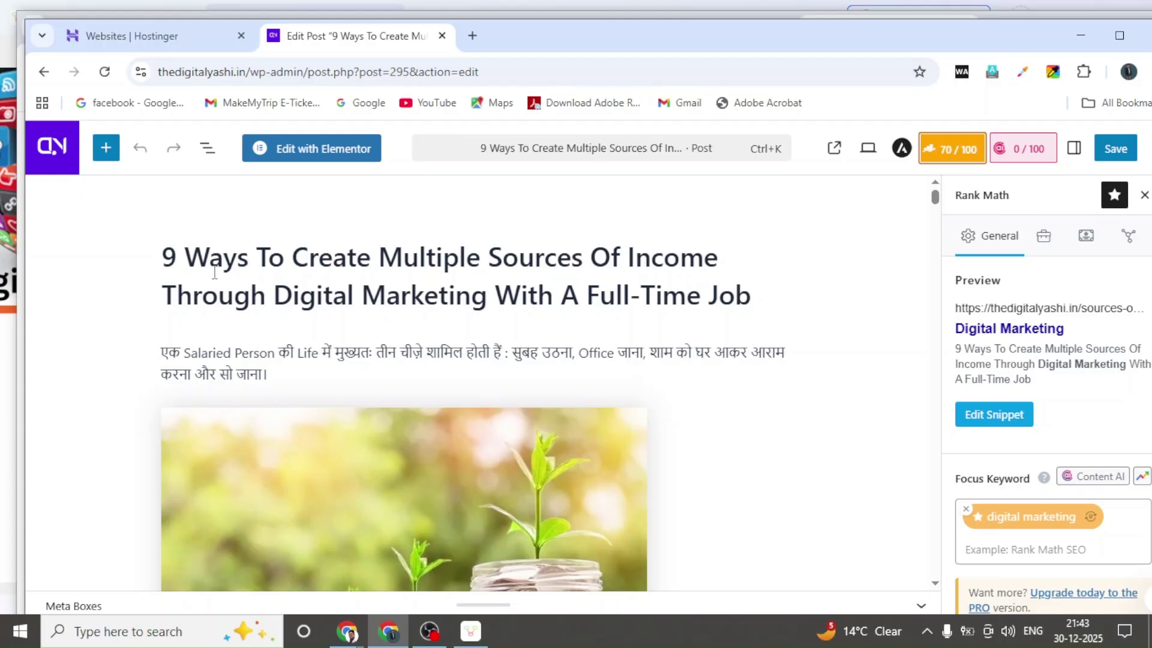
pyautogui.scroll(-2, 822, 391)
pyautogui.scroll(-2, 1046, 443)
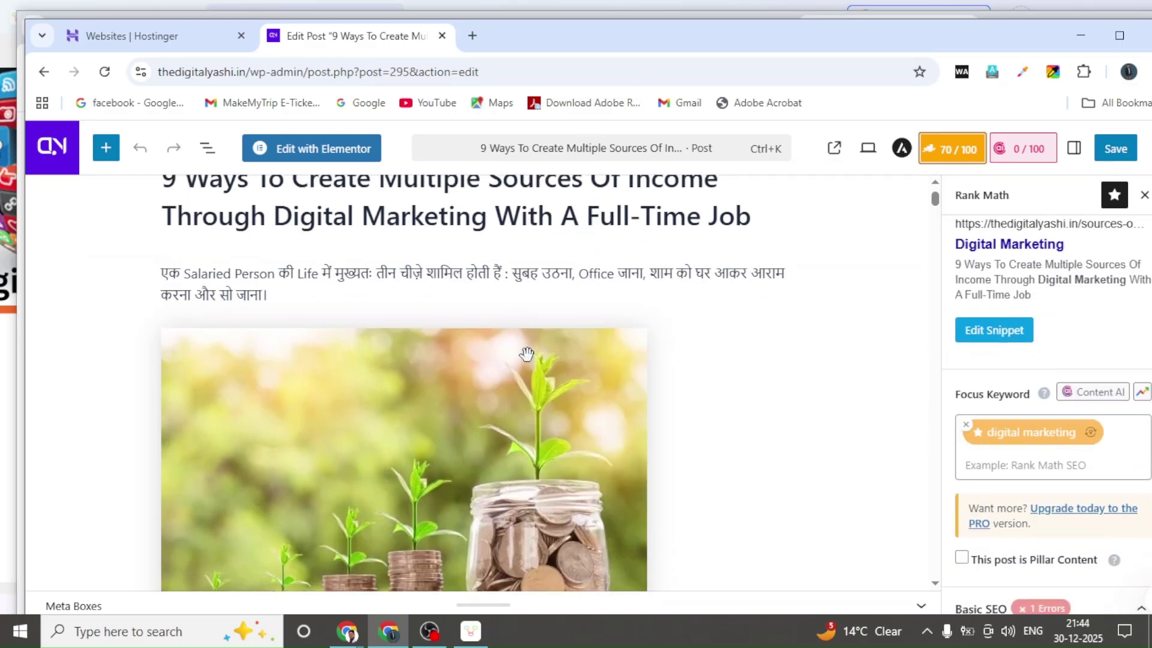
pyautogui.scroll(2, 528, 354)
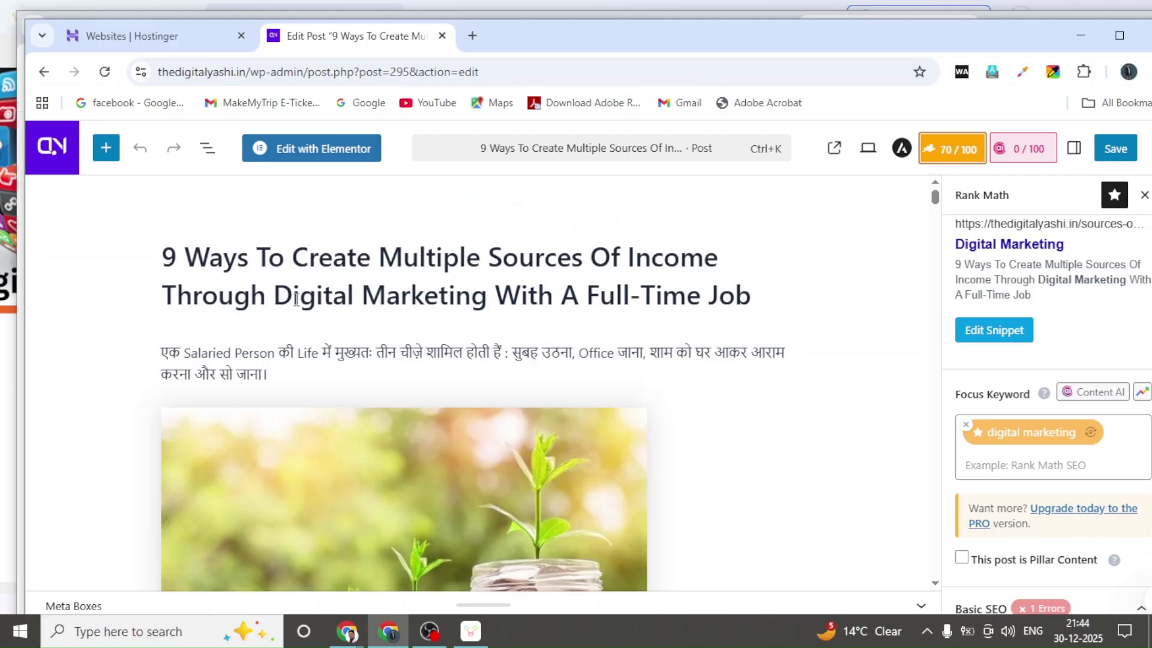
pyautogui.scroll(-1, 467, 342)
pyautogui.scroll(1, 458, 329)
pyautogui.scroll(-5, 384, 334)
pyautogui.scroll(4, 380, 328)
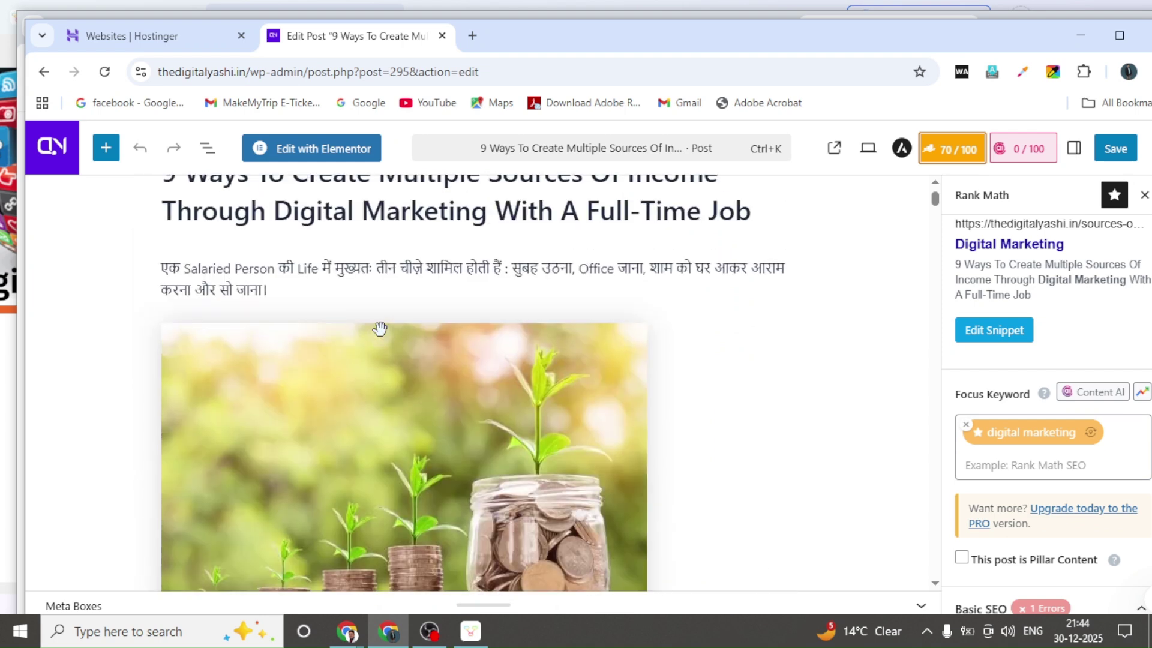
pyautogui.scroll(1, 381, 329)
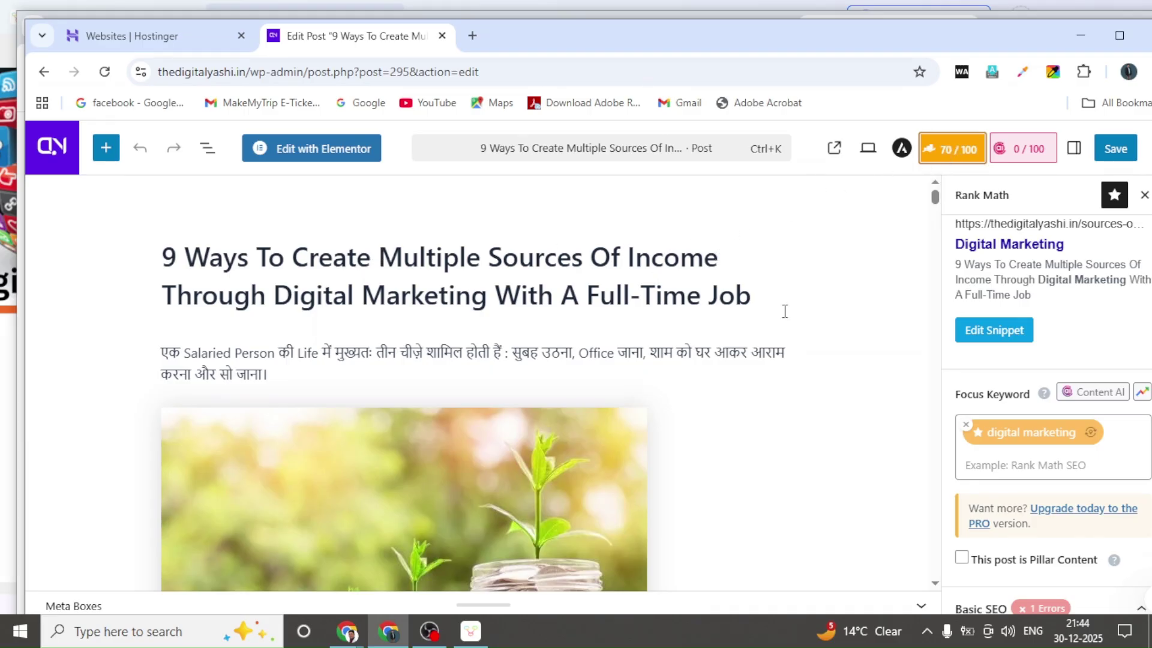
# Replace the Rank Math focus keyword with "Multiple Sources Of Income", copied from the post title.
pyautogui.scroll(-2, 990, 384)
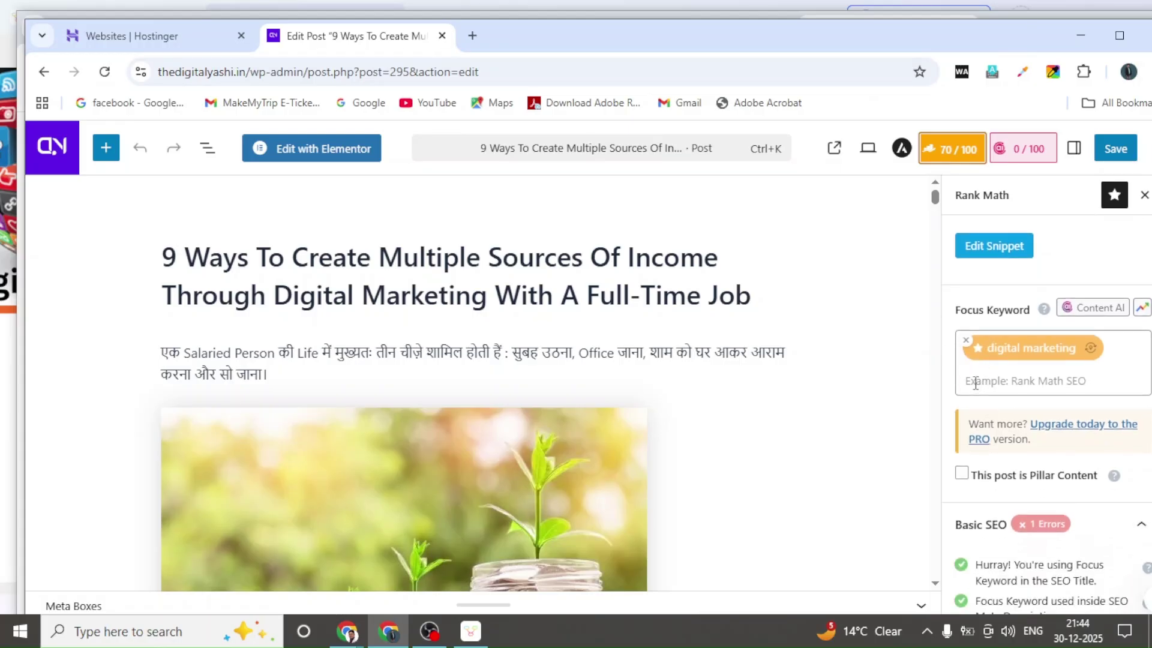
pyautogui.click(965, 340)
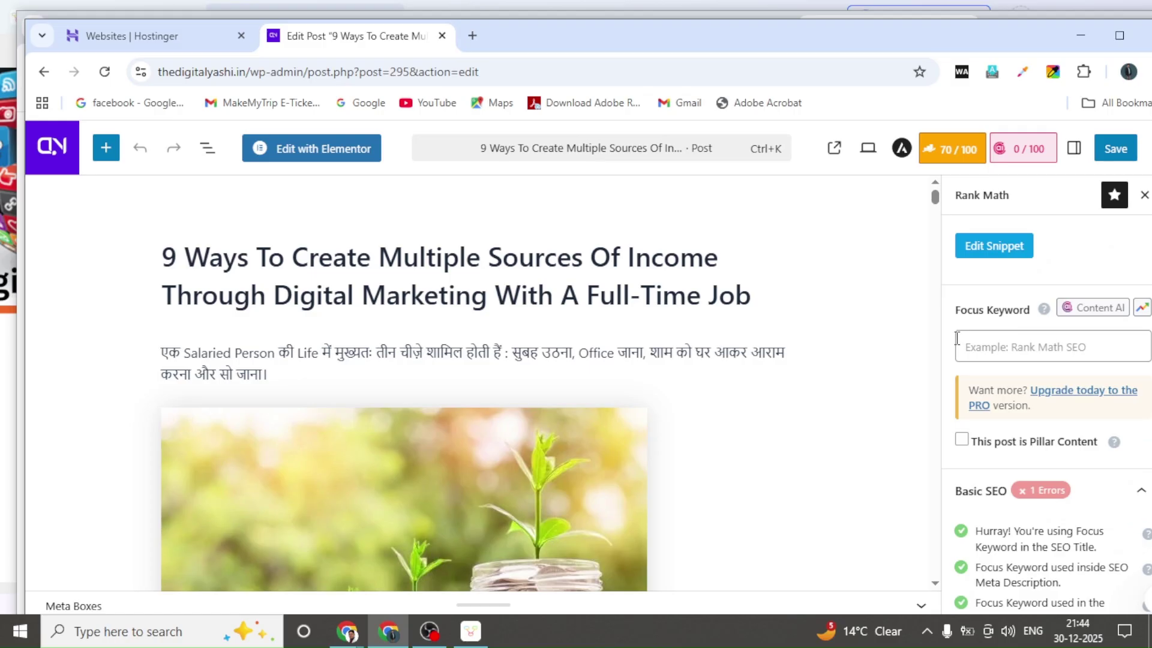
pyautogui.moveTo(379, 257); pyautogui.dragTo(722, 267)
pyautogui.hotkey('ctrl', 'c')
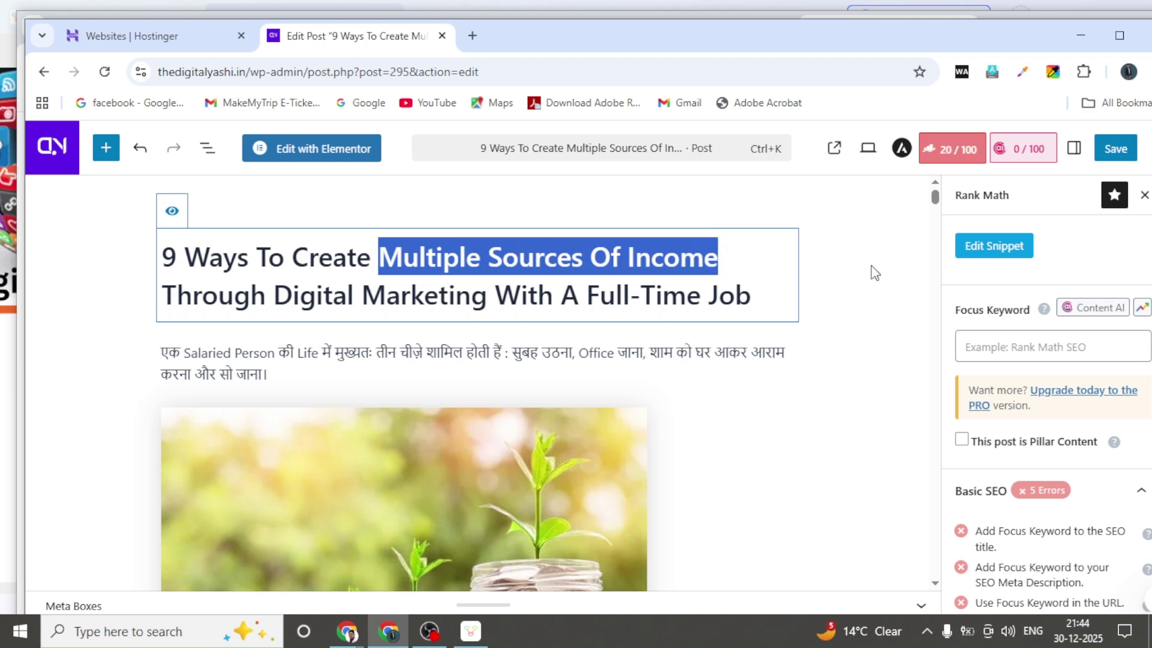
pyautogui.click(980, 348)
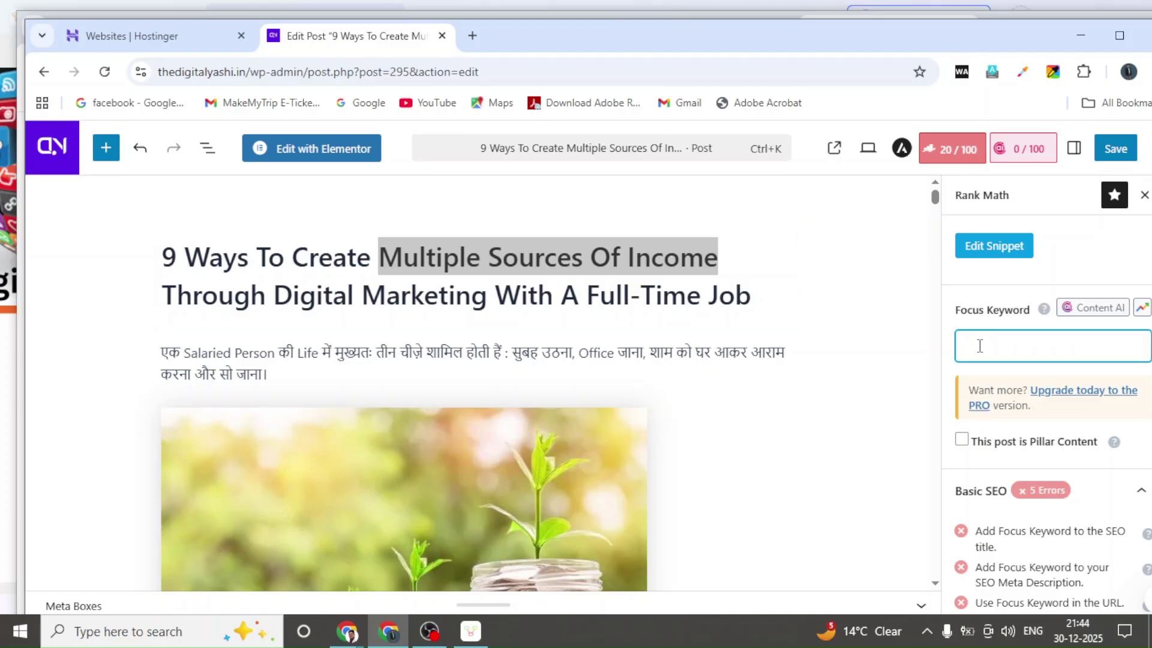
pyautogui.hotkey('ctrl', 'v')
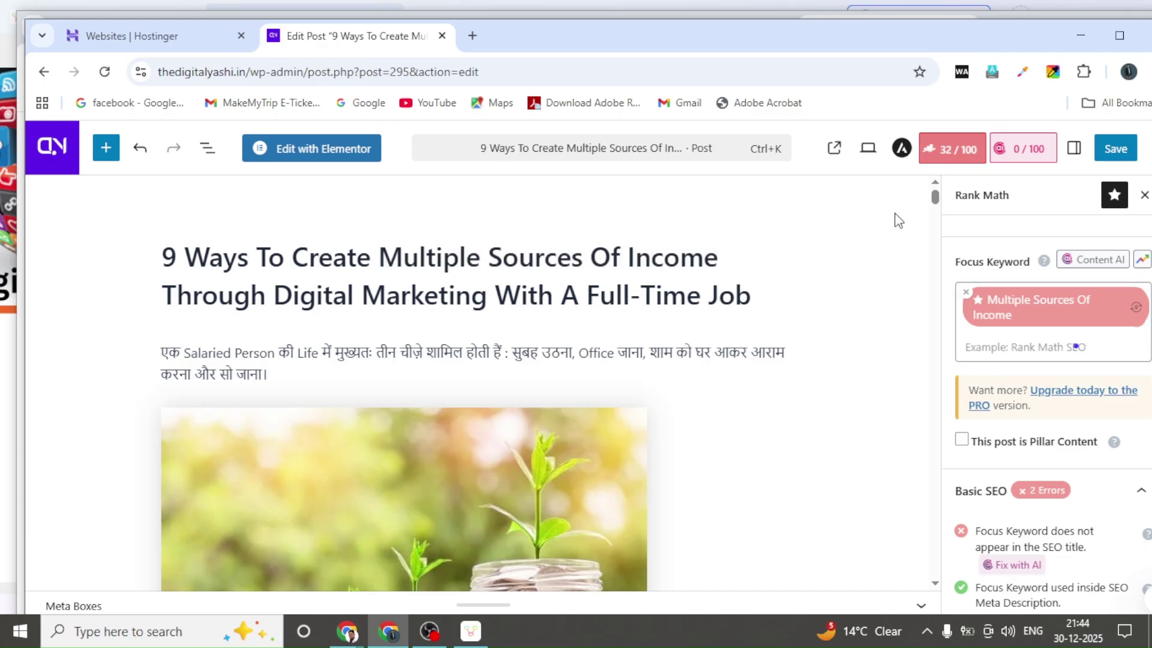
# Replace the Rank Math focus keyword with "Digital Marketing", copied from the post title.
pyautogui.click(966, 294)
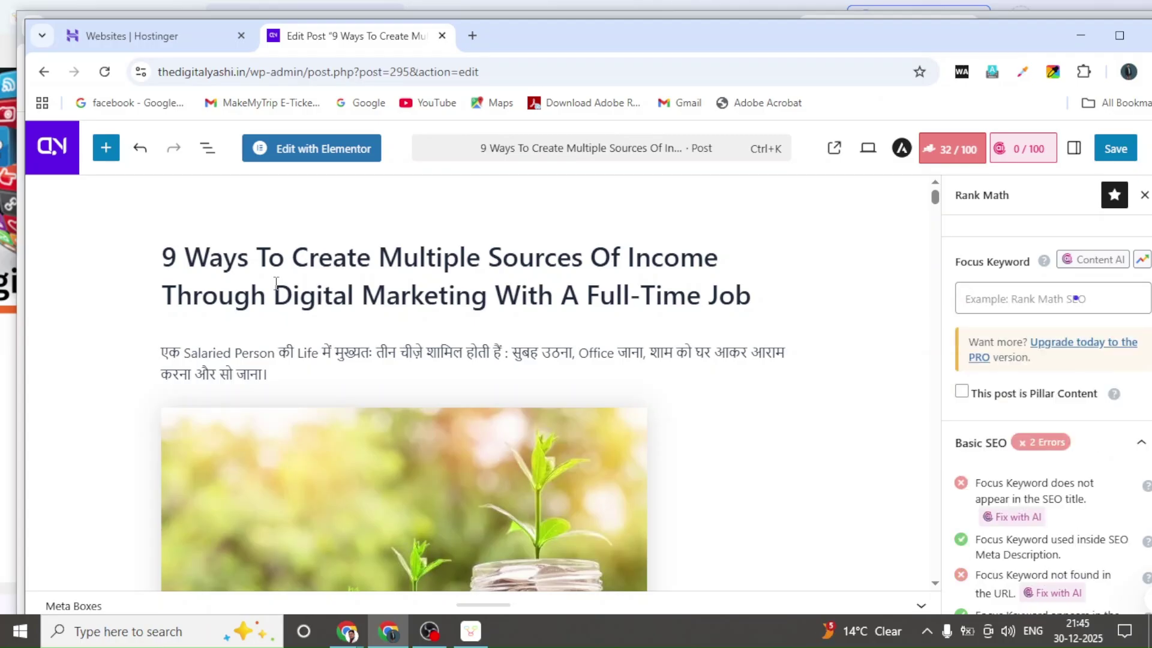
pyautogui.moveTo(273, 285); pyautogui.dragTo(486, 313)
pyautogui.hotkey('ctrl', 'c')
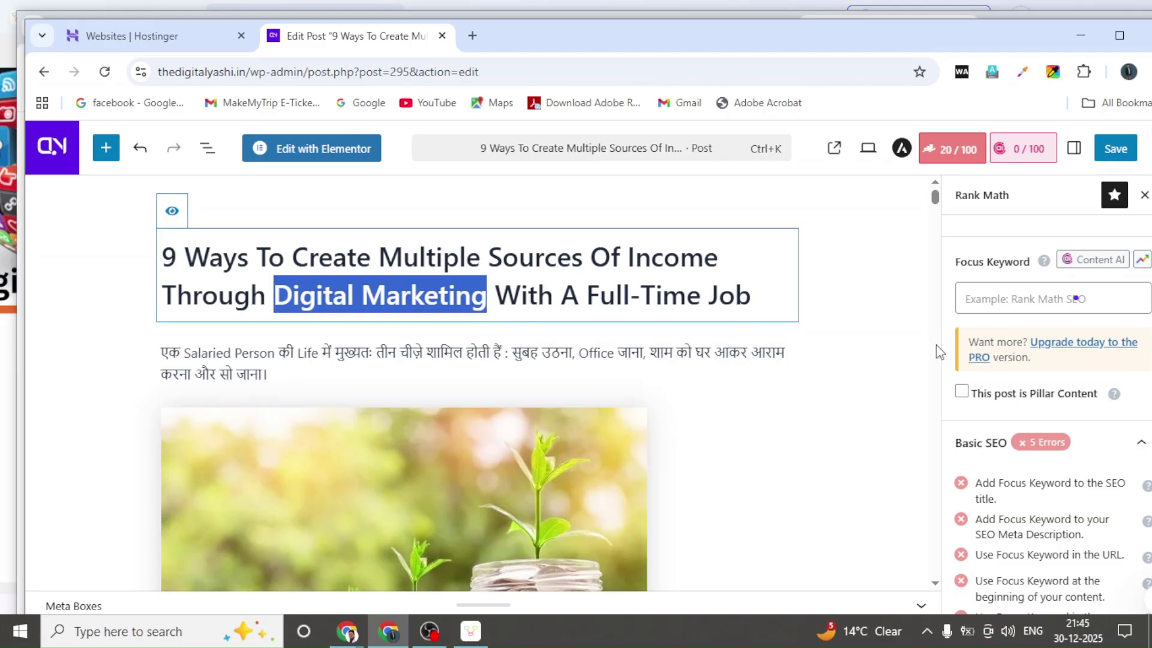
pyautogui.click(976, 300)
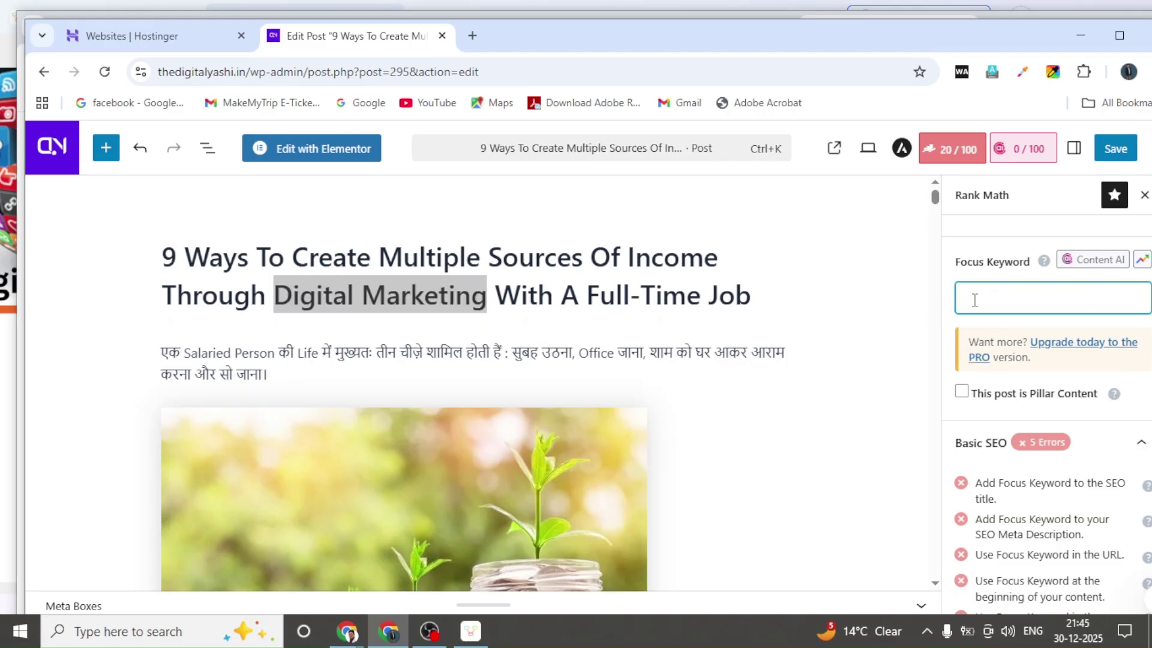
pyautogui.hotkey('ctrl', 'v')
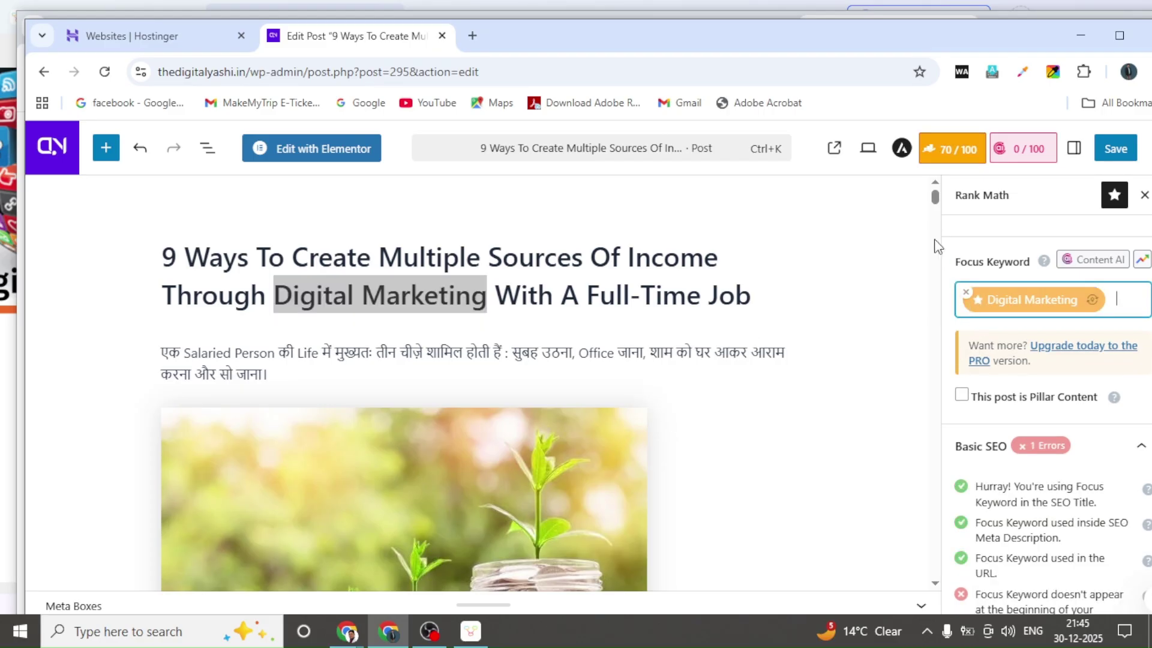
pyautogui.click(816, 320)
# Review the Basic SEO checks for the focus keyword in Rank Math, and collapse that section.
pyautogui.scroll(-3, 1010, 343)
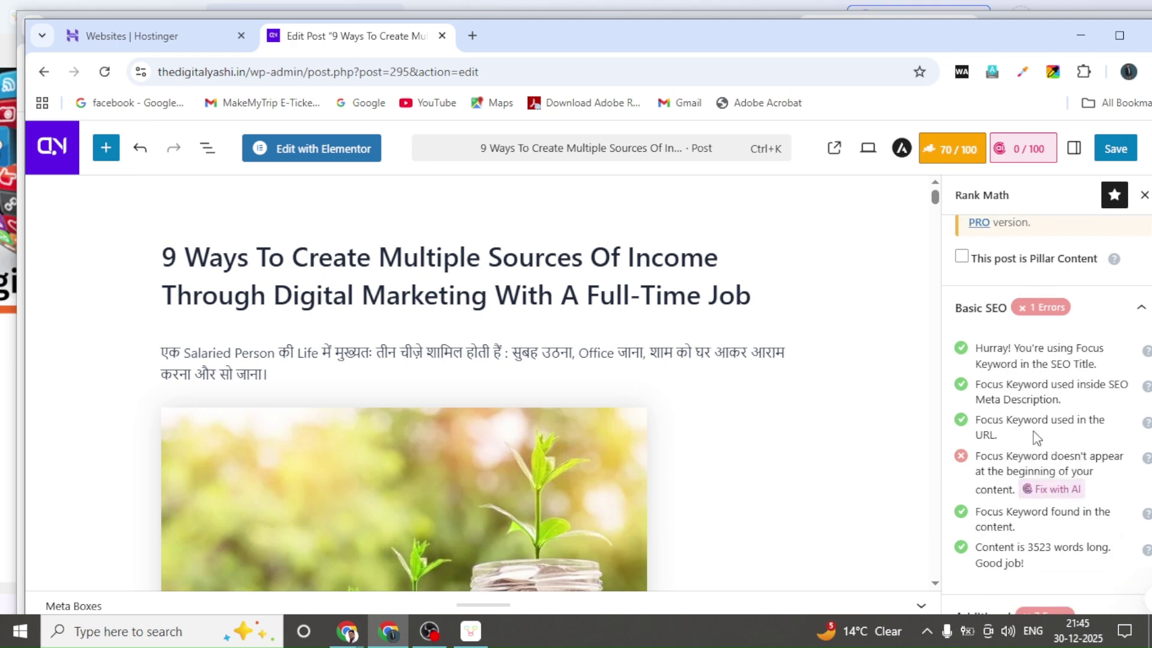
pyautogui.scroll(-2, 1023, 426)
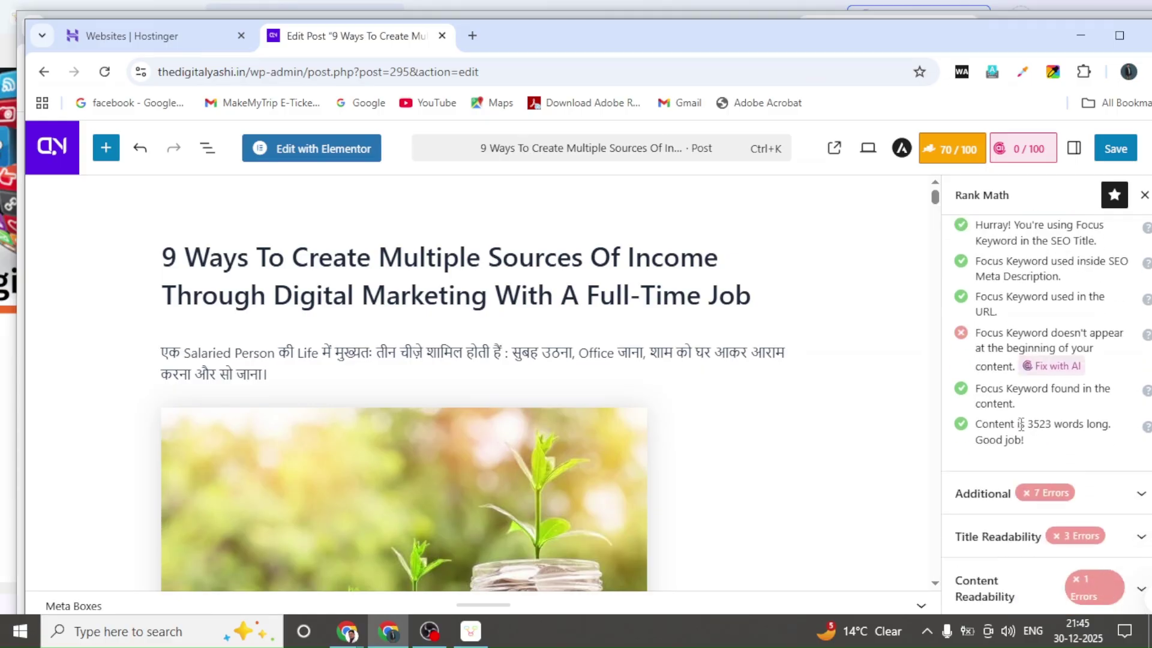
pyautogui.scroll(5, 1020, 429)
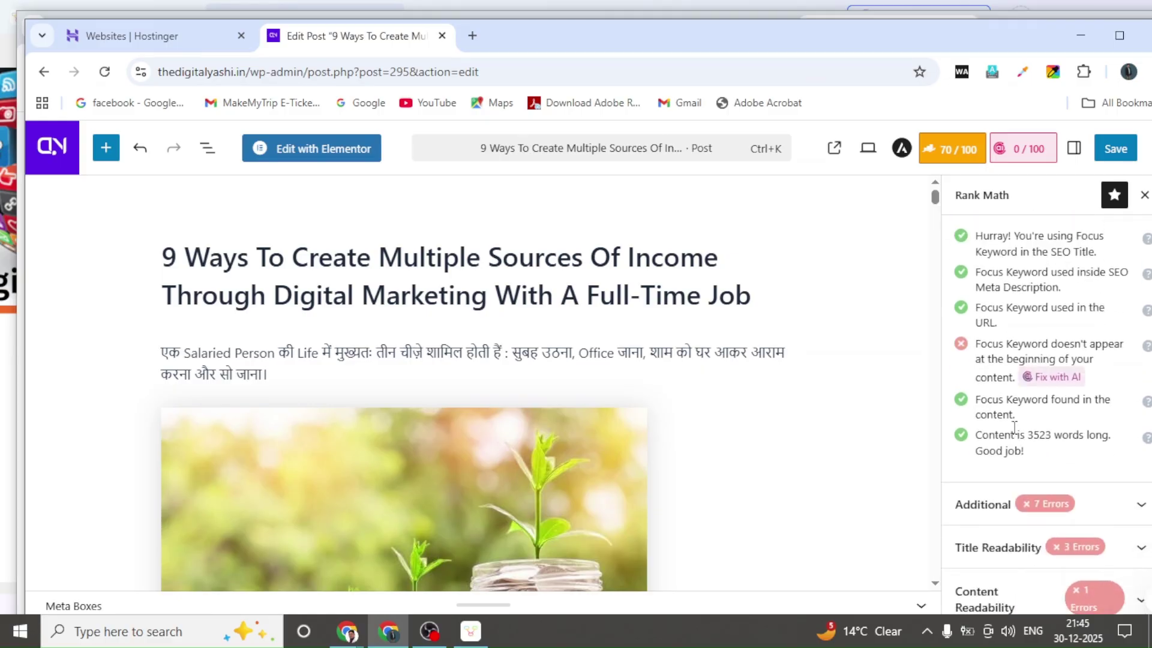
pyautogui.scroll(-4, 1020, 432)
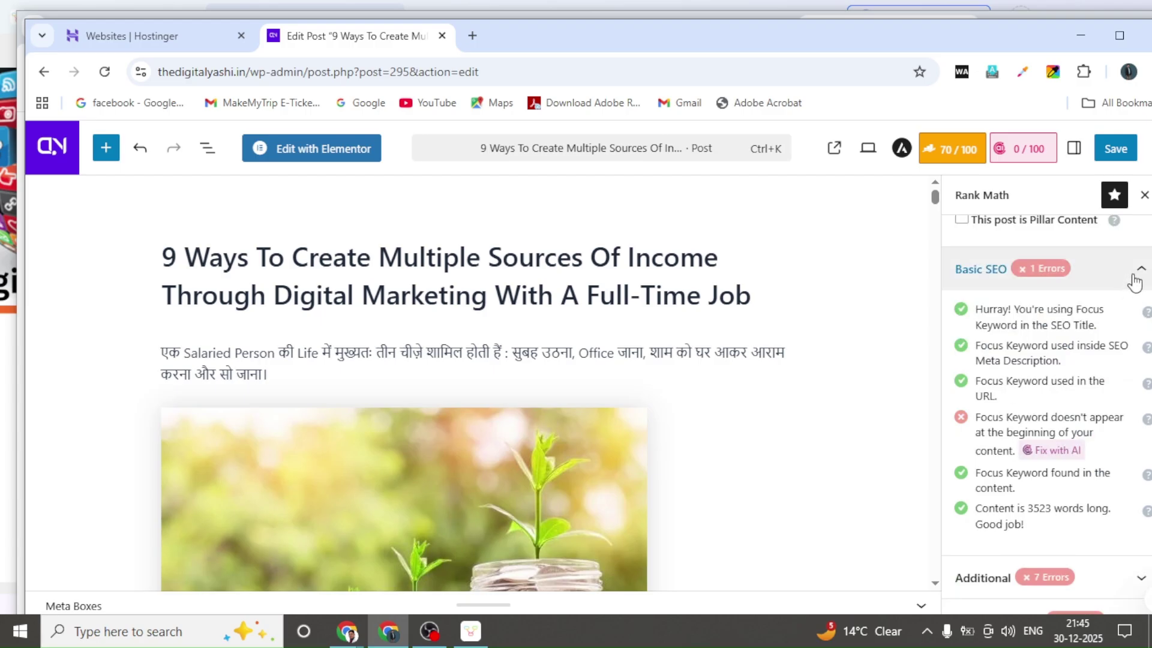
pyautogui.click(1139, 274)
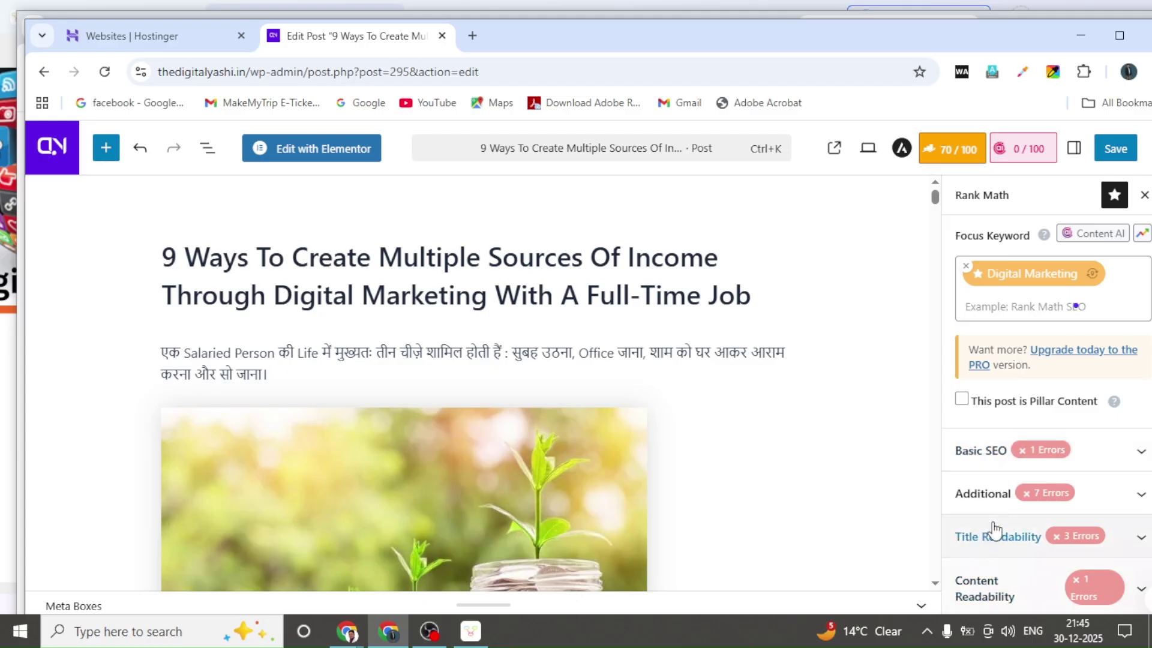
pyautogui.scroll(4, 993, 535)
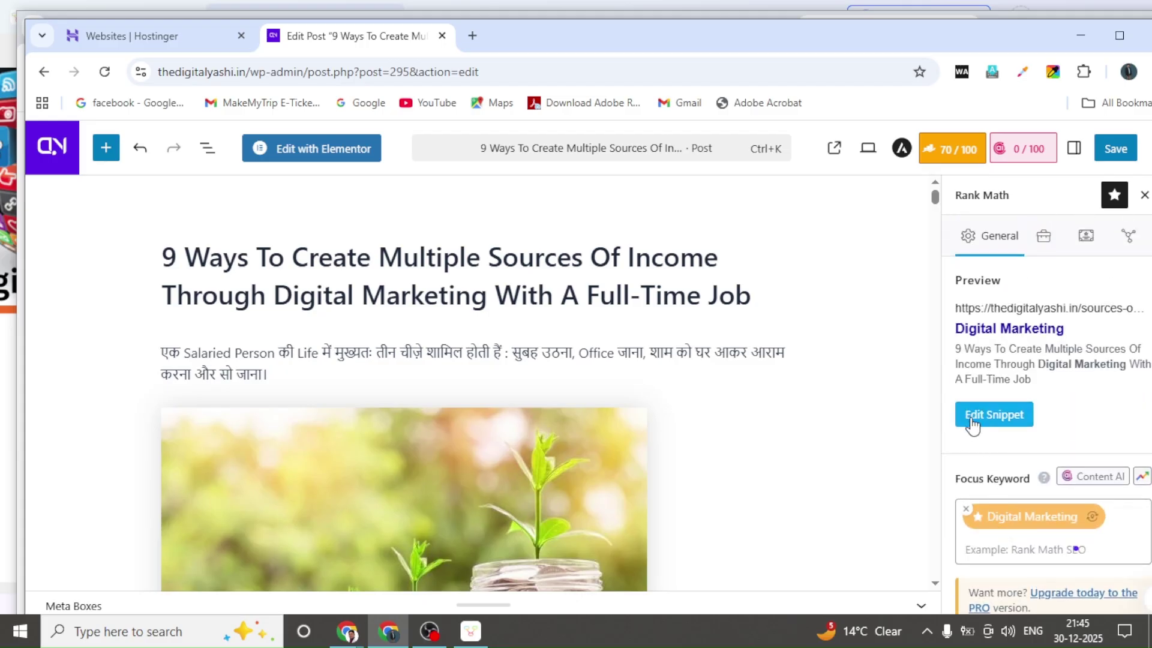
# Open the Rank Math snippet editor and examine the post's SEO title, permalink and description.
pyautogui.click(984, 420)
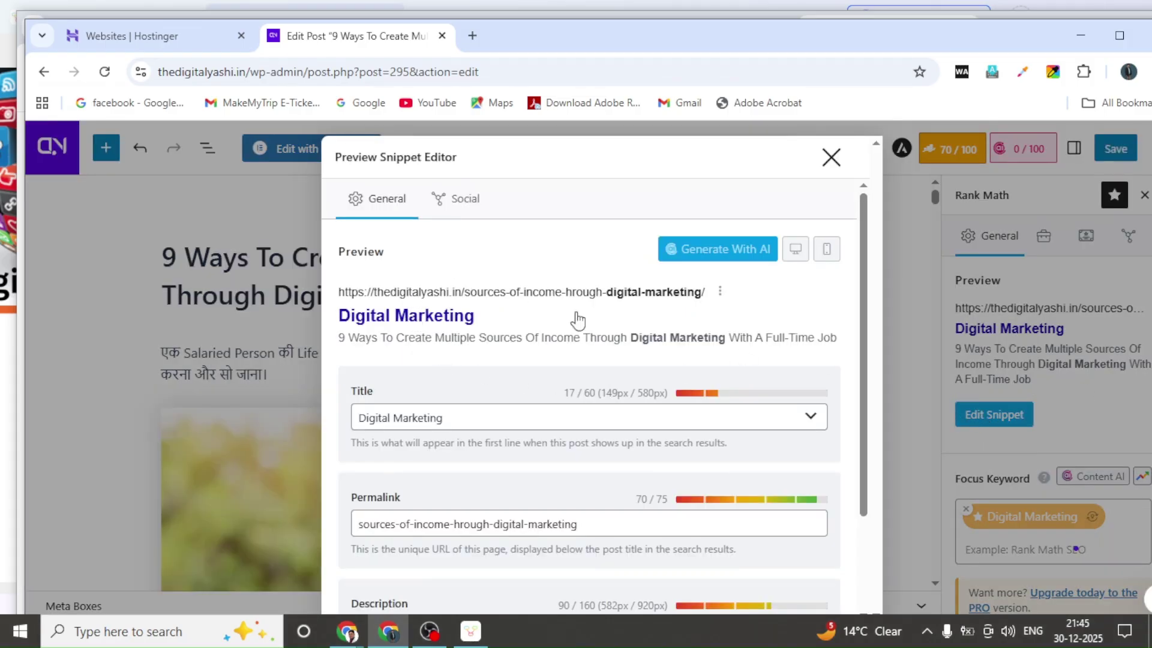
pyautogui.scroll(-2, 474, 351)
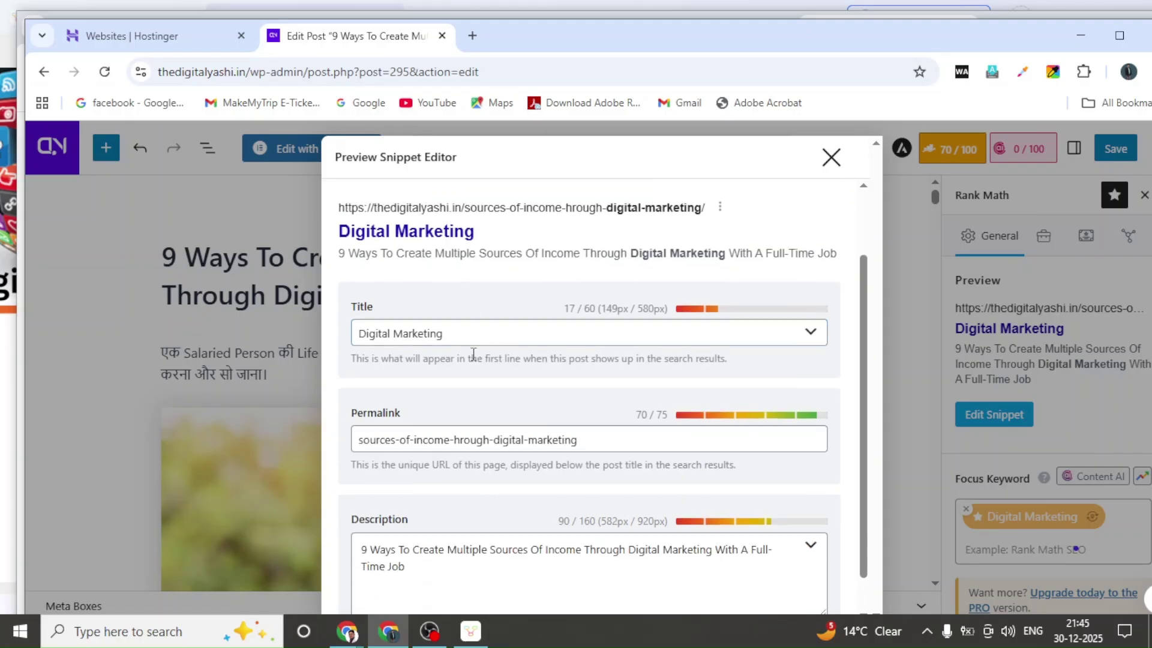
pyautogui.scroll(-1, 474, 354)
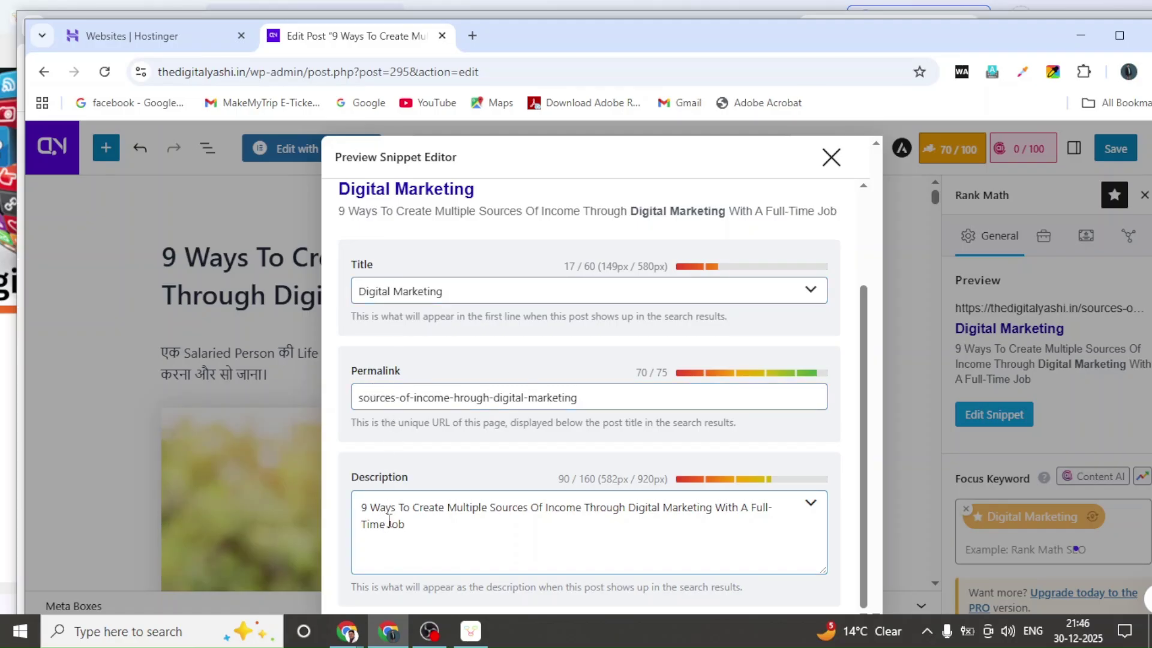
# Search Google for "digit marketing" in a new tab and look through the sponsored results.
pyautogui.click(473, 37)
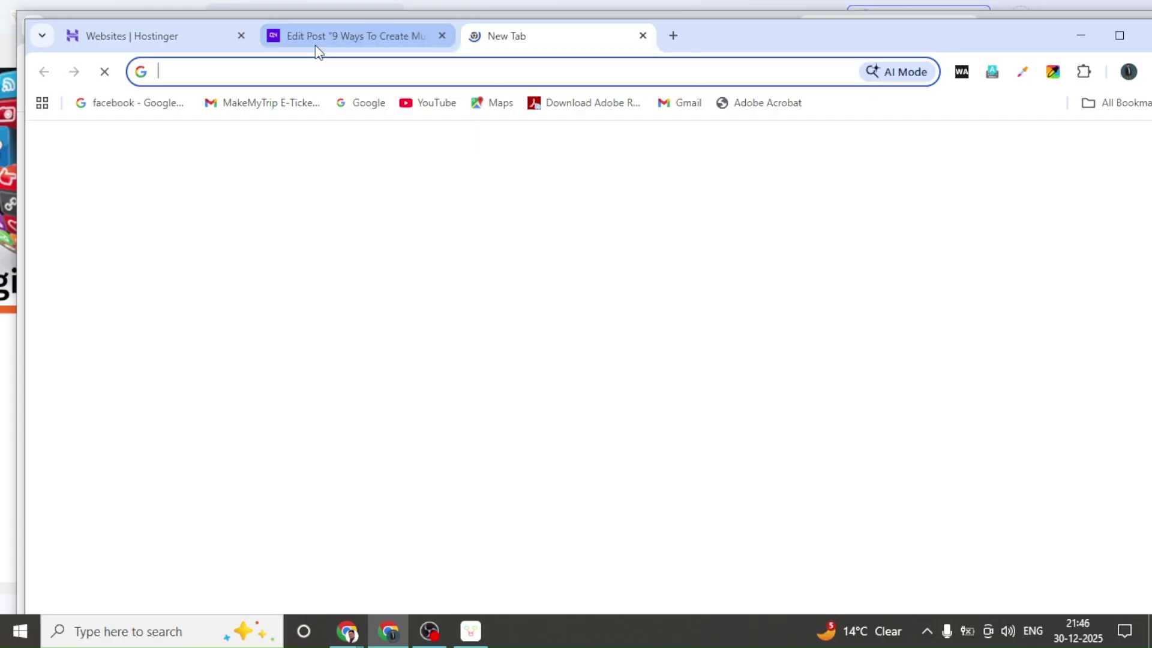
pyautogui.click(273, 71)
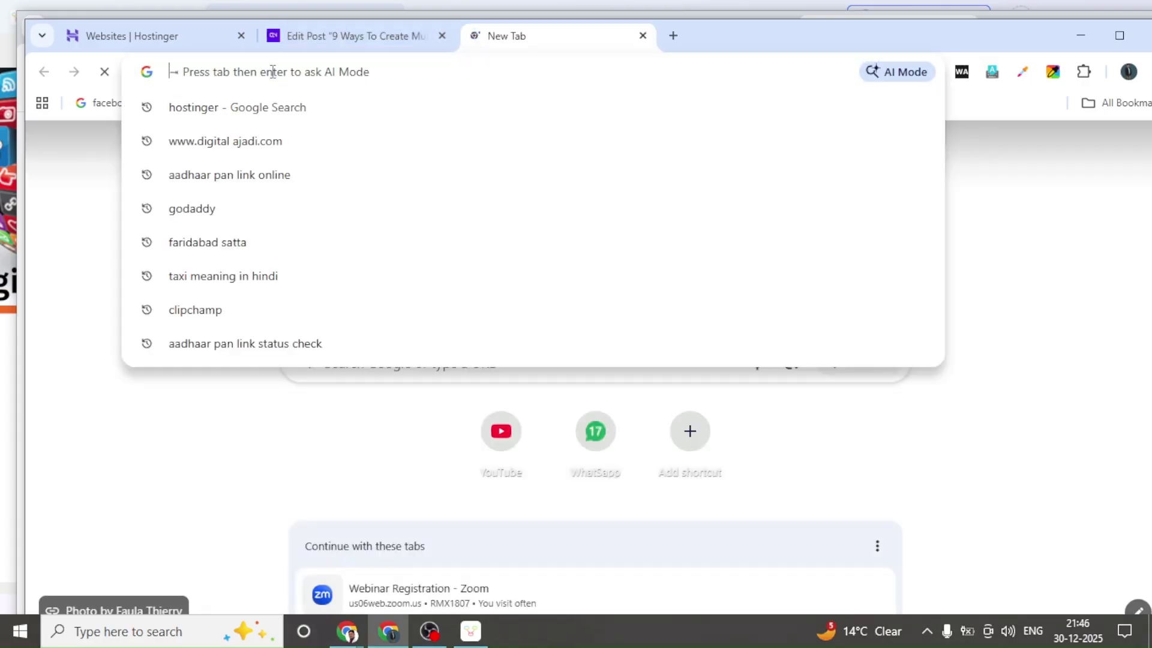
pyautogui.write('digit')
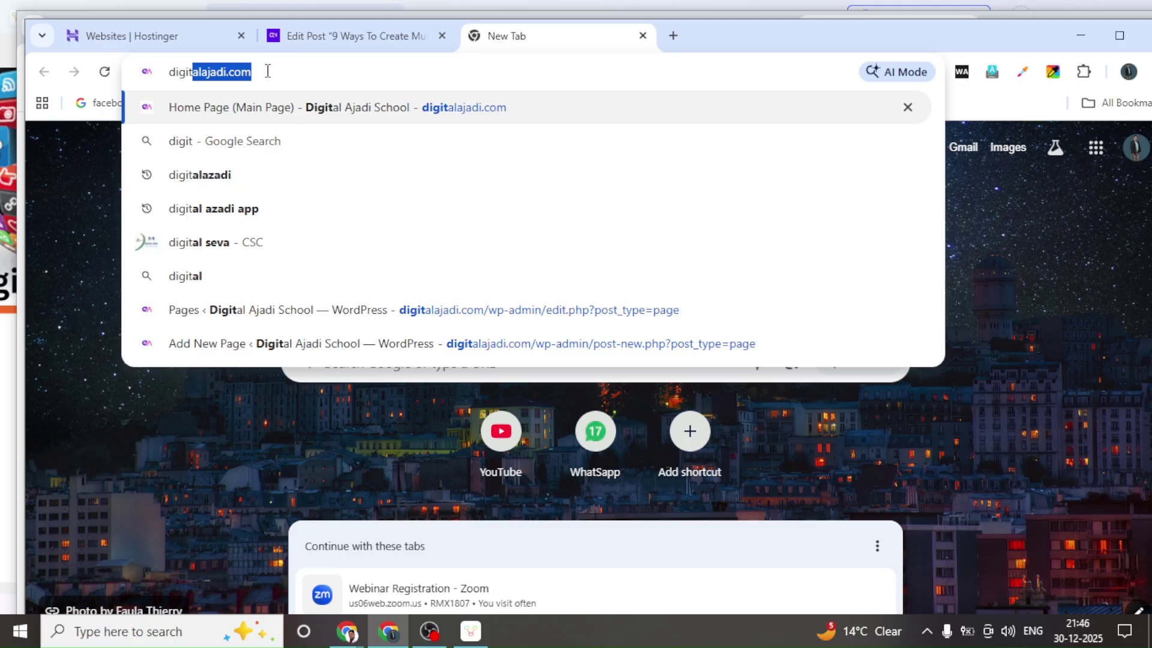
pyautogui.write(' mar')
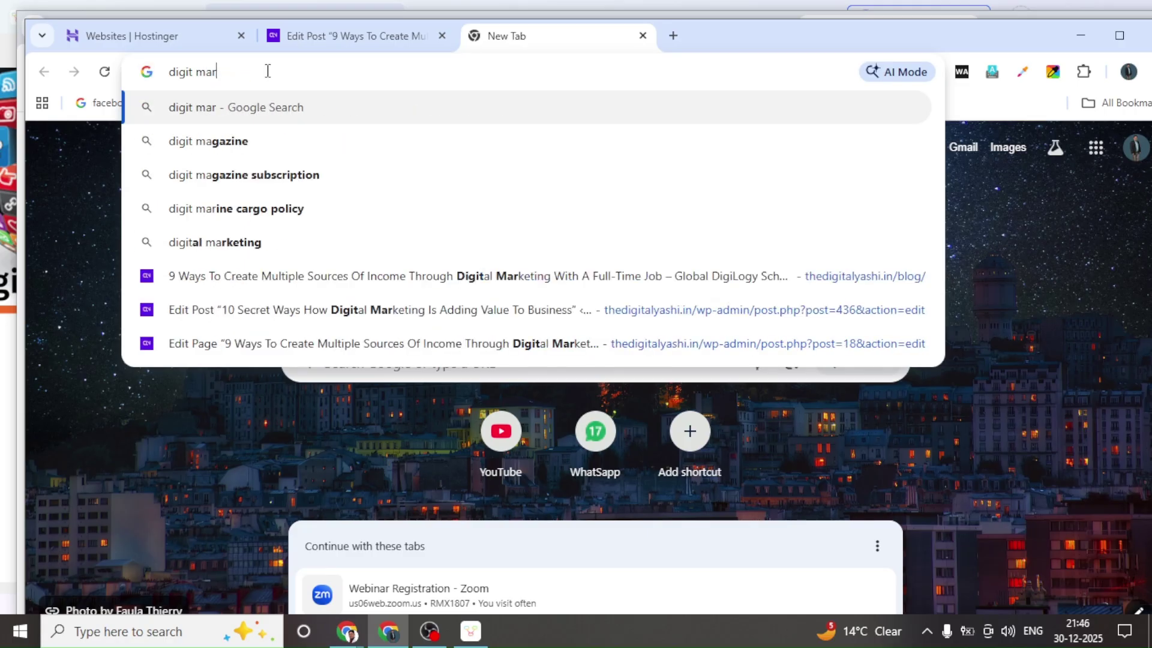
pyautogui.write('keting')
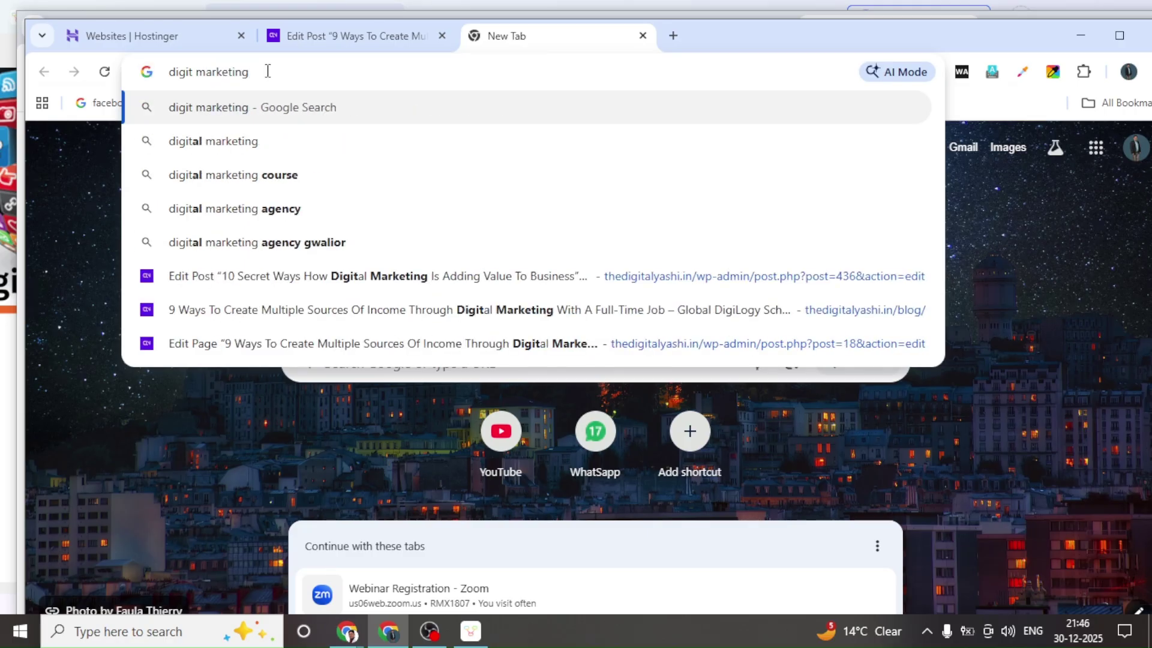
pyautogui.press('Return')
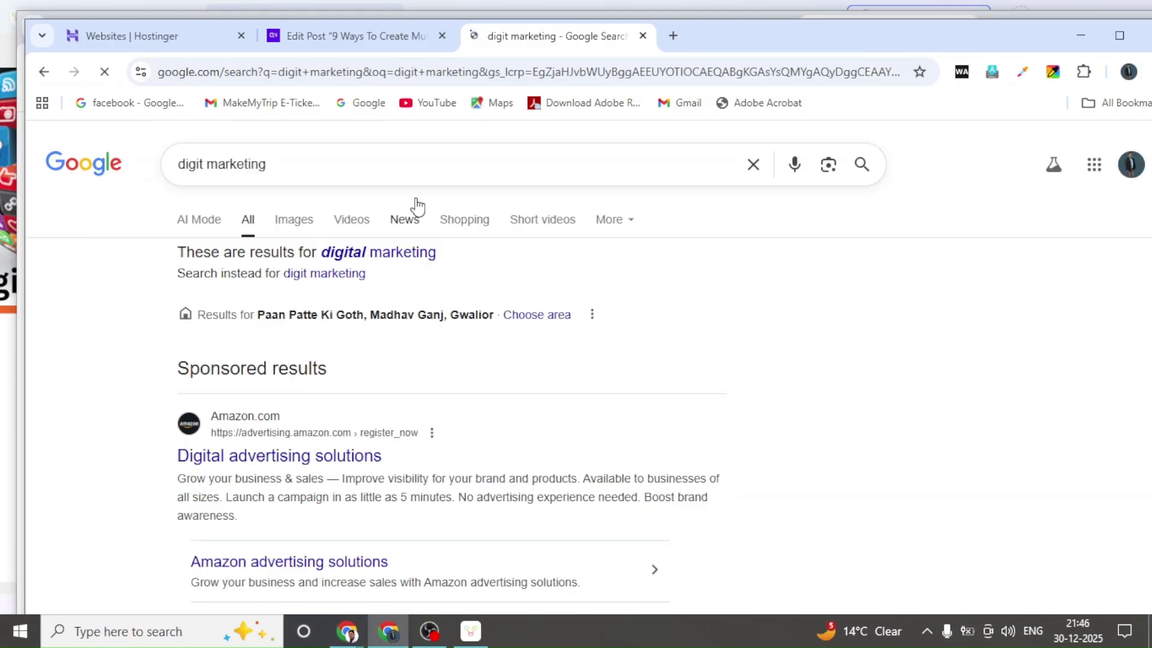
pyautogui.scroll(-3, 401, 406)
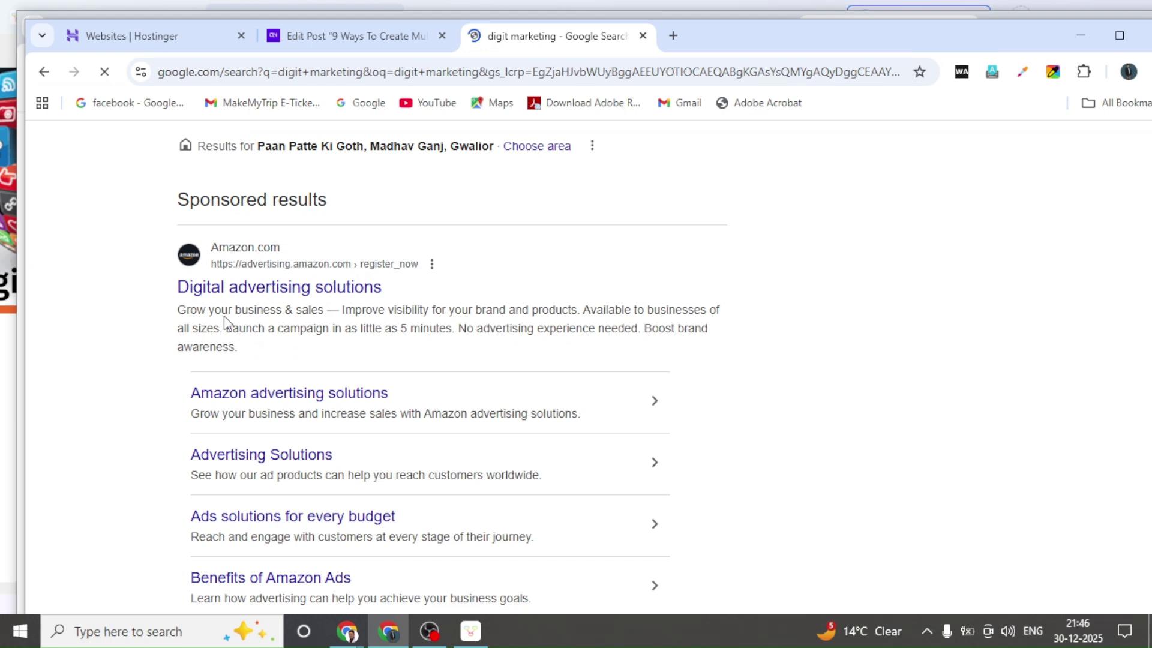
# Look through the remaining sponsored results for the search and return to the post's snippet editor.
pyautogui.scroll(-5, 251, 344)
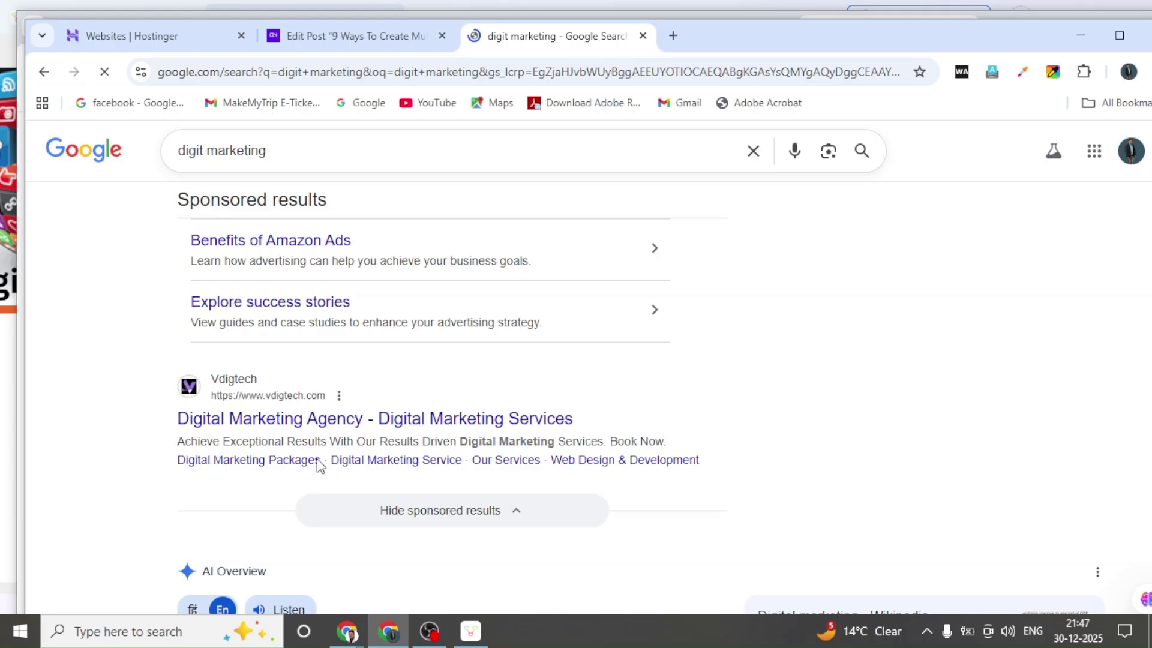
pyautogui.click(347, 631)
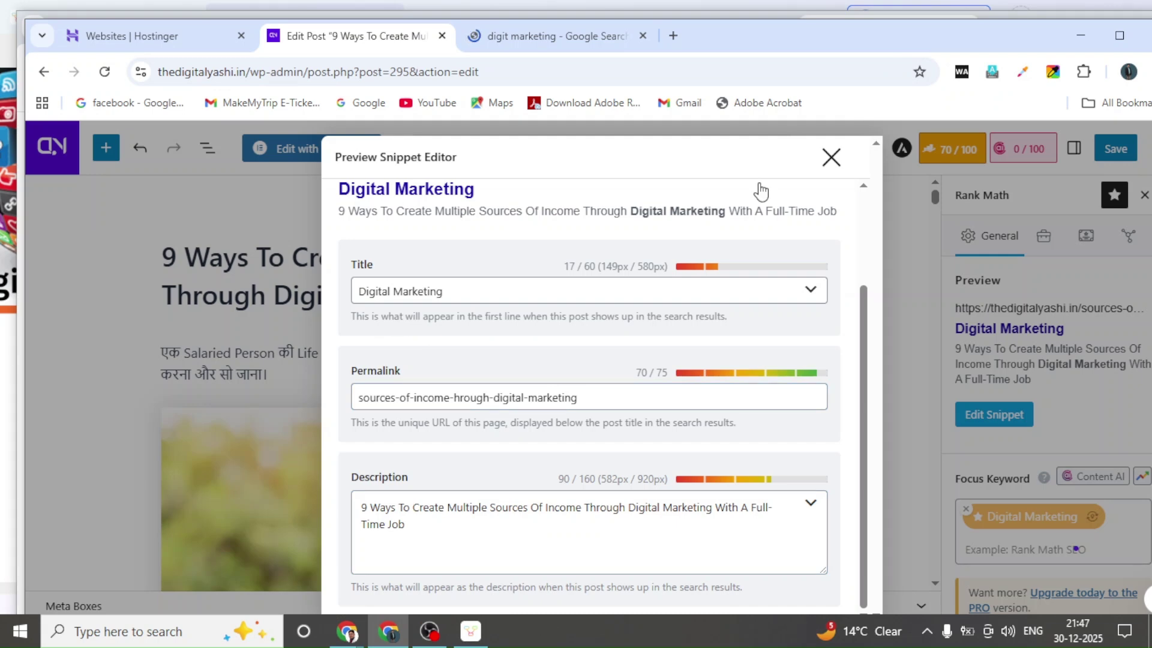
# Replace the "digit marketing" query in the Google results tab with "ebook" and run the search.
pyautogui.click(631, 26)
pyautogui.click(285, 148)
pyautogui.press('BackSpace')
pyautogui.press('BackSpace')
pyautogui.press('BackSpace')
pyautogui.press('BackSpace')
pyautogui.press('BackSpace')
pyautogui.press('BackSpace')
pyautogui.press('BackSpace')
pyautogui.press('BackSpace')
pyautogui.press('BackSpace')
pyautogui.press('BackSpace')
pyautogui.press('BackSpace')
pyautogui.press('BackSpace')
pyautogui.press('BackSpace')
pyautogui.press('BackSpace')
pyautogui.press('BackSpace')
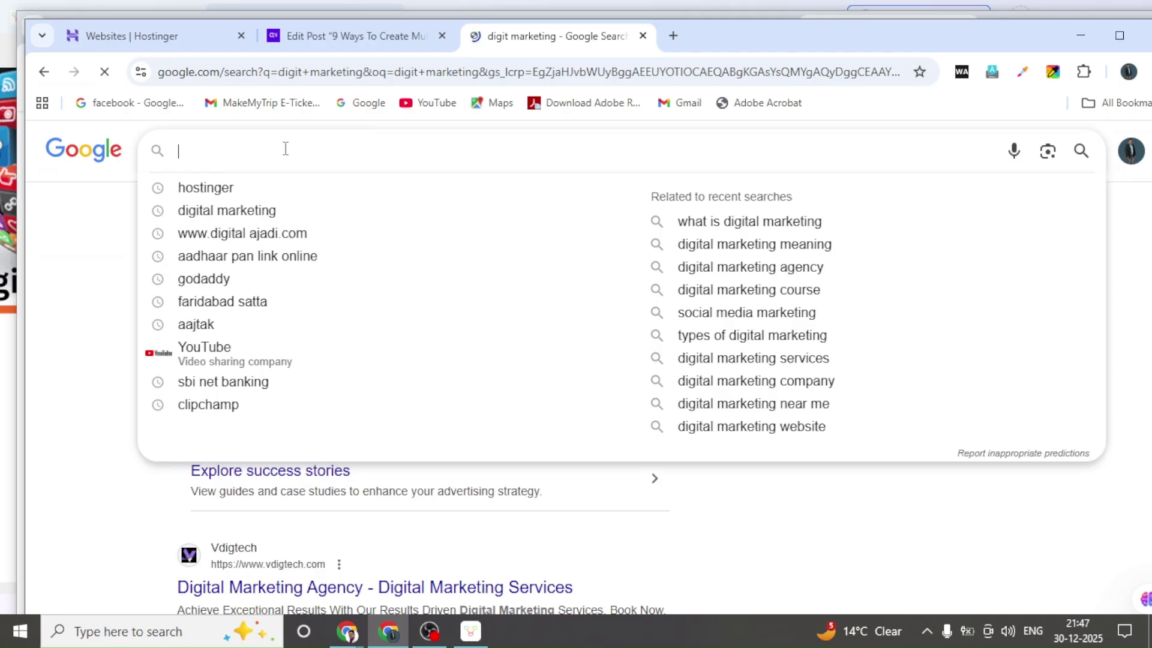
pyautogui.write('ebo')
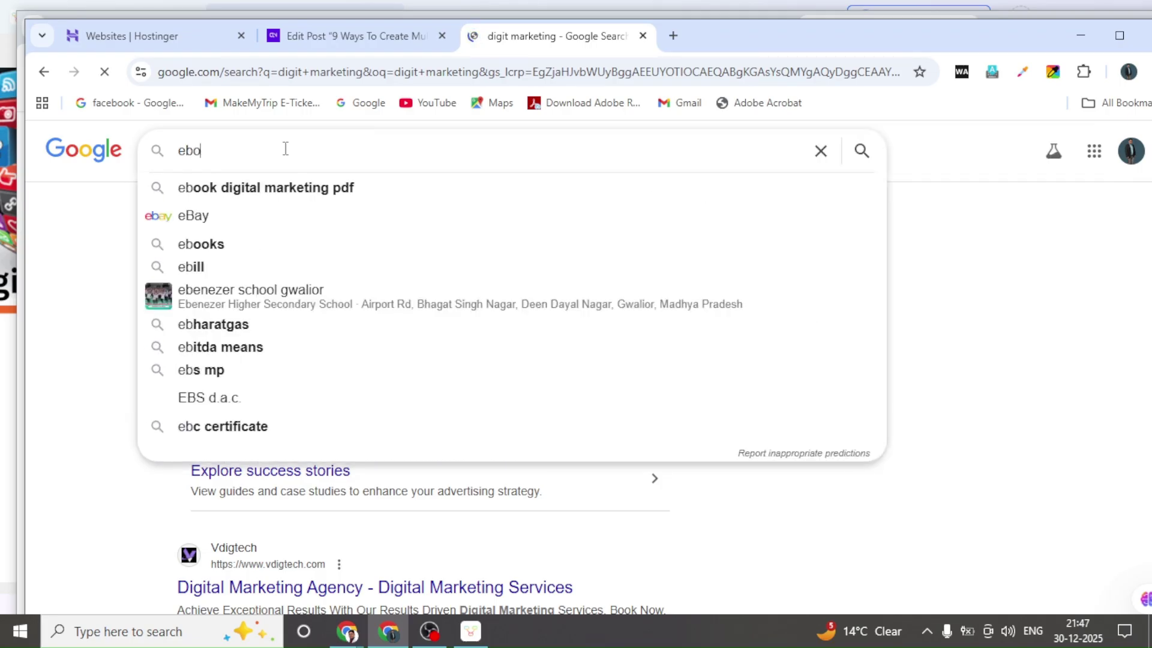
pyautogui.write('ok')
pyautogui.press('Return')
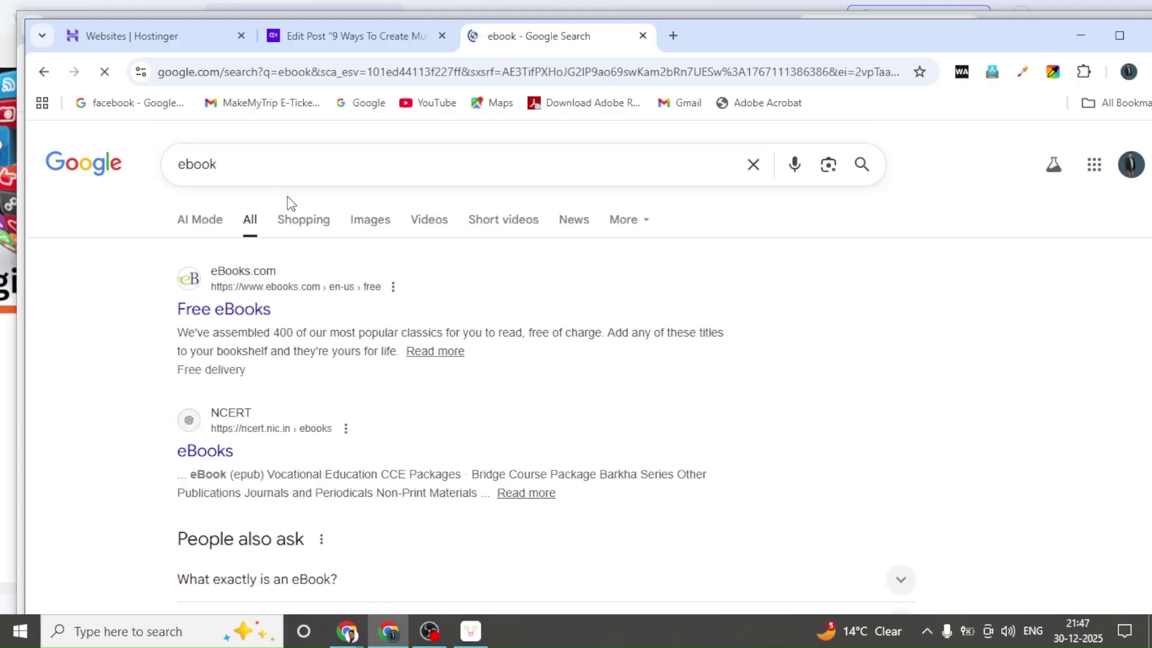
# Examine the titles, URLs and descriptions of the ebook search results down to the end of the first page.
pyautogui.scroll(-10, 336, 324)
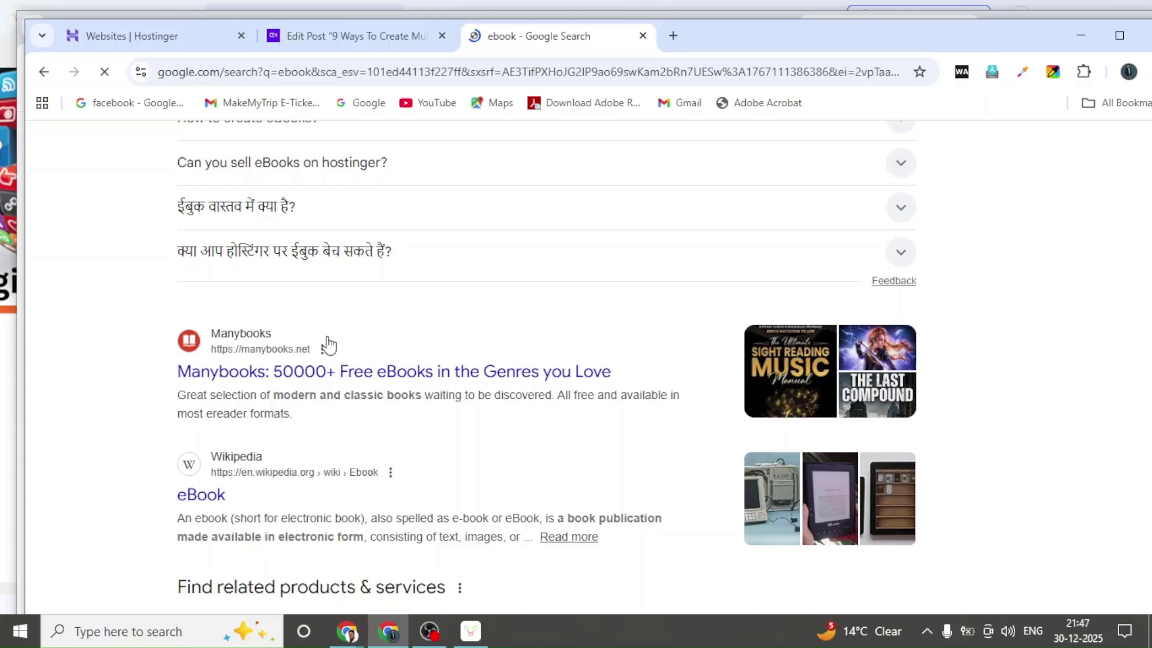
pyautogui.scroll(-1, 329, 343)
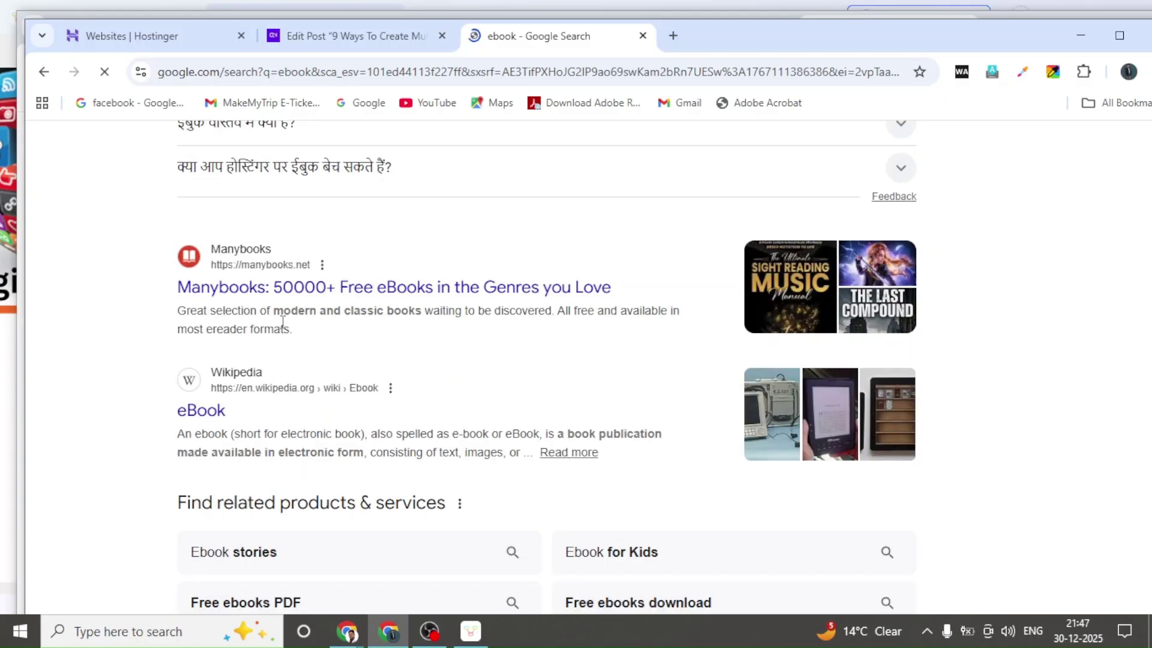
pyautogui.scroll(-1, 282, 321)
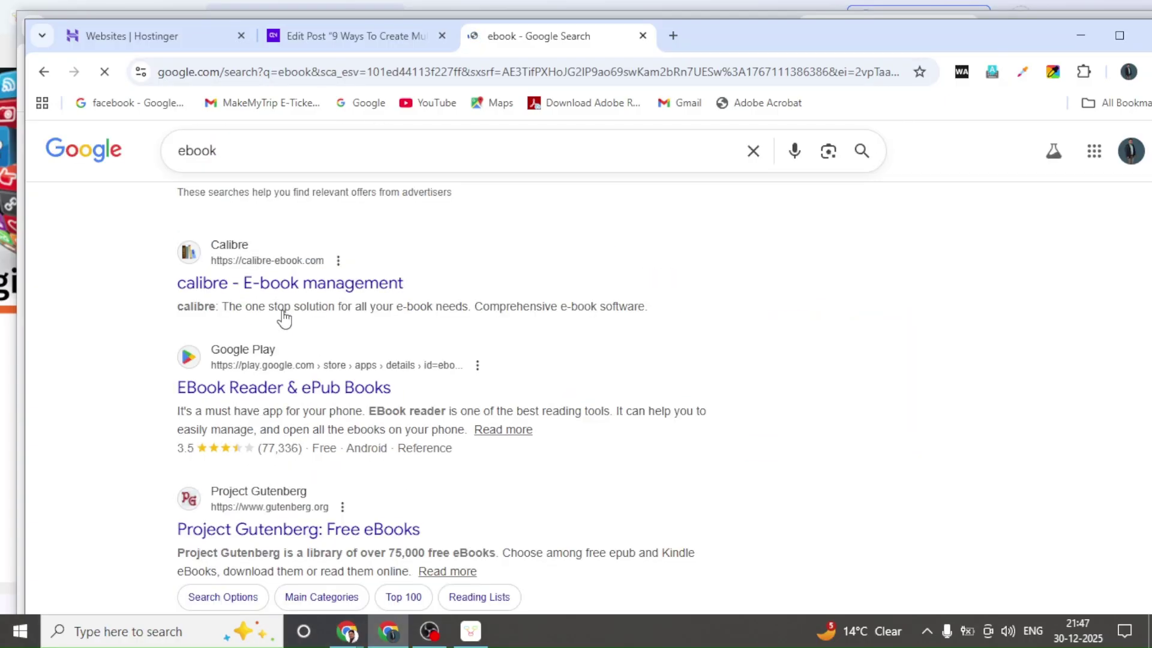
pyautogui.scroll(-4, 283, 310)
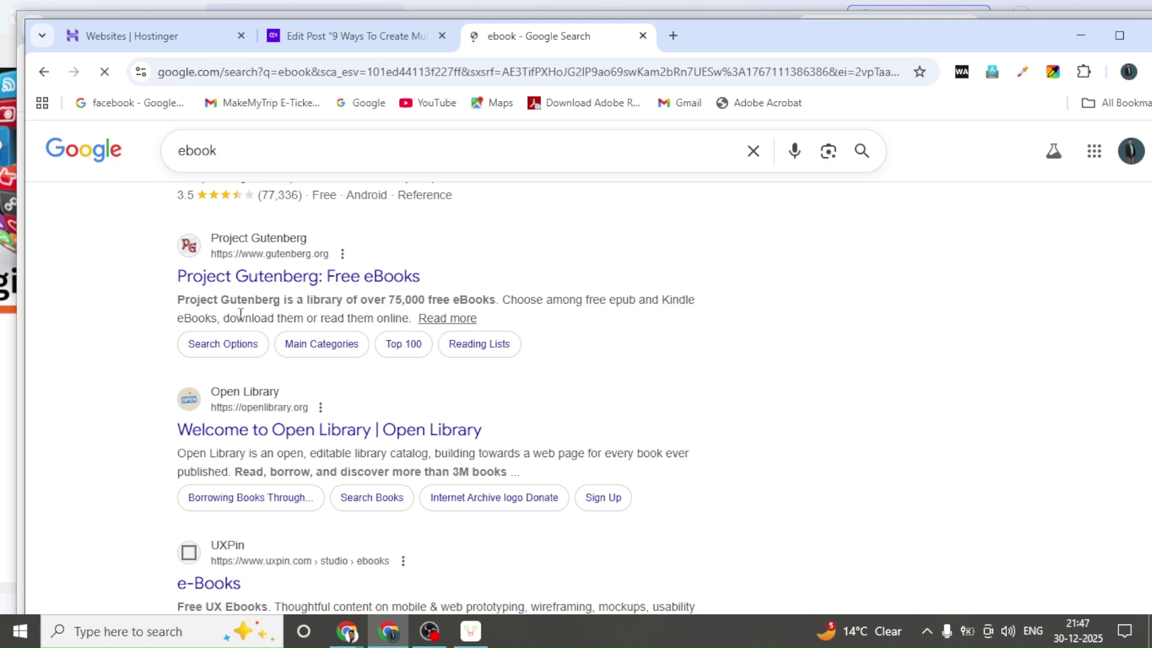
pyautogui.scroll(-3, 356, 305)
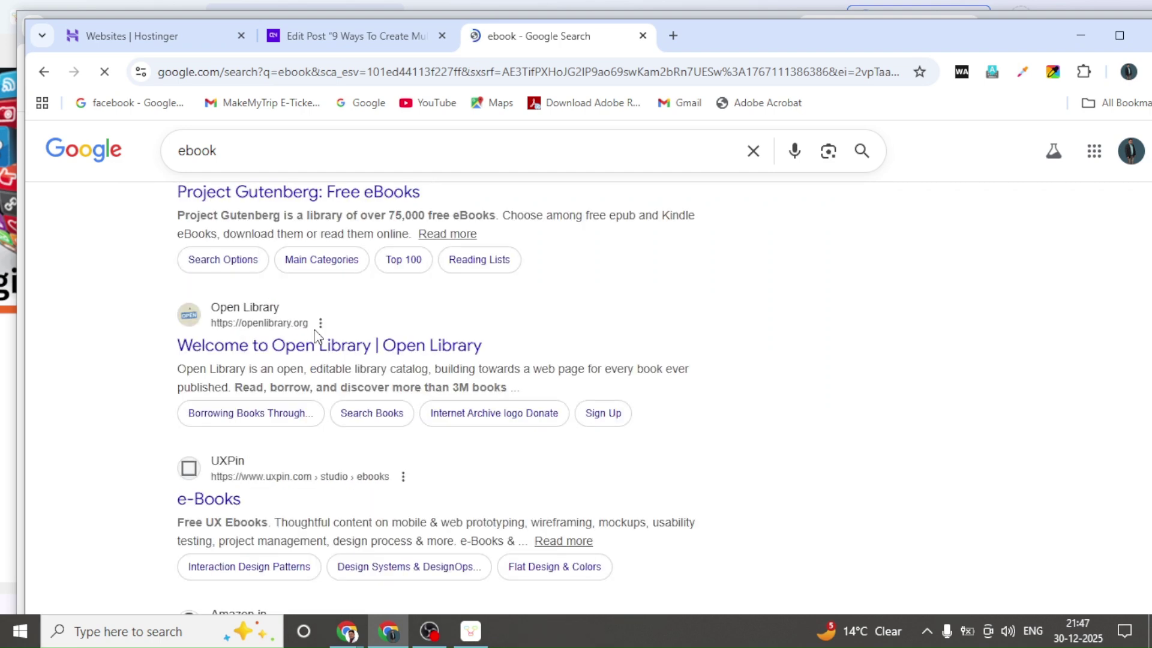
pyautogui.scroll(-3, 307, 343)
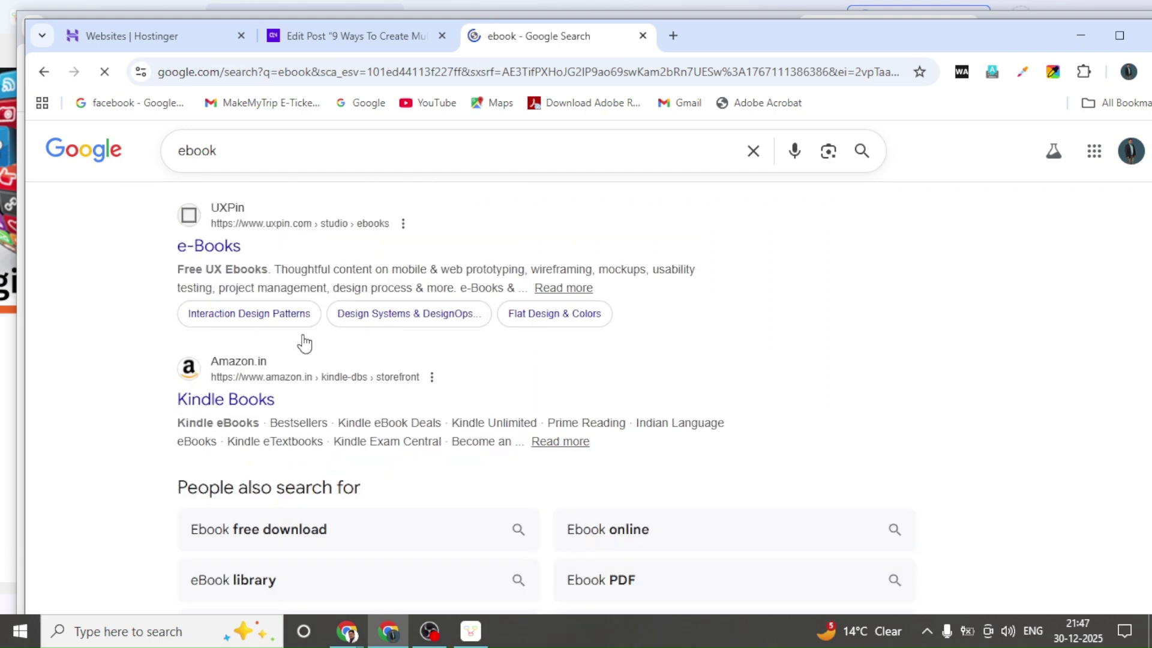
pyautogui.scroll(-3, 305, 344)
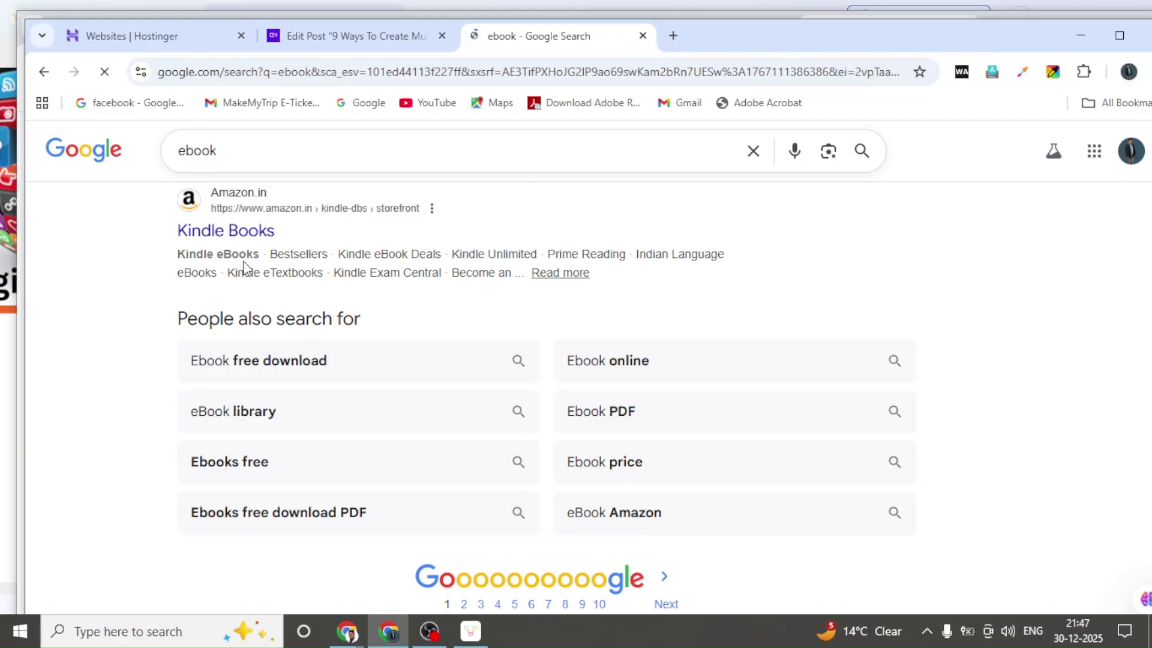
pyautogui.scroll(2, 250, 271)
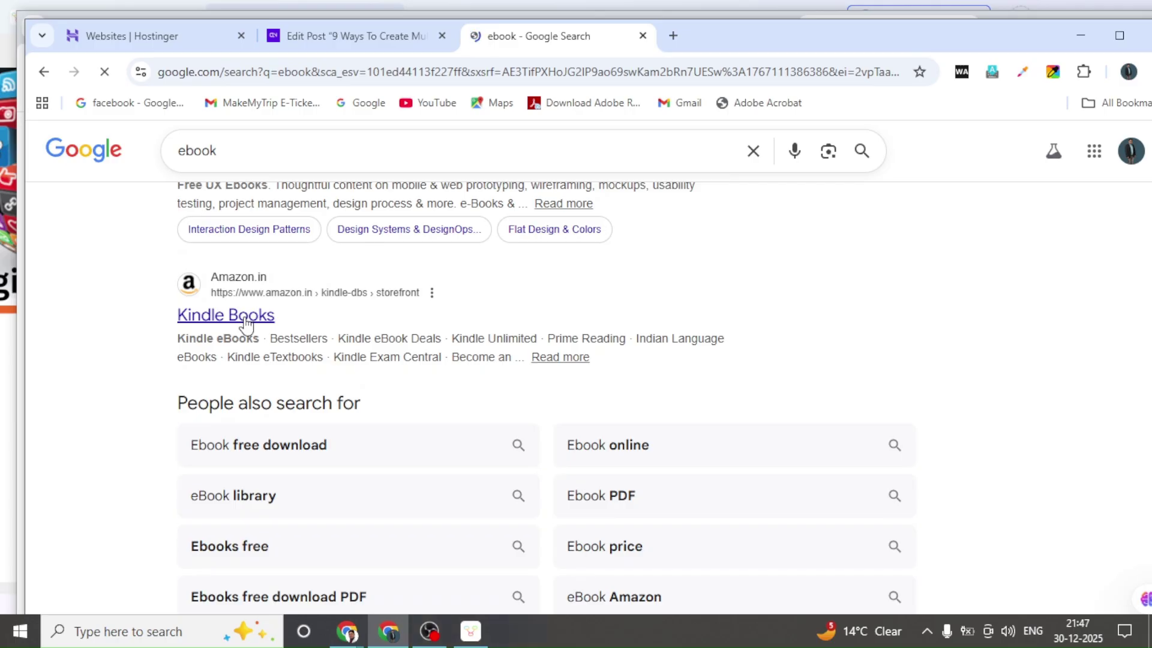
# Return to the post's Rank Math snippet editor and clear the existing permalink.
pyautogui.click(335, 37)
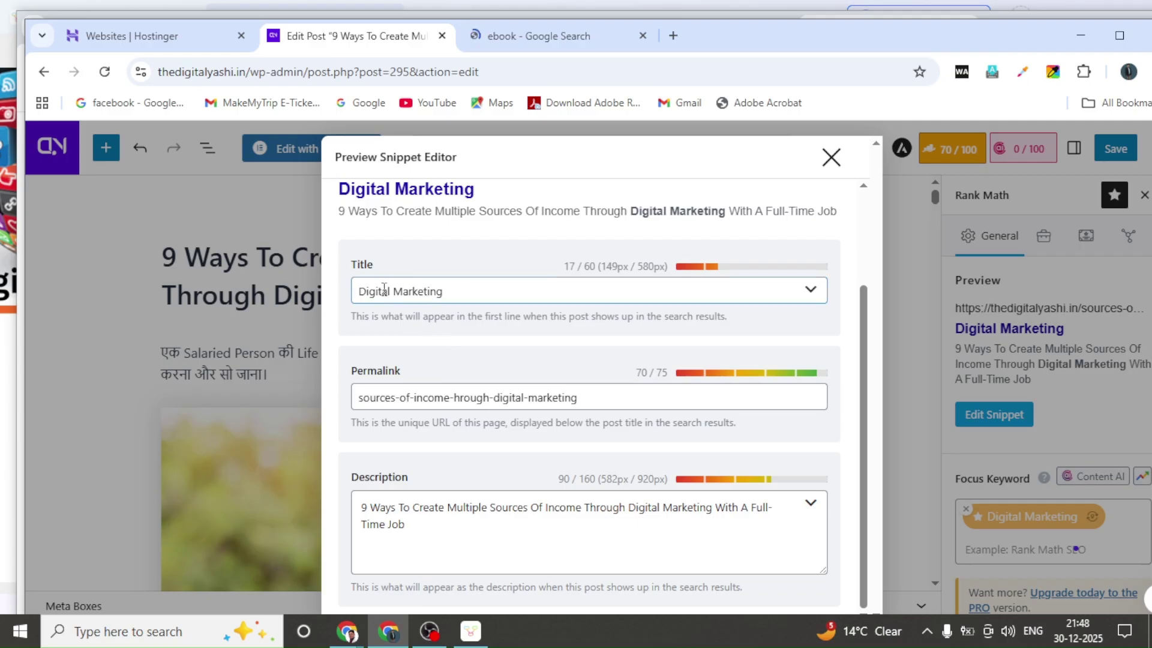
pyautogui.click(454, 289)
pyautogui.click(595, 396)
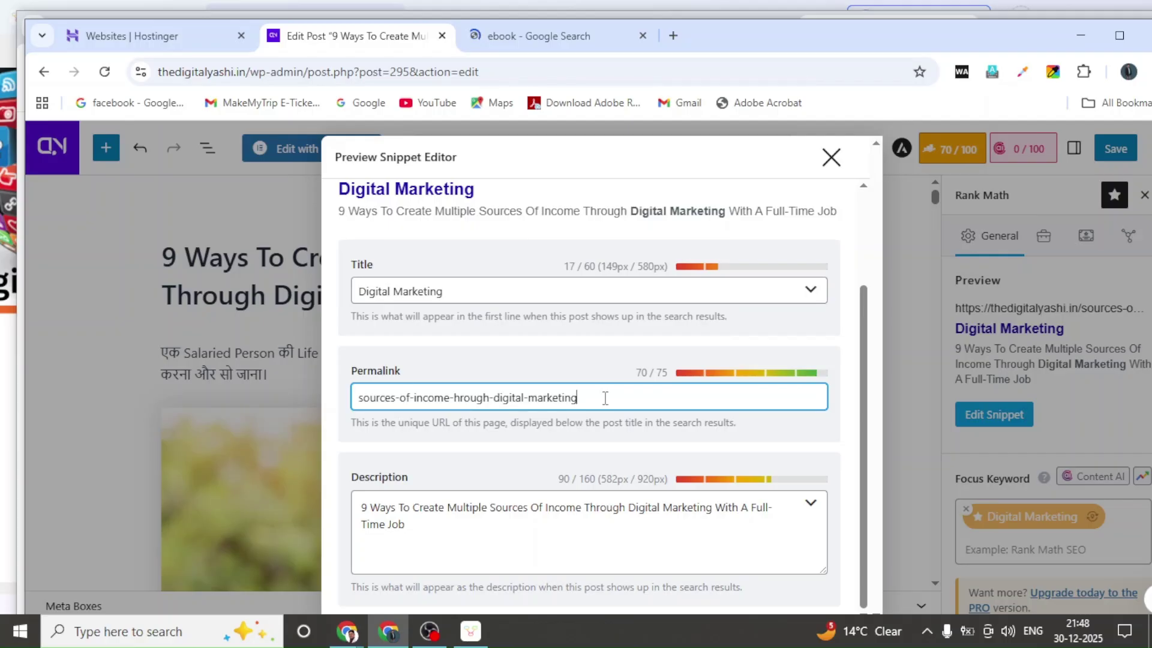
pyautogui.press('BackSpace')
pyautogui.press('BackSpace')
pyautogui.press('BackSpace')
pyautogui.press('BackSpace')
pyautogui.press('BackSpace')
pyautogui.press('BackSpace')
pyautogui.press('BackSpace')
pyautogui.press('BackSpace')
pyautogui.press('BackSpace')
pyautogui.press('BackSpace')
pyautogui.press('BackSpace')
pyautogui.press('BackSpace')
pyautogui.press('BackSpace')
pyautogui.press('BackSpace')
pyautogui.press('BackSpace')
pyautogui.press('BackSpace')
pyautogui.press('BackSpace')
pyautogui.press('BackSpace')
pyautogui.press('BackSpace')
pyautogui.press('BackSpace')
pyautogui.press('BackSpace')
pyautogui.press('BackSpace')
pyautogui.press('BackSpace')
pyautogui.press('BackSpace')
pyautogui.press('BackSpace')
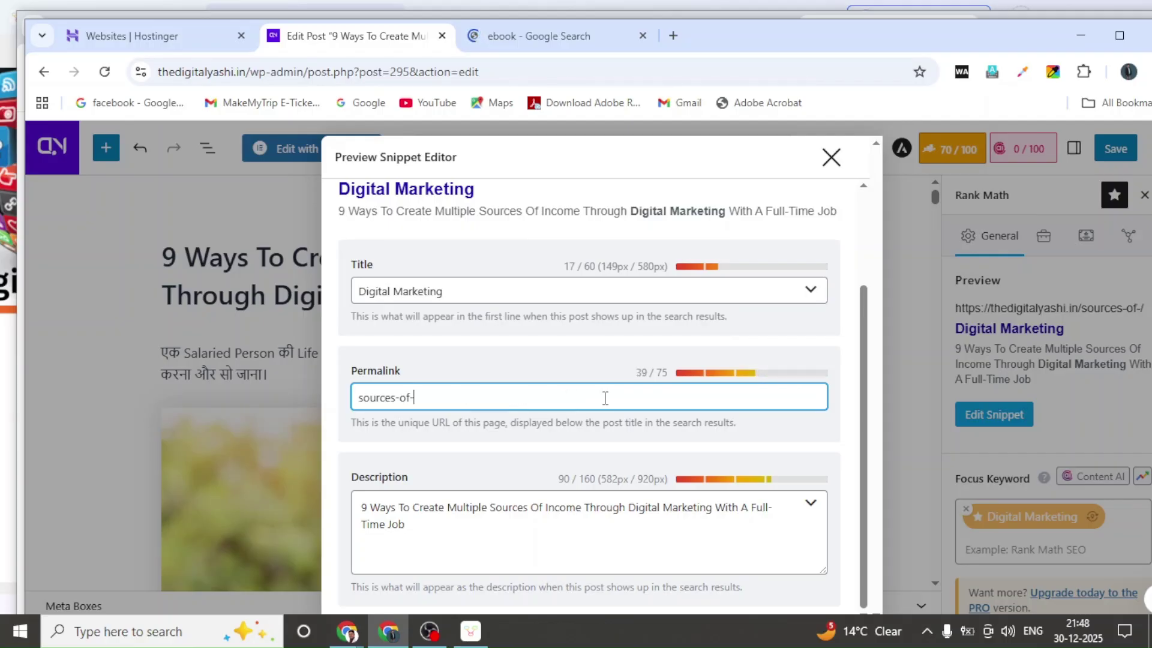
pyautogui.press('BackSpace')
pyautogui.press('BackSpace')
pyautogui.press('BackSpace')
pyautogui.press('BackSpace')
pyautogui.press('BackSpace')
pyautogui.press('BackSpace')
pyautogui.press('BackSpace')
pyautogui.press('BackSpace')
pyautogui.press('BackSpace')
pyautogui.press('BackSpace')
pyautogui.press('BackSpace')
pyautogui.press('BackSpace')
pyautogui.press('BackSpace')
pyautogui.press('BackSpace')
pyautogui.press('BackSpace')
pyautogui.press('BackSpace')
pyautogui.press('BackSpace')
pyautogui.press('BackSpace')
pyautogui.press('BackSpace')
pyautogui.press('BackSpace')
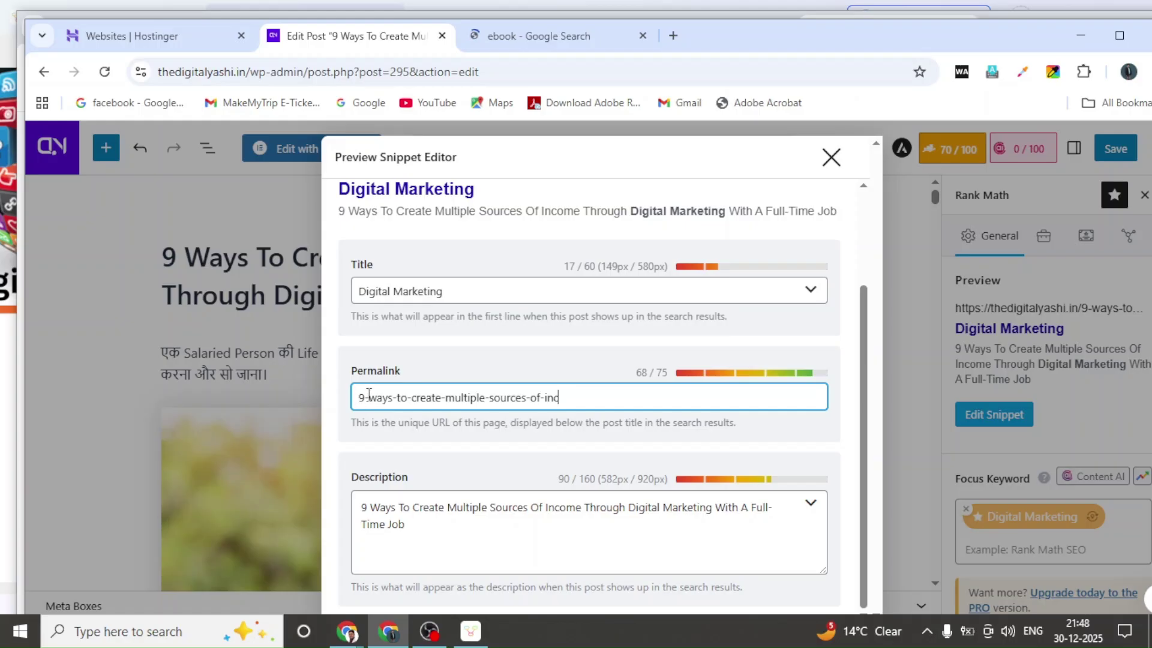
# Enter "Create Sourse of income Through Digital Marketing" as the permalink and remove the leftover generated slug after it.
pyautogui.press('Home')
pyautogui.write('Create')
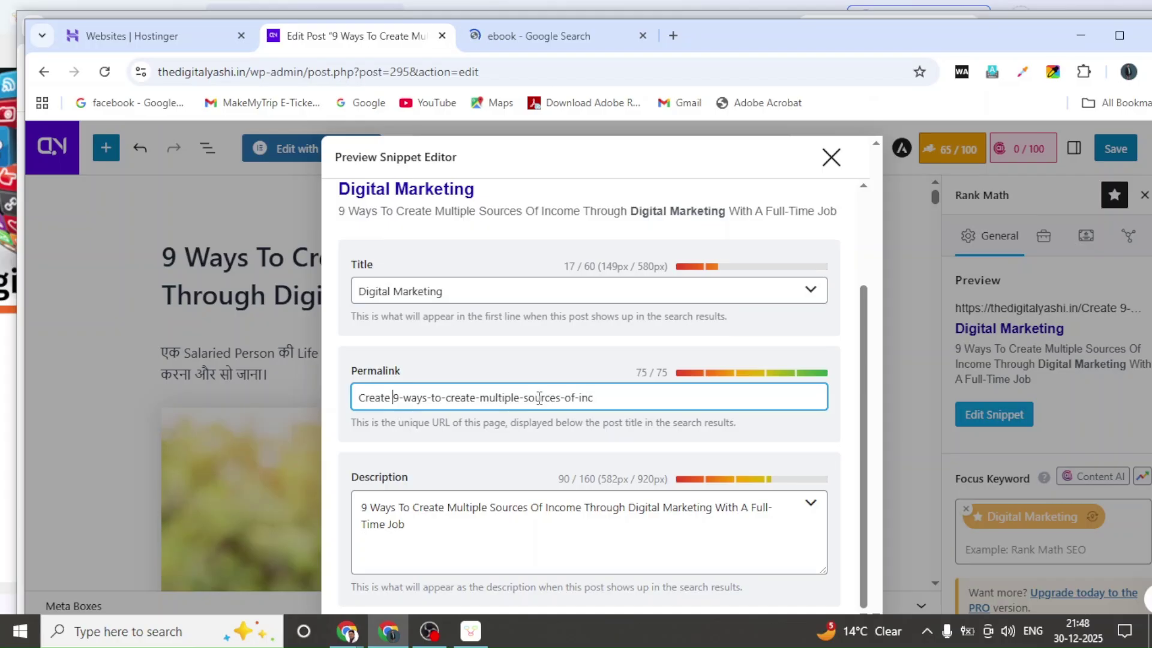
pyautogui.write(' Sour')
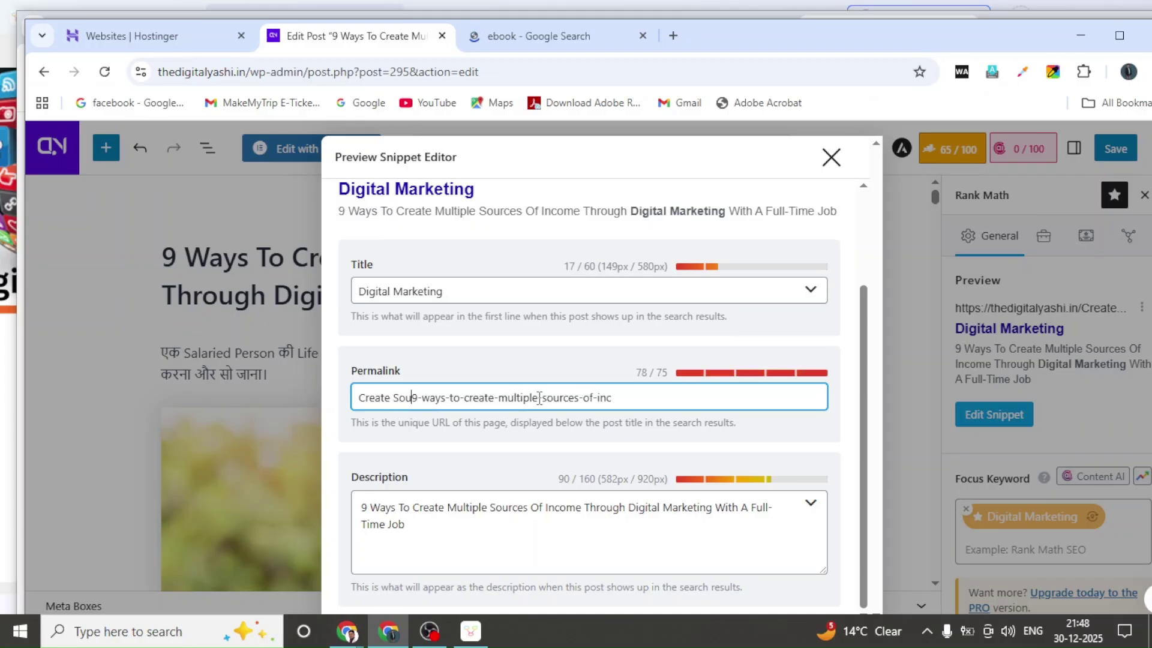
pyautogui.write('se of')
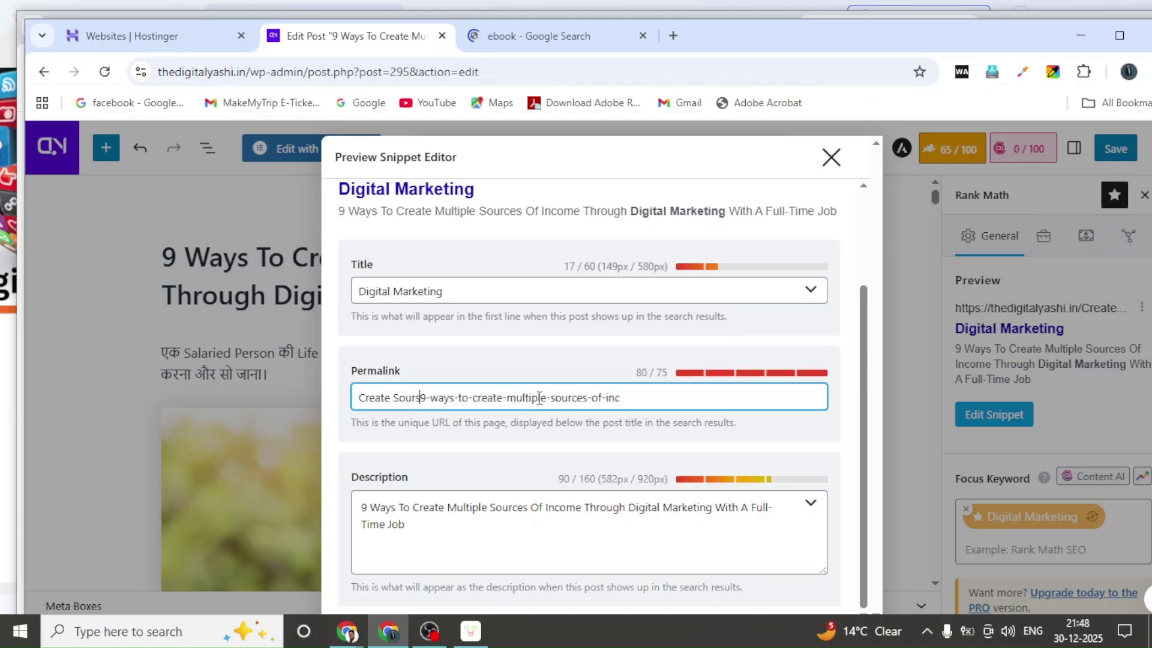
pyautogui.write(' inco')
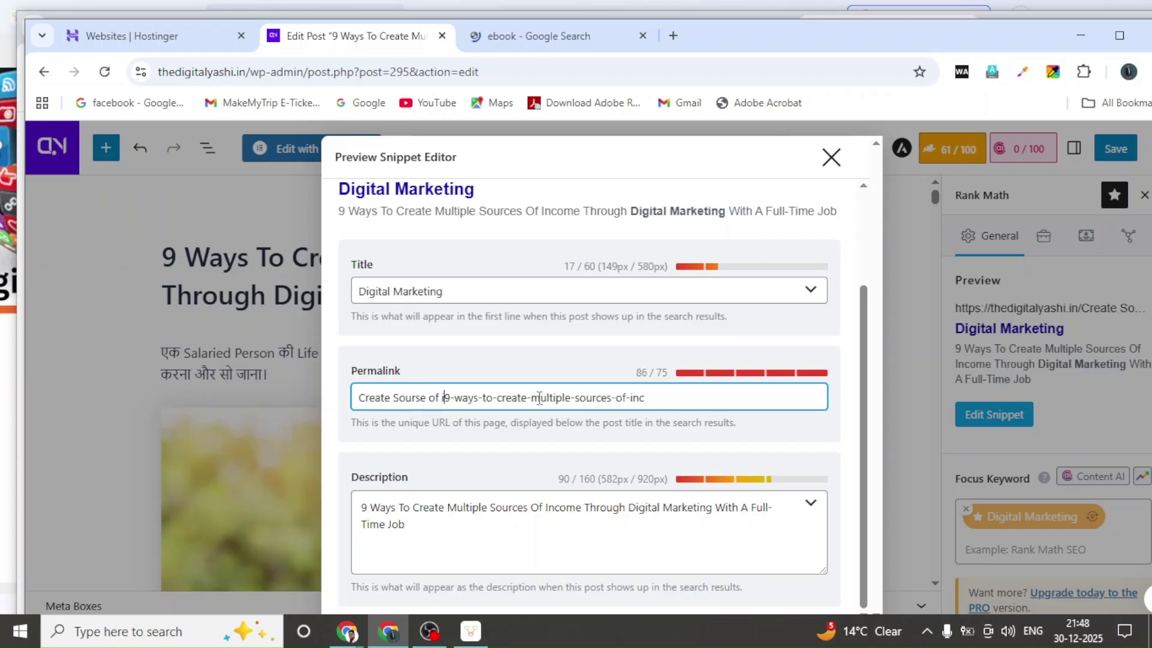
pyautogui.write('me')
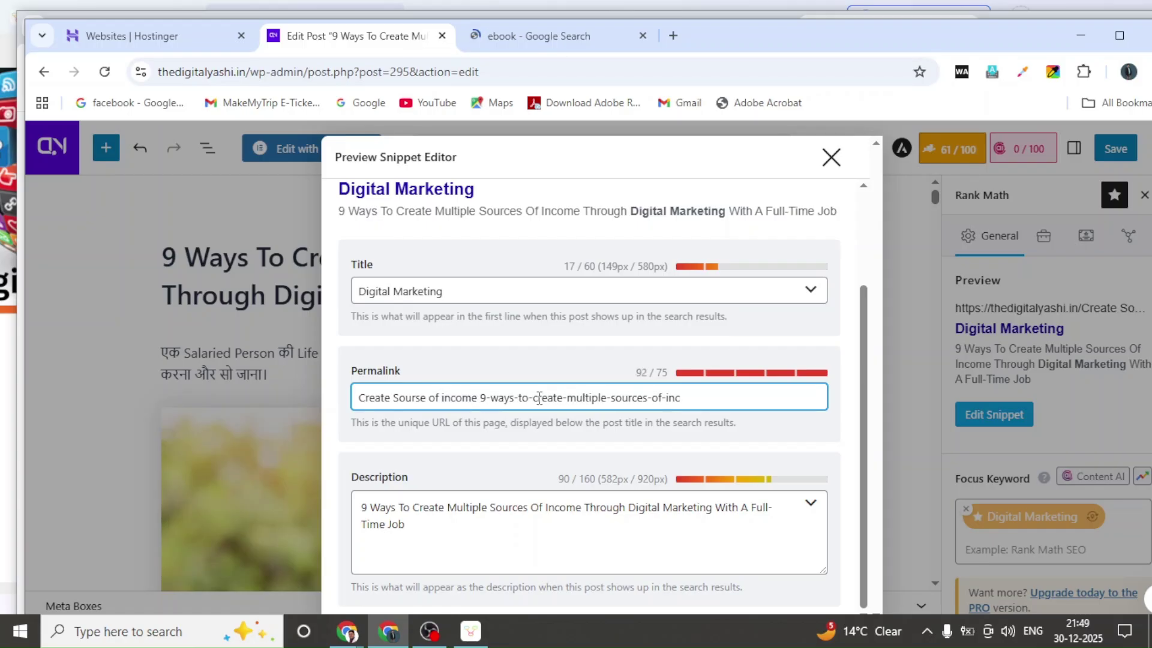
pyautogui.write(' Throug')
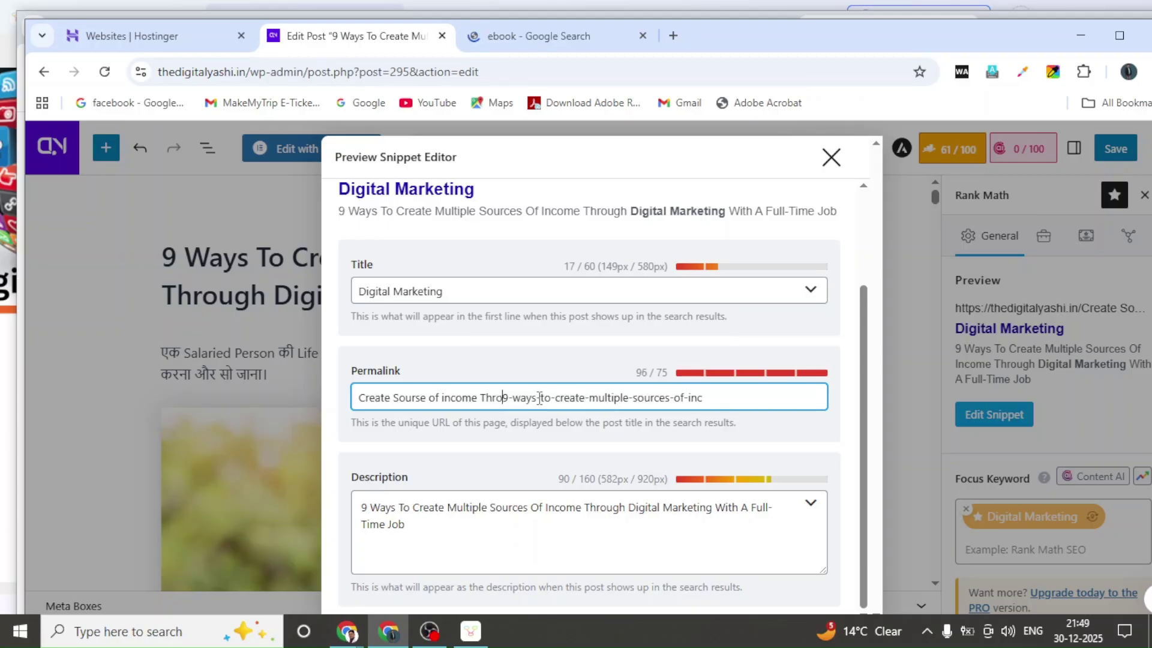
pyautogui.write('h ')
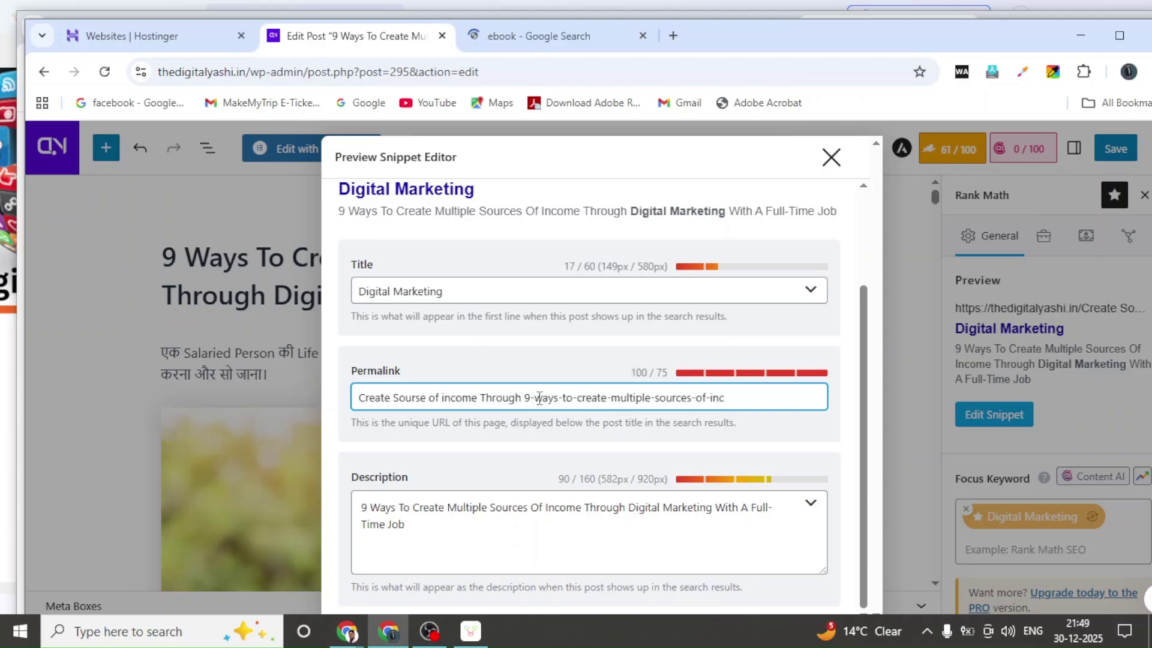
pyautogui.write('Digital')
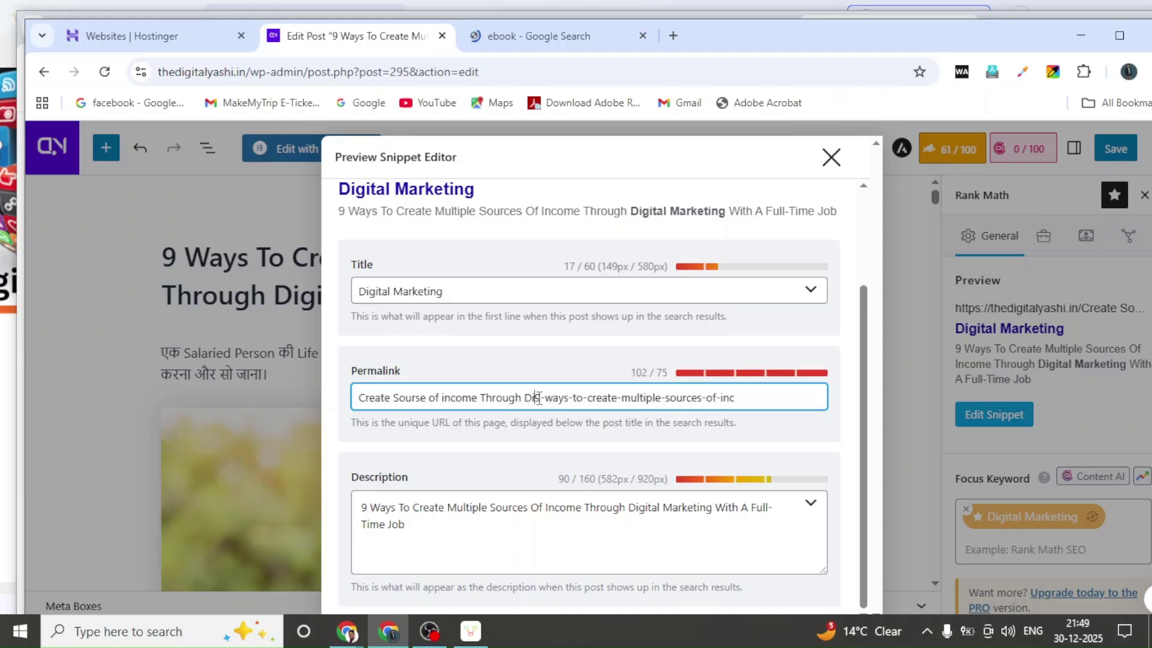
pyautogui.write(' Marketi')
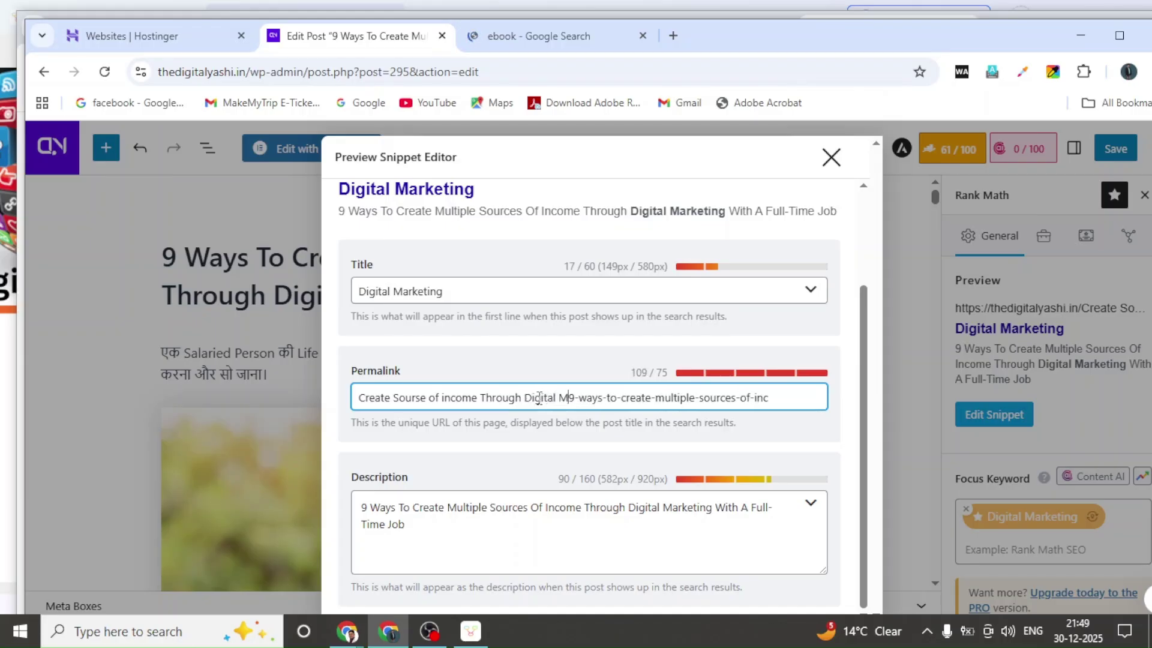
pyautogui.write('ng')
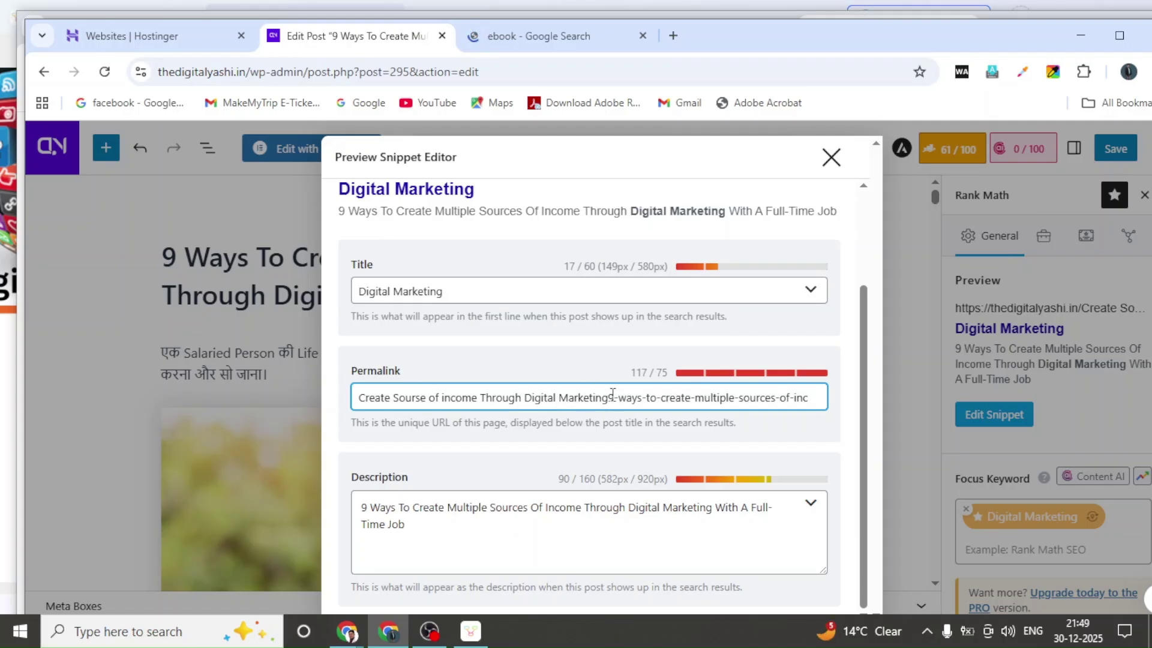
pyautogui.moveTo(608, 395); pyautogui.dragTo(820, 404)
pyautogui.press('BackSpace')
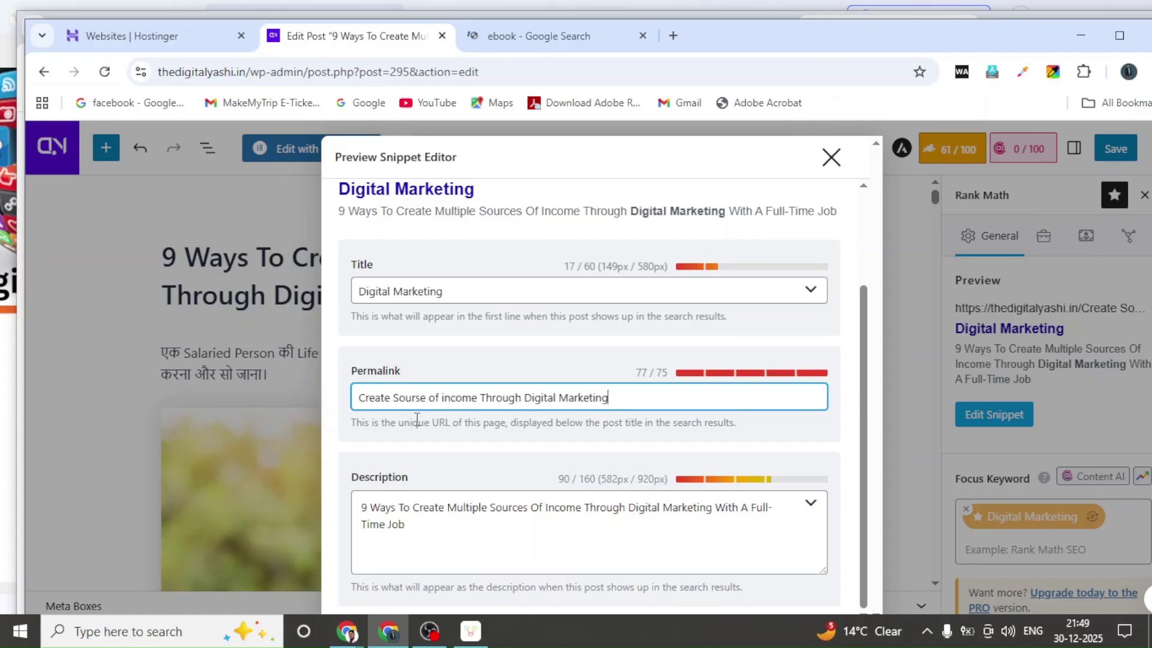
# Shorten the permalink by replacing the word "Through" with "with".
pyautogui.click(524, 397)
pyautogui.press('BackSpace')
pyautogui.press('BackSpace')
pyautogui.press('BackSpace')
pyautogui.press('BackSpace')
pyautogui.press('BackSpace')
pyautogui.press('BackSpace')
pyautogui.press('BackSpace')
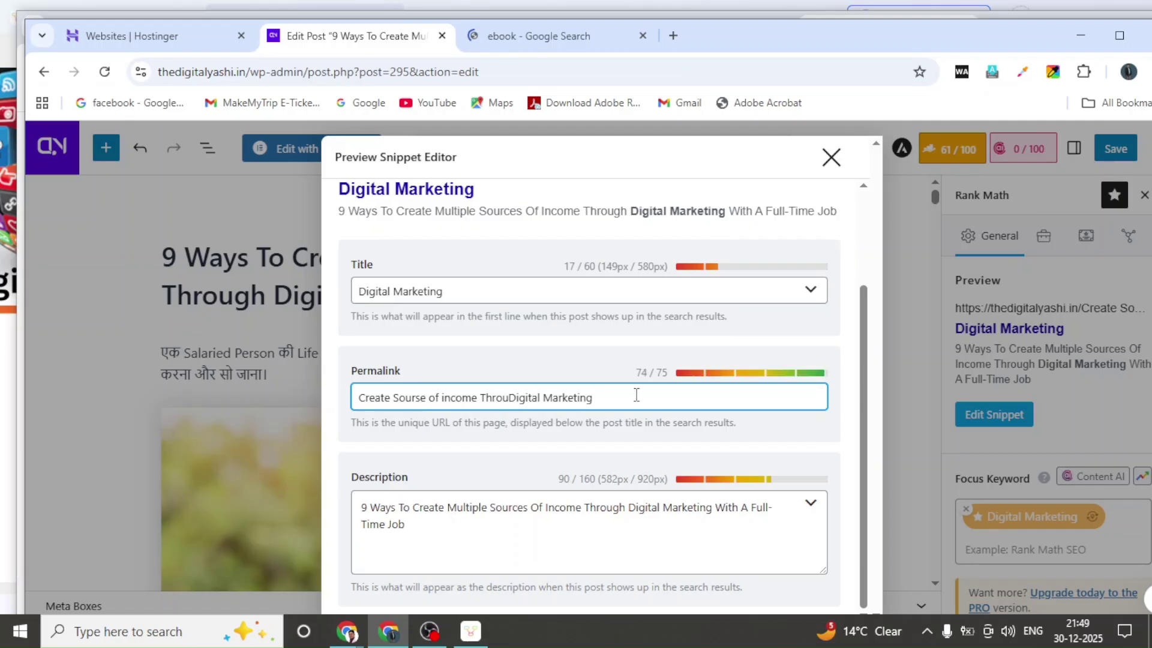
pyautogui.press('BackSpace')
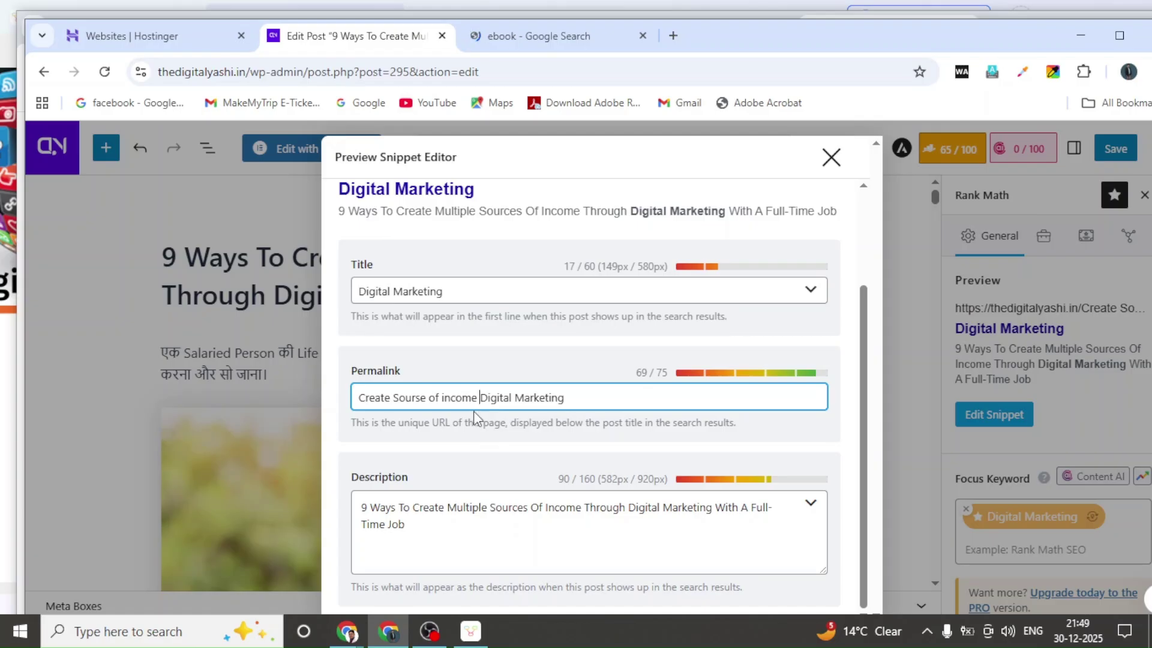
pyautogui.write('with')
# Capitalize "Income" and "With" so the permalink reads "Create Sourse of Income With Digital Marketing".
pyautogui.click(445, 394)
pyautogui.press('Delete')
pyautogui.write('I')
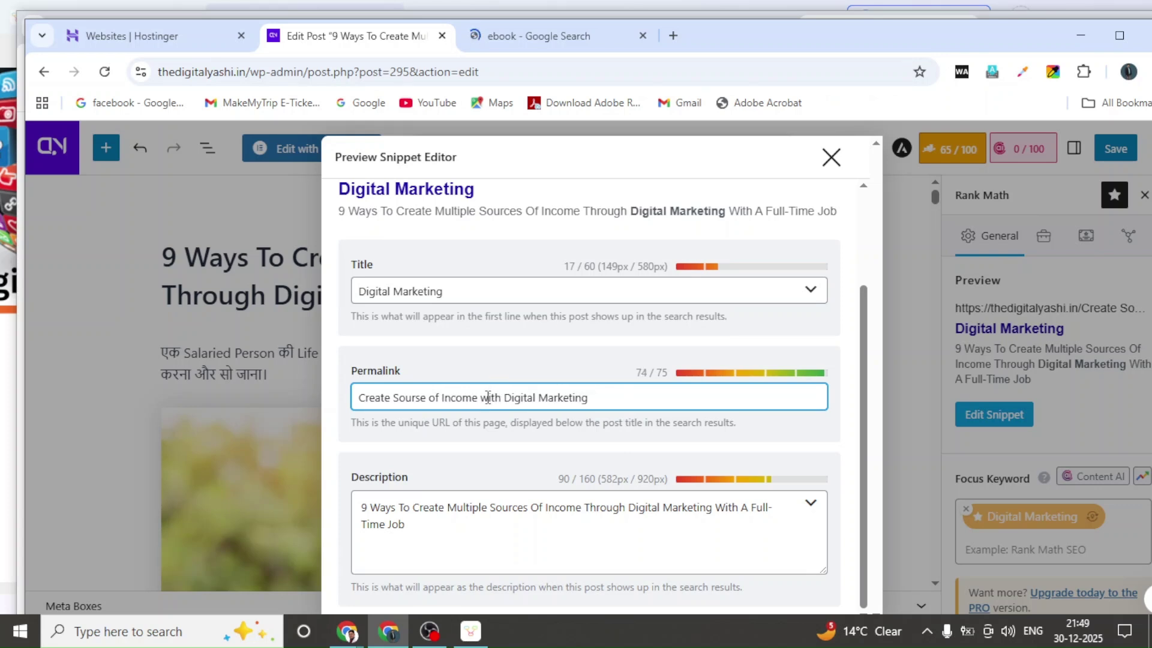
pyautogui.click(488, 397)
pyautogui.press('BackSpace')
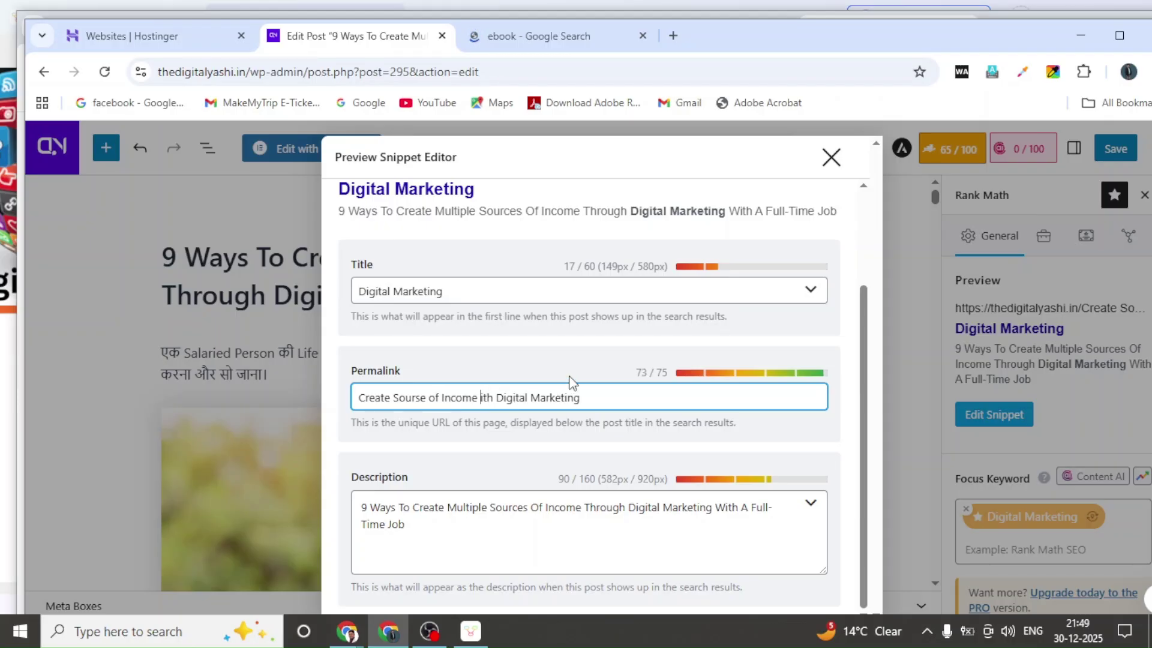
pyautogui.write('W')
pyautogui.click(615, 396)
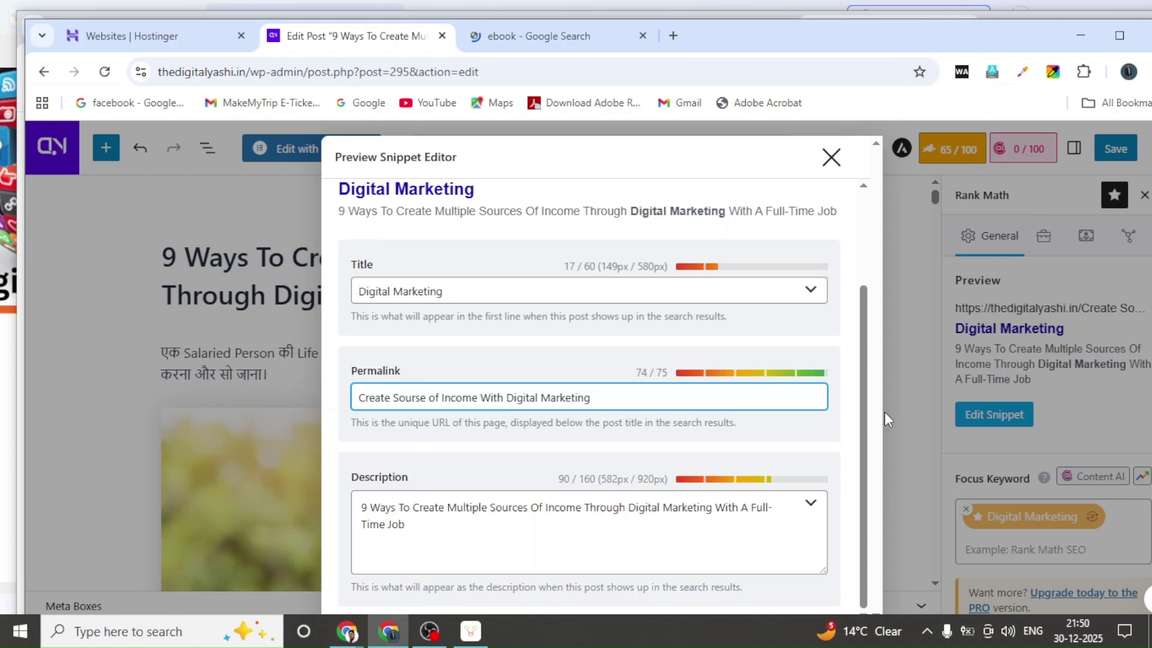
# Replace the snippet description with "Create Sourse of income through Digital Marketing".
pyautogui.click(444, 525)
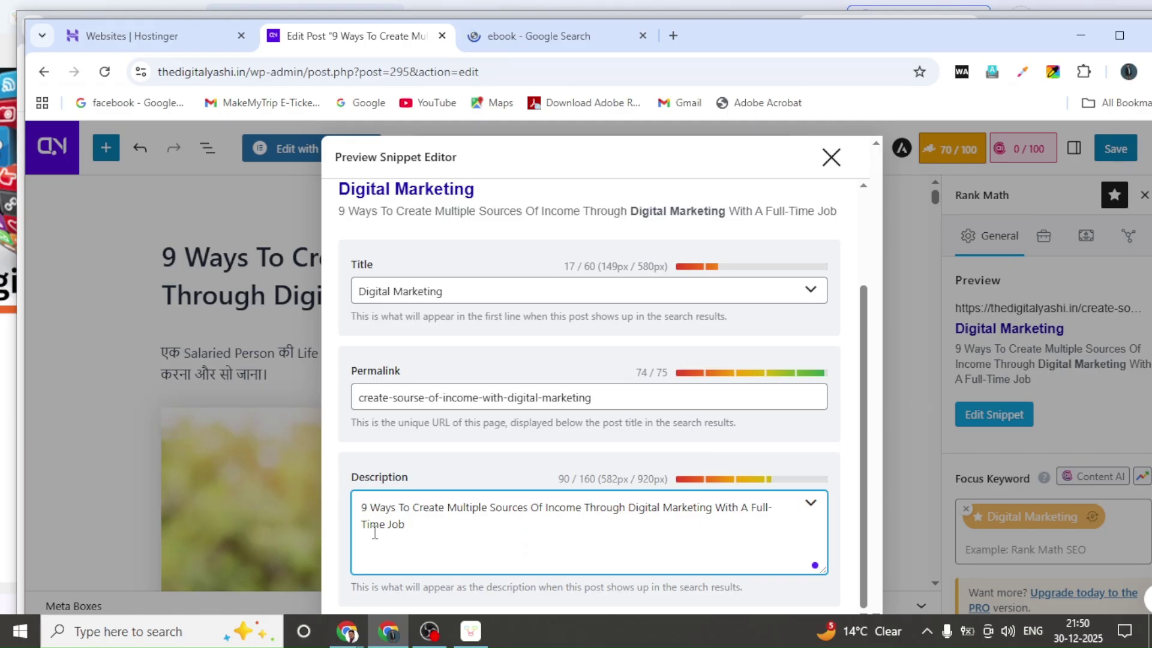
pyautogui.moveTo(360, 507); pyautogui.dragTo(410, 535)
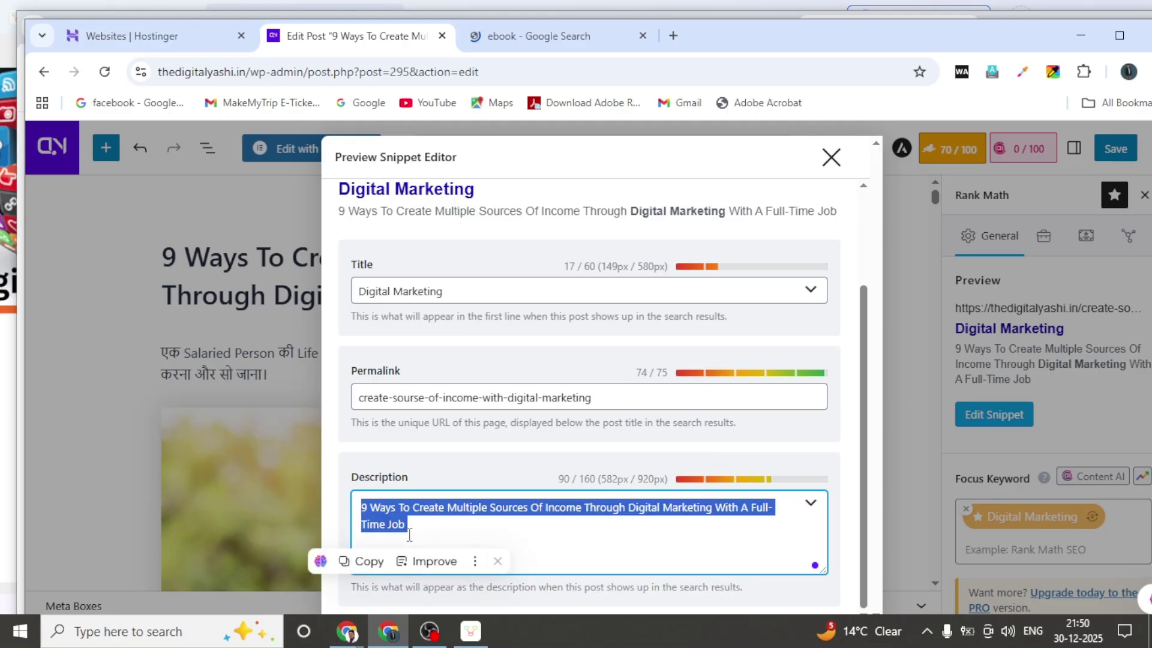
pyautogui.write('लेकिन Digital Marketing के Use से Multiple Sources of Income Create करके आप इस Unstability को दूर कर सकते हैं और अपनी Life को Safe & Secure बना सकते हैं।')
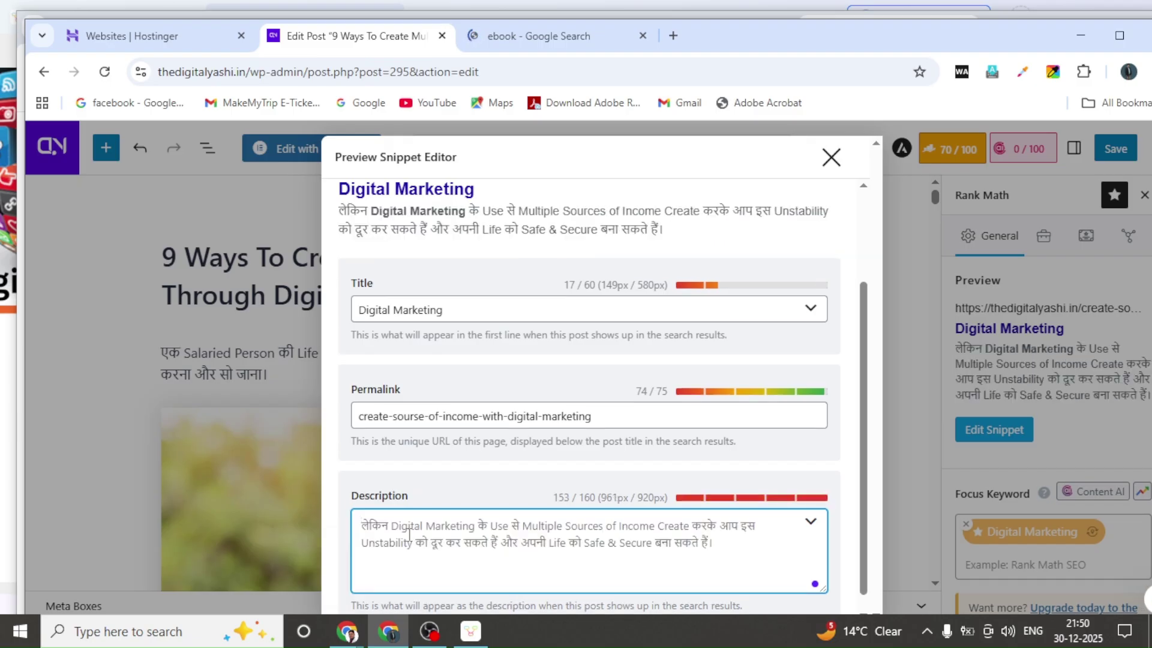
pyautogui.hotkey('ctrl', 'a')
pyautogui.write('Cre')
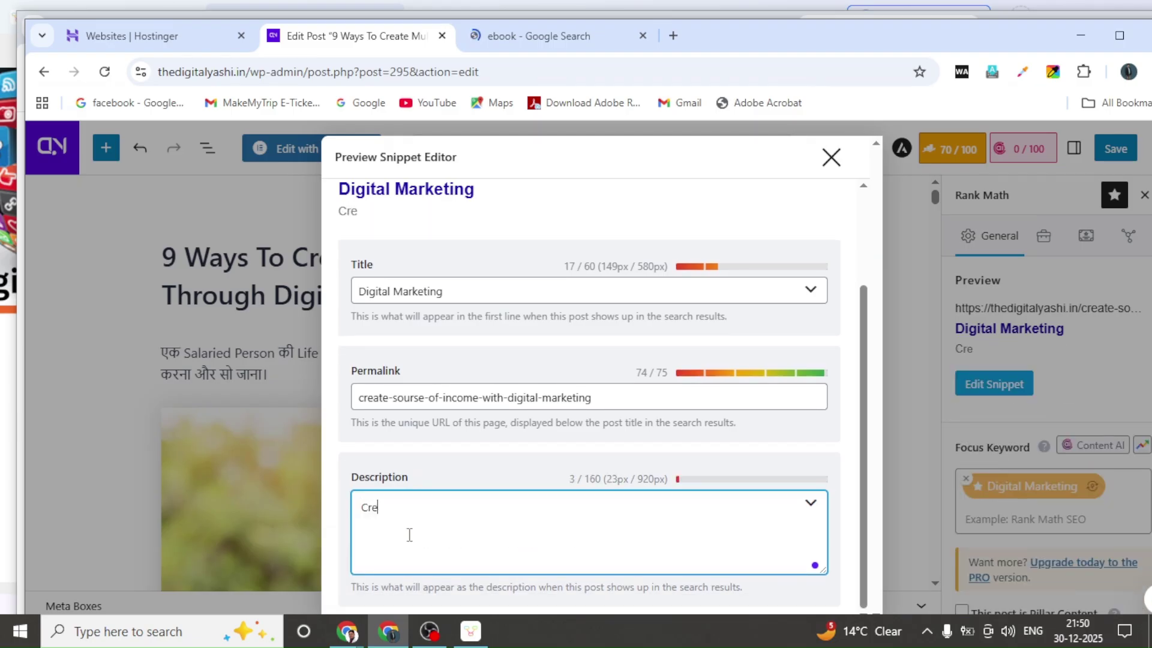
pyautogui.write('ate Sour')
pyautogui.write('se of income throu')
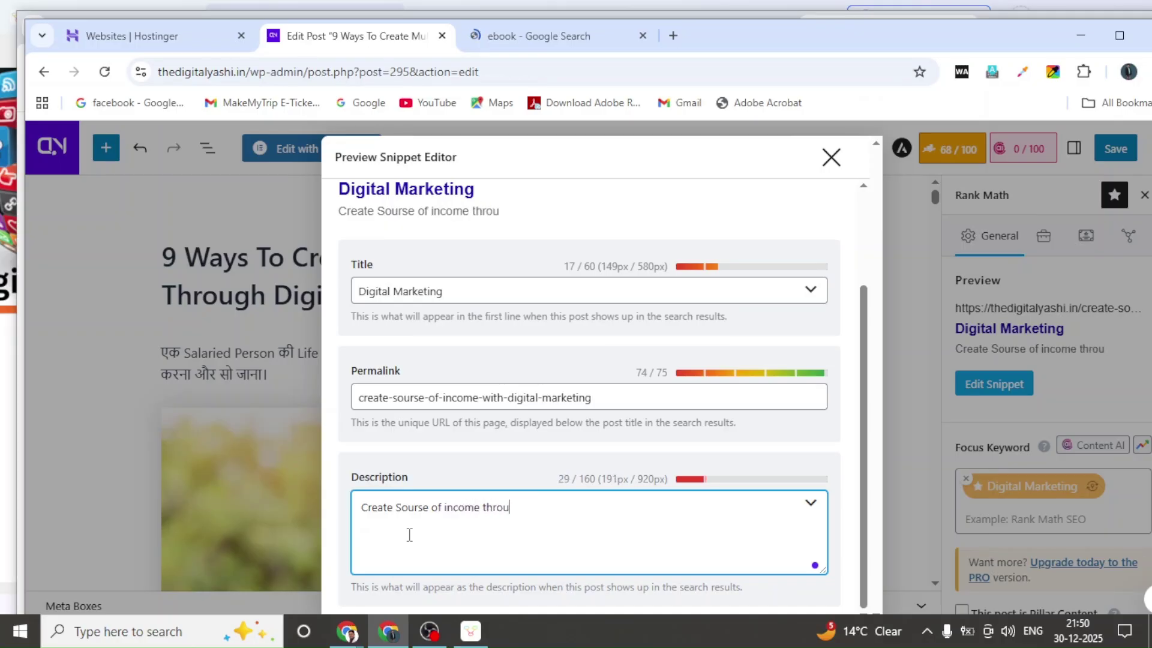
pyautogui.write('gh Digita')
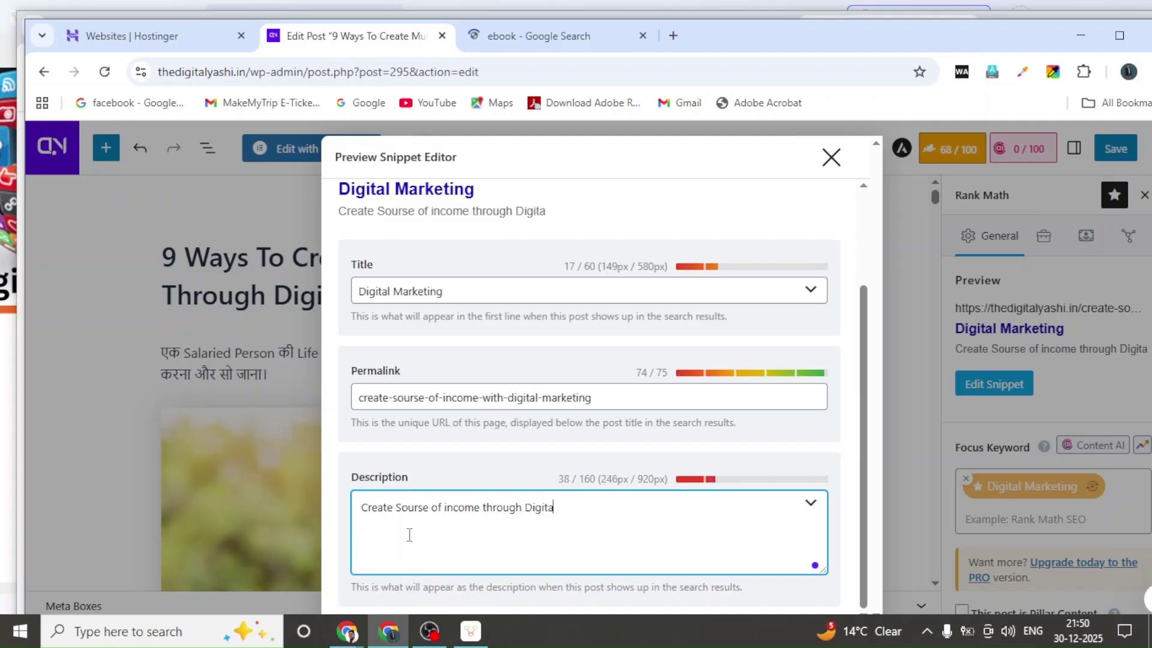
pyautogui.write('l Mark')
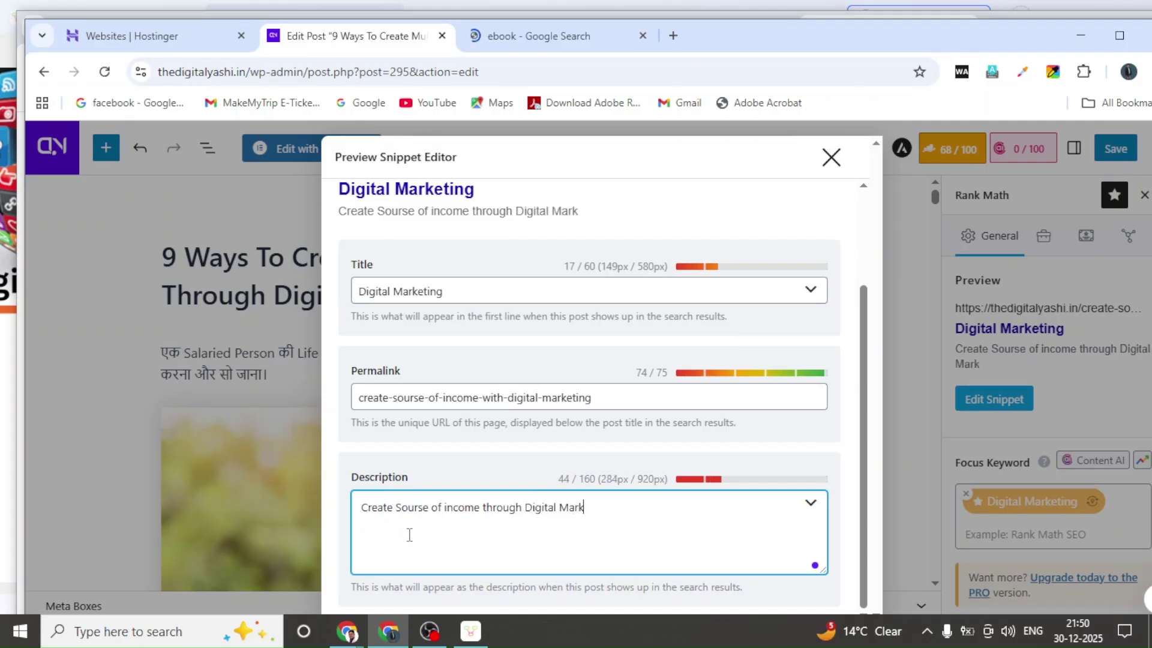
pyautogui.write('eting')
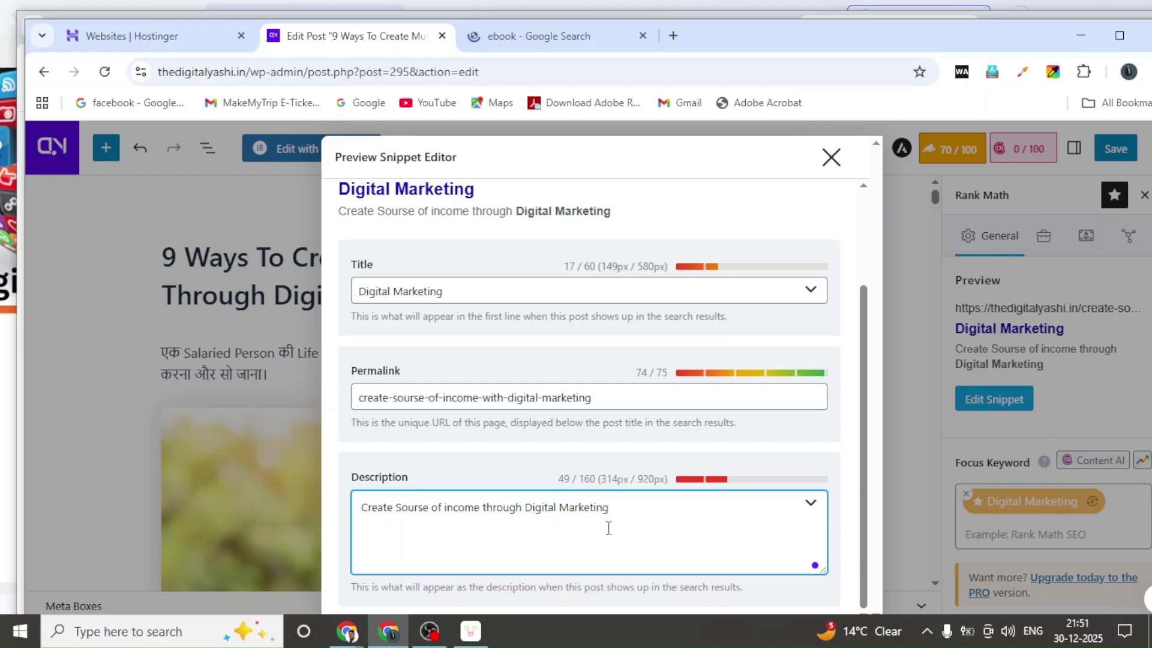
# Extend the description with a second sentence reading "We can earn money with job at home.".
pyautogui.write('. We can')
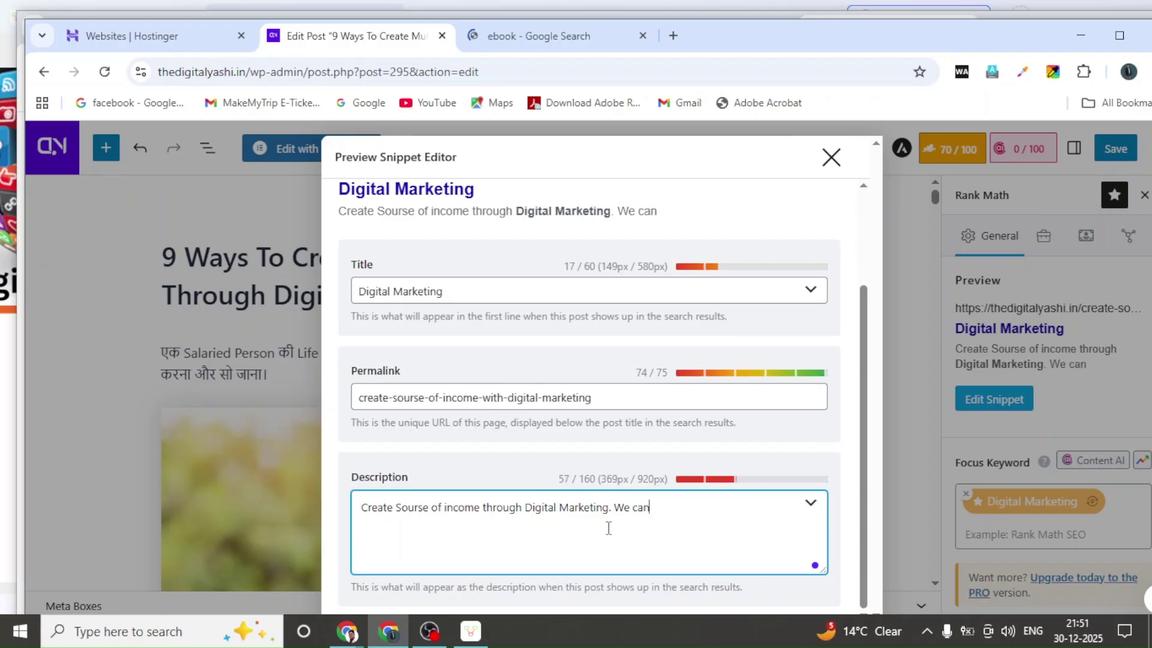
pyautogui.write(' earn money')
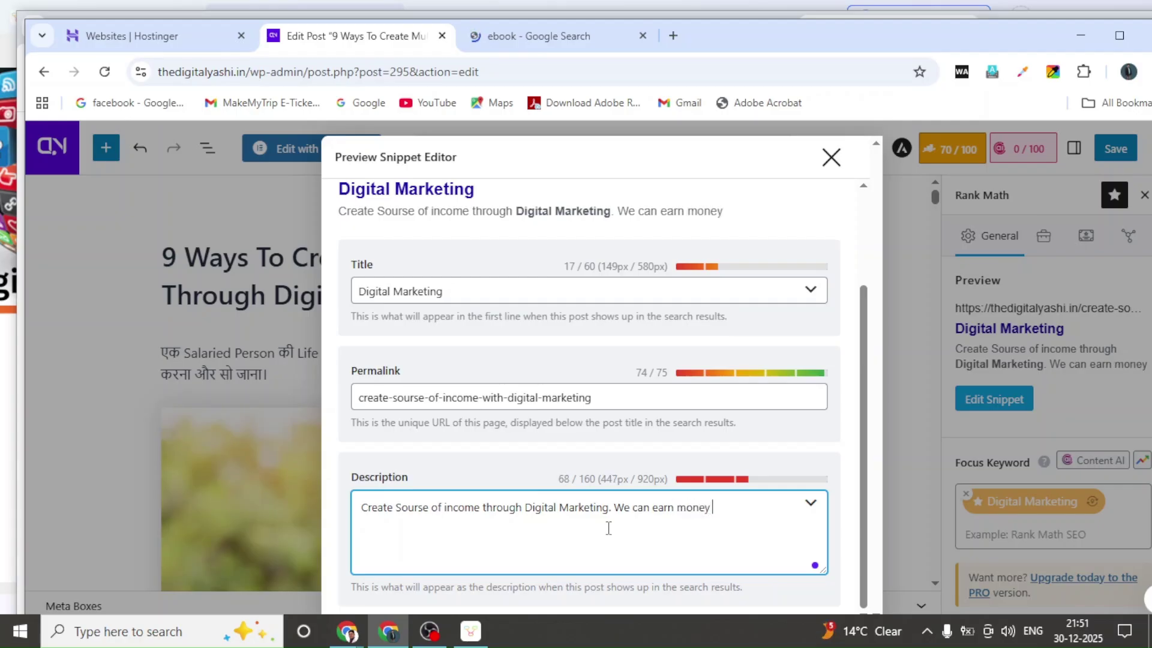
pyautogui.write(' with')
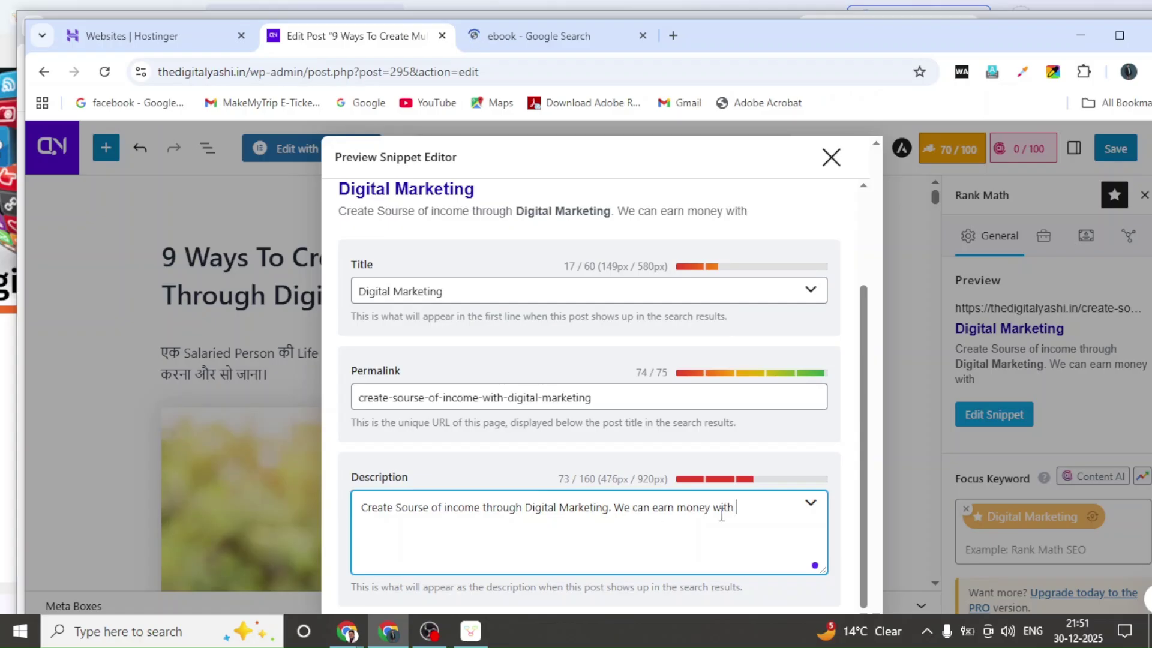
pyautogui.write('job')
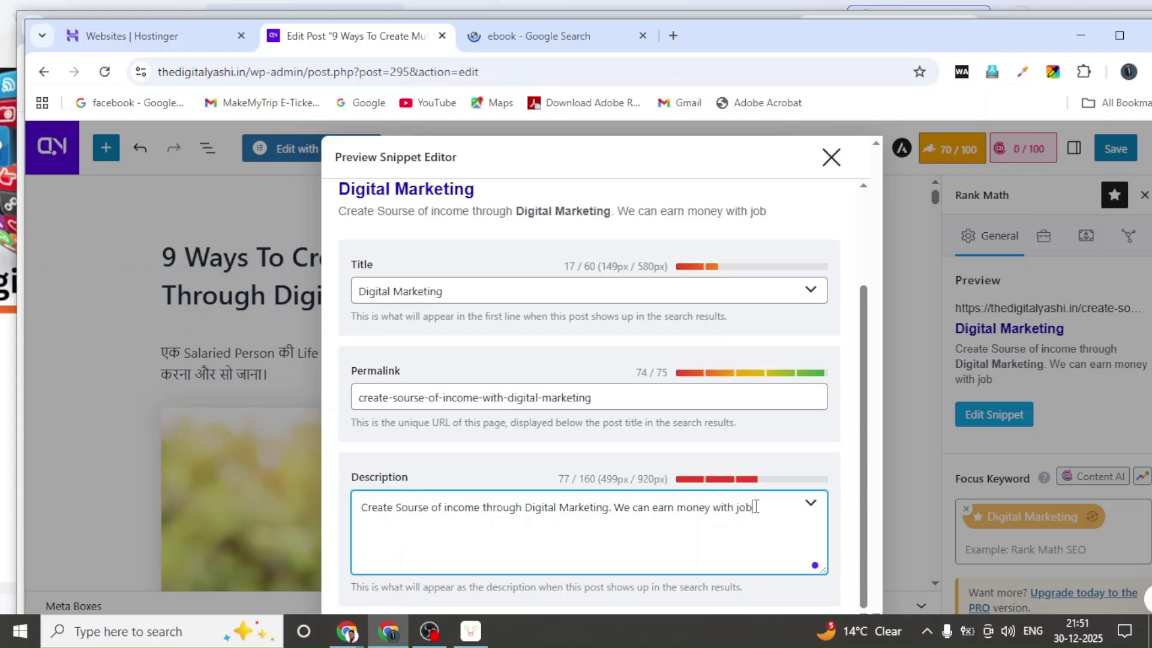
pyautogui.write('at')
pyautogui.write('home.')
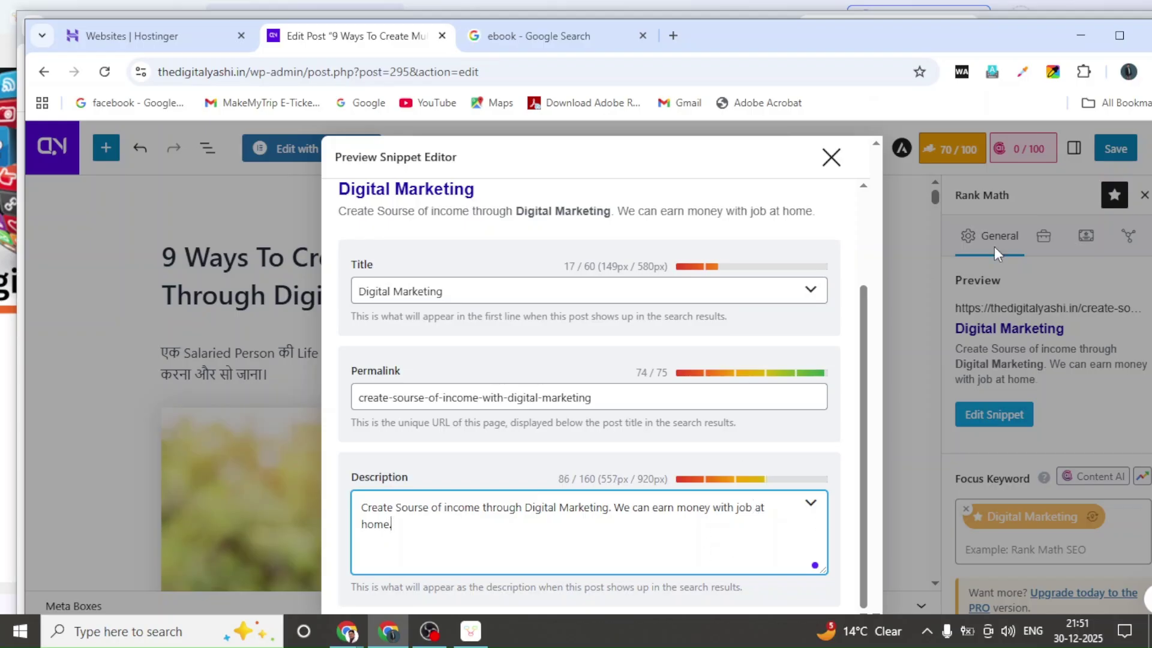
# Close the snippet editor and save the post.
pyautogui.click(1109, 148)
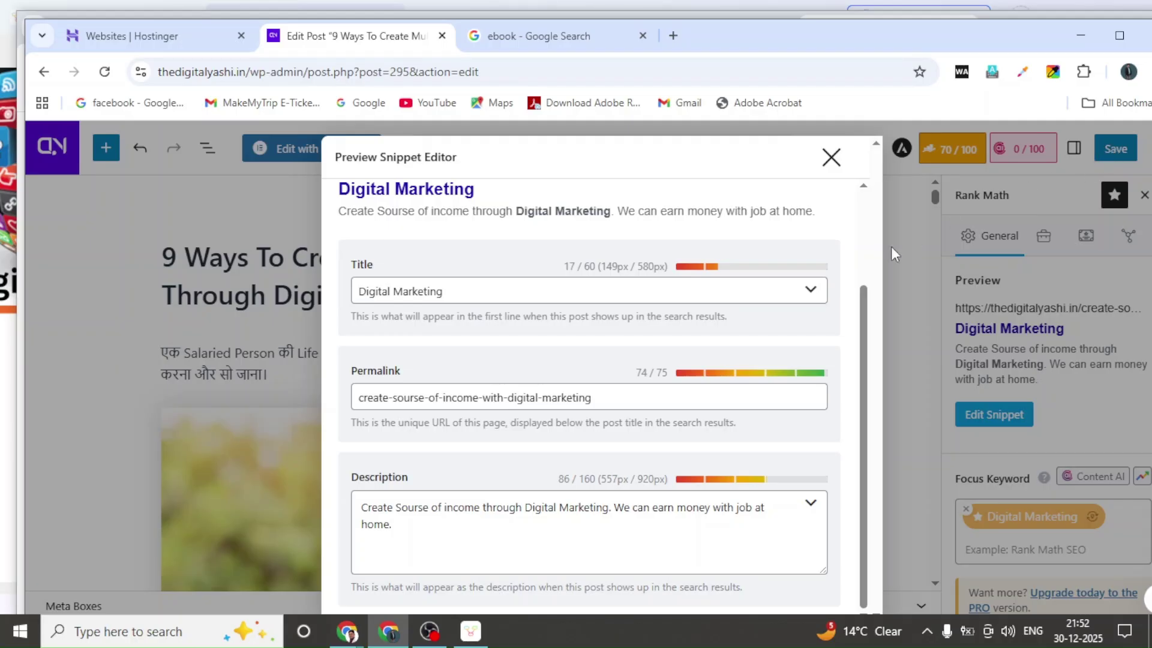
pyautogui.click(832, 159)
pyautogui.click(1110, 148)
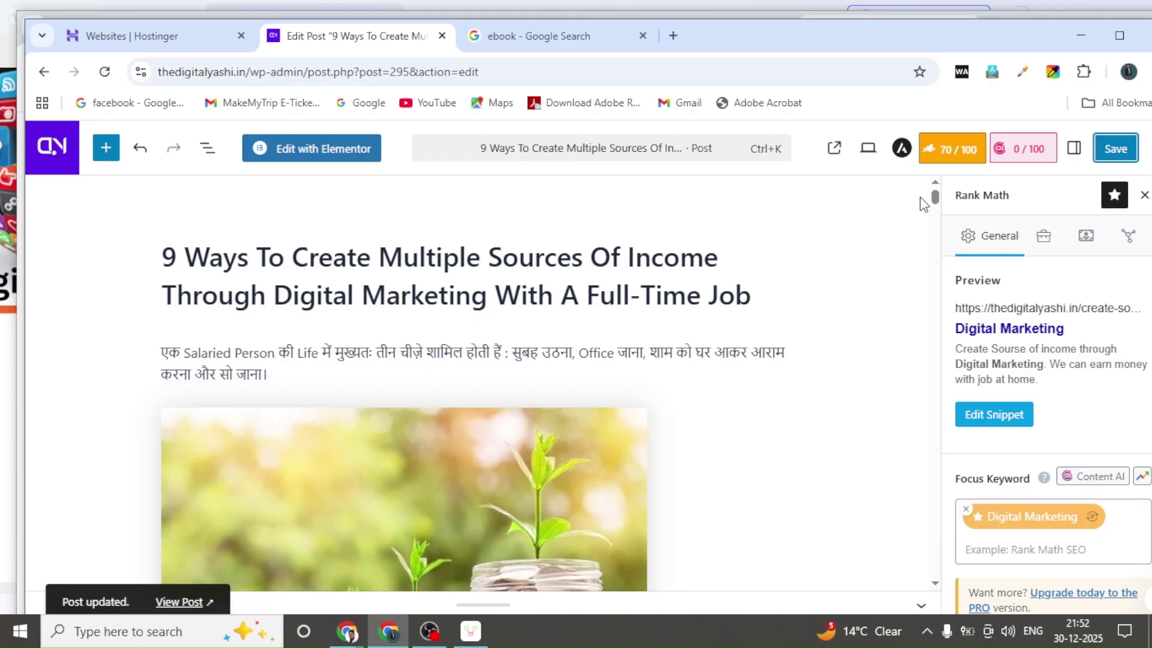
# Expand Rank Math's Basic SEO checks and examine them against the opening paragraph of the post for focus keyword use.
pyautogui.scroll(-1, 1015, 492)
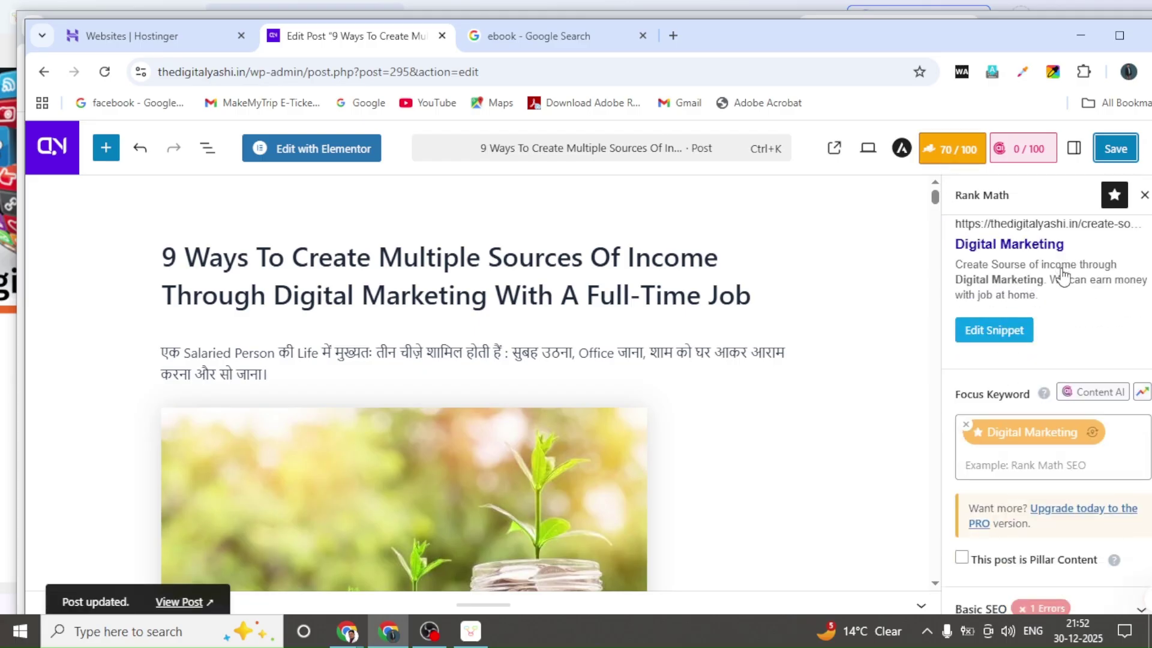
pyautogui.scroll(-1, 1061, 273)
pyautogui.scroll(-1, 1045, 318)
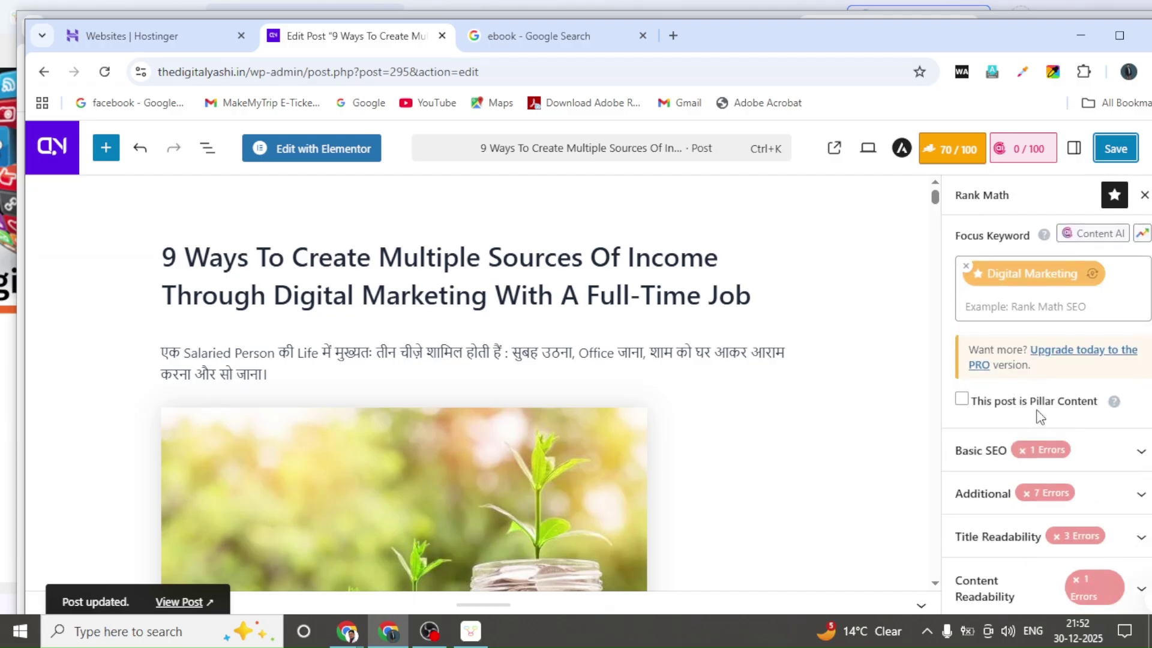
pyautogui.scroll(2, 1028, 386)
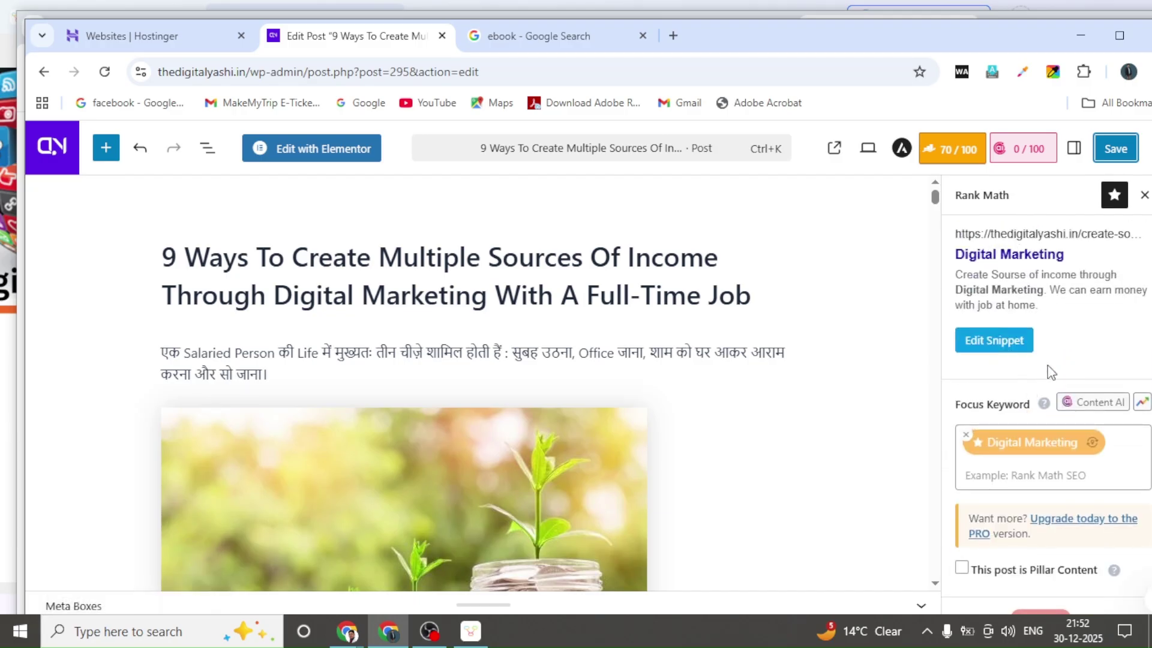
pyautogui.scroll(-1, 1061, 398)
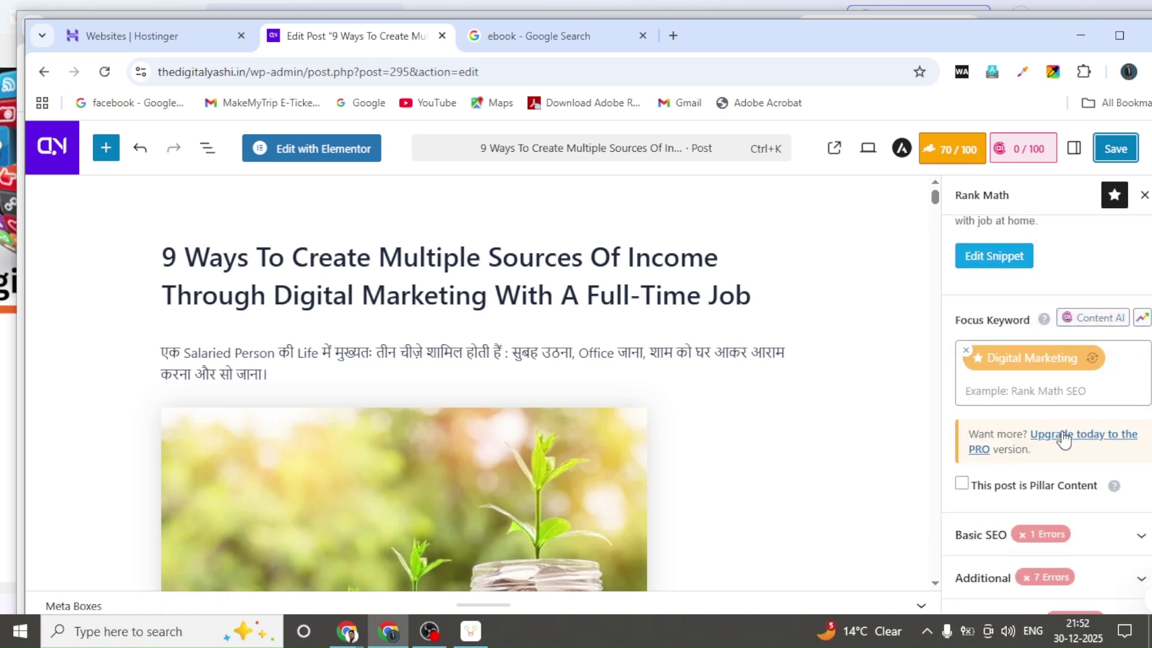
pyautogui.click(1143, 537)
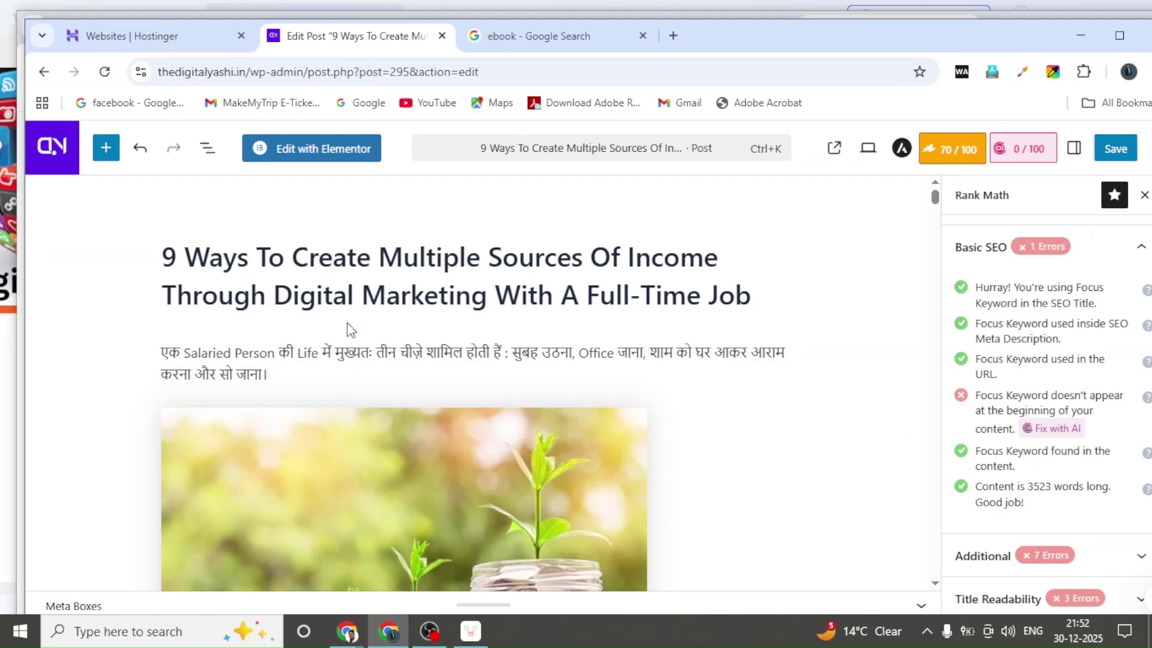
pyautogui.scroll(-1, 356, 321)
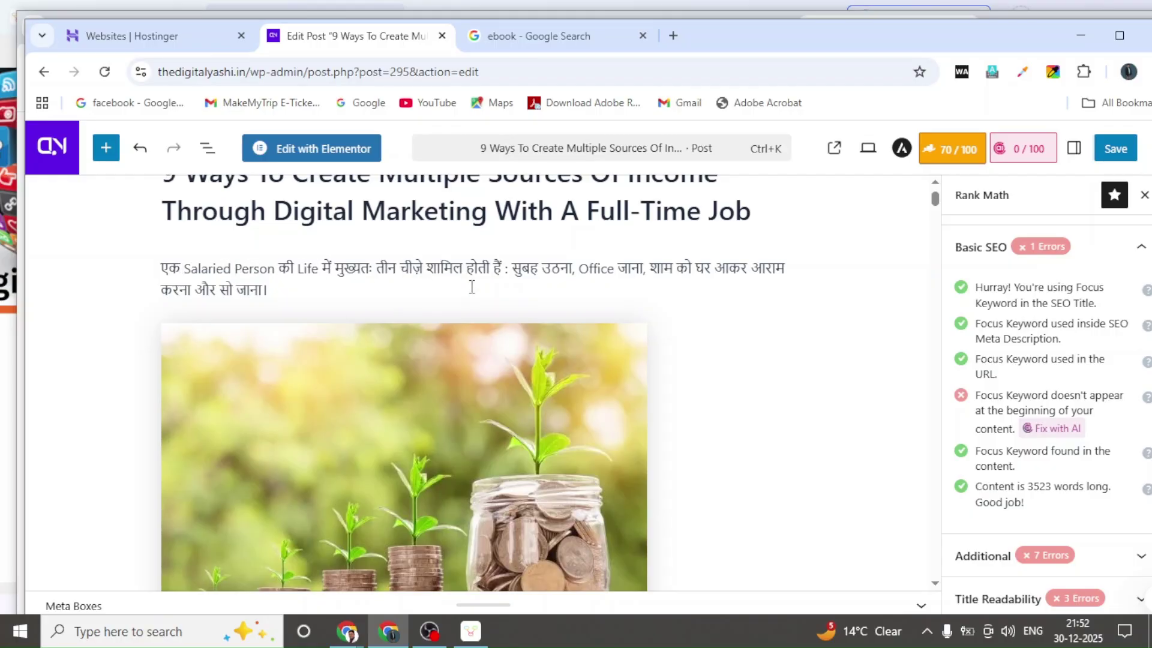
pyautogui.scroll(-3, 473, 288)
pyautogui.scroll(3, 469, 289)
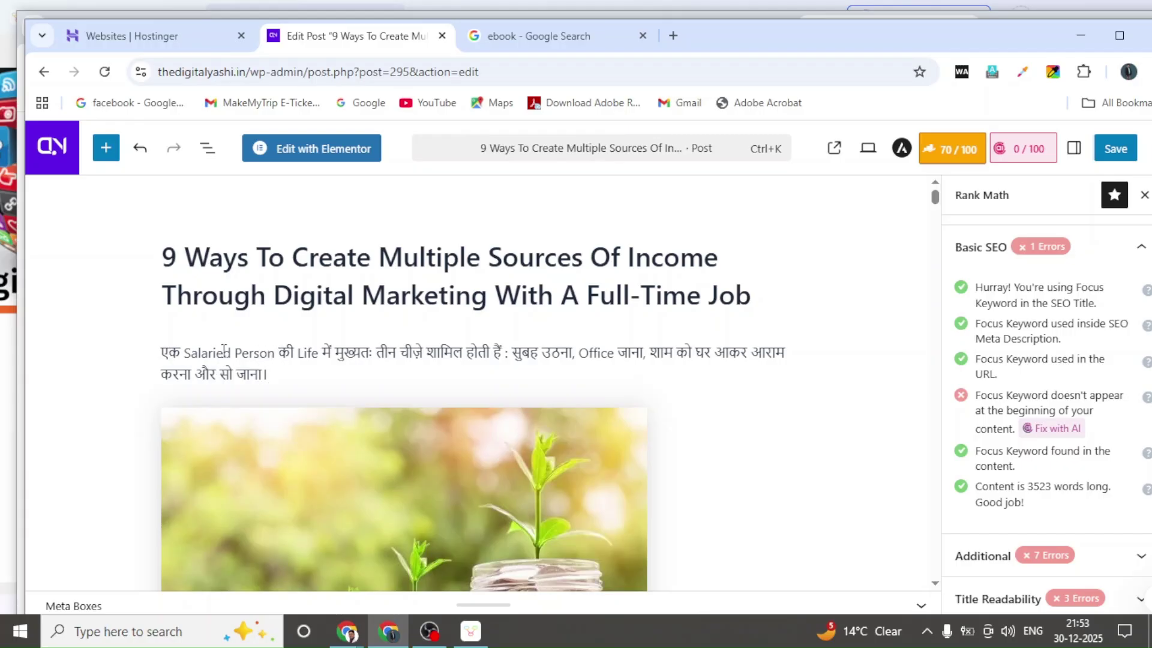
pyautogui.click(281, 360)
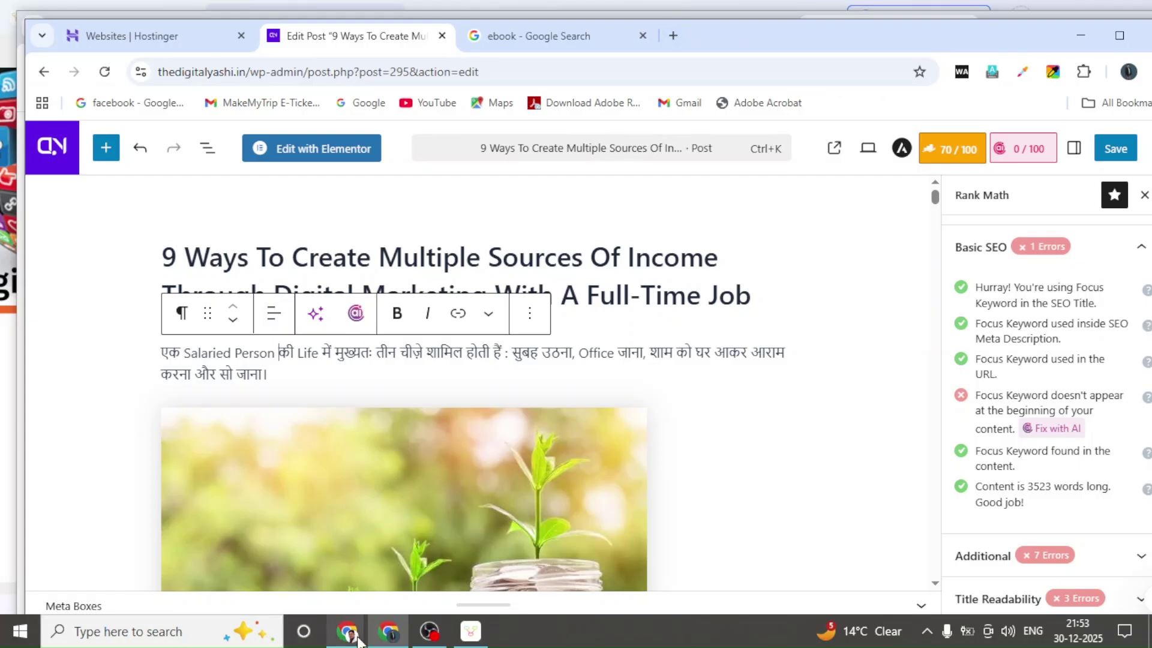
# Switch to the other Chrome window and open a new tab there.
pyautogui.moveTo(350, 636)
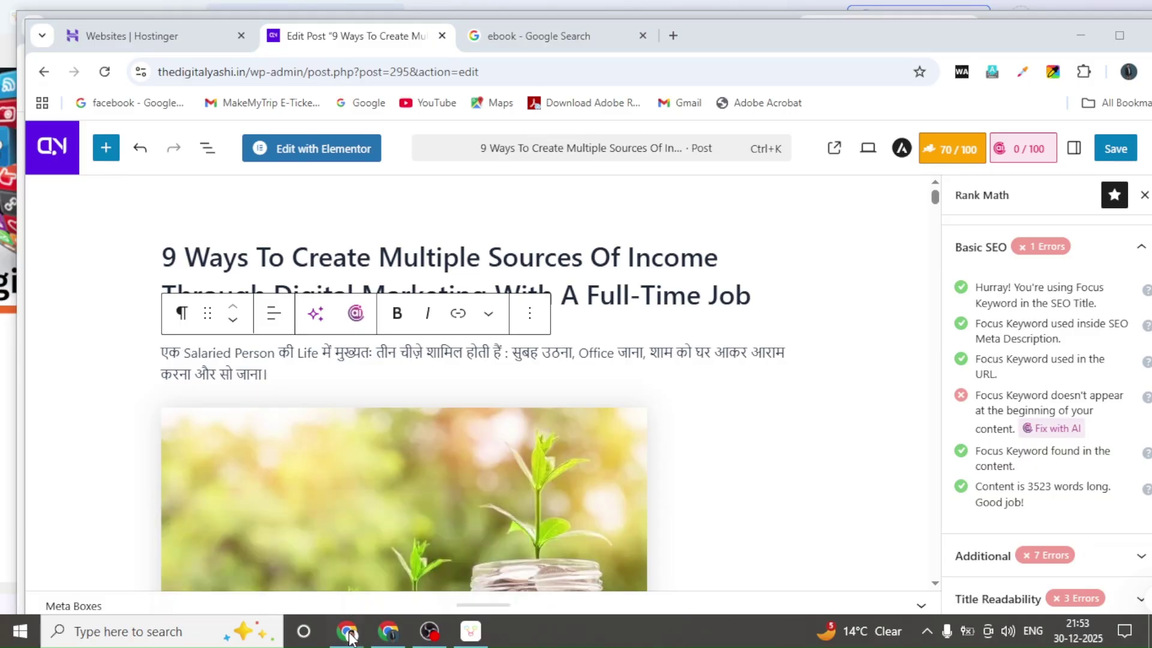
pyautogui.click(319, 573)
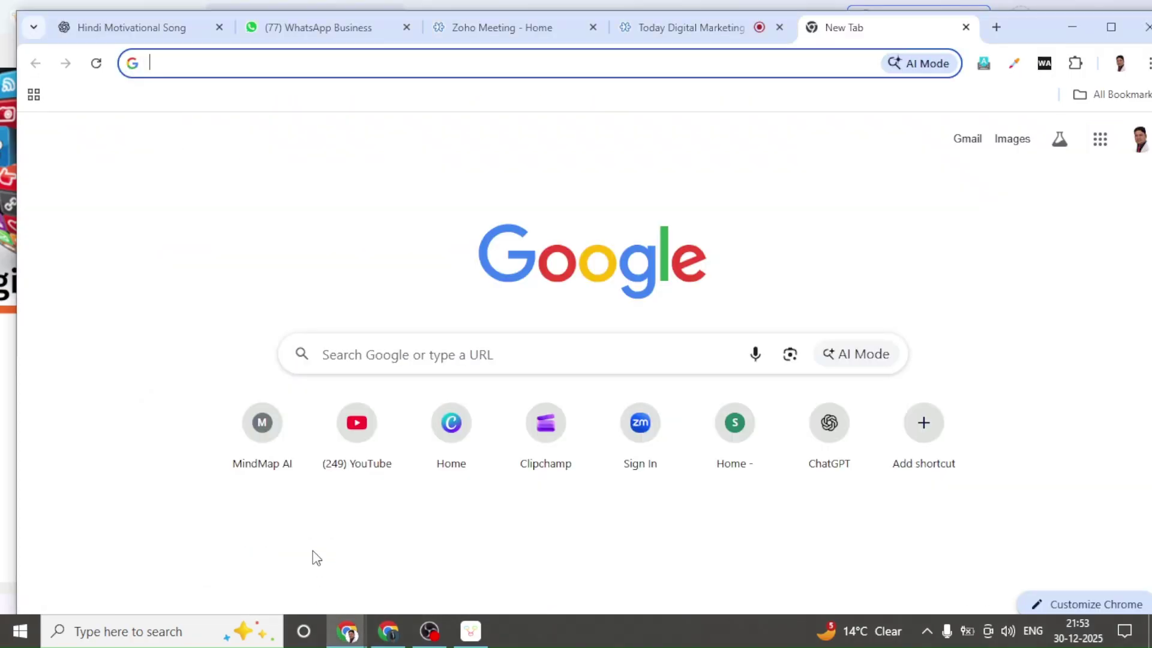
pyautogui.click(996, 29)
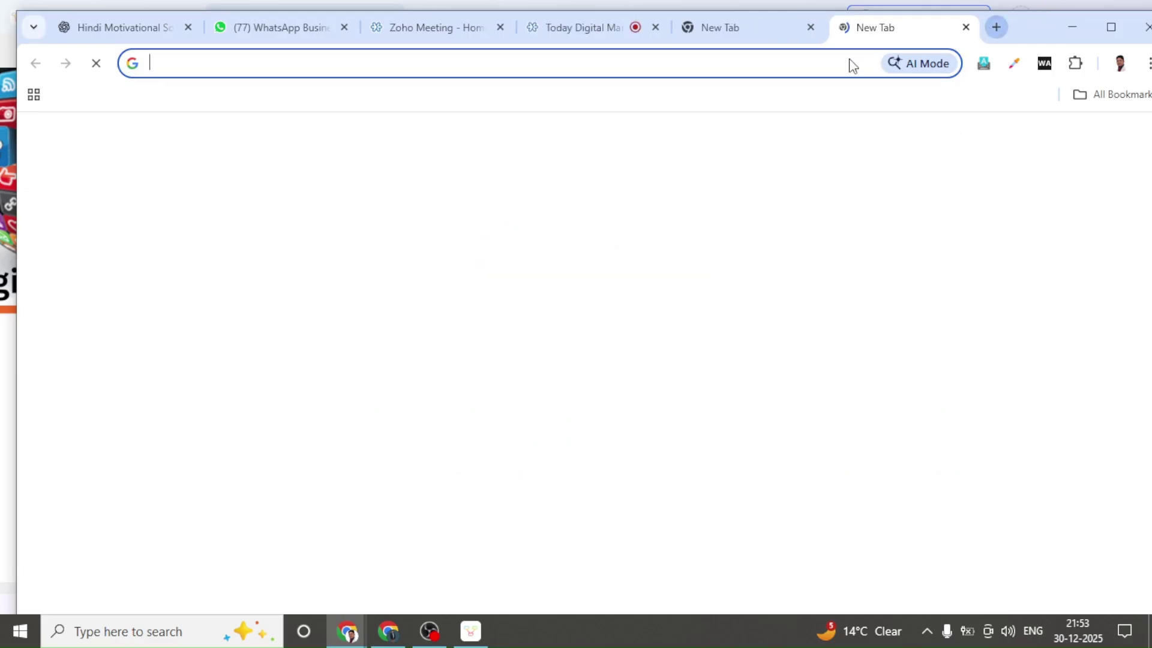
# Search Google for "google input hindi" and open the Hindi page for trying Google Input Tools online.
pyautogui.click(359, 64)
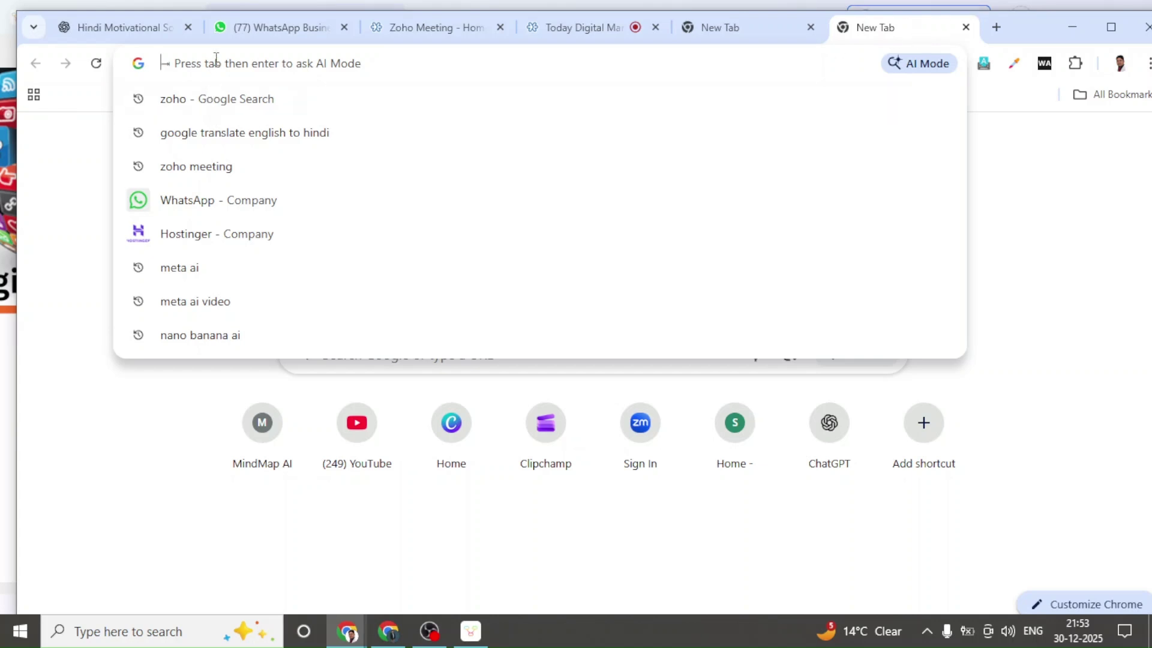
pyautogui.write('good')
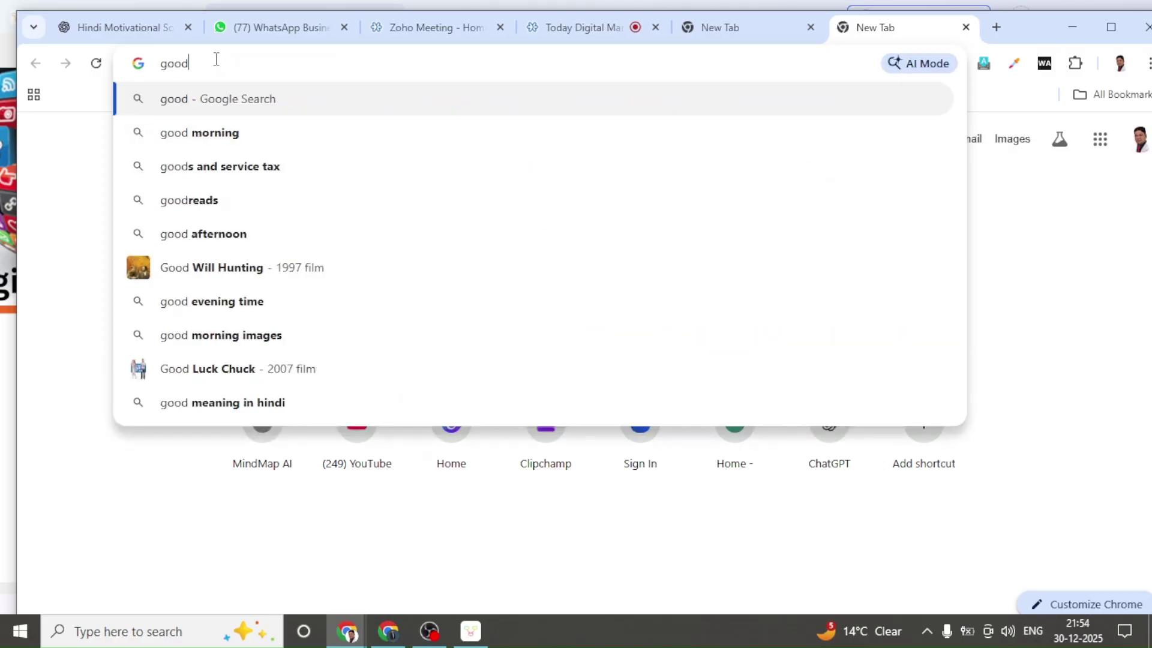
pyautogui.press('BackSpace')
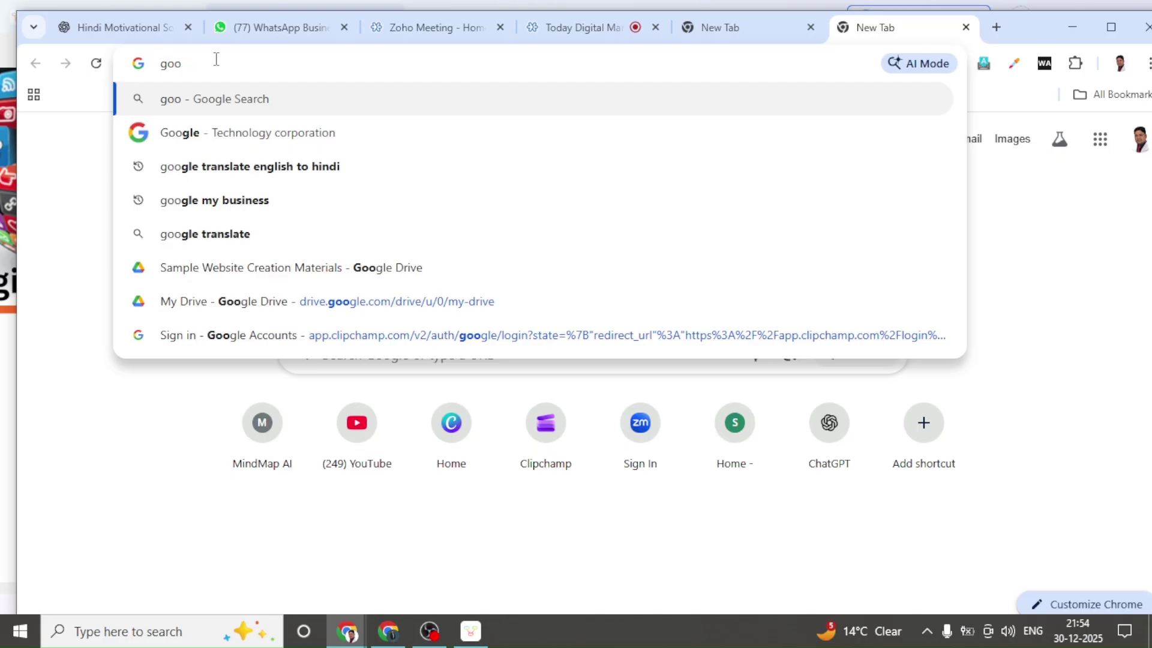
pyautogui.press('BackSpace')
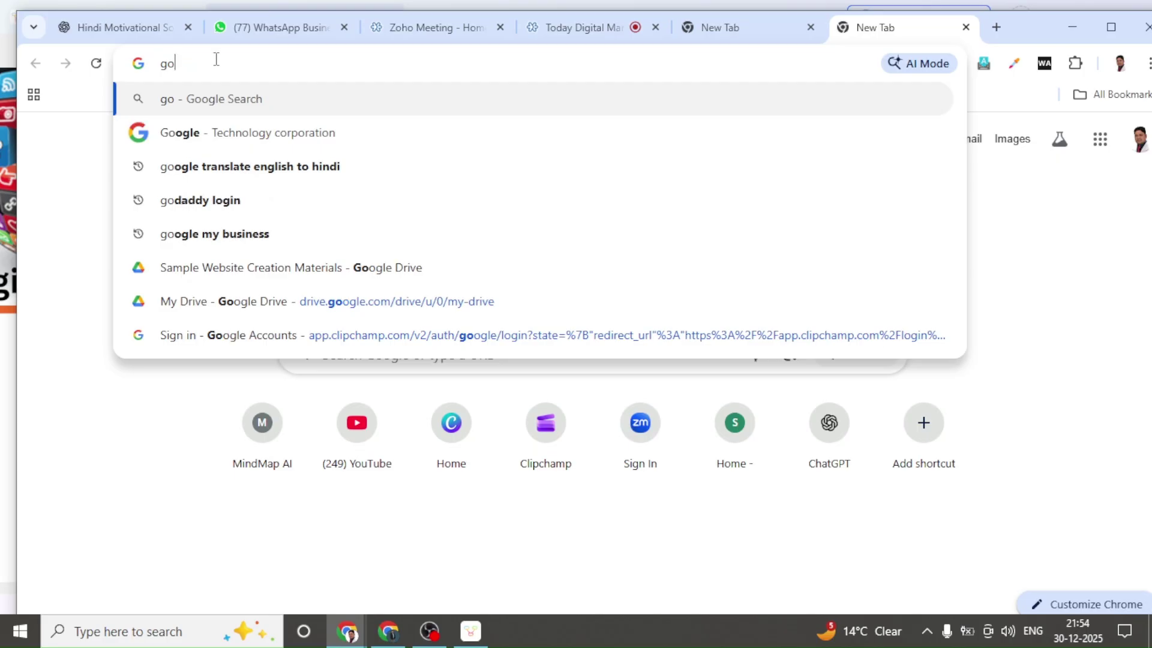
pyautogui.write('ogle')
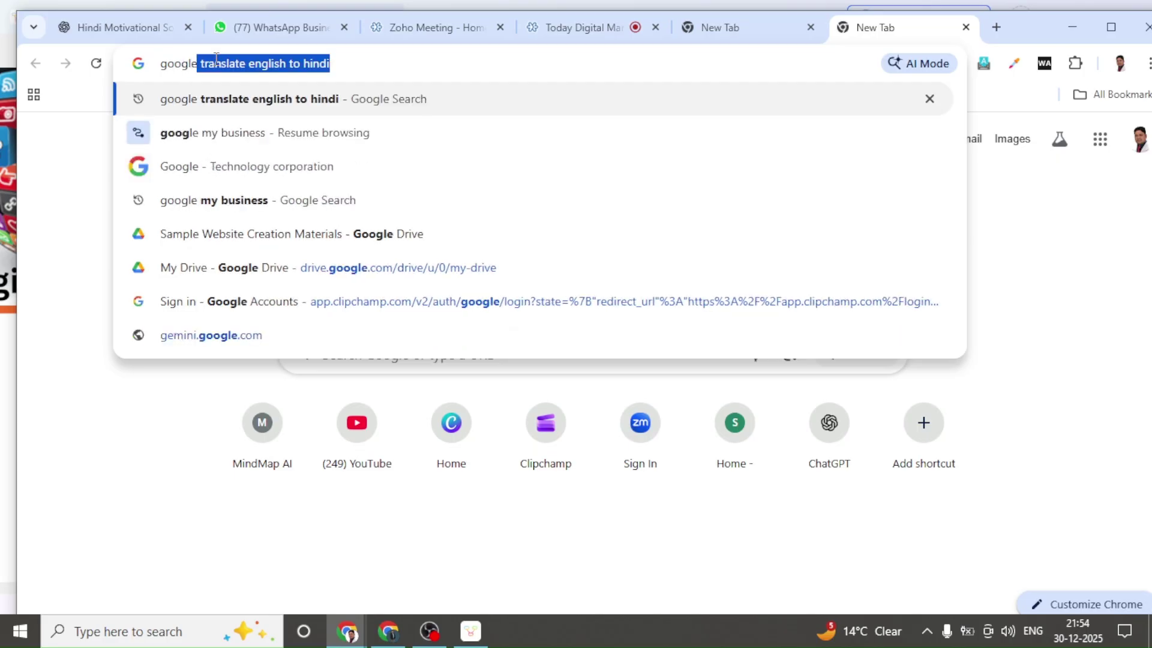
pyautogui.write(' in')
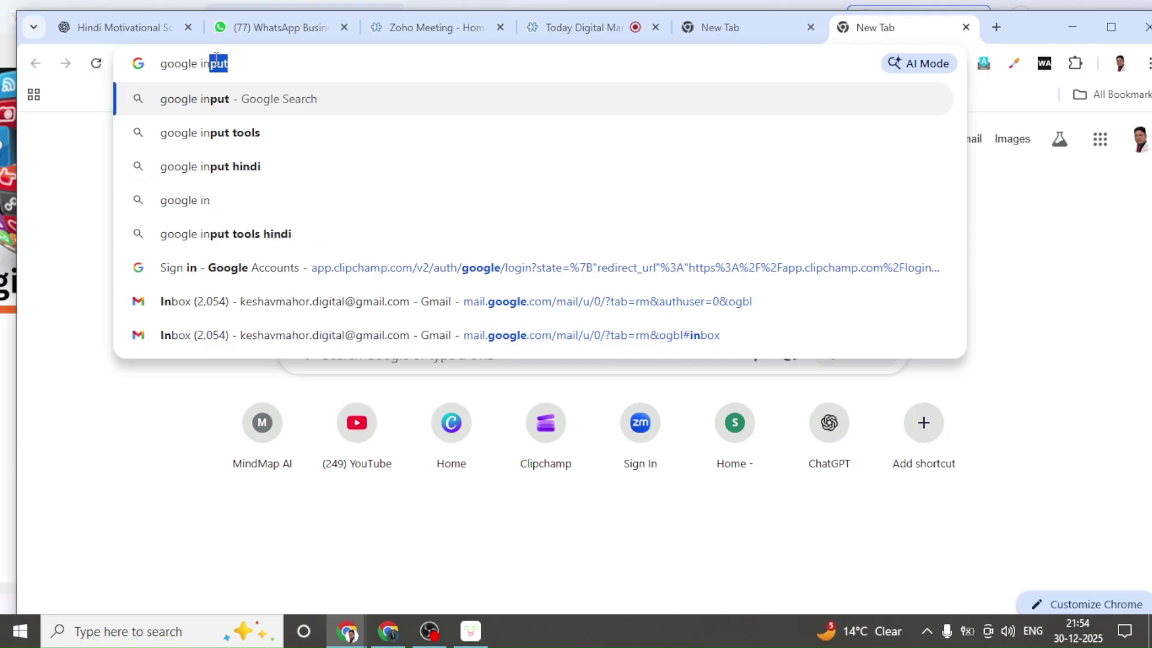
pyautogui.click(208, 167)
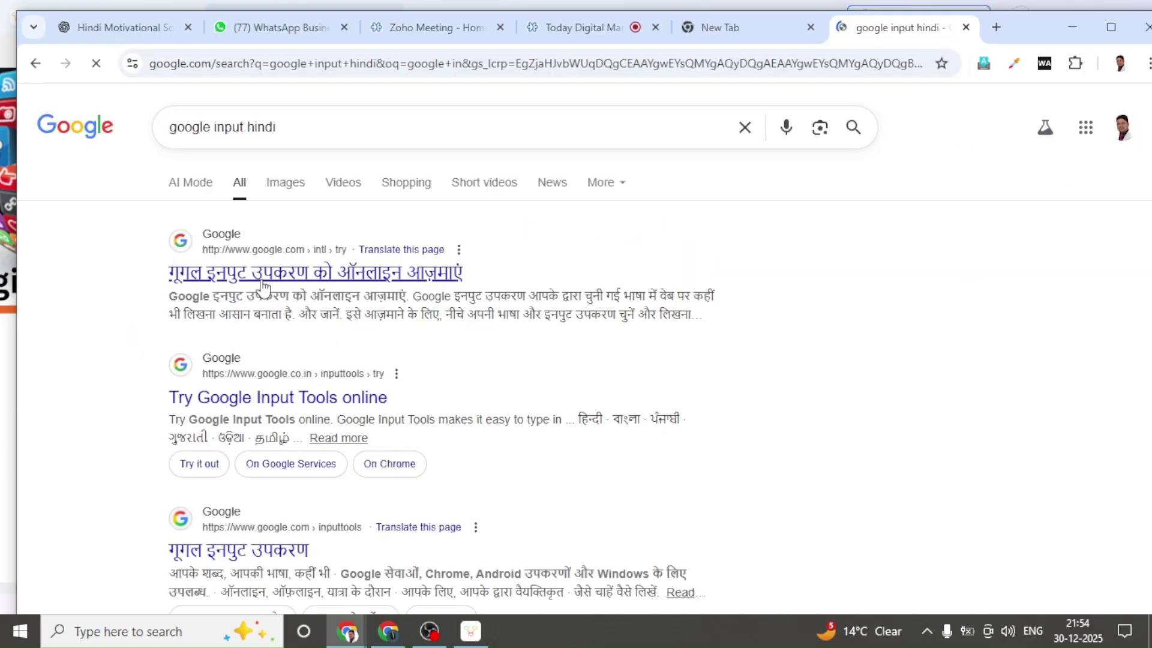
pyautogui.click(262, 277)
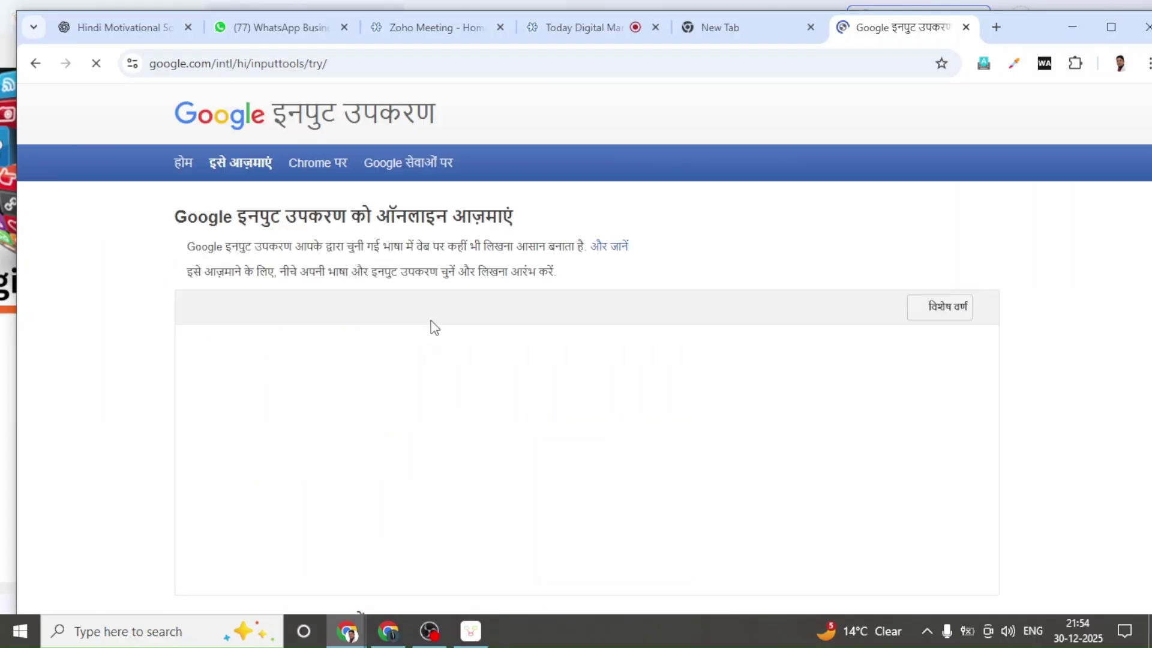
pyautogui.scroll(-1, 431, 324)
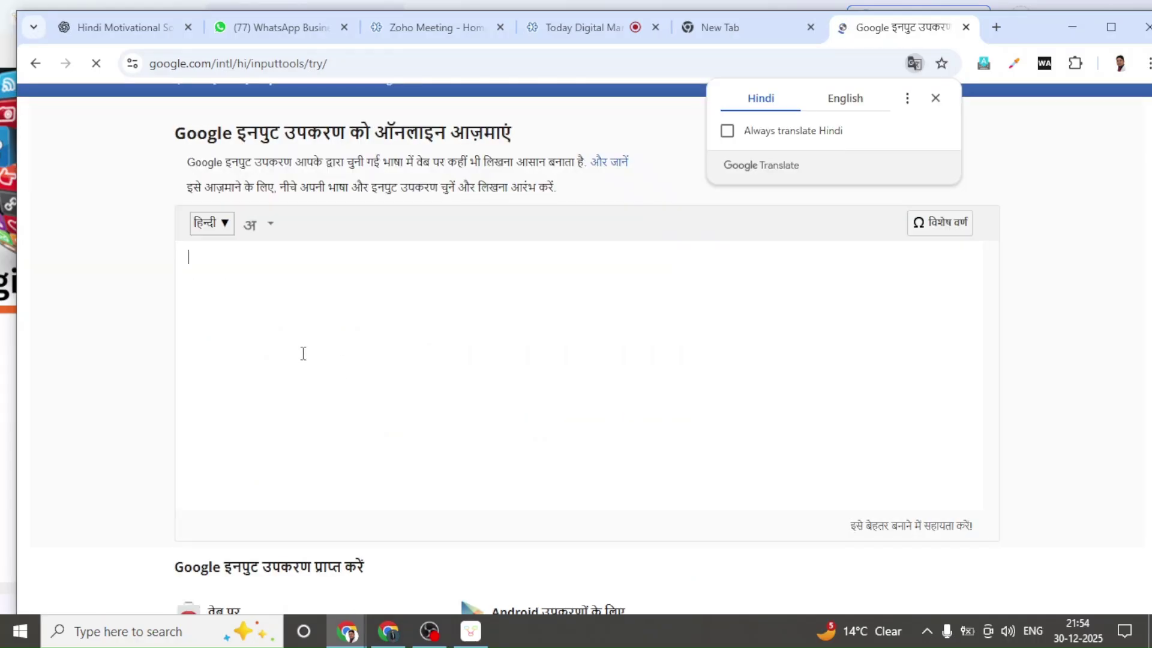
# Switch to the post editor to reread the opening paragraph, and return to the Google Input Tools page.
pyautogui.click(348, 636)
pyautogui.moveTo(348, 636)
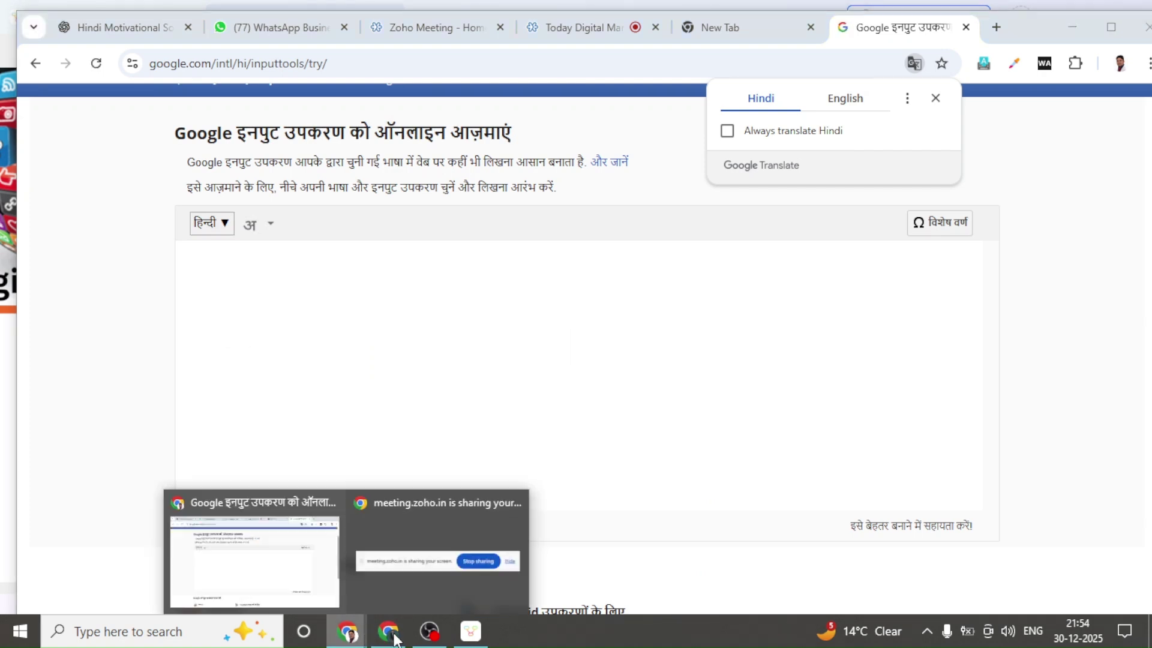
pyautogui.click(389, 631)
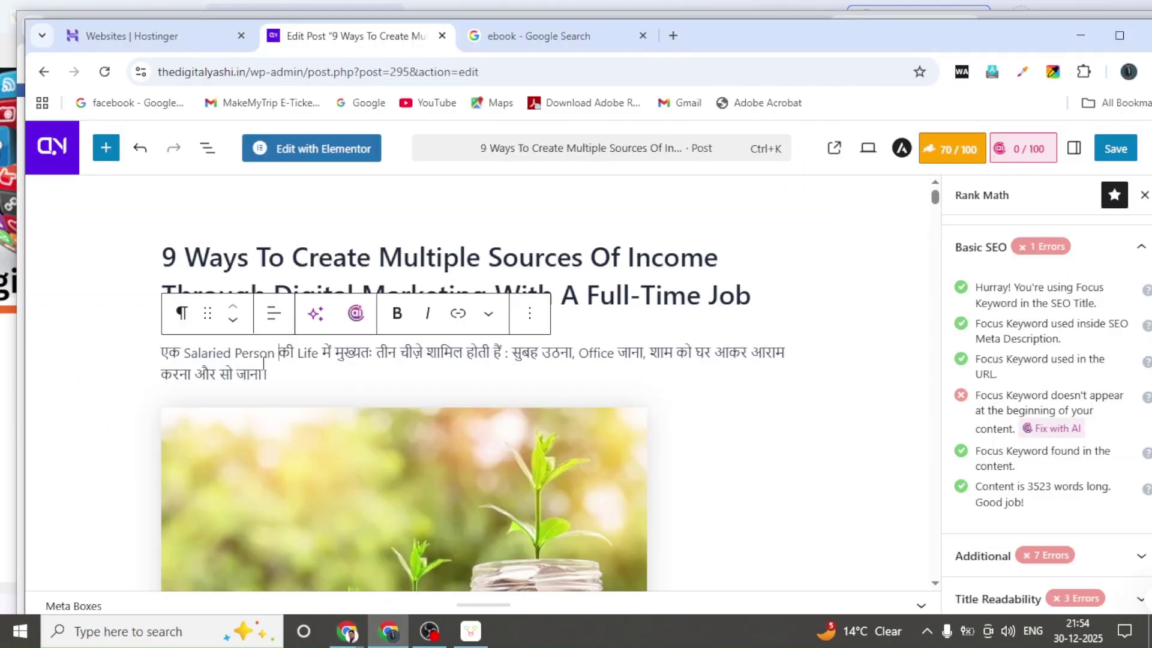
pyautogui.click(336, 354)
pyautogui.moveTo(355, 639)
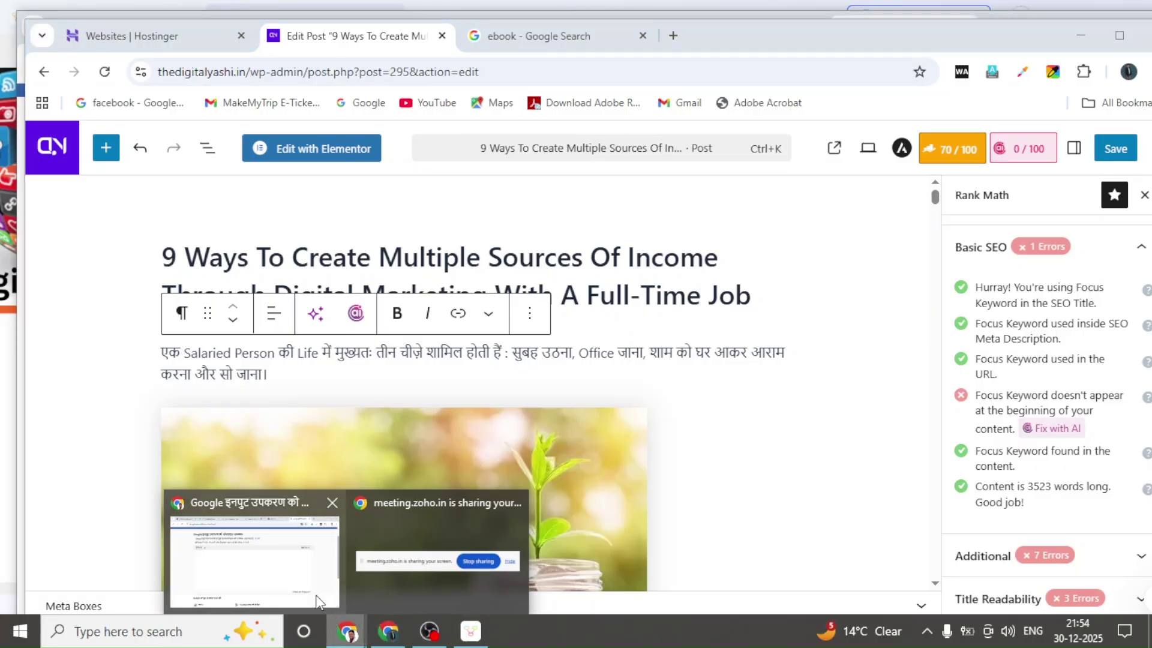
pyautogui.click(307, 567)
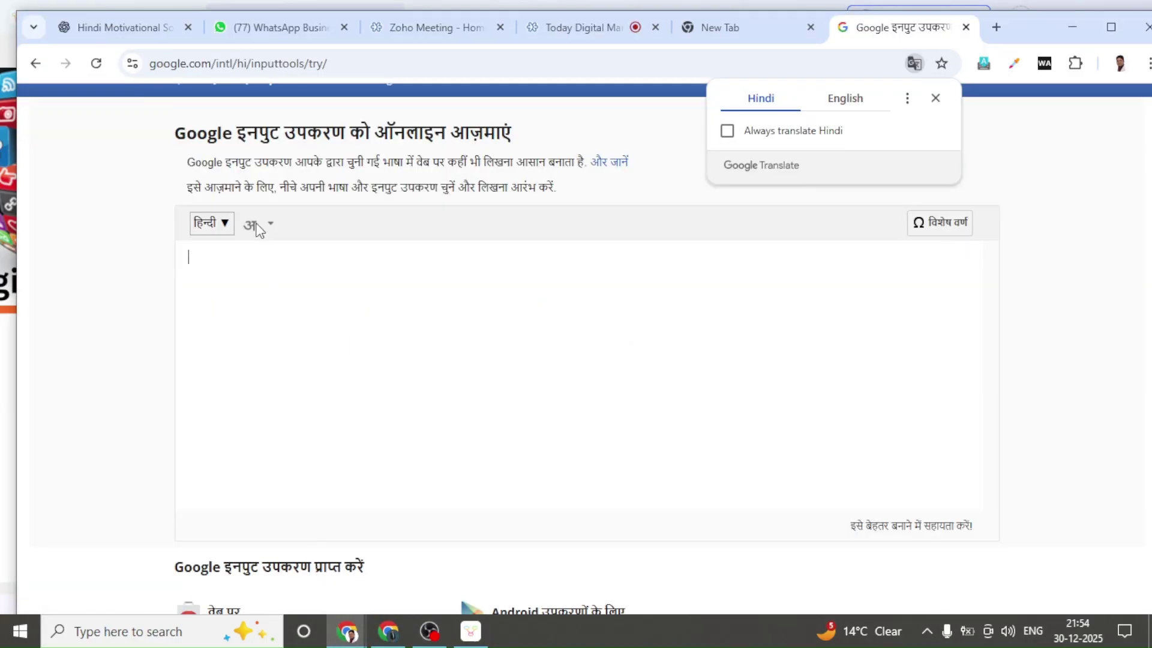
# Write "जो डिजिटल मार्केटिंग नहीं जानता है" in the Input Tools text area by transliteration, choosing the Hindi suggestions जो and जानता.
pyautogui.write('jo')
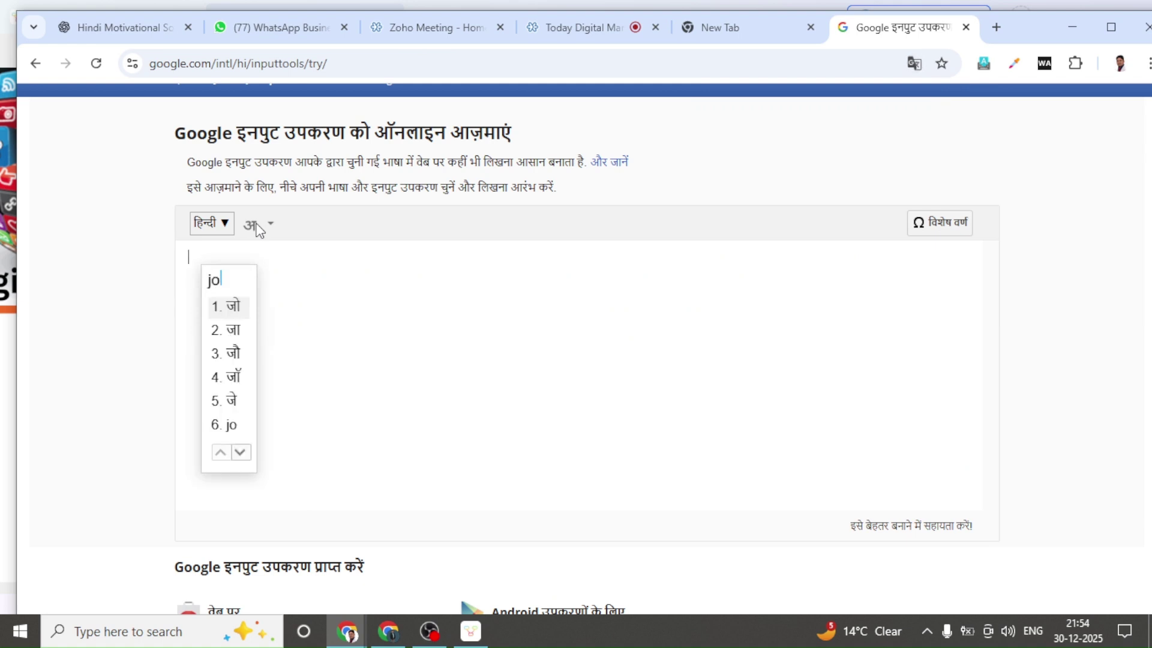
pyautogui.click(231, 307)
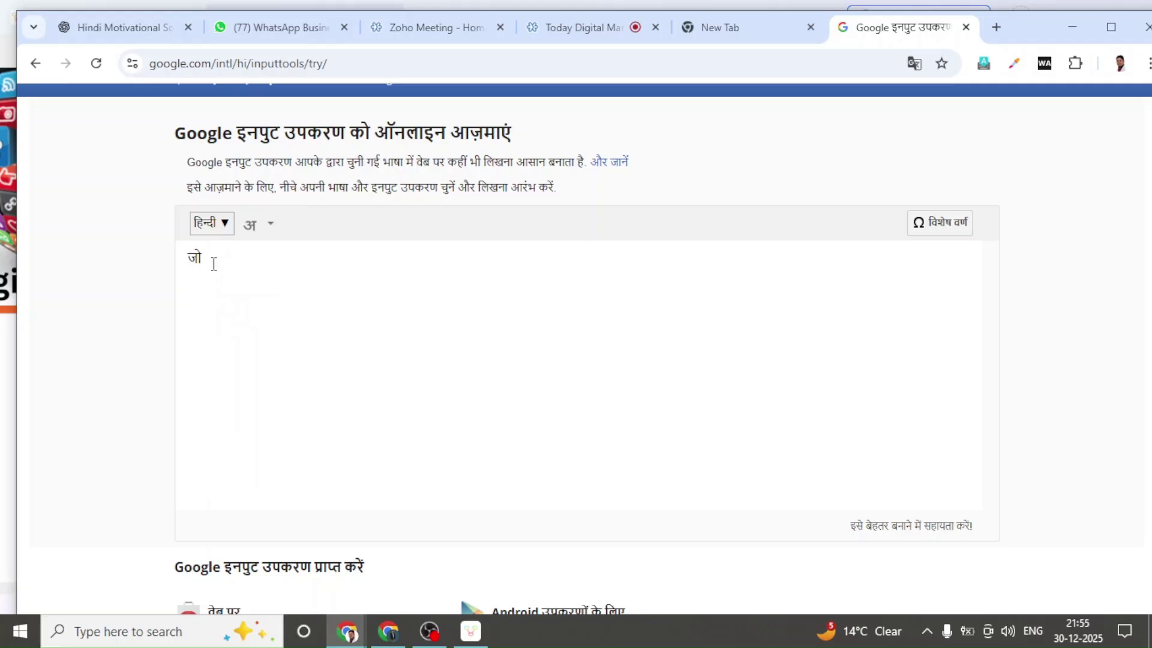
pyautogui.write('digital')
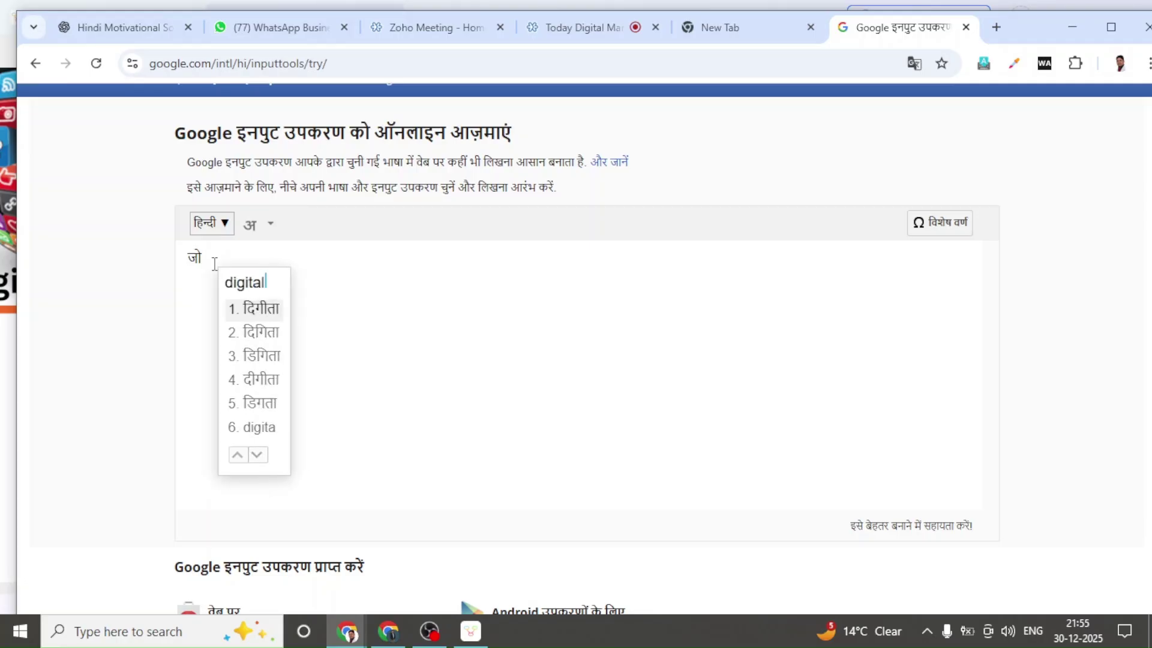
pyautogui.write(' marketing ')
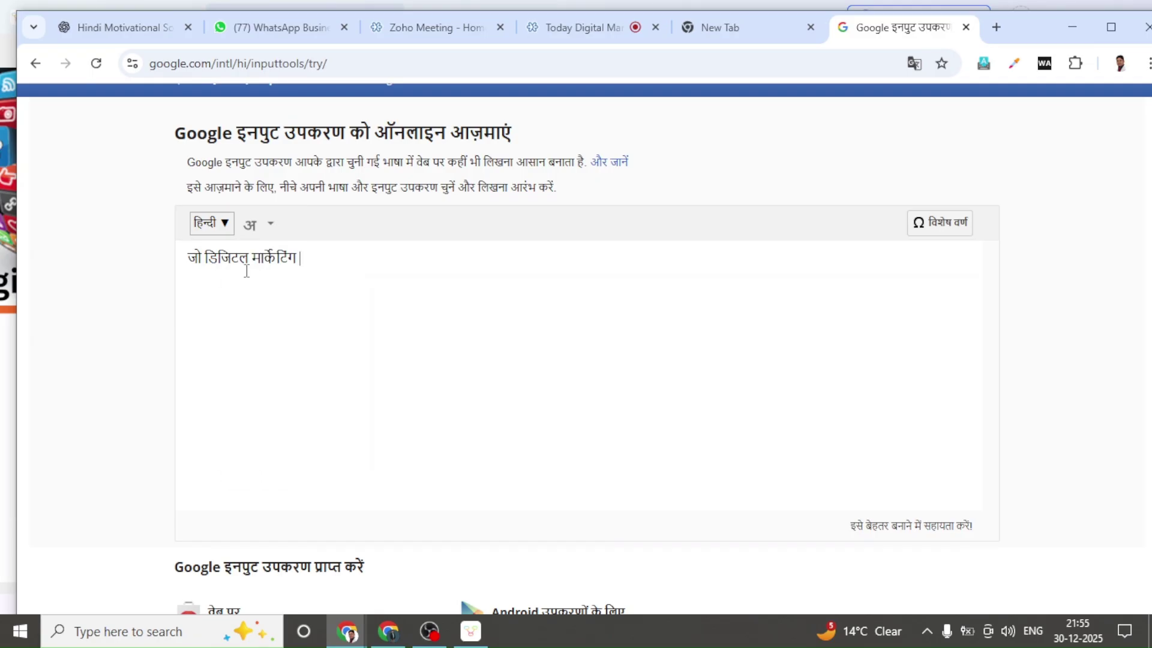
pyautogui.write('h')
pyautogui.press('BackSpace')
pyautogui.write('nahi')
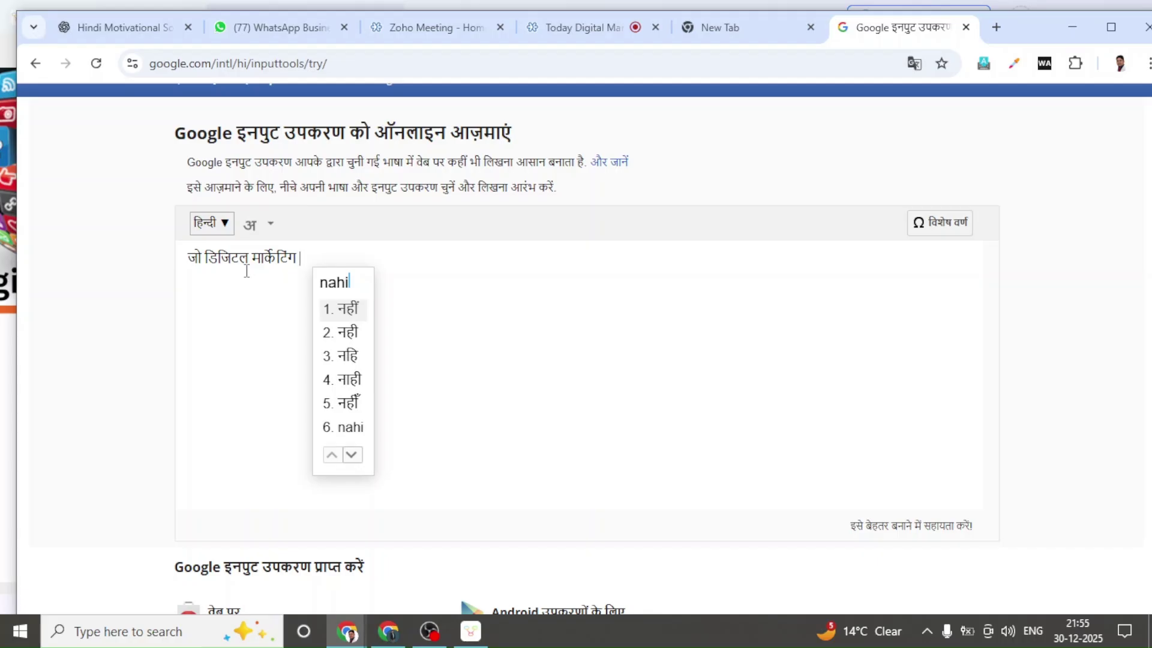
pyautogui.press('space')
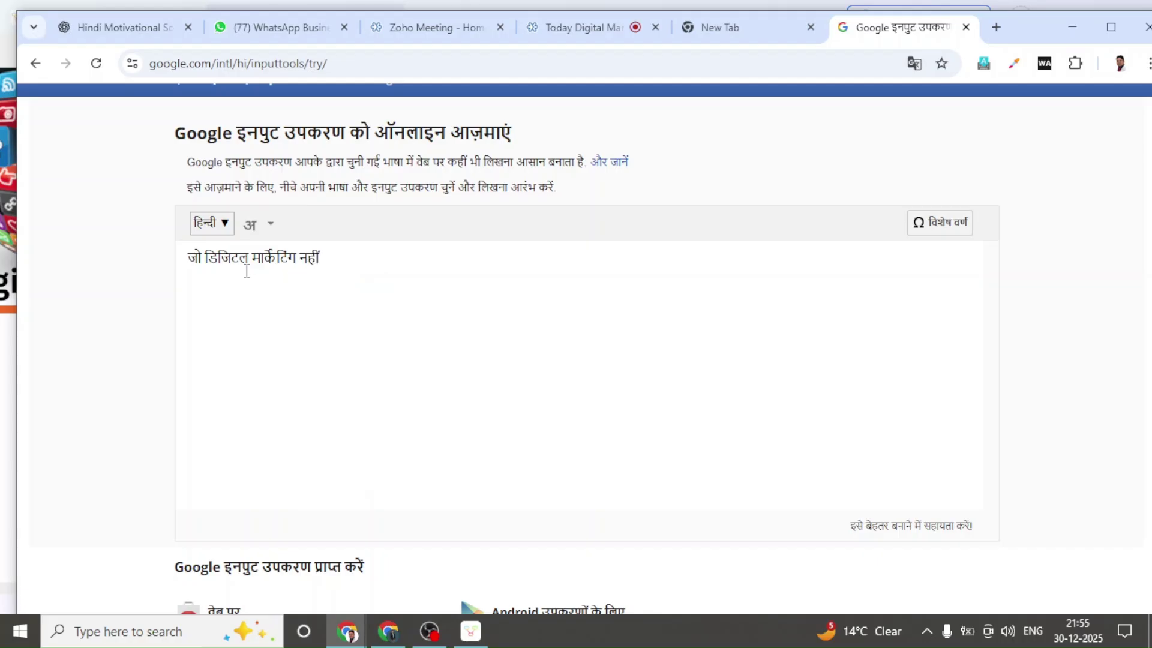
pyautogui.write('janta')
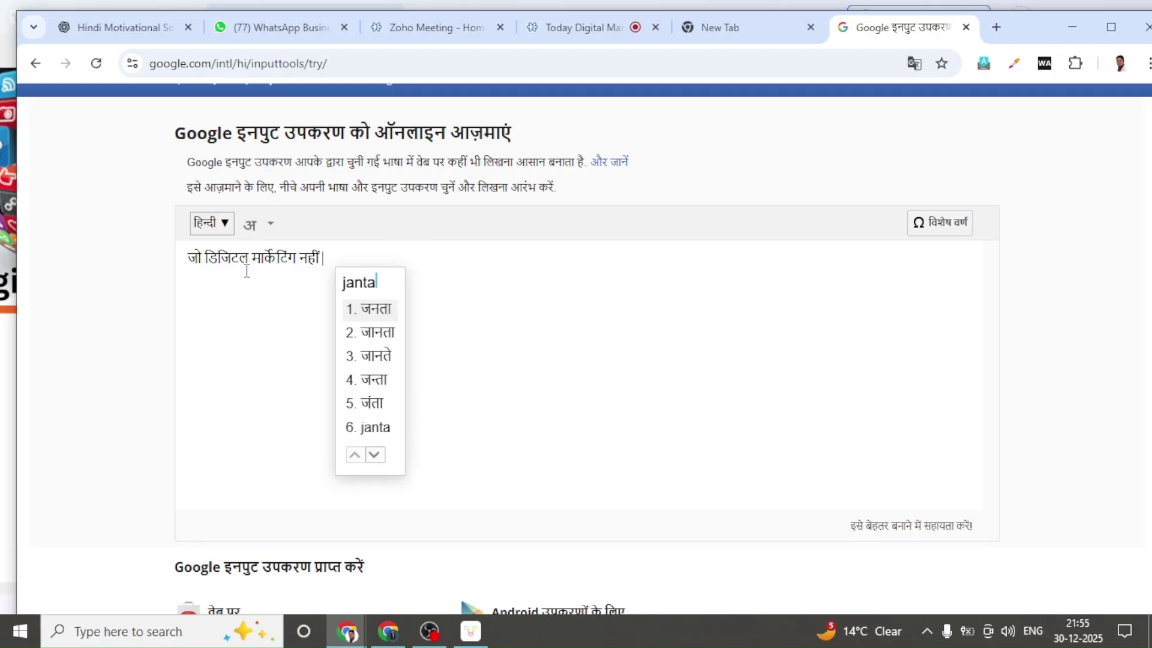
pyautogui.click(387, 334)
pyautogui.write('hai')
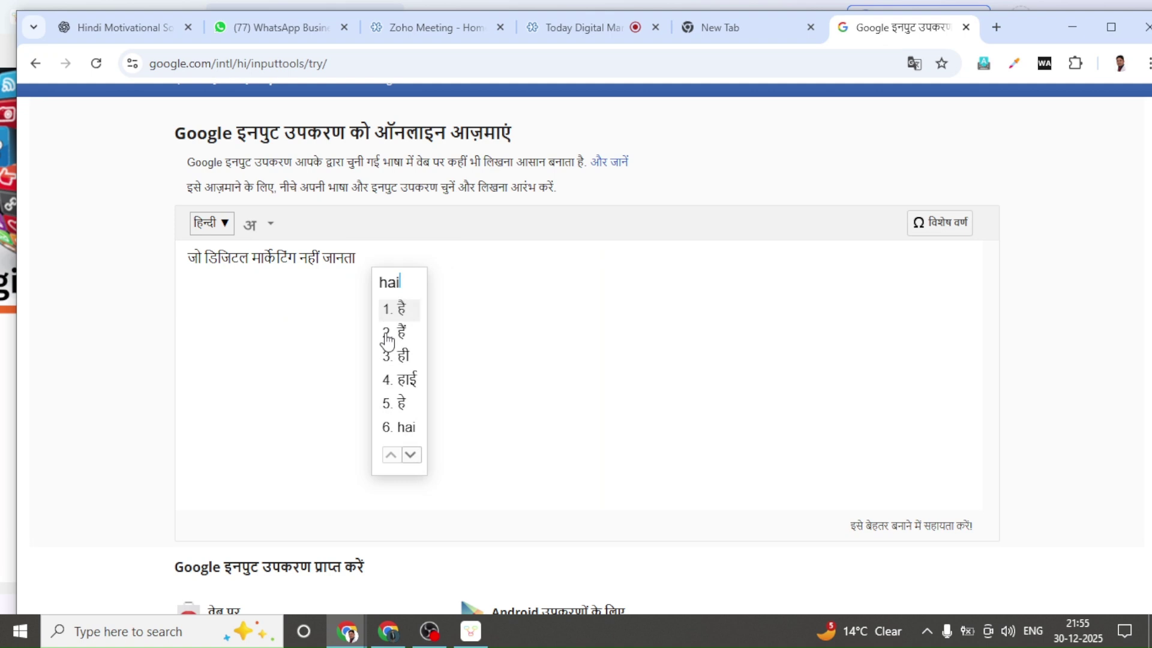
pyautogui.press('space')
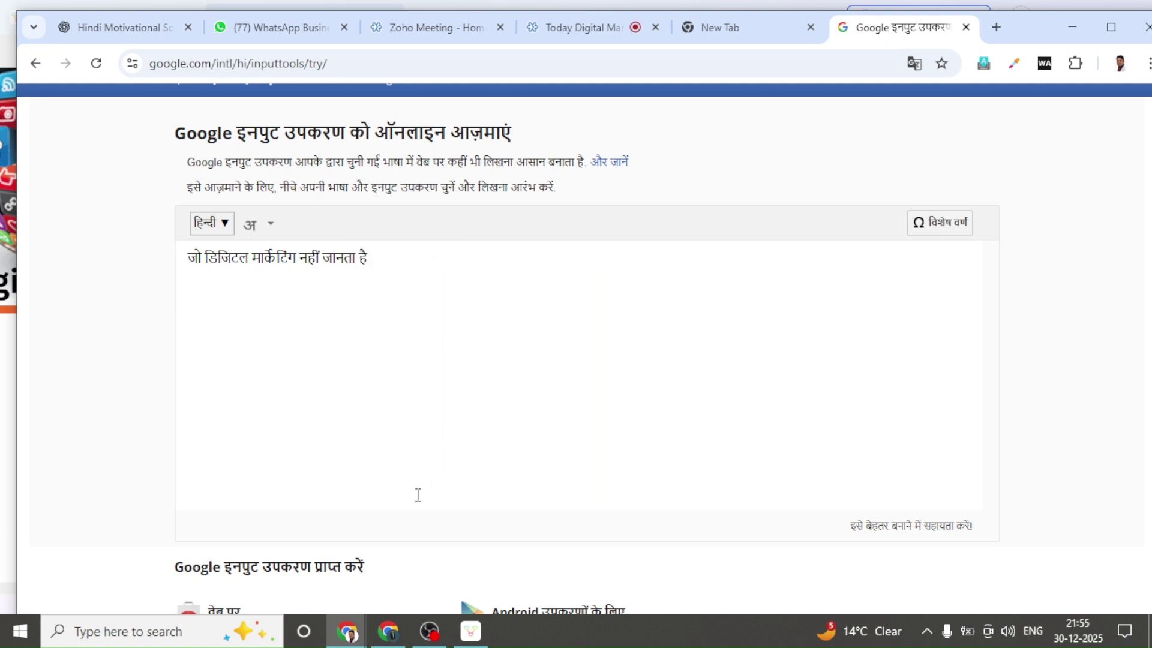
# Continue the Hindi sentence with "उसकी लाइफ में", choosing the suggestion में for the last word.
pyautogui.write('uski')
pyautogui.press('space')
pyautogui.write('lif')
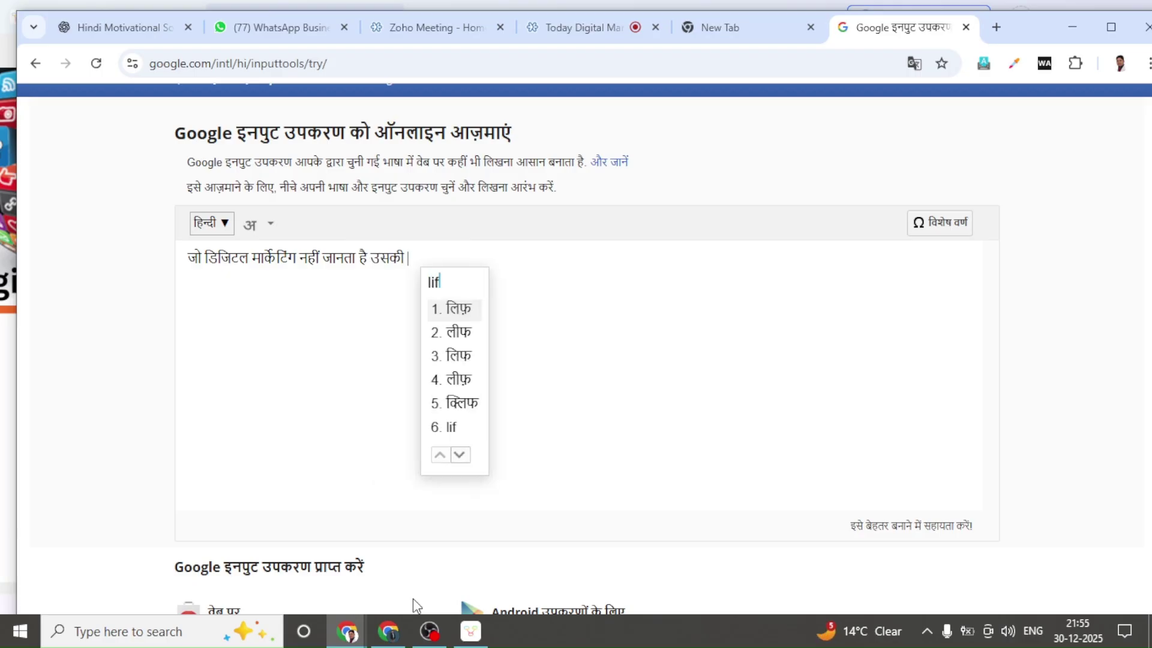
pyautogui.write('e')
pyautogui.press('space')
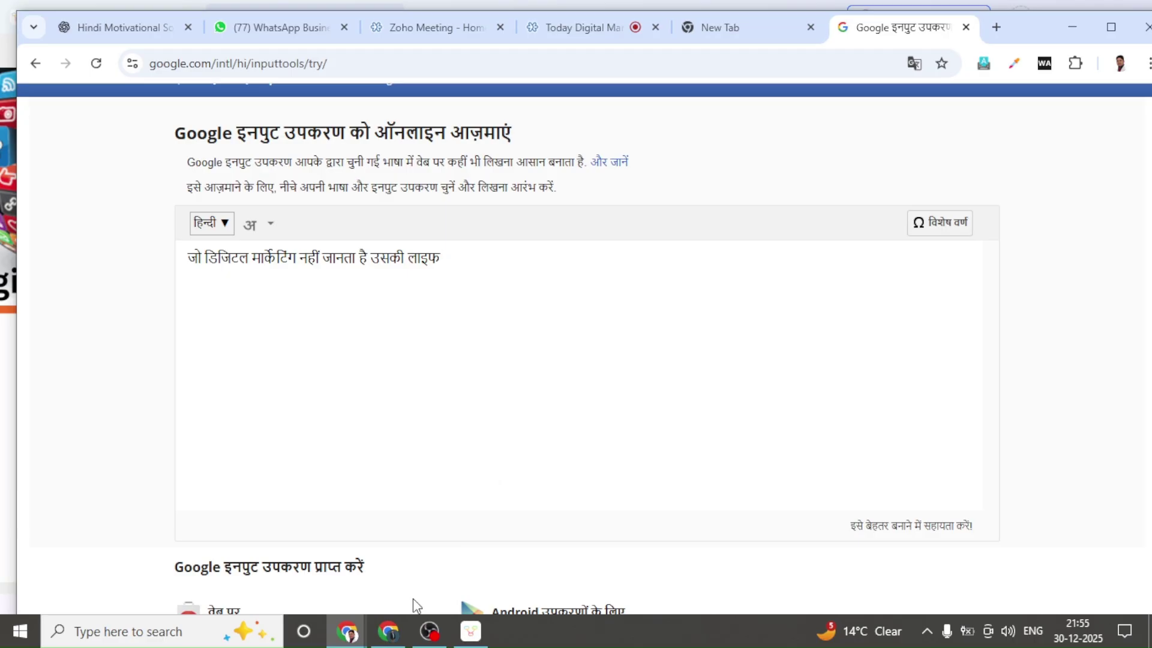
pyautogui.write('mai')
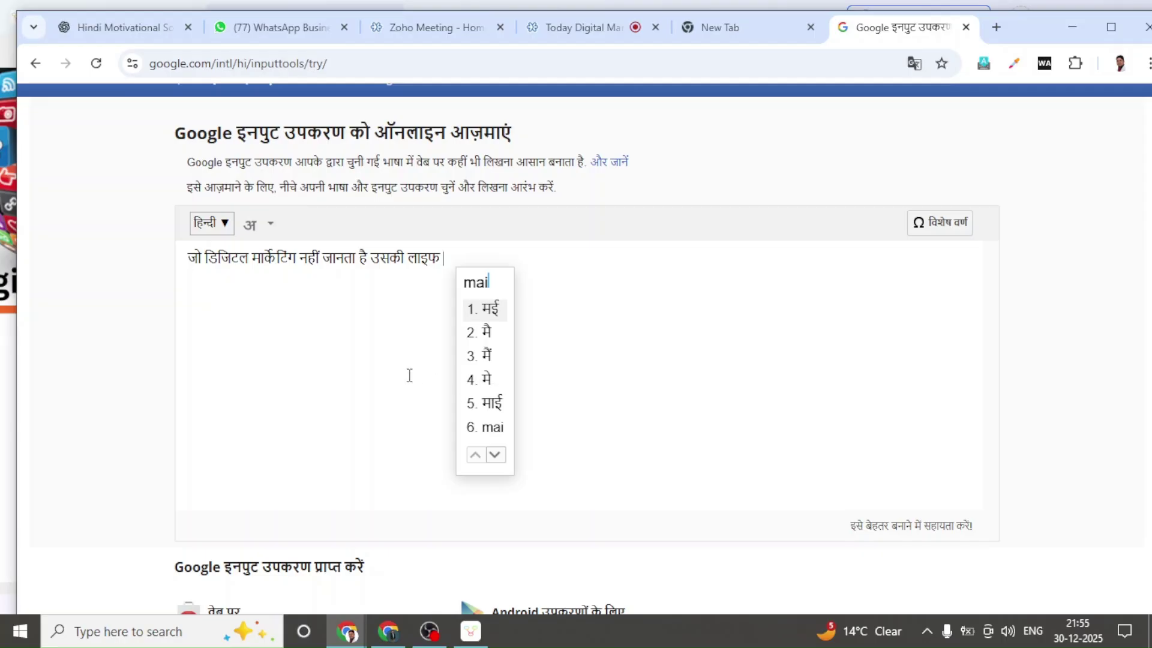
pyautogui.write('n')
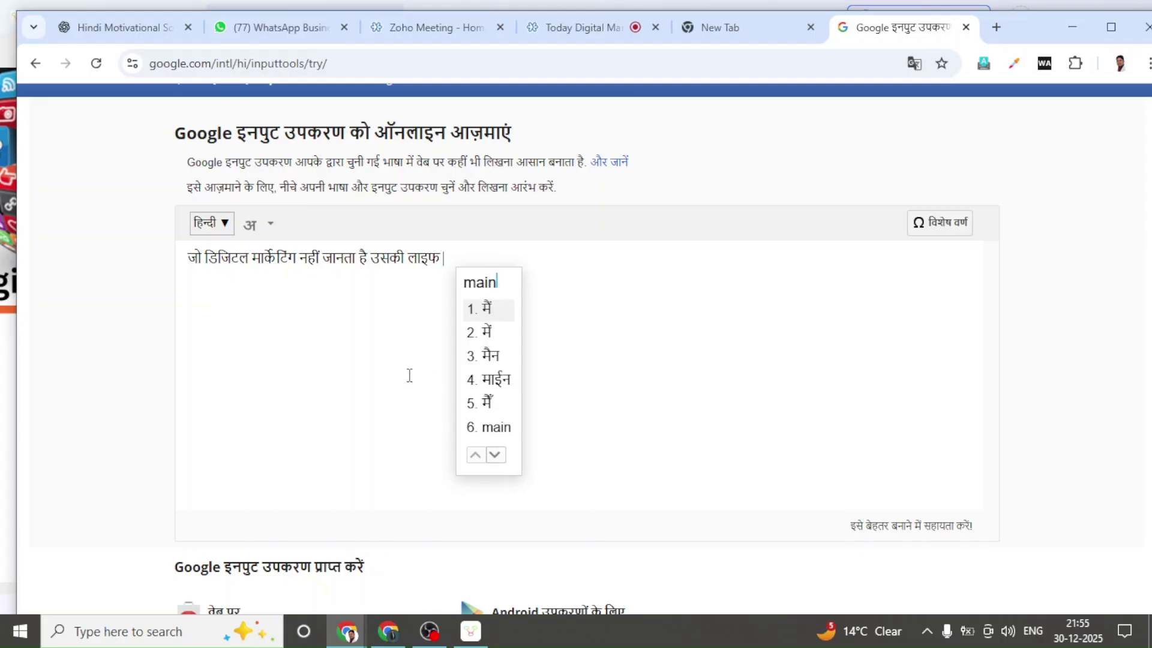
pyautogui.click(480, 330)
# Copy the whole Hindi phrase and paste it into the post's opening paragraph after "एक Salaried Person".
pyautogui.moveTo(459, 258); pyautogui.dragTo(180, 237)
pyautogui.hotkey('ctrl', 'c')
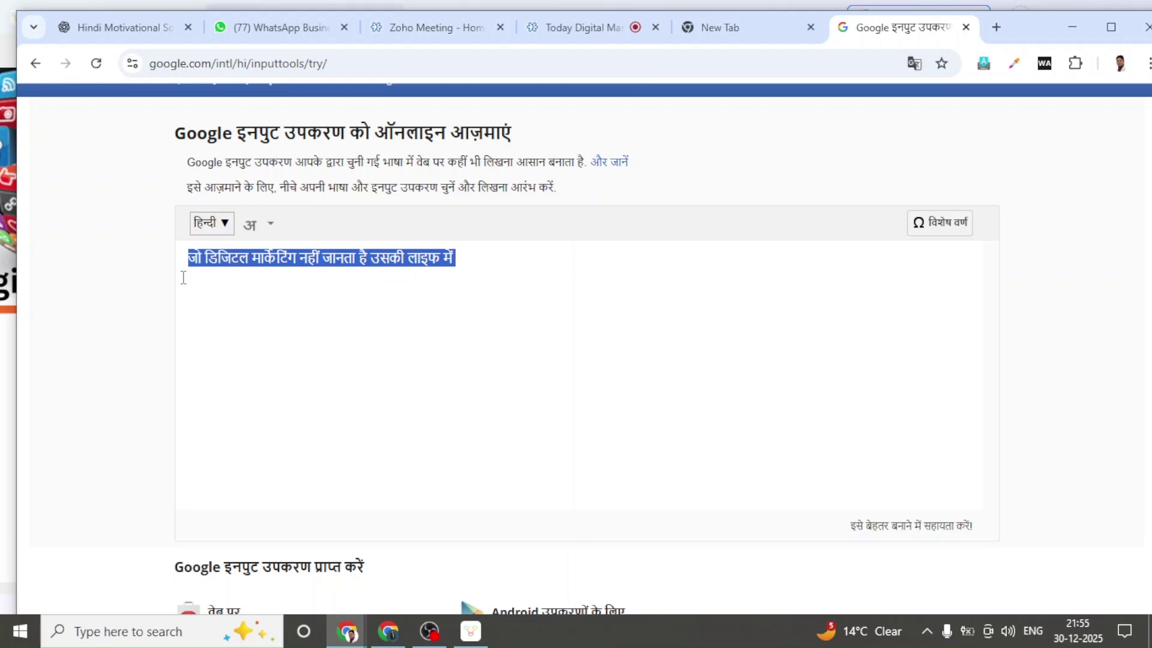
pyautogui.click(397, 640)
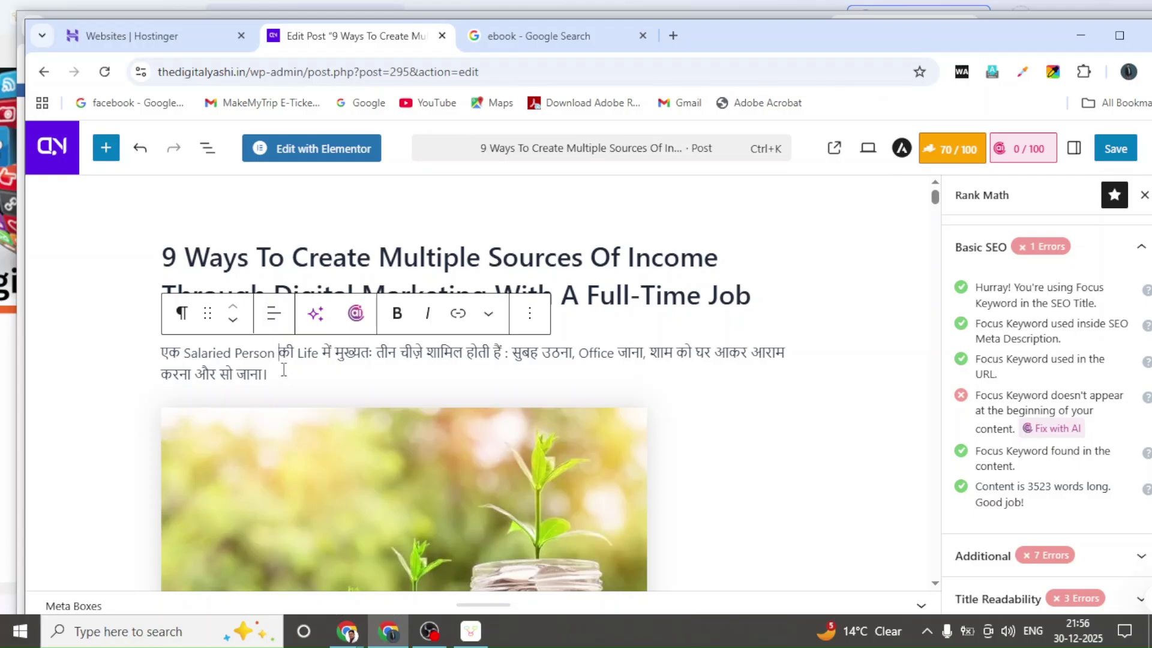
pyautogui.hotkey('ctrl', 'v')
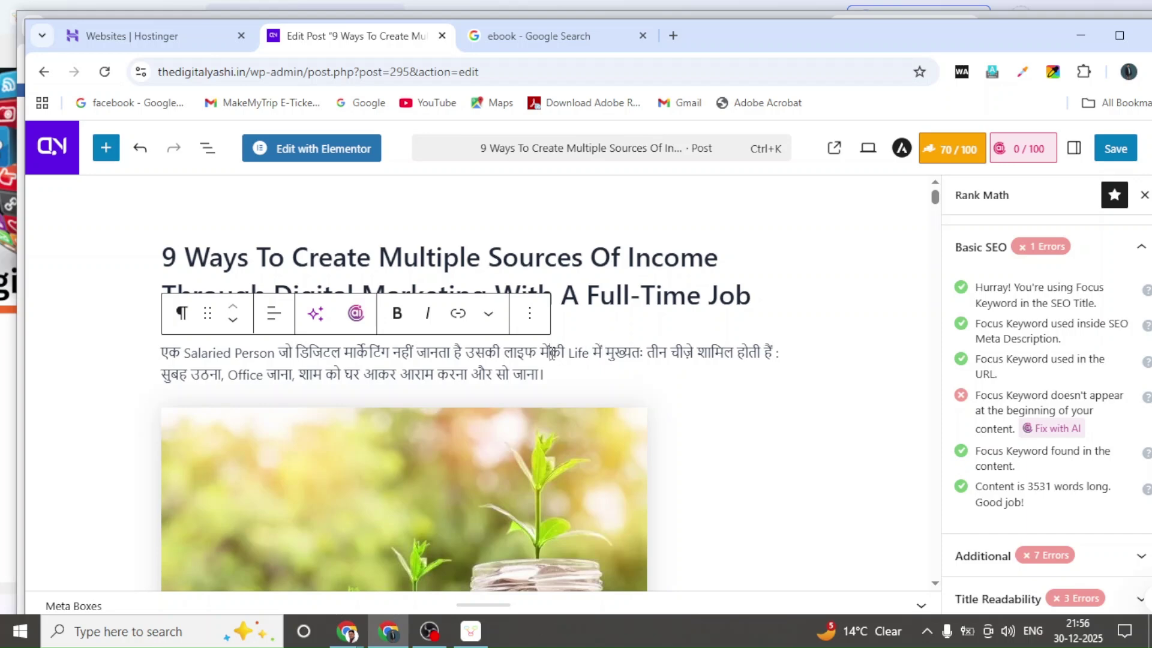
# Delete the redundant "की Life में" after the pasted phrase and save the post.
pyautogui.moveTo(555, 354); pyautogui.dragTo(602, 354)
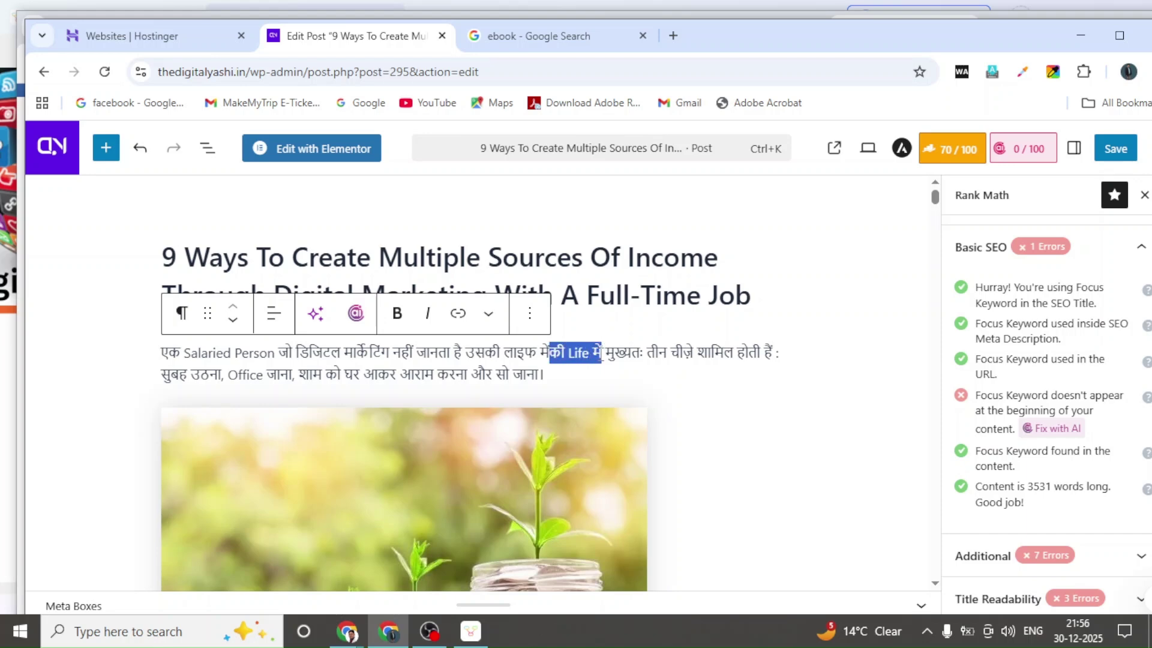
pyautogui.press('BackSpace')
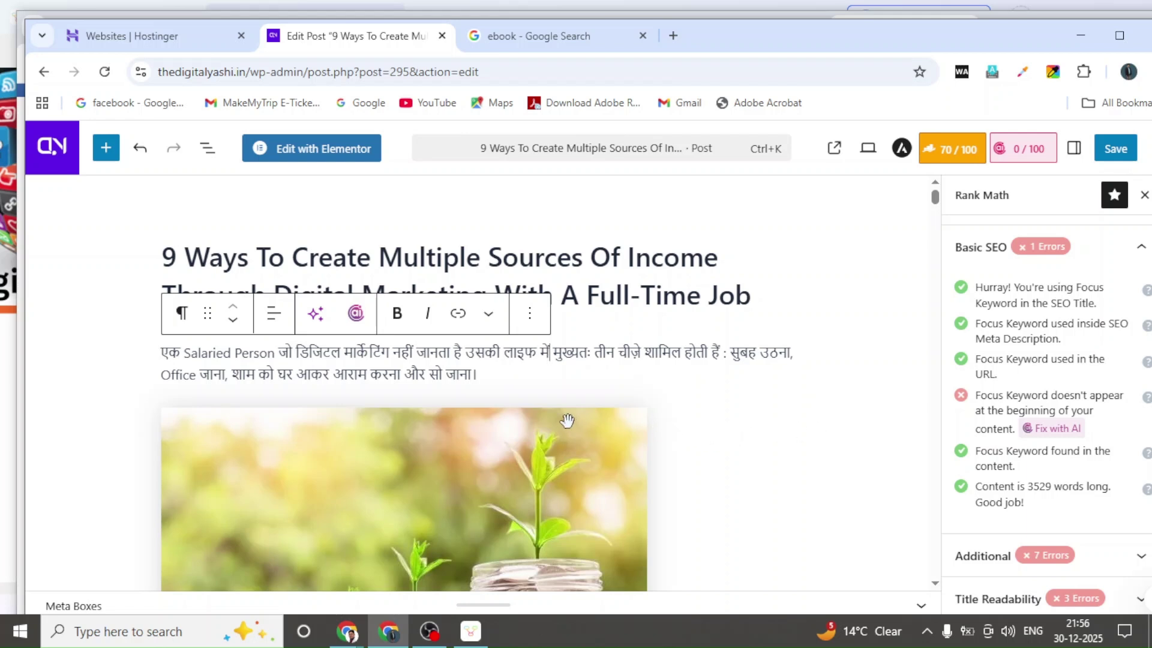
pyautogui.click(1127, 152)
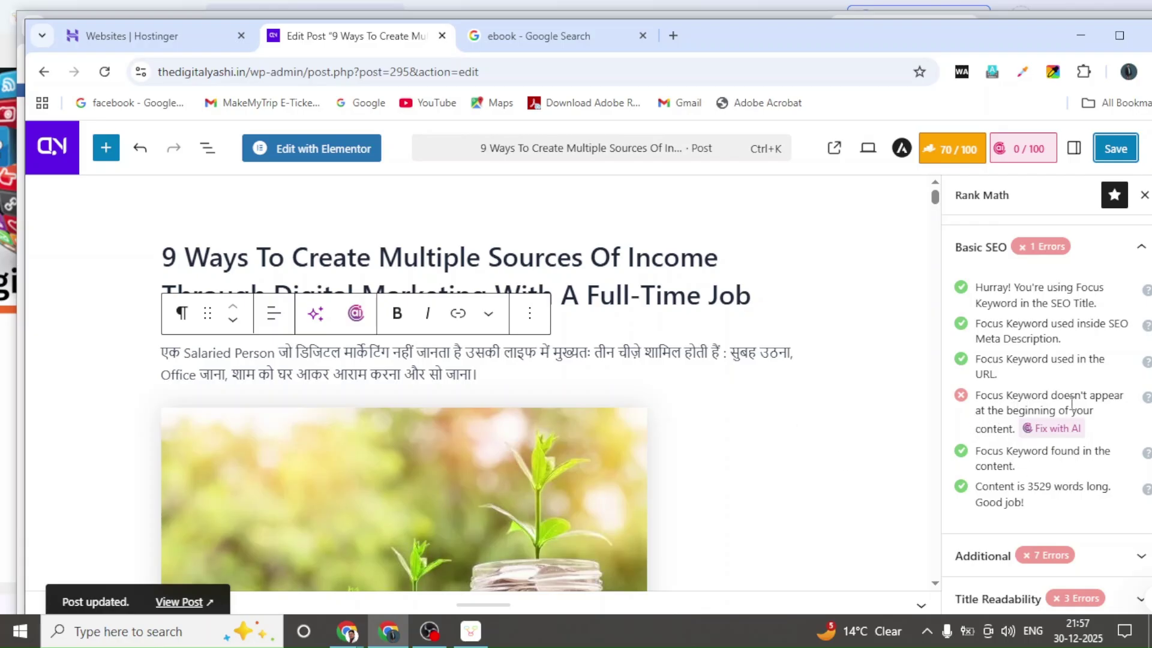
# Replace "डिजिटल मार्केटिंग" in the opening paragraph with the English keyword "Digital Marketing".
pyautogui.scroll(-1, 1019, 436)
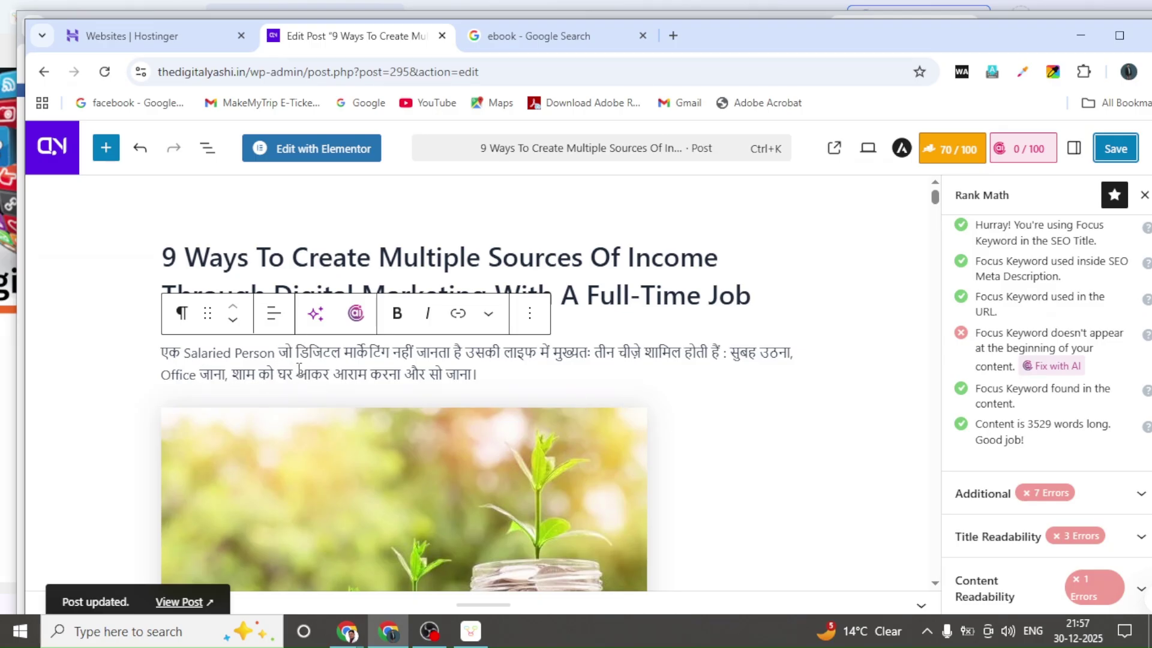
pyautogui.moveTo(297, 352); pyautogui.dragTo(394, 359)
pyautogui.moveTo(387, 360); pyautogui.dragTo(390, 355)
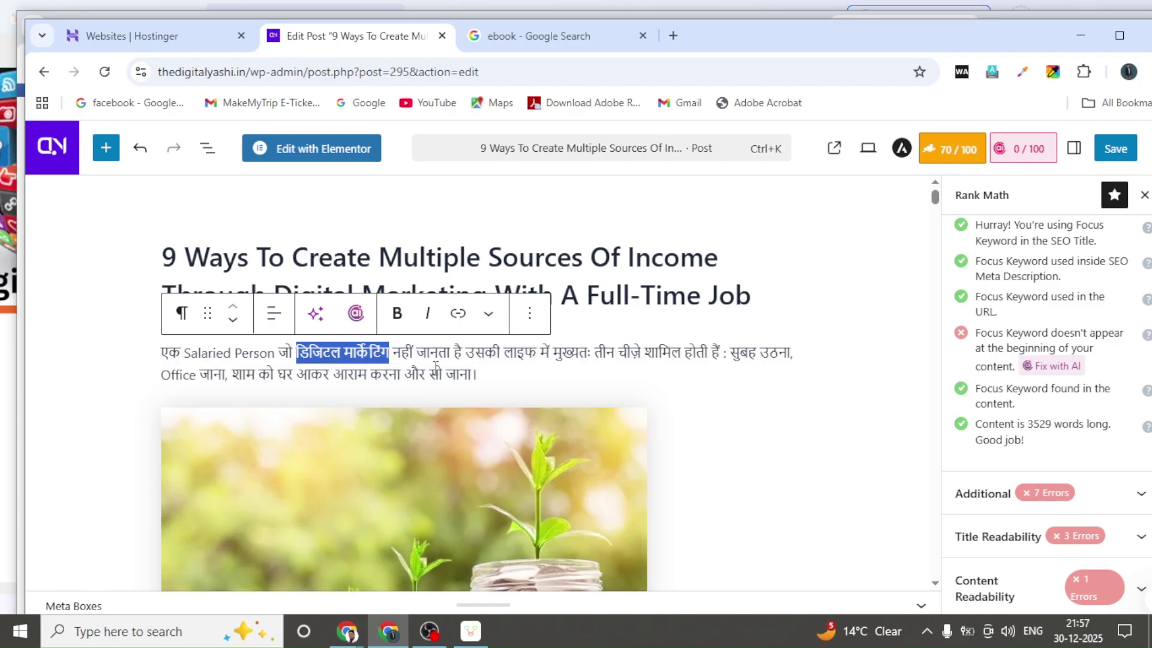
pyautogui.press('BackSpace')
pyautogui.write('Digital Marketing')
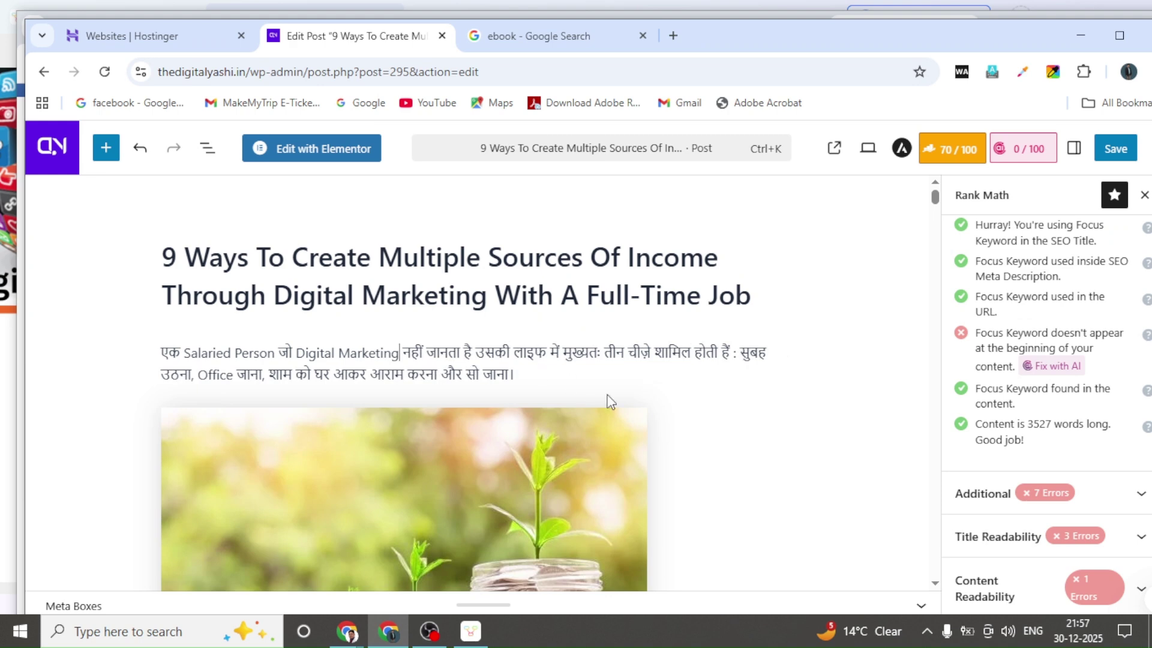
pyautogui.click(736, 414)
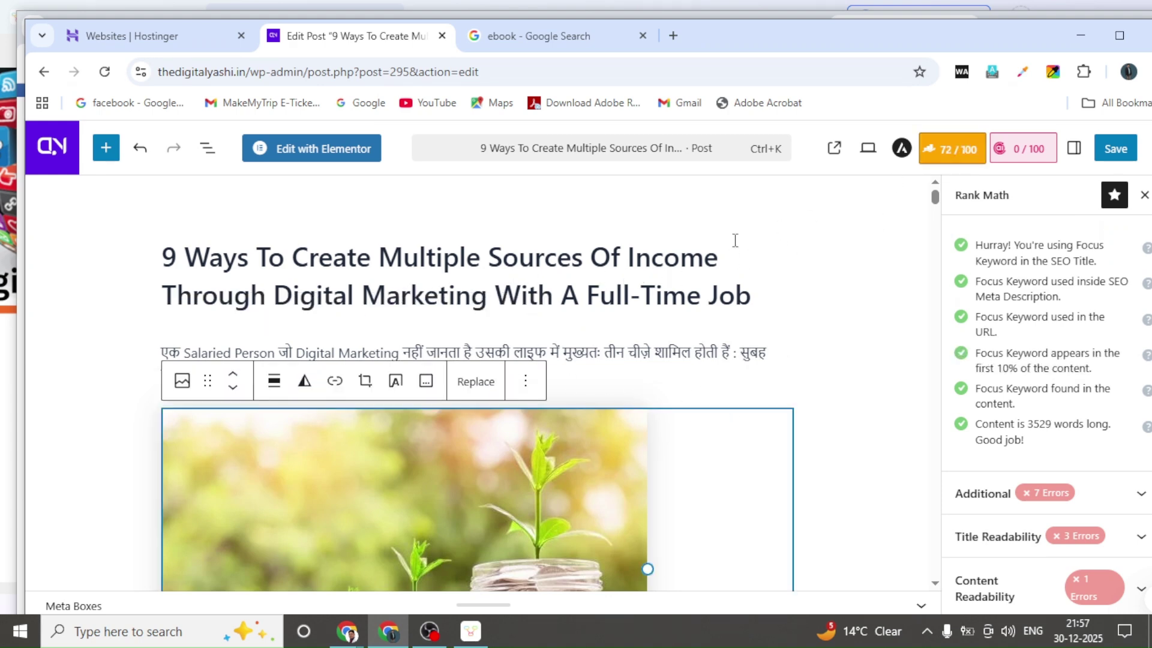
# Review the updated Basic SEO checks in Rank Math and expand the Additional checks.
pyautogui.click(315, 378)
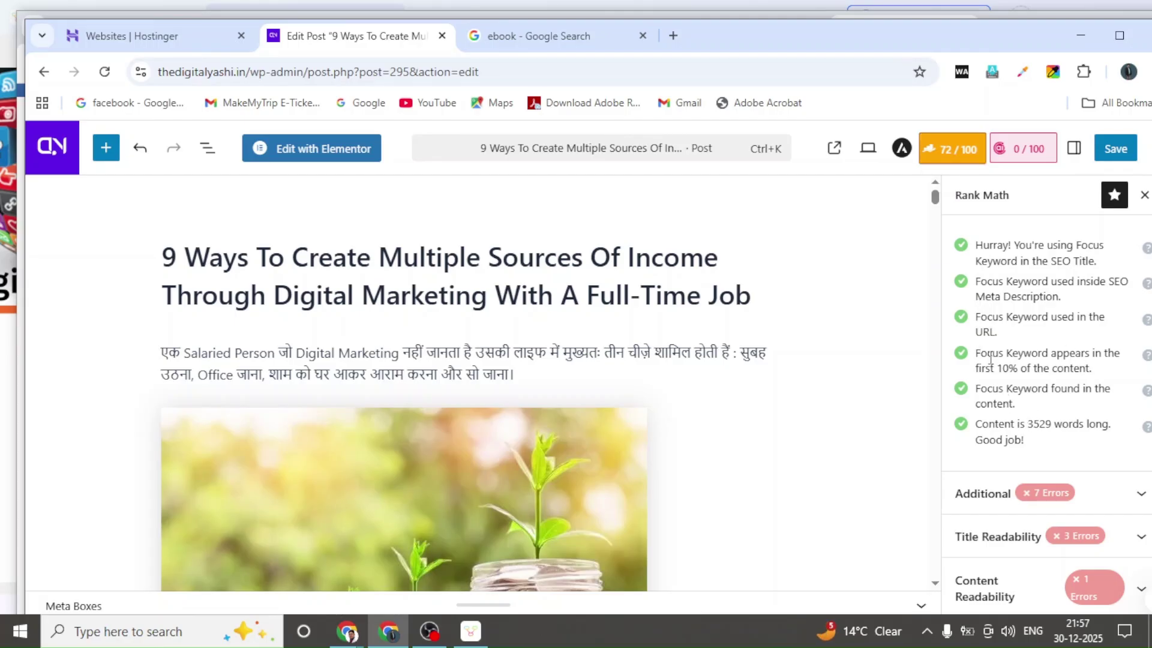
pyautogui.scroll(3, 1024, 387)
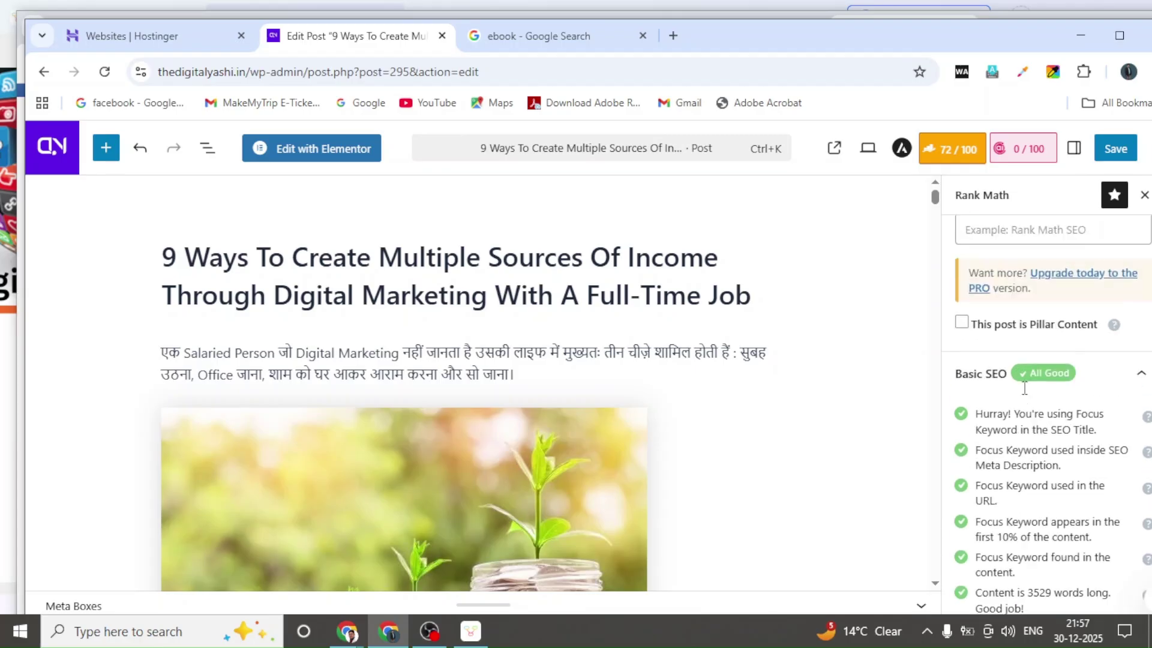
pyautogui.scroll(-3, 1026, 414)
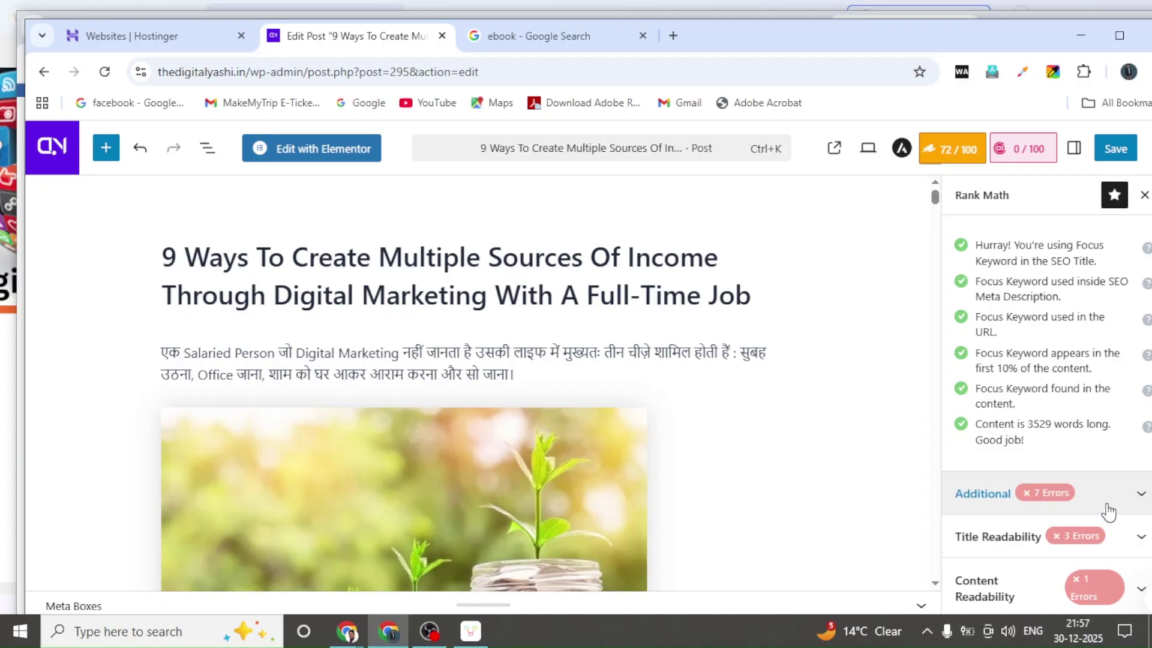
pyautogui.click(1139, 498)
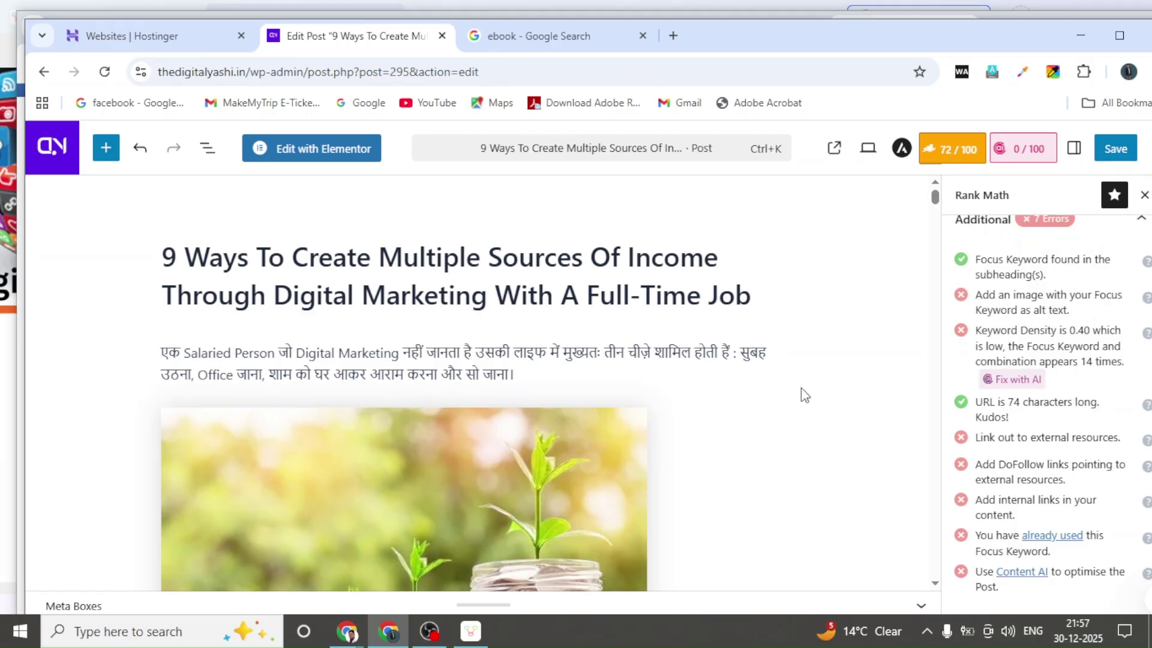
# Select the coins-and-plants image below the opening paragraph and look through its block options.
pyautogui.scroll(-3, 624, 426)
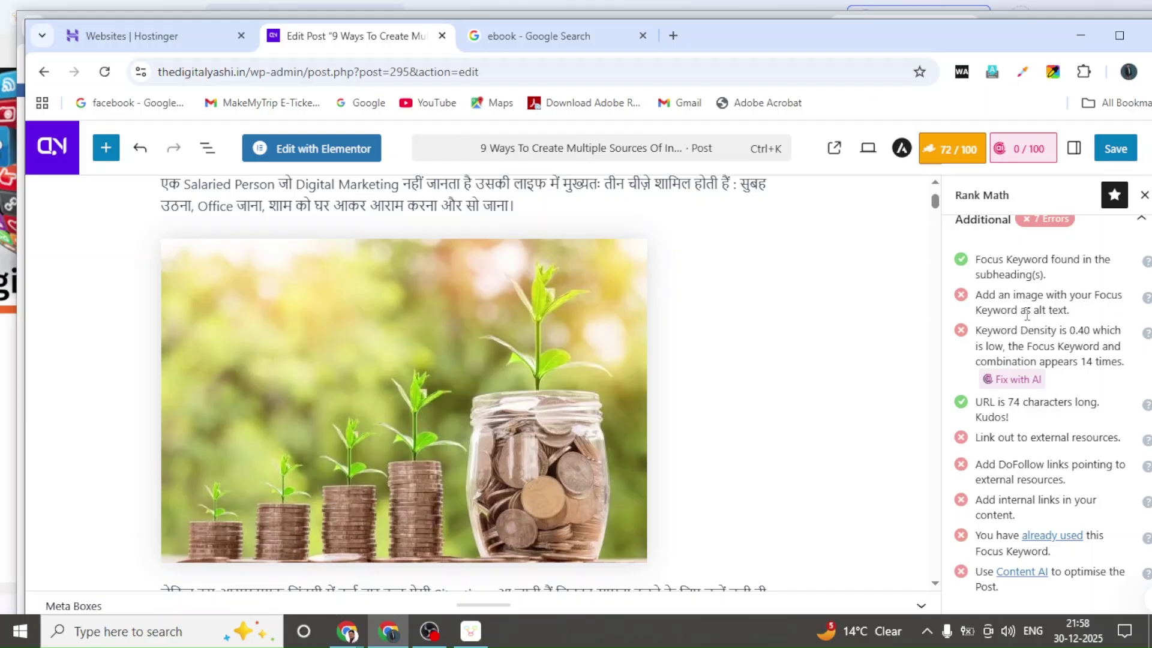
pyautogui.scroll(-1, 439, 457)
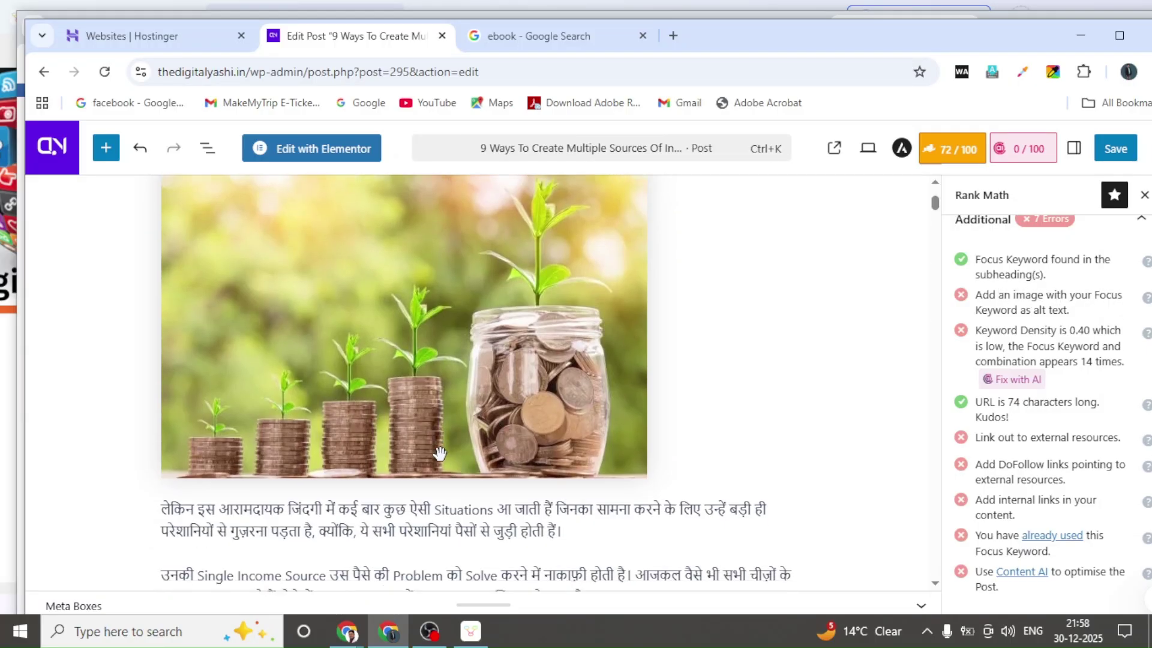
pyautogui.click(386, 338)
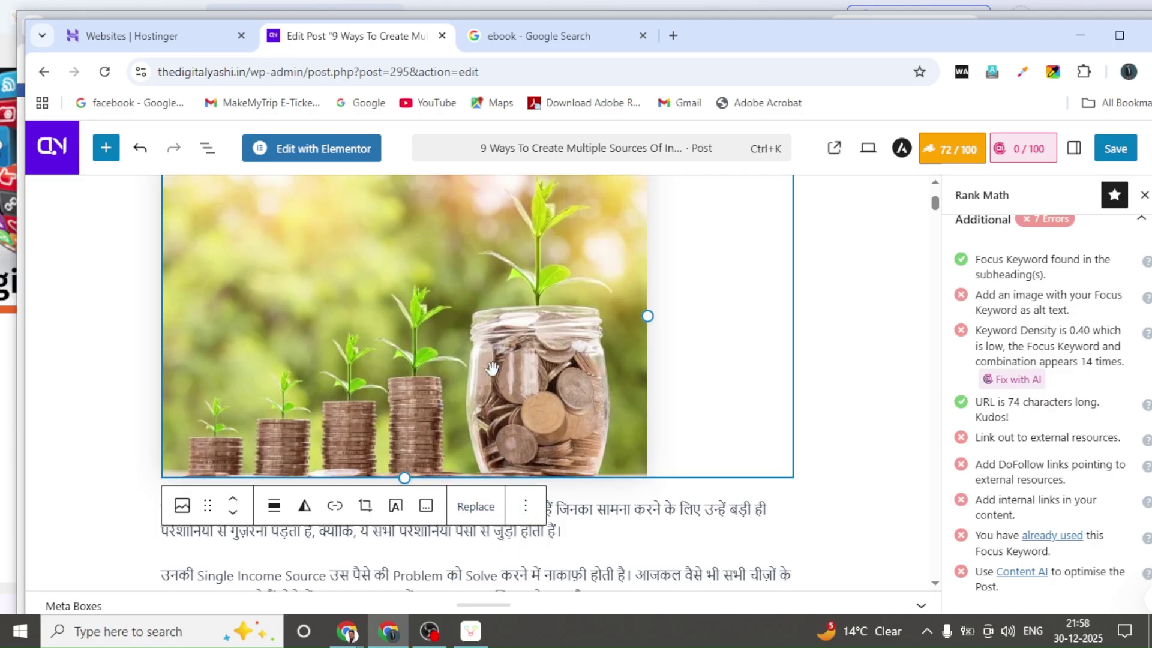
pyautogui.click(525, 507)
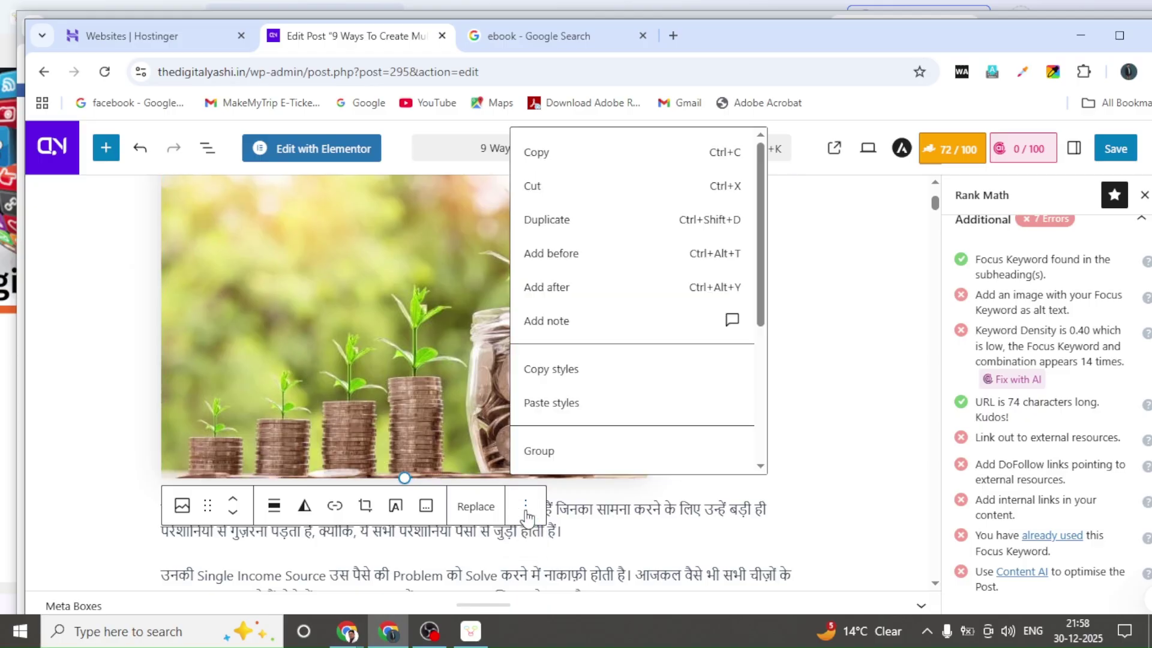
pyautogui.click(405, 390)
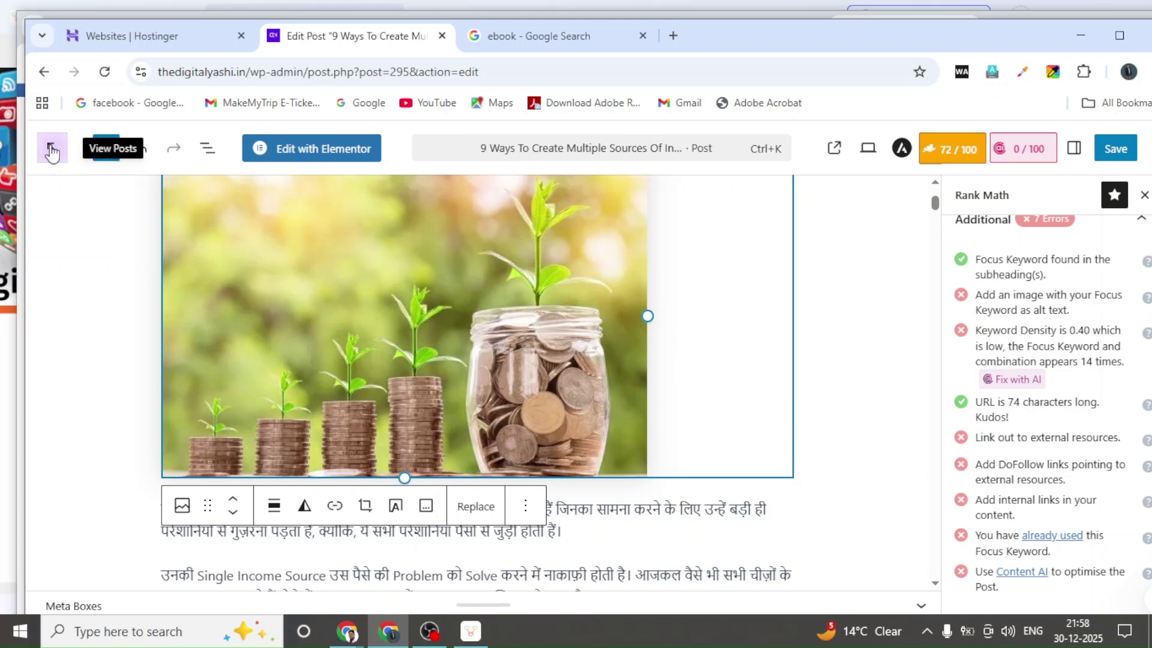
# Save the post, return to the posts list and reopen the "9 Ways To Create Multiple Sources Of Income" post for editing.
pyautogui.click(1121, 153)
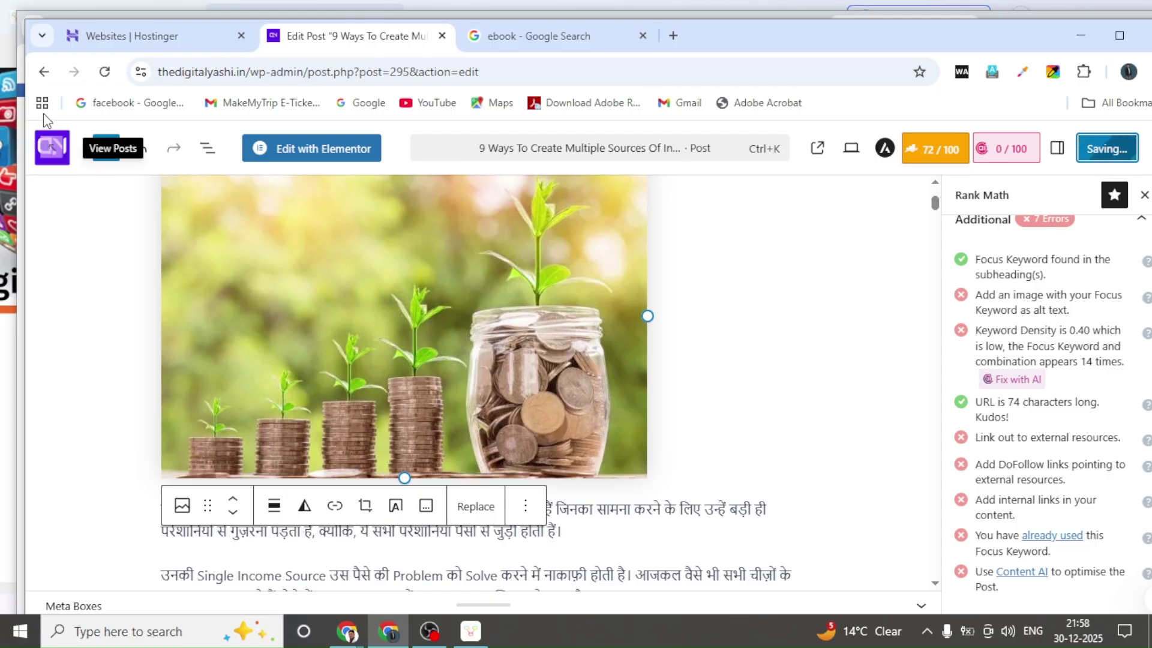
pyautogui.click(56, 156)
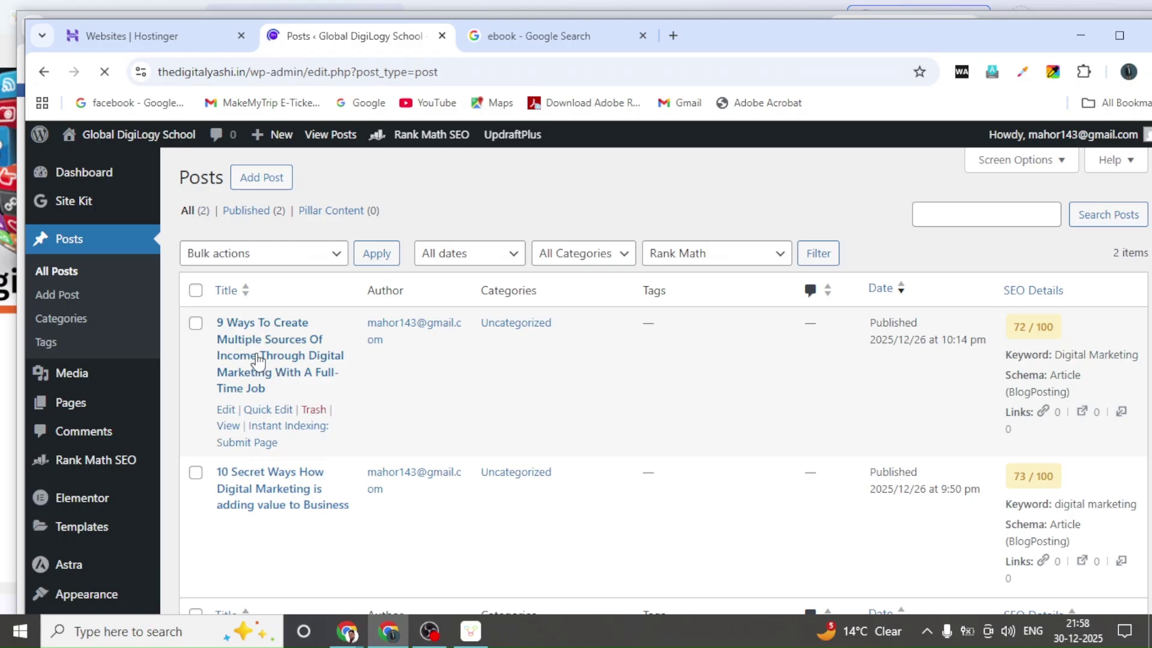
pyautogui.click(258, 360)
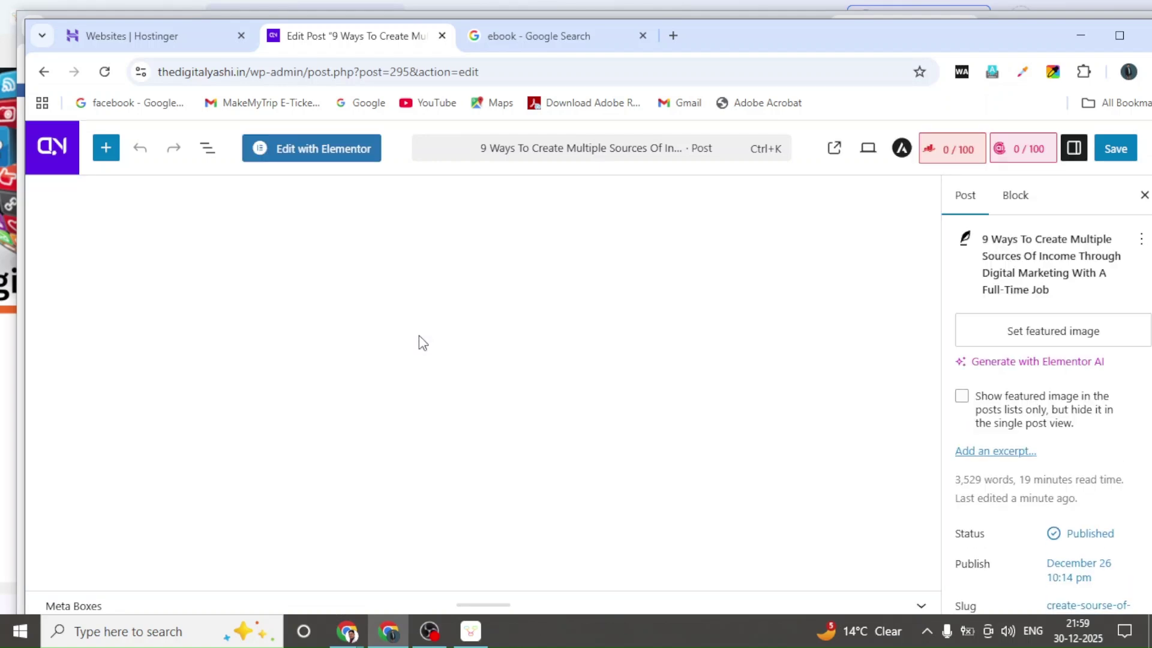
# Select the coins-and-plants image below the opening paragraph and begin its alternative text with "Earn Money T".
pyautogui.scroll(-1, 312, 336)
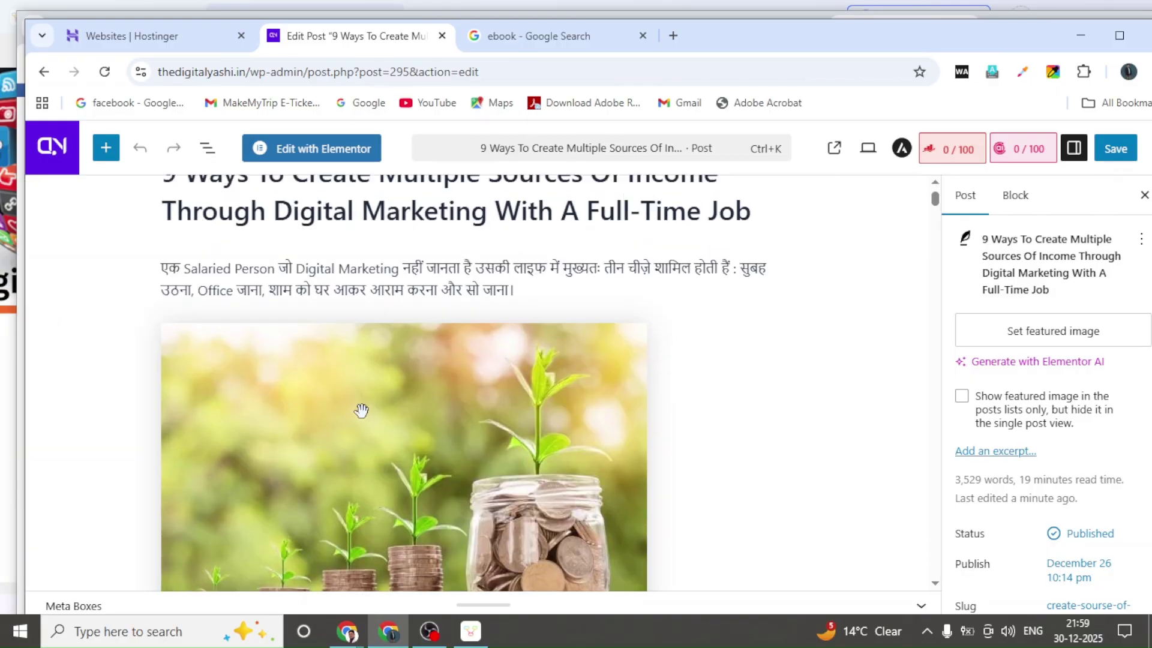
pyautogui.click(325, 432)
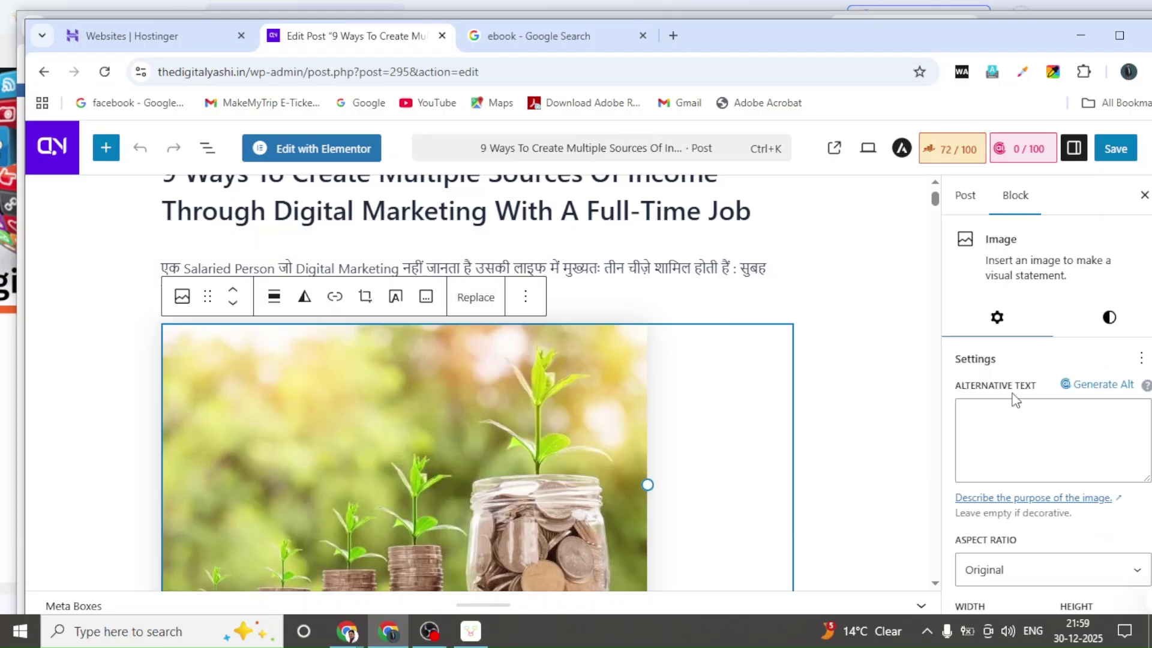
pyautogui.click(973, 411)
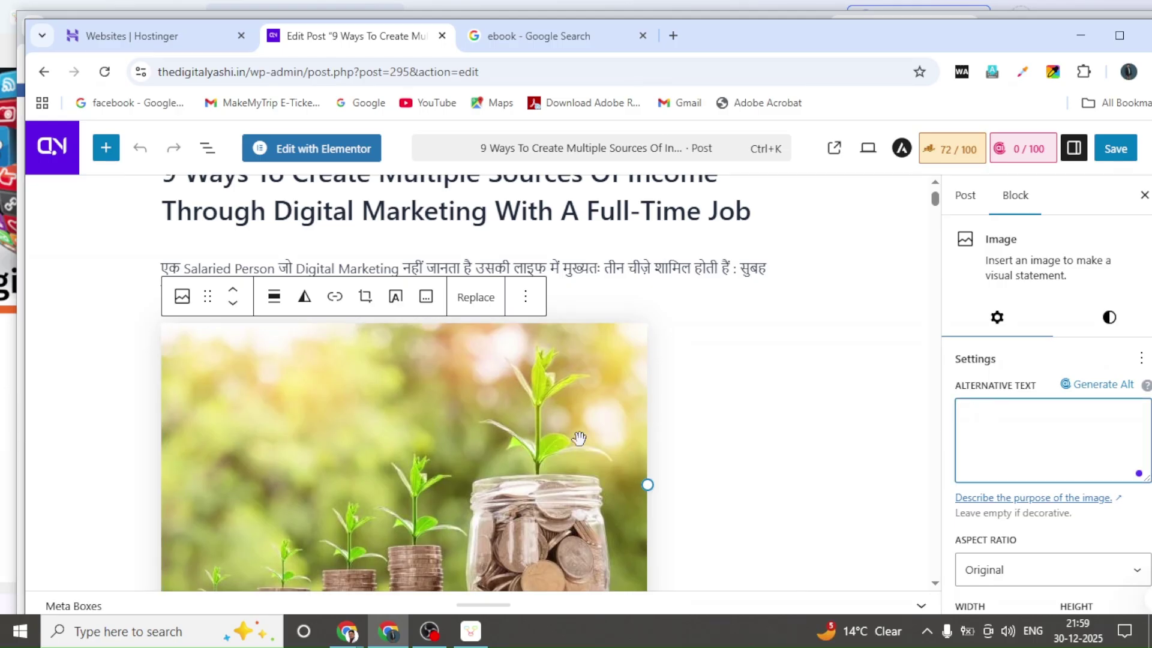
pyautogui.scroll(-1, 363, 450)
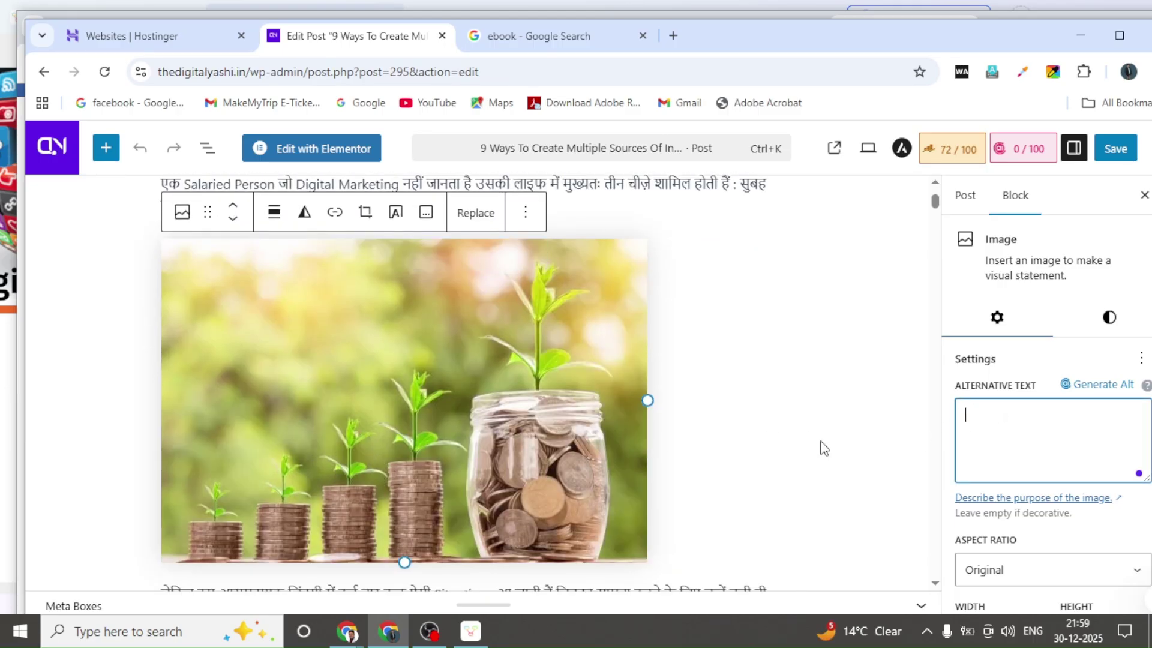
pyautogui.scroll(1, 612, 439)
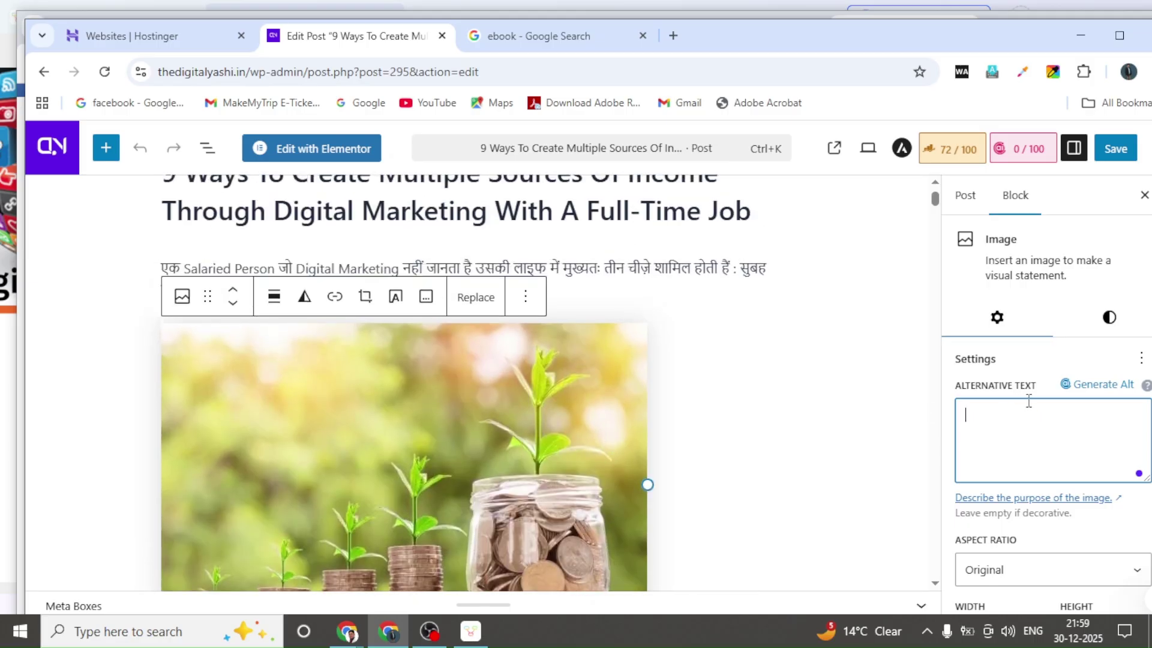
pyautogui.scroll(1, 418, 414)
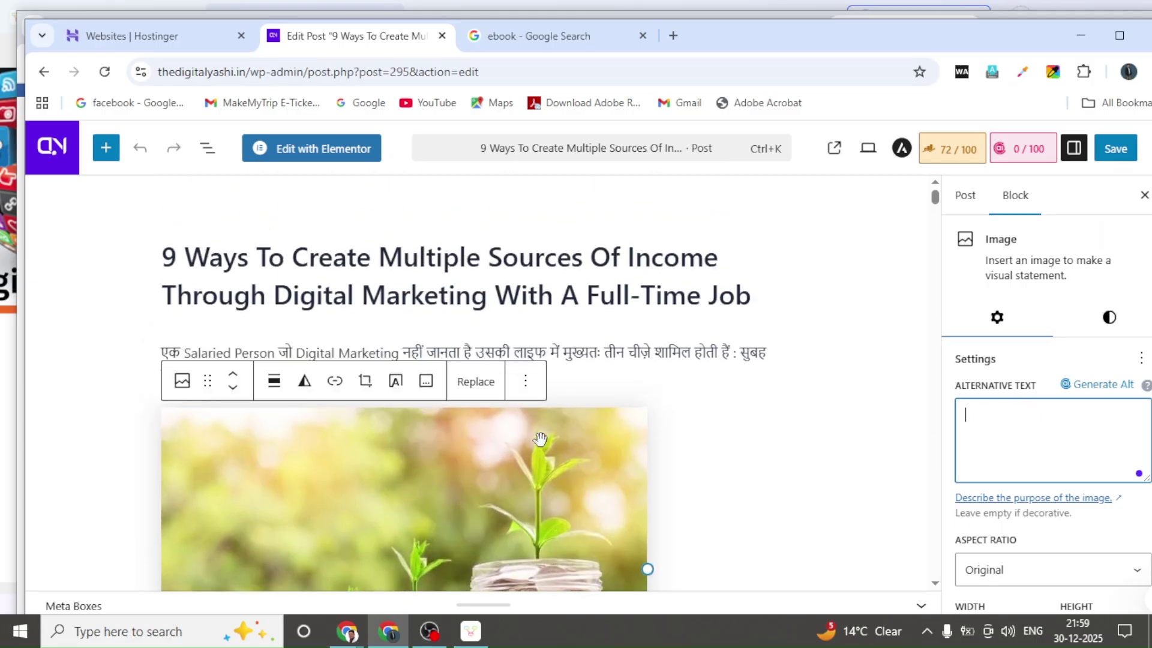
pyautogui.scroll(-9, 521, 451)
pyautogui.scroll(-7, 520, 451)
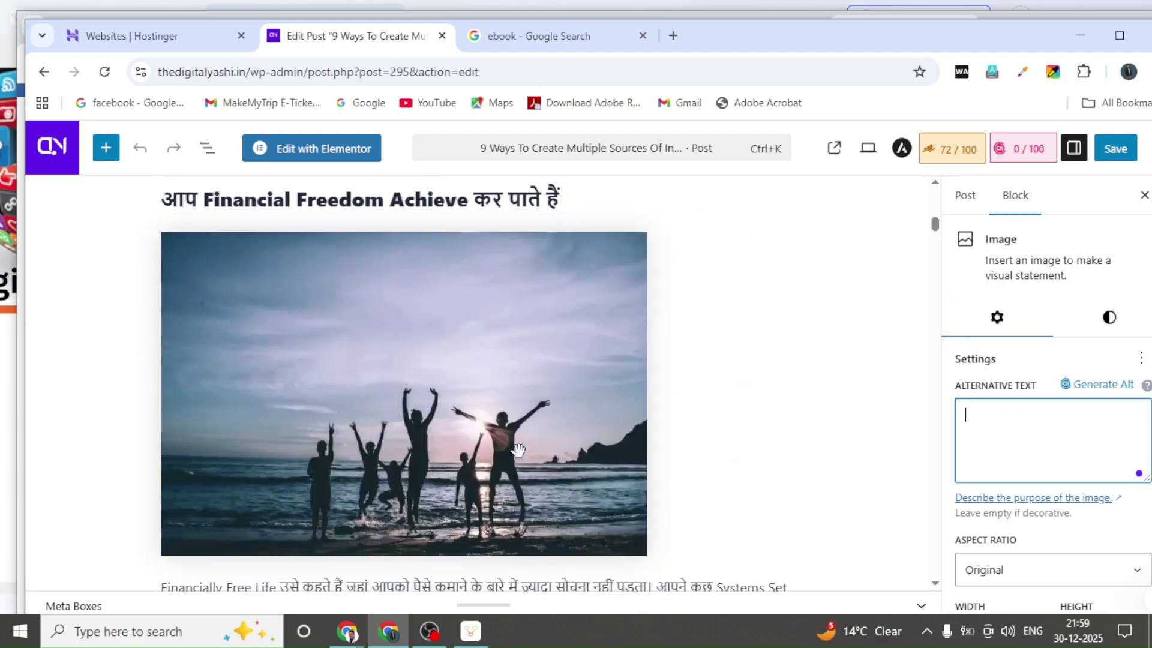
pyautogui.scroll(6, 516, 448)
pyautogui.scroll(7, 517, 448)
pyautogui.click(340, 434)
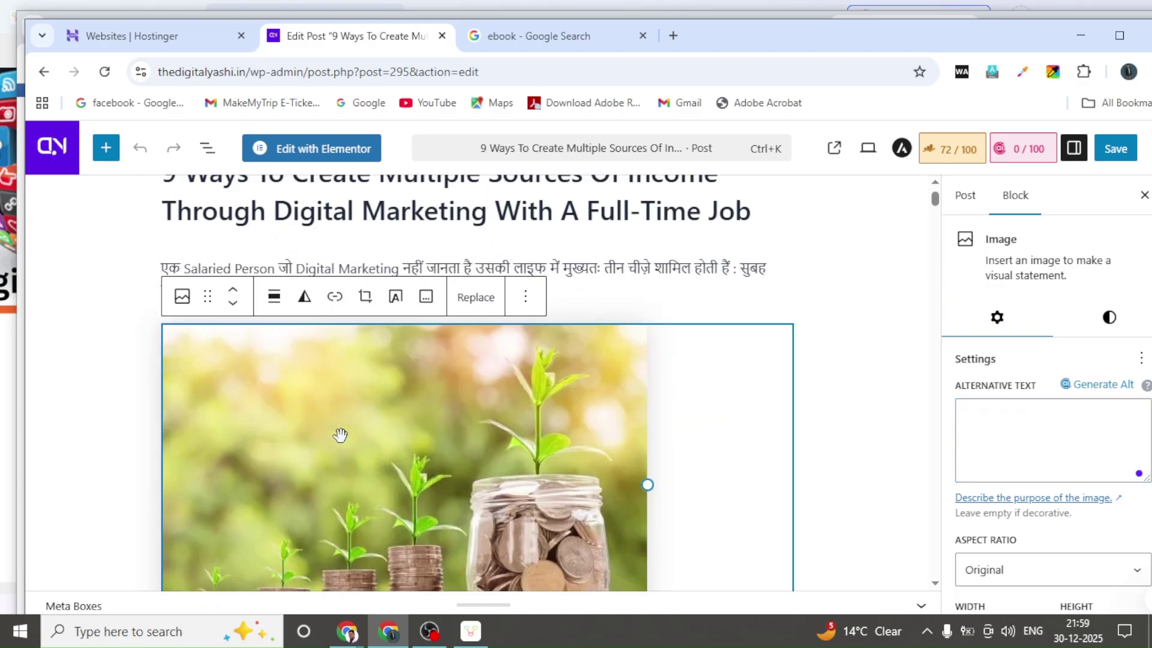
pyautogui.click(978, 408)
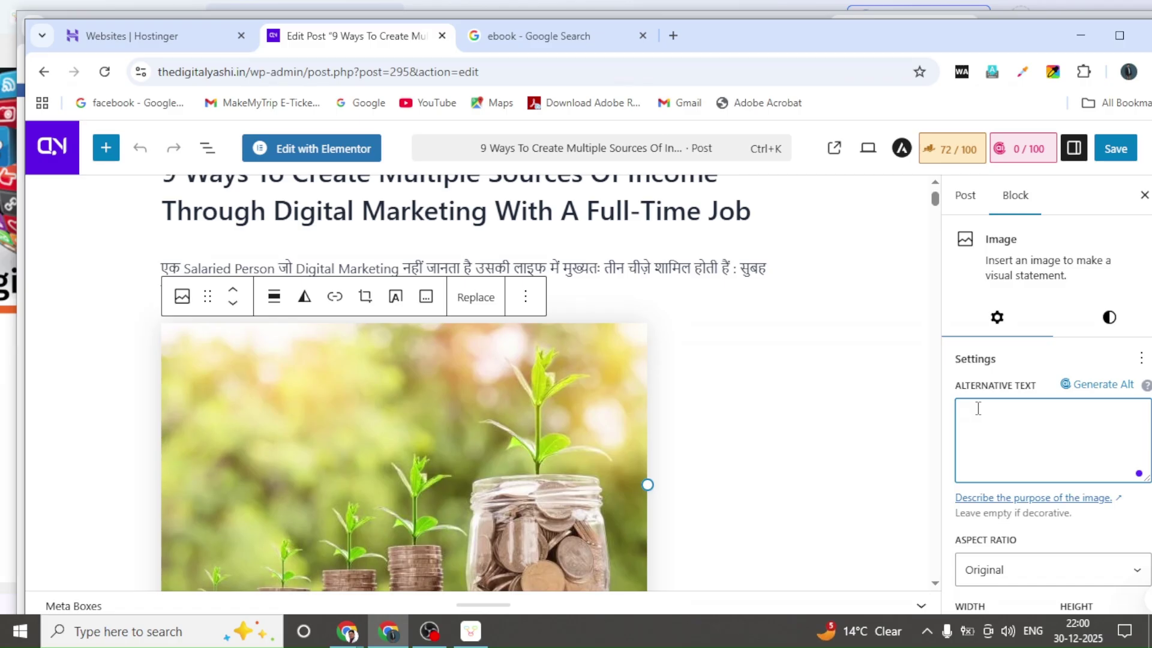
pyautogui.write('Earn Money T')
# Search Google for "digital marketing" in a new browser tab and look through the image results.
pyautogui.click(673, 36)
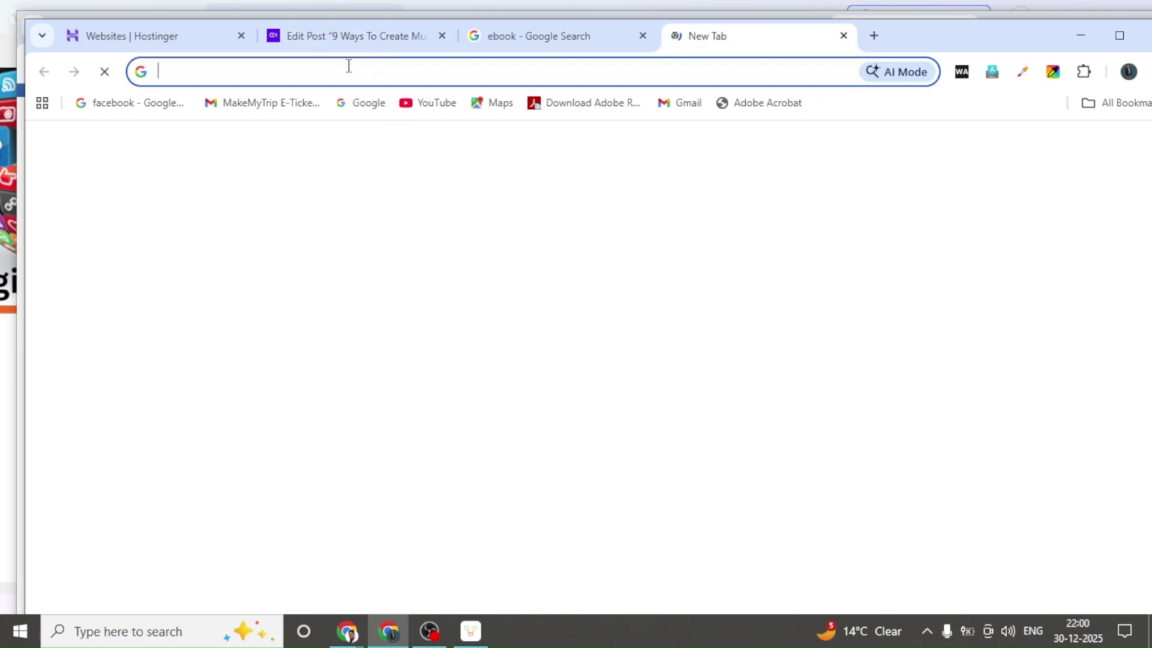
pyautogui.write('digital')
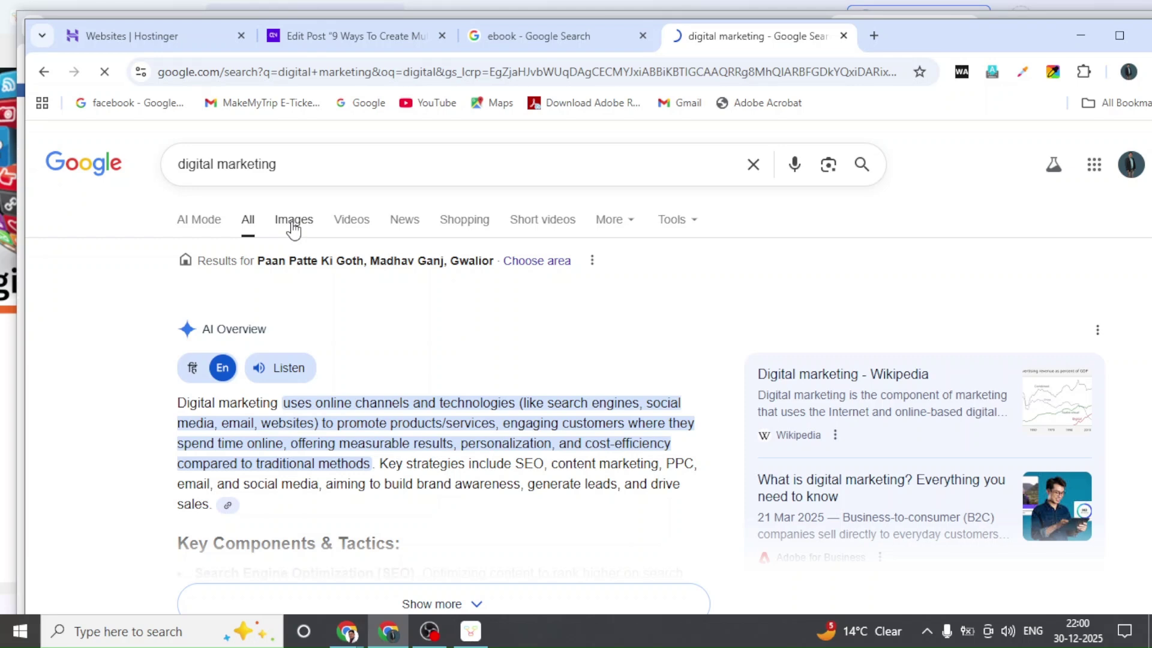
pyautogui.click(294, 225)
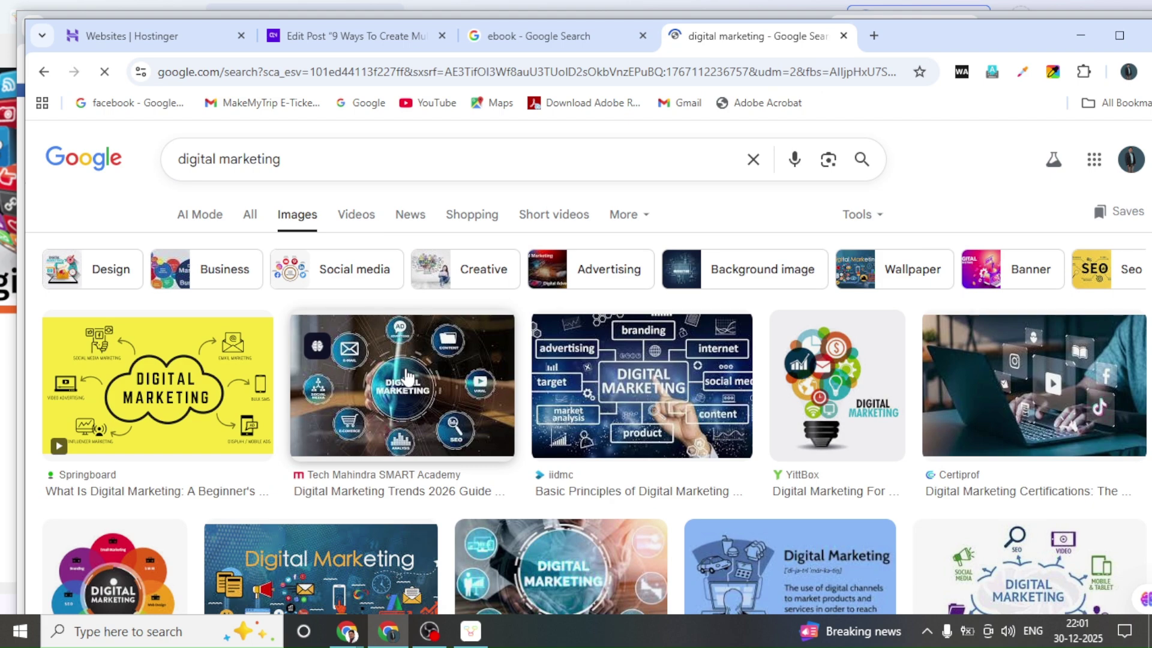
pyautogui.scroll(-3, 405, 377)
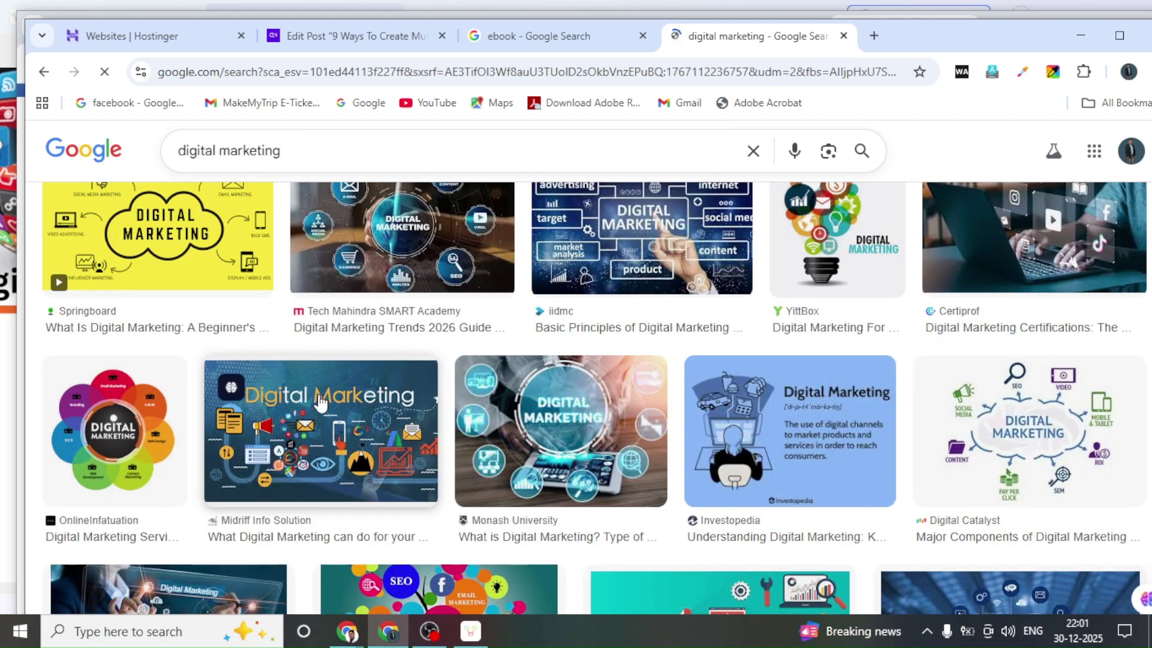
# Return to the post, complete the image's alternative text as "Earn Money Through Digital Marketing" and save the post.
pyautogui.click(362, 36)
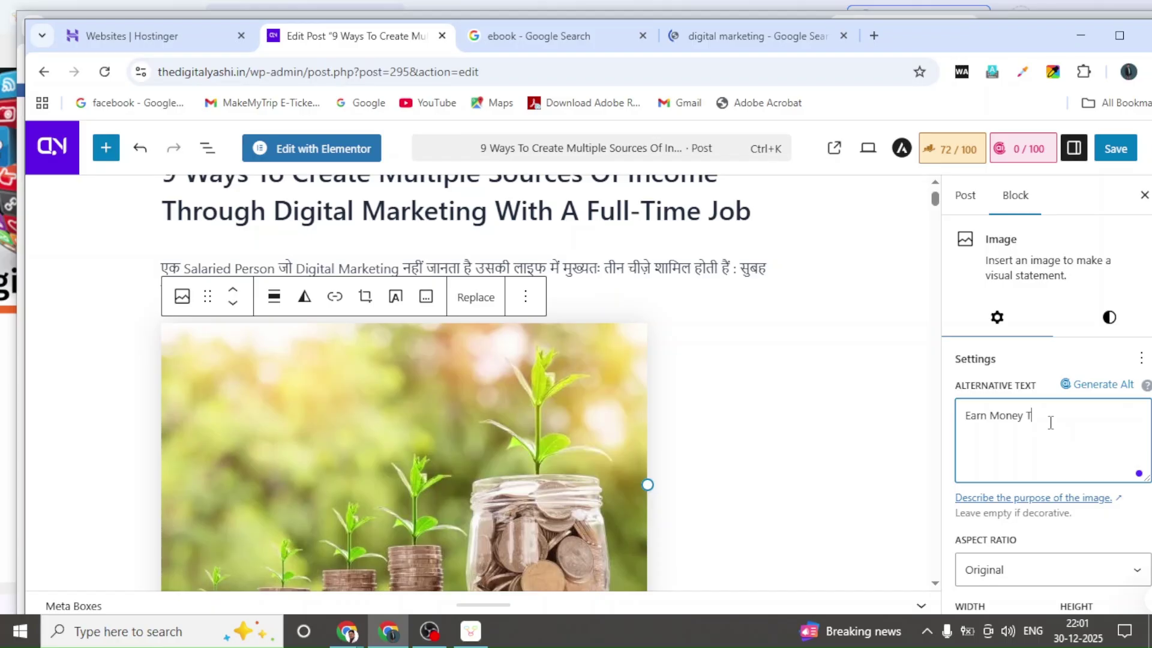
pyautogui.write('hrough Digital Marketing')
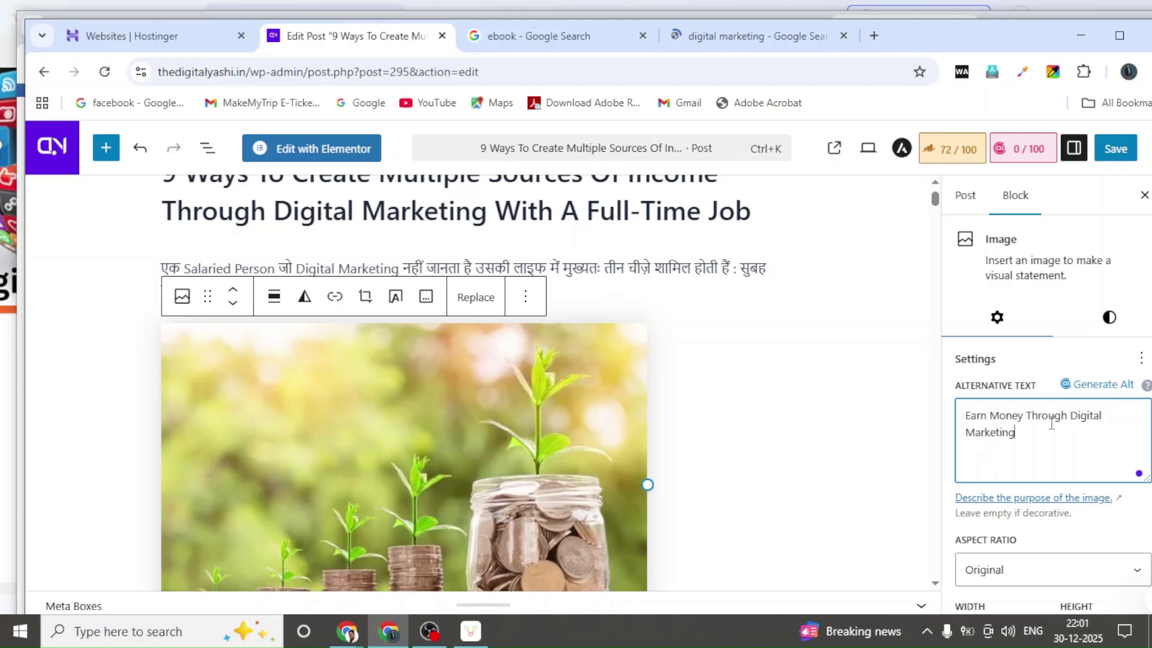
pyautogui.click(1115, 151)
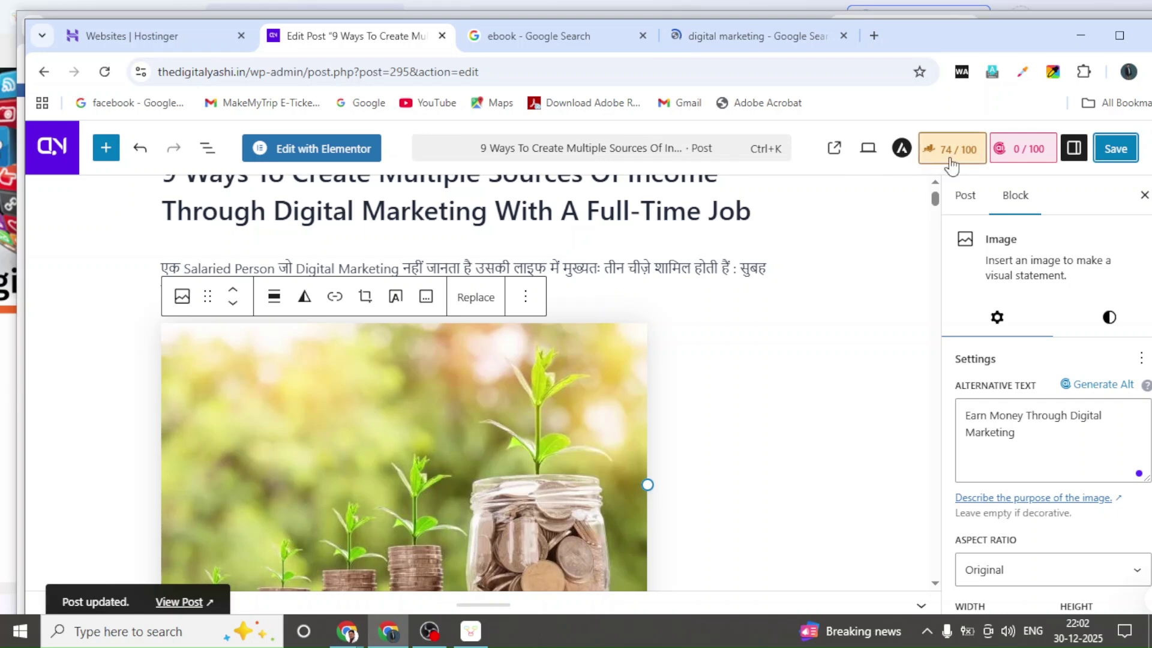
# Open the Rank Math analysis, expand the Additional checks and review the image alt text, keyword density and link items.
pyautogui.scroll(2, 701, 446)
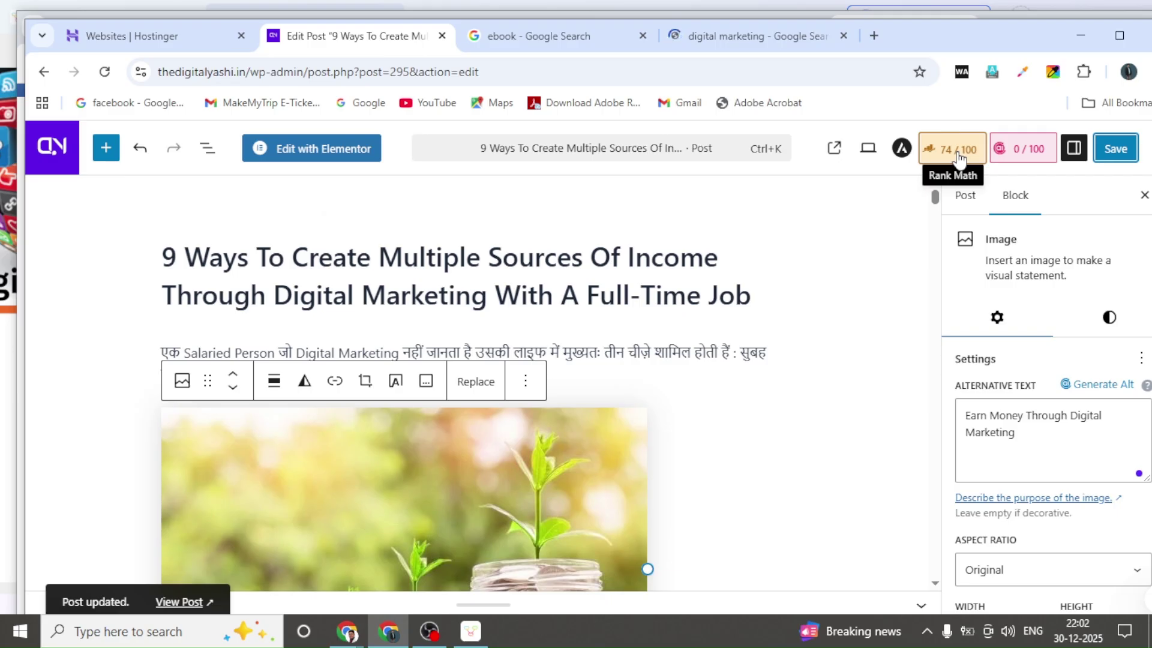
pyautogui.click(958, 157)
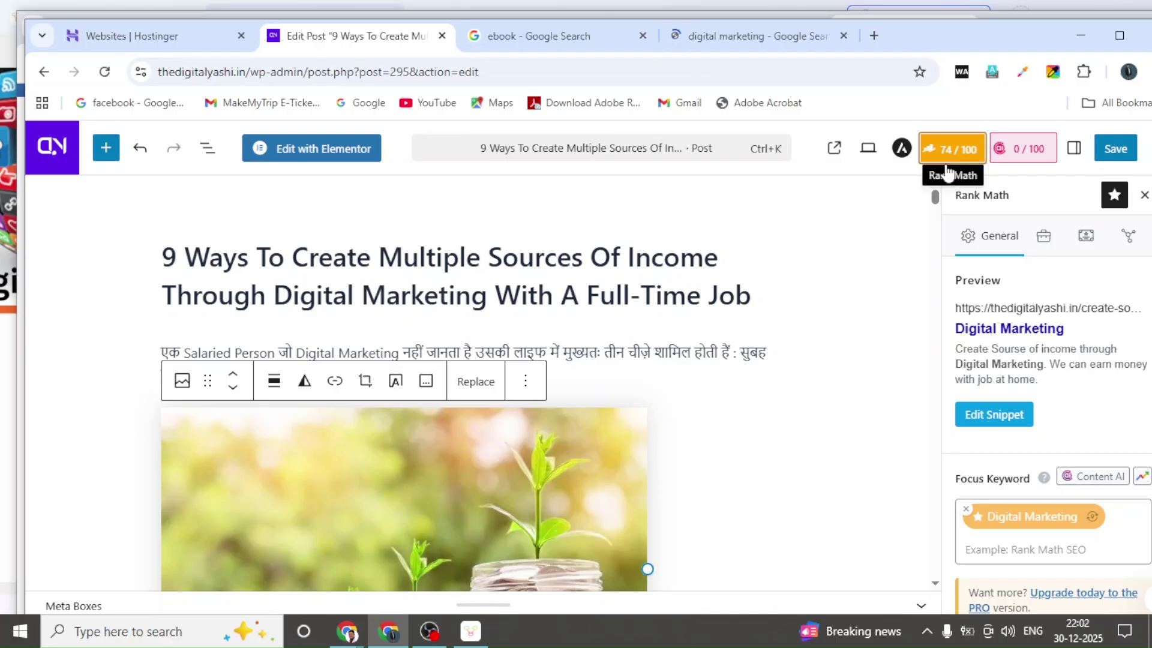
pyautogui.scroll(-3, 900, 312)
pyautogui.scroll(-3, 1035, 444)
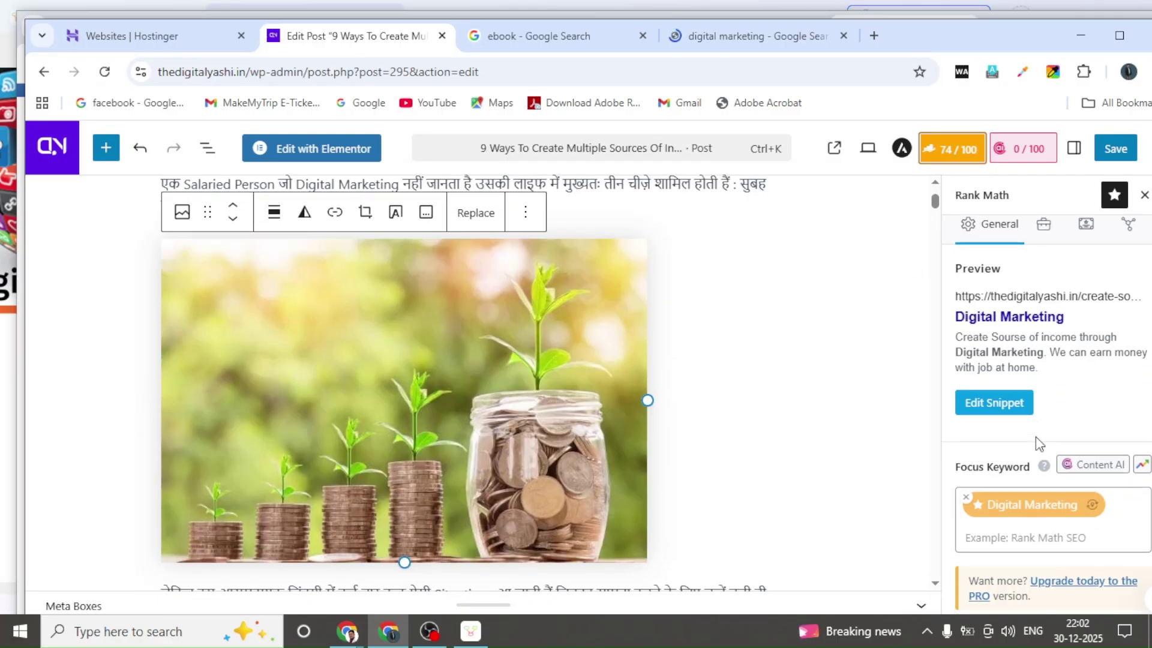
pyautogui.scroll(-5, 1030, 457)
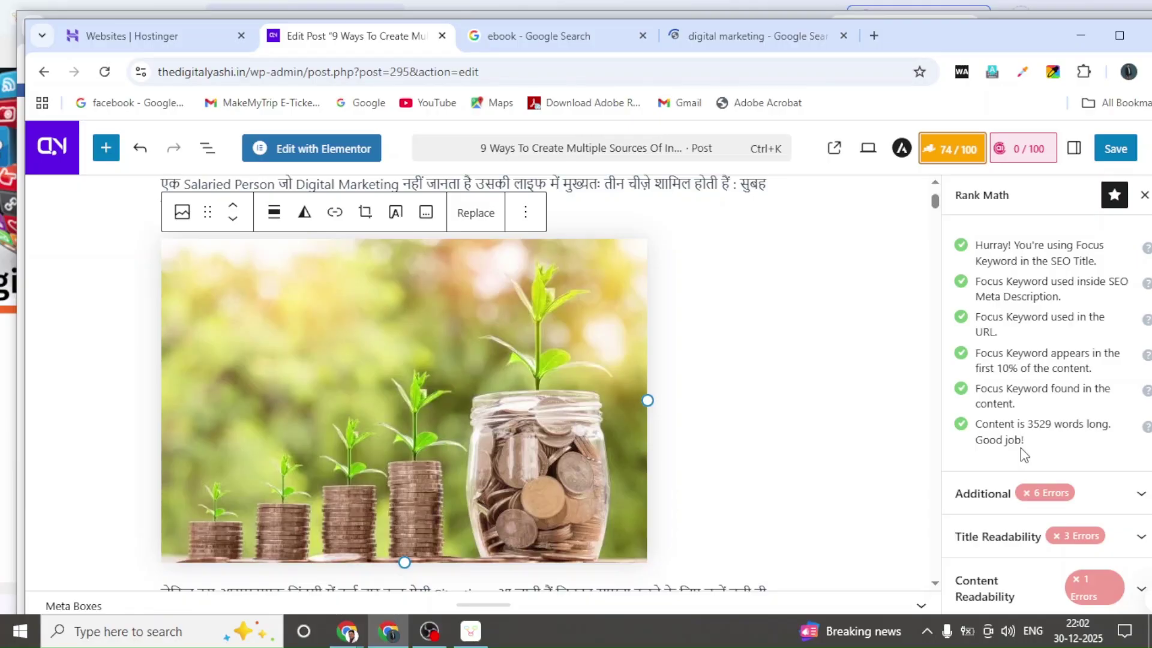
pyautogui.click(1140, 504)
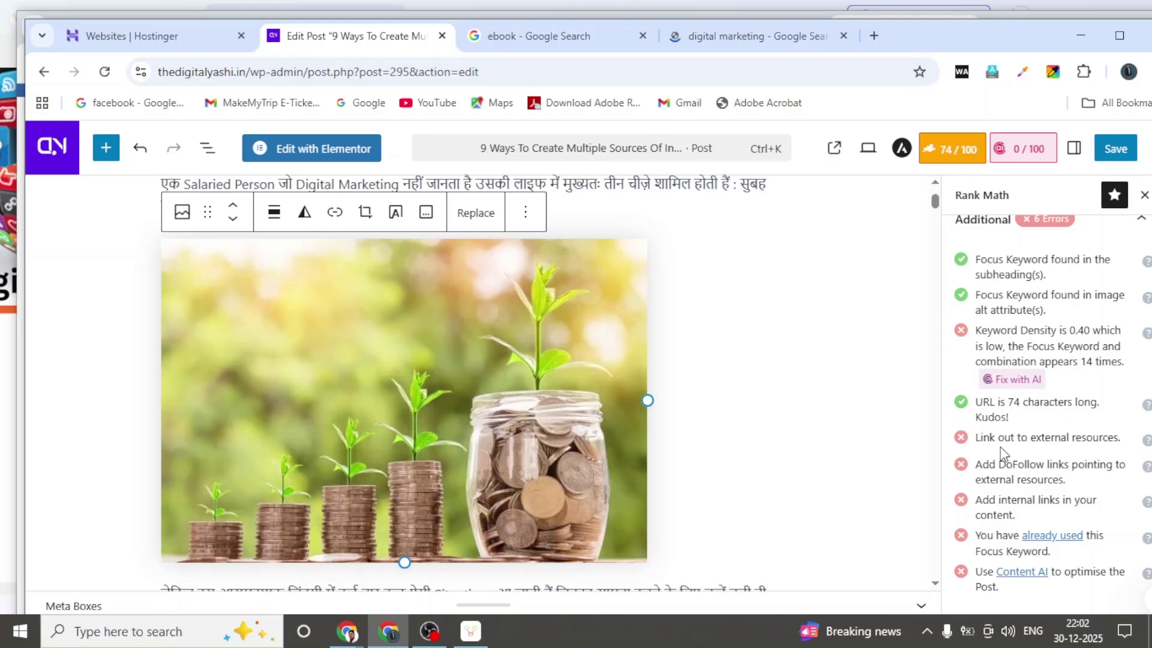
pyautogui.scroll(-2, 996, 444)
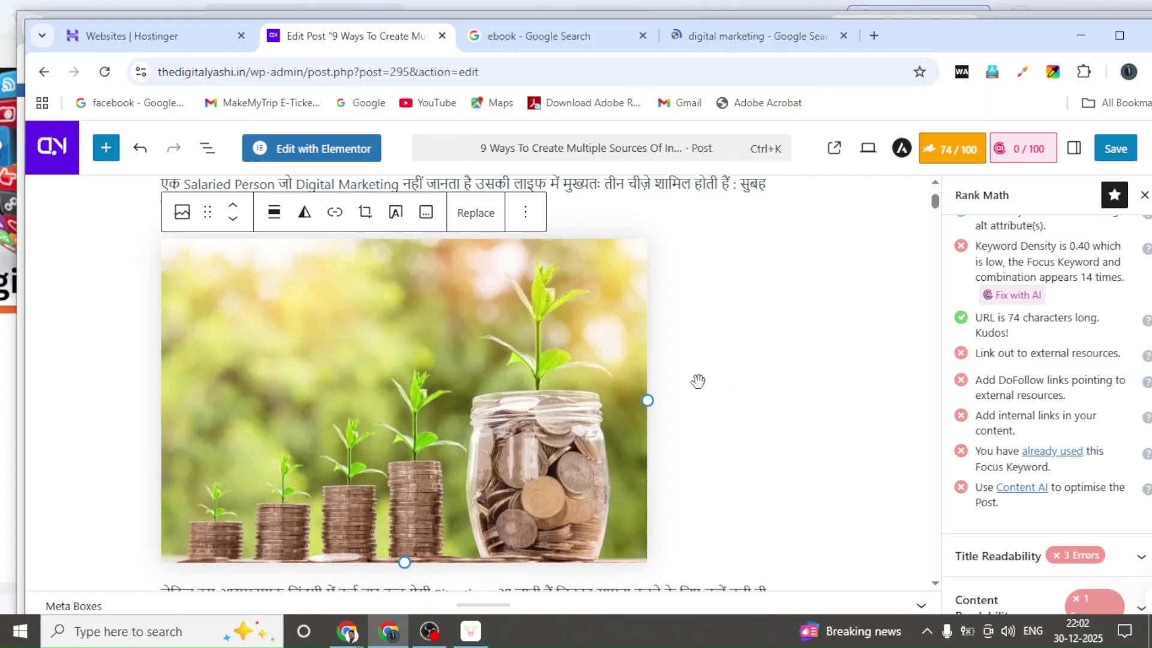
# Look through the post's opening sections, images and headings for places where keyword links could go.
pyautogui.scroll(3, 698, 381)
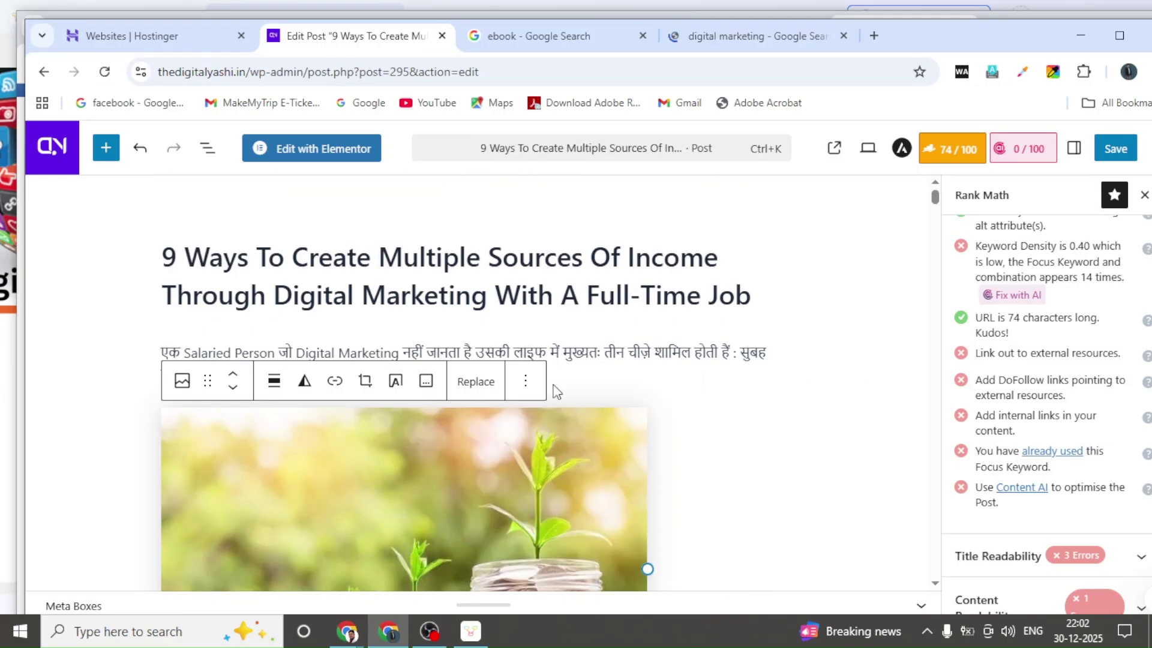
pyautogui.scroll(-2, 312, 313)
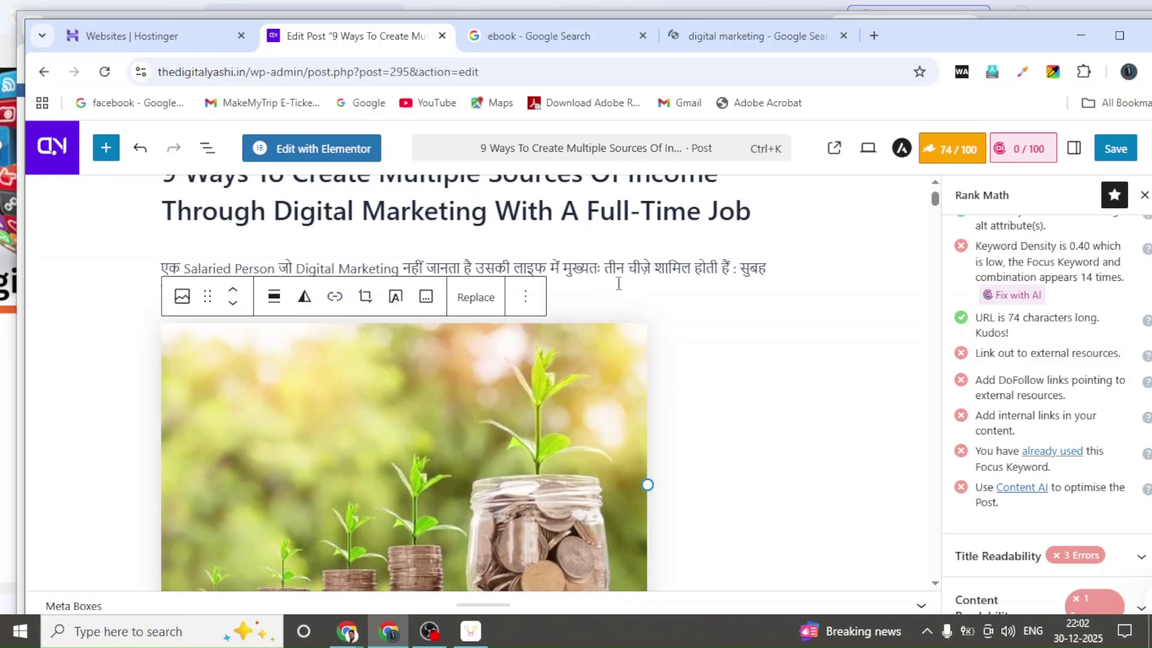
pyautogui.scroll(-8, 683, 330)
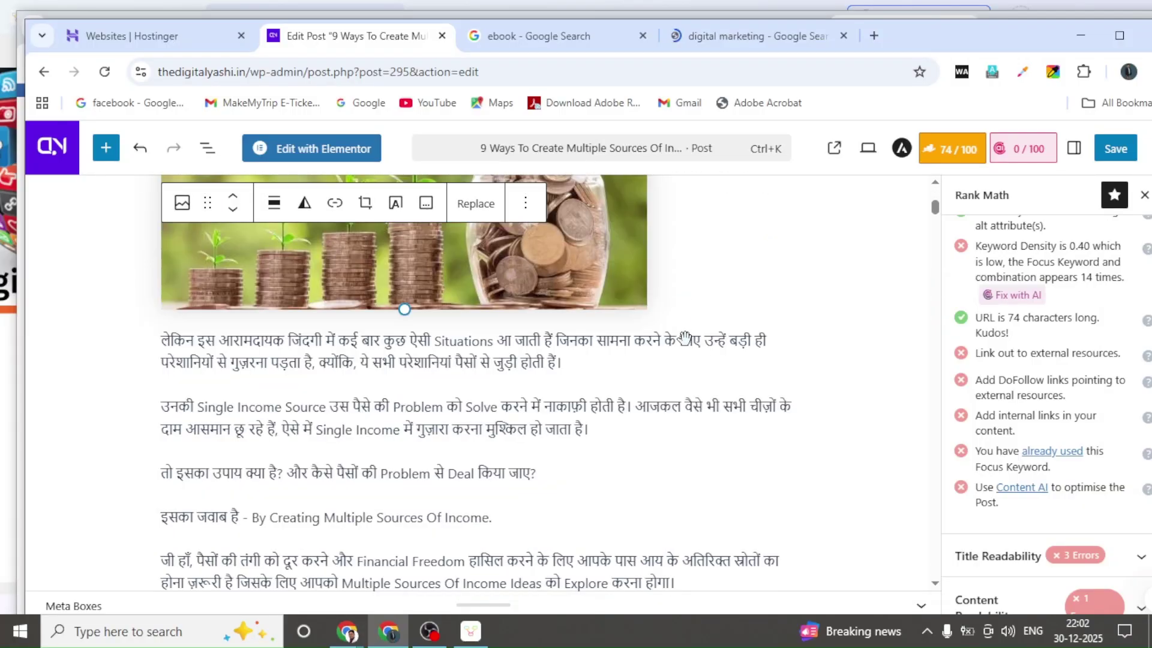
pyautogui.scroll(-15, 687, 340)
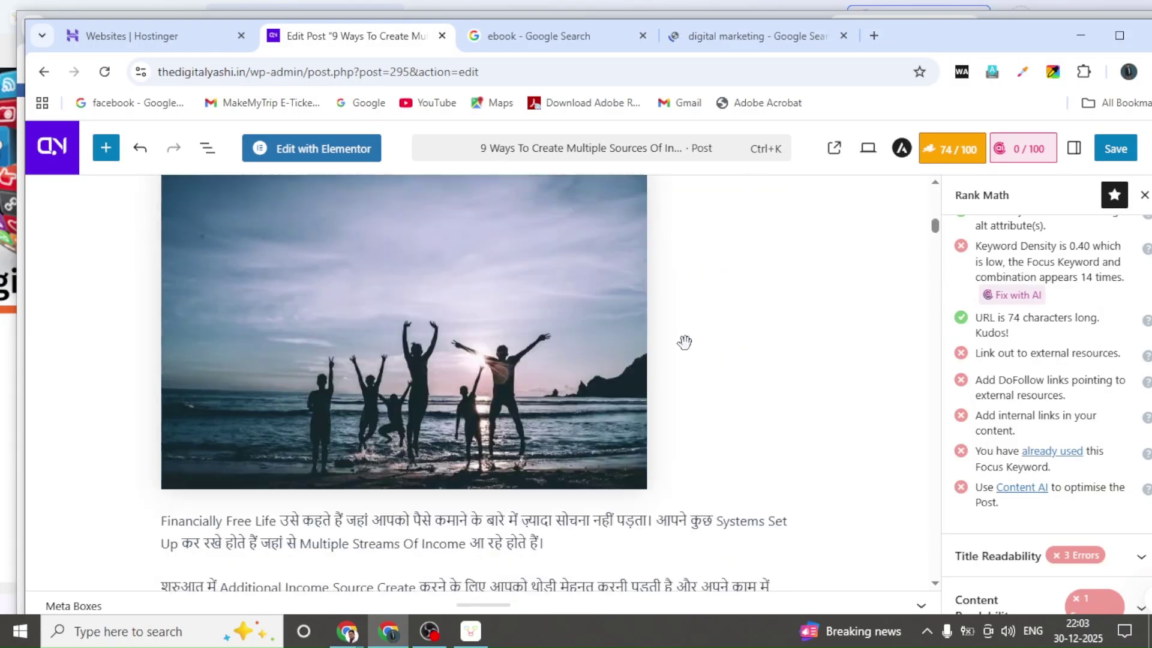
pyautogui.scroll(-15, 685, 345)
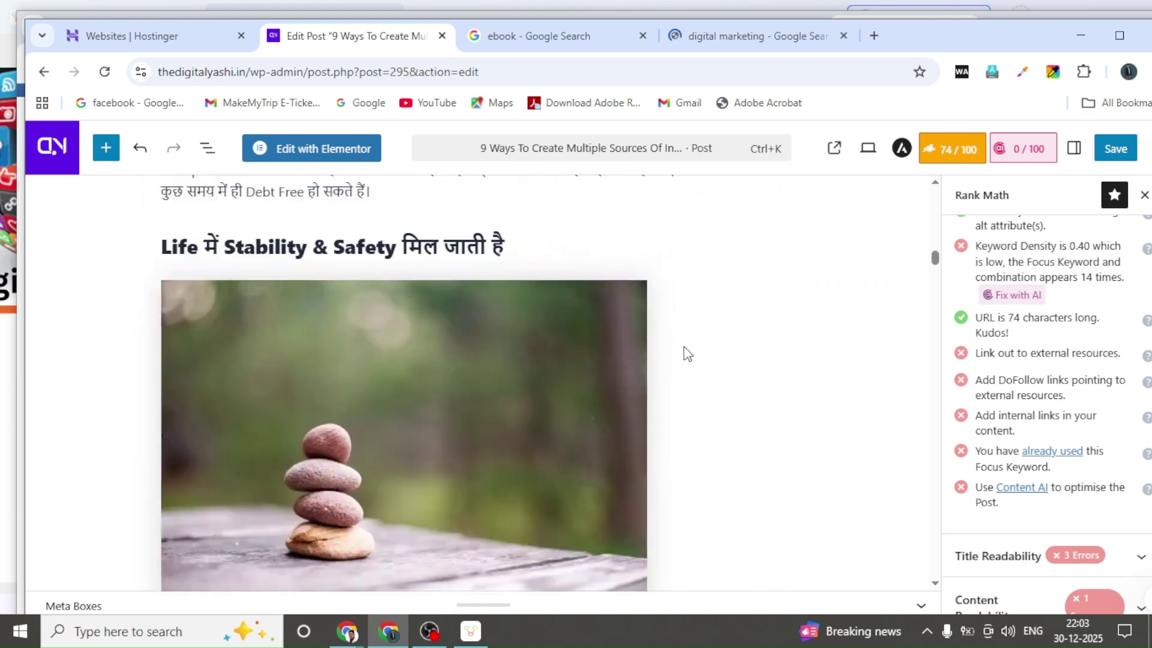
pyautogui.scroll(-9, 480, 343)
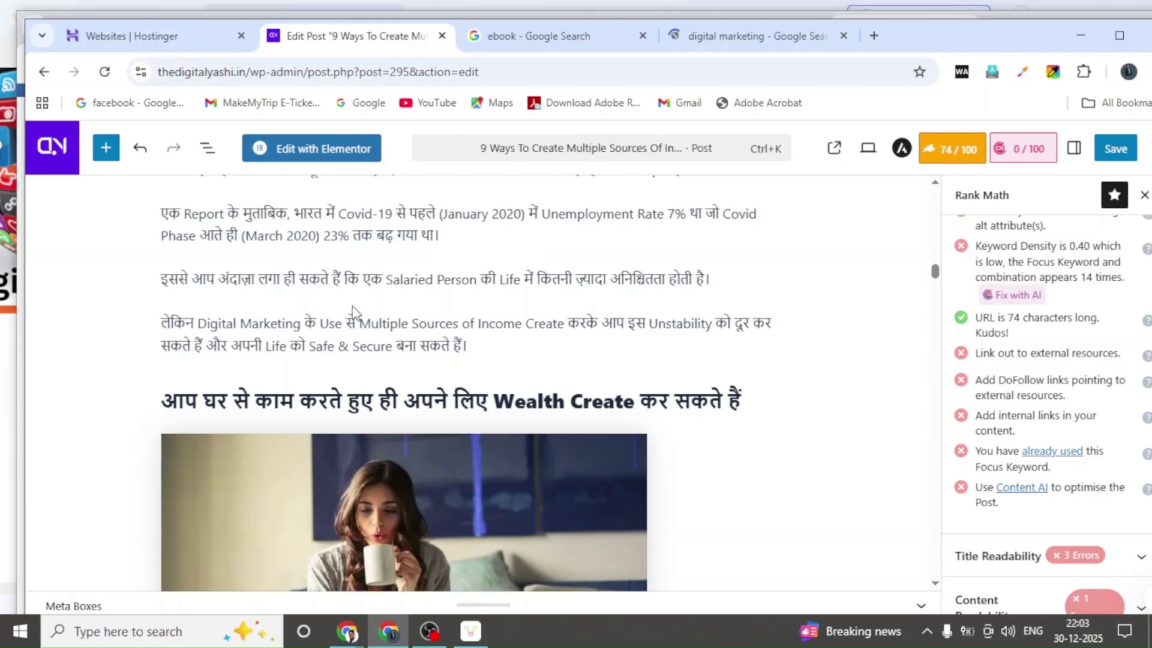
pyautogui.scroll(2, 356, 310)
pyautogui.scroll(-2, 345, 314)
pyautogui.scroll(-1, 342, 317)
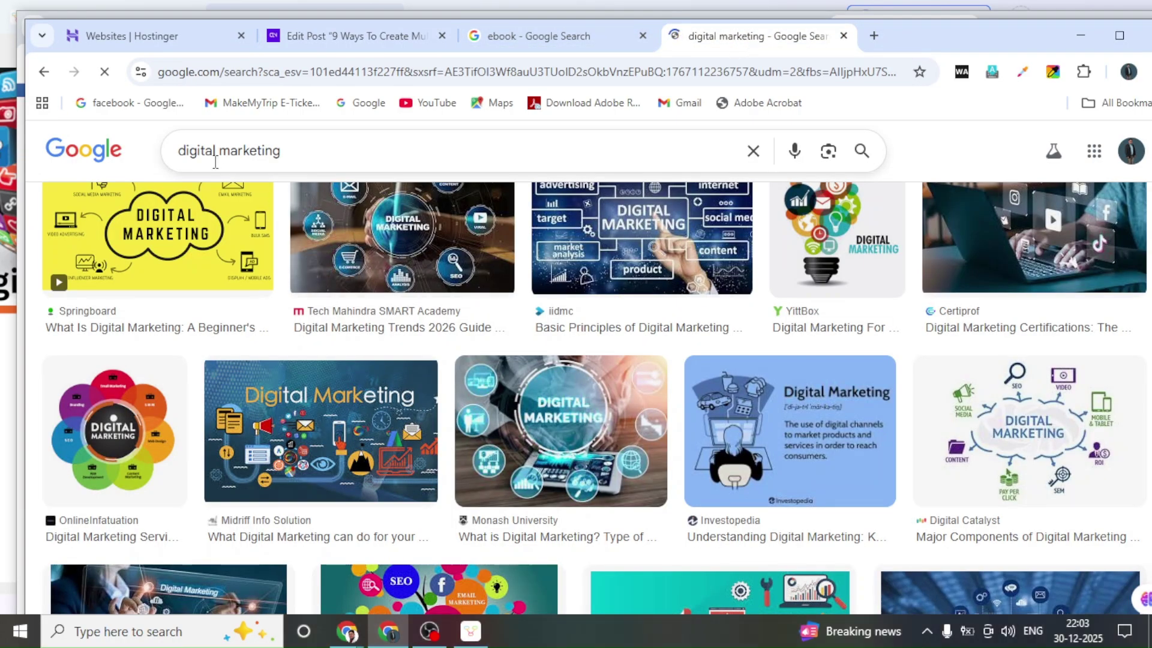
# Show all Google results for "digital marketing", open the Digital Marketing Institute site and look through its home page down to the footer links.
pyautogui.scroll(3, 311, 239)
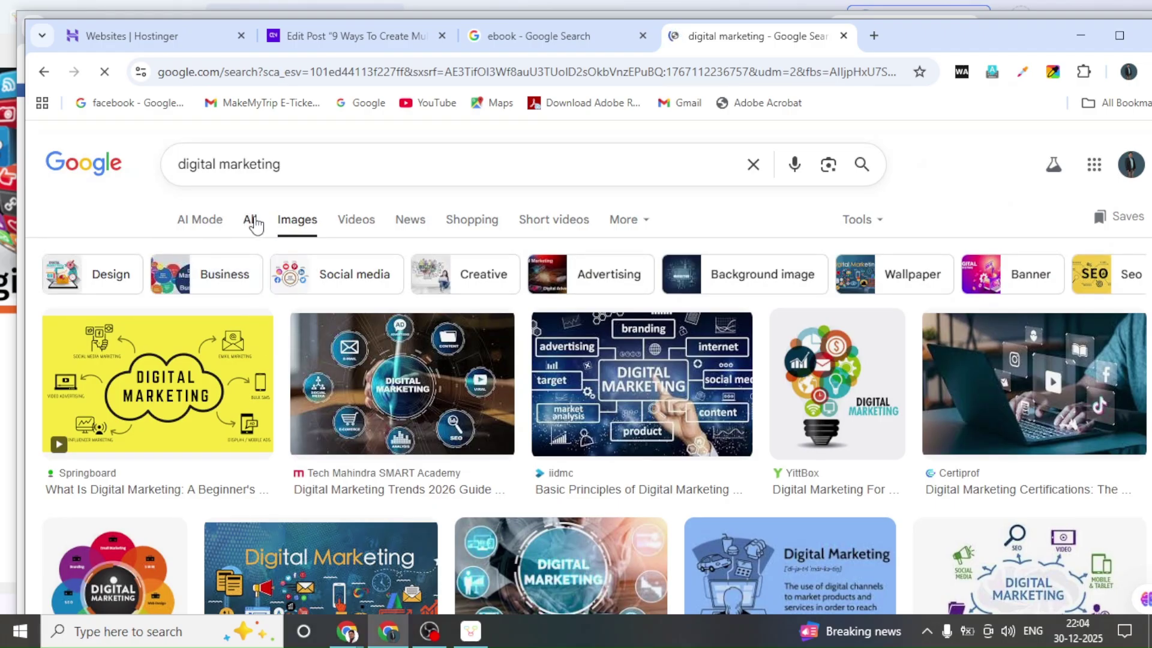
pyautogui.click(252, 220)
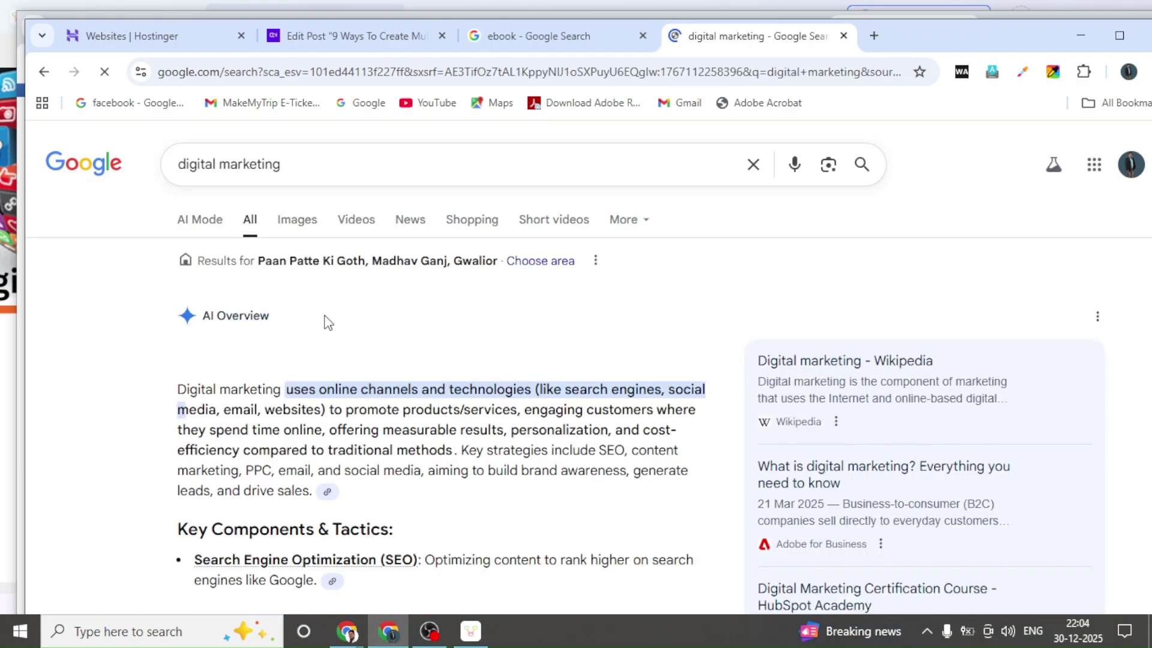
pyautogui.scroll(-5, 328, 322)
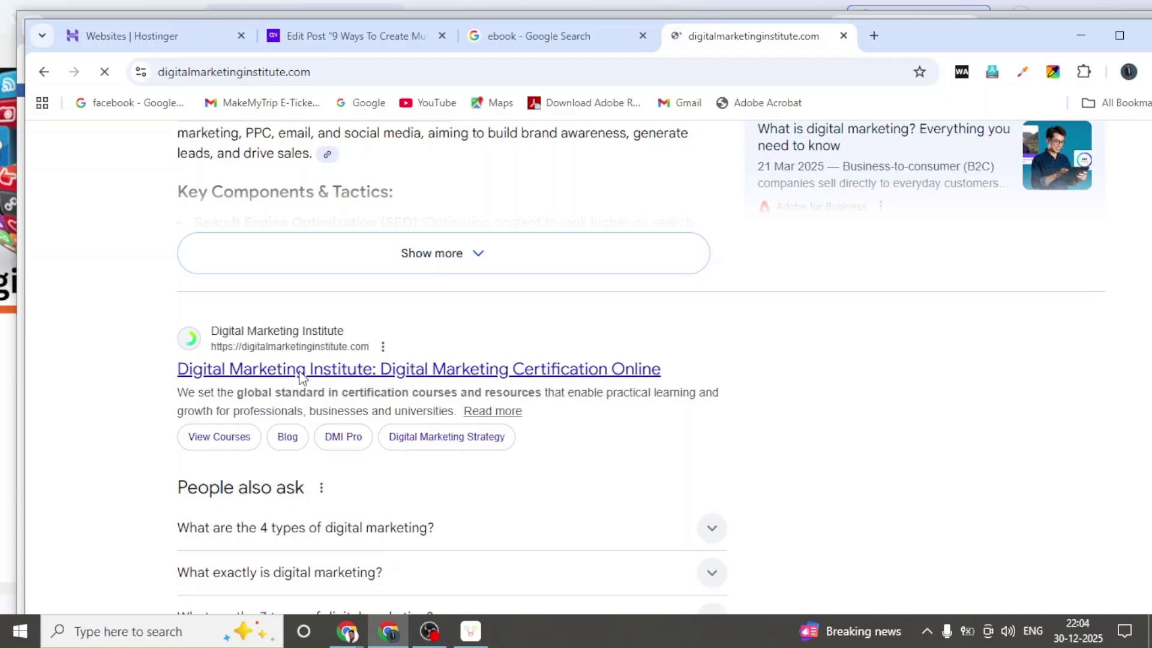
pyautogui.scroll(-10, 239, 340)
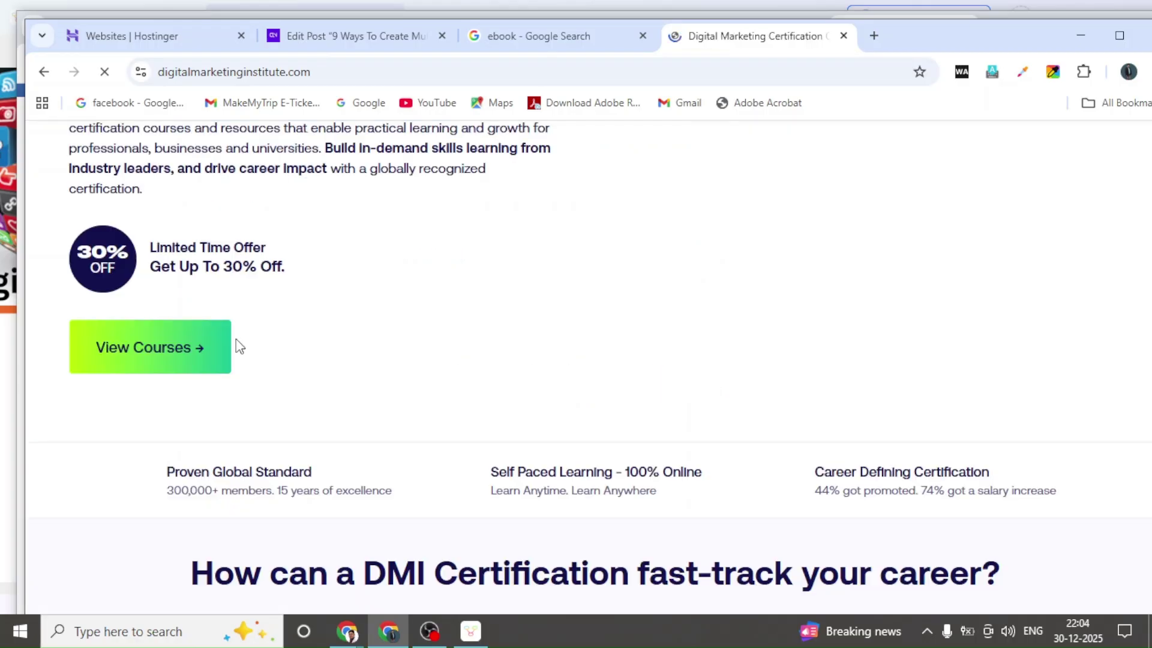
pyautogui.scroll(-6, 240, 339)
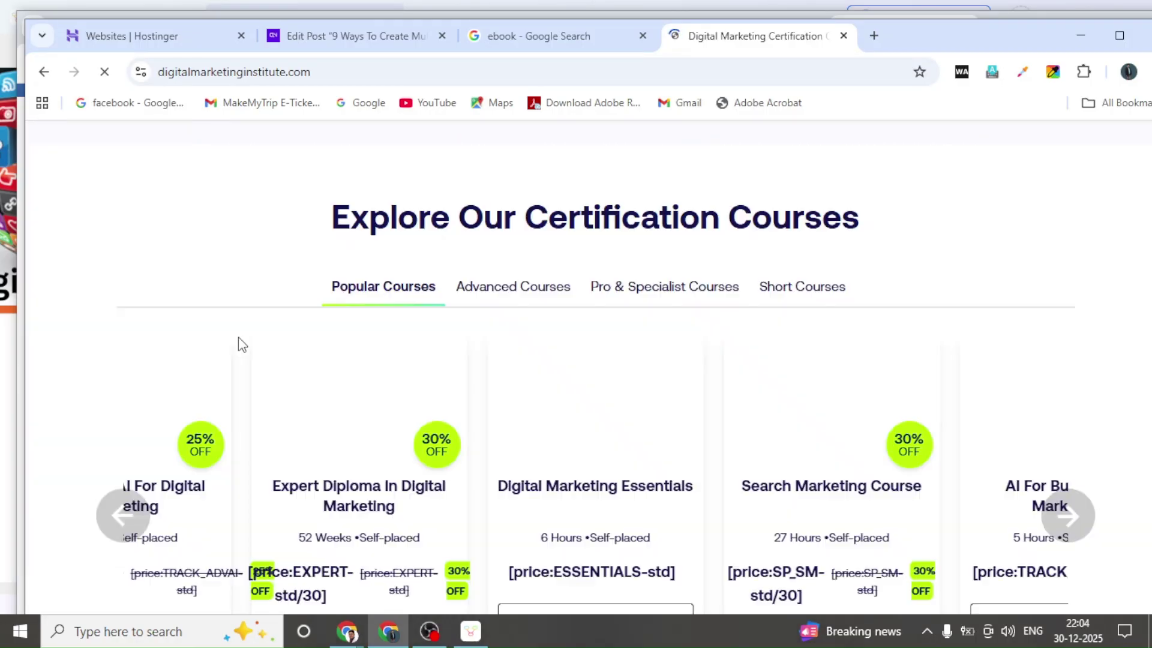
pyautogui.scroll(-3, 242, 344)
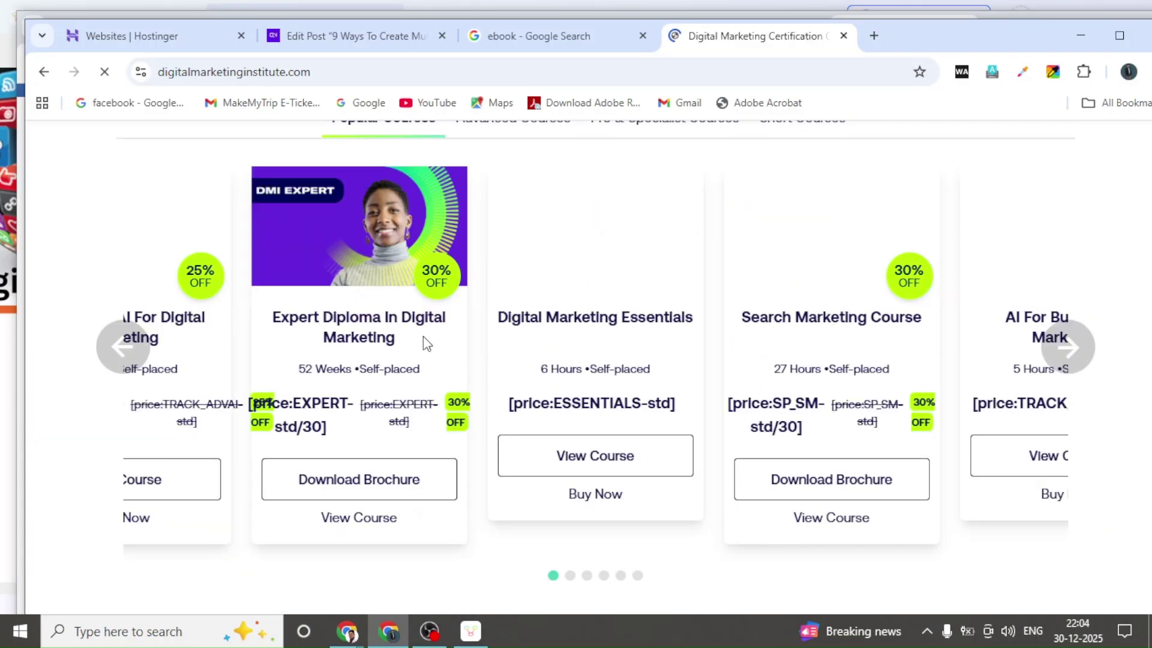
pyautogui.scroll(-10, 423, 337)
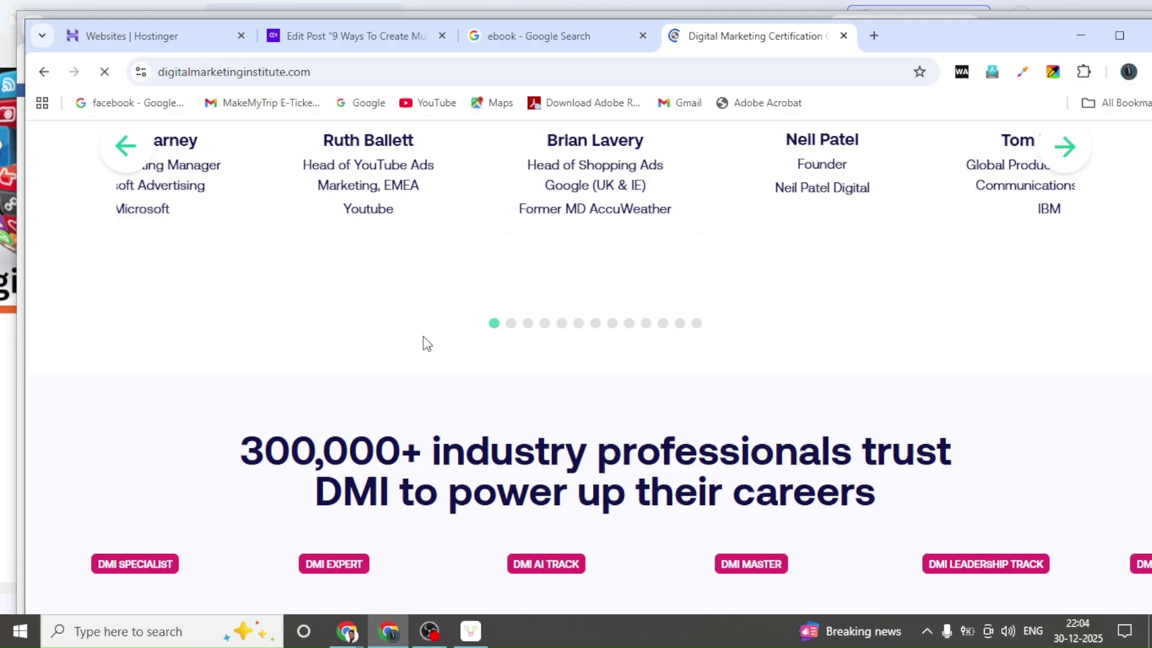
pyautogui.scroll(-10, 423, 337)
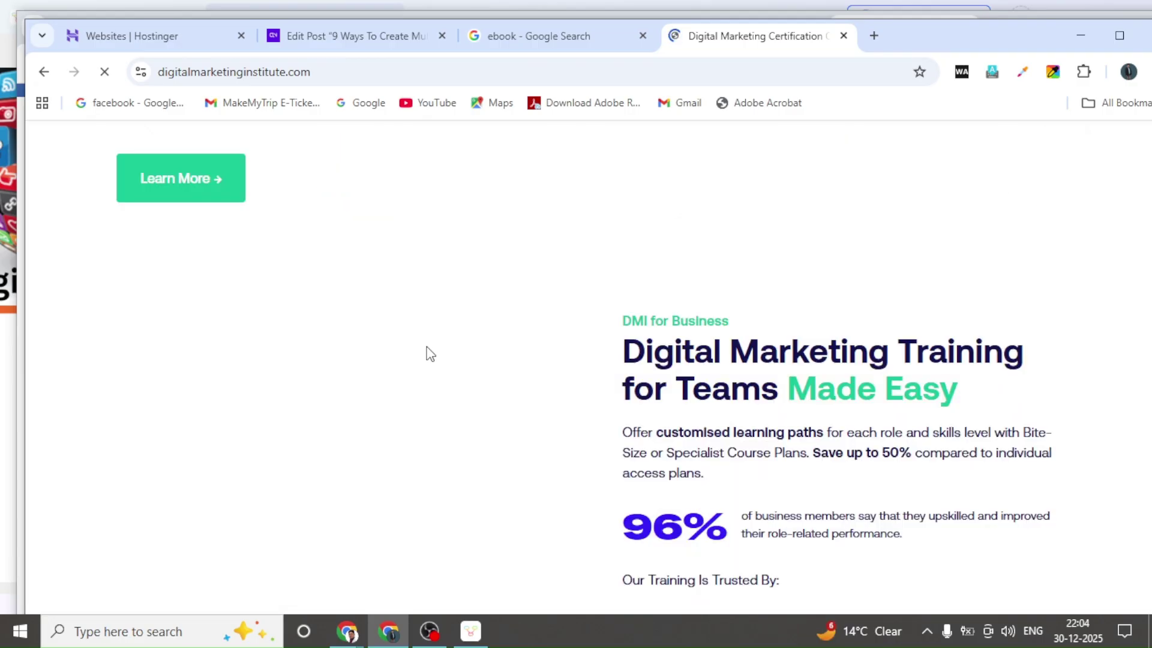
pyautogui.scroll(-5, 431, 354)
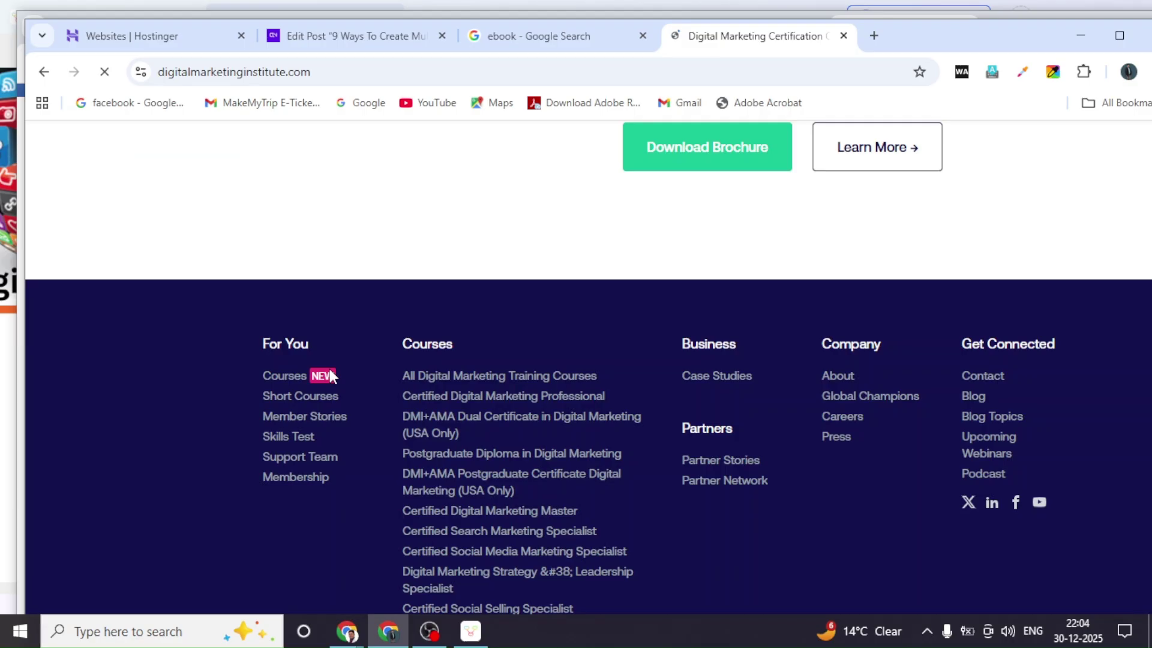
pyautogui.scroll(15, 539, 326)
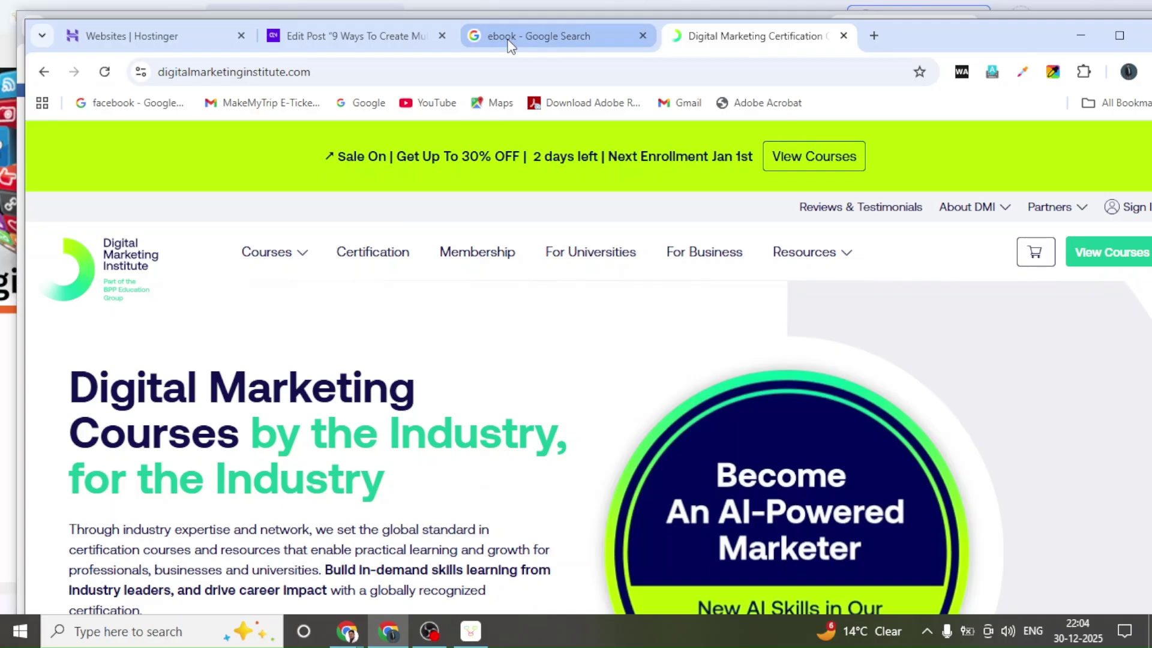
# Close the Digital Marketing Institute page and open digitalajadi.com in a new browser tab.
pyautogui.click(389, 633)
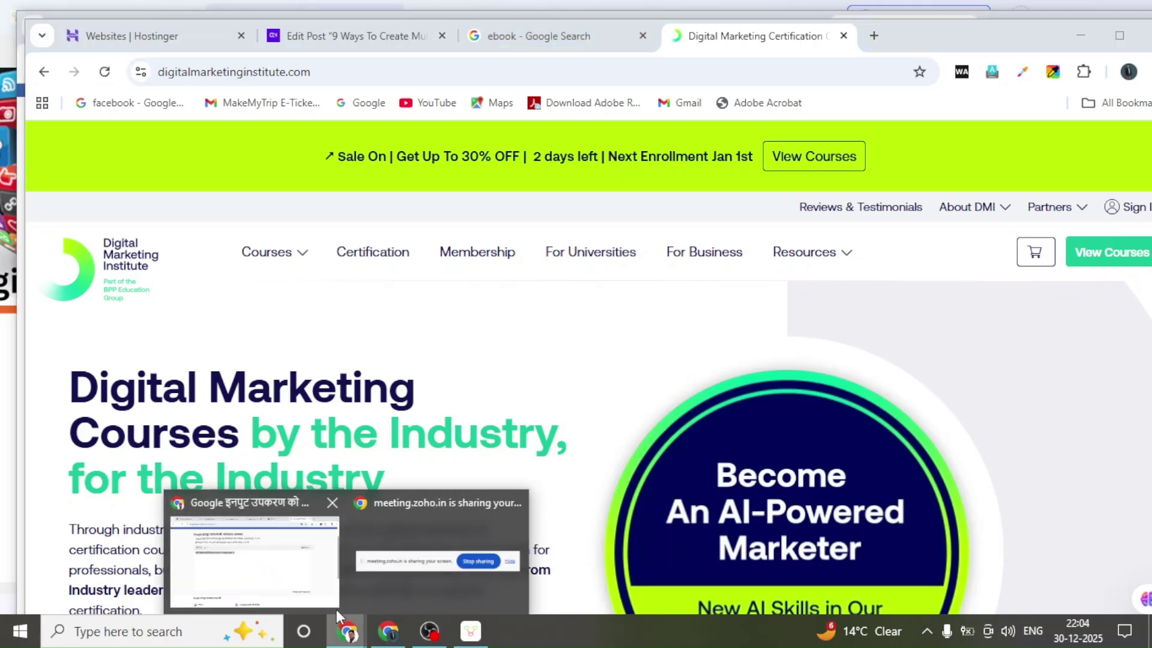
pyautogui.click(391, 643)
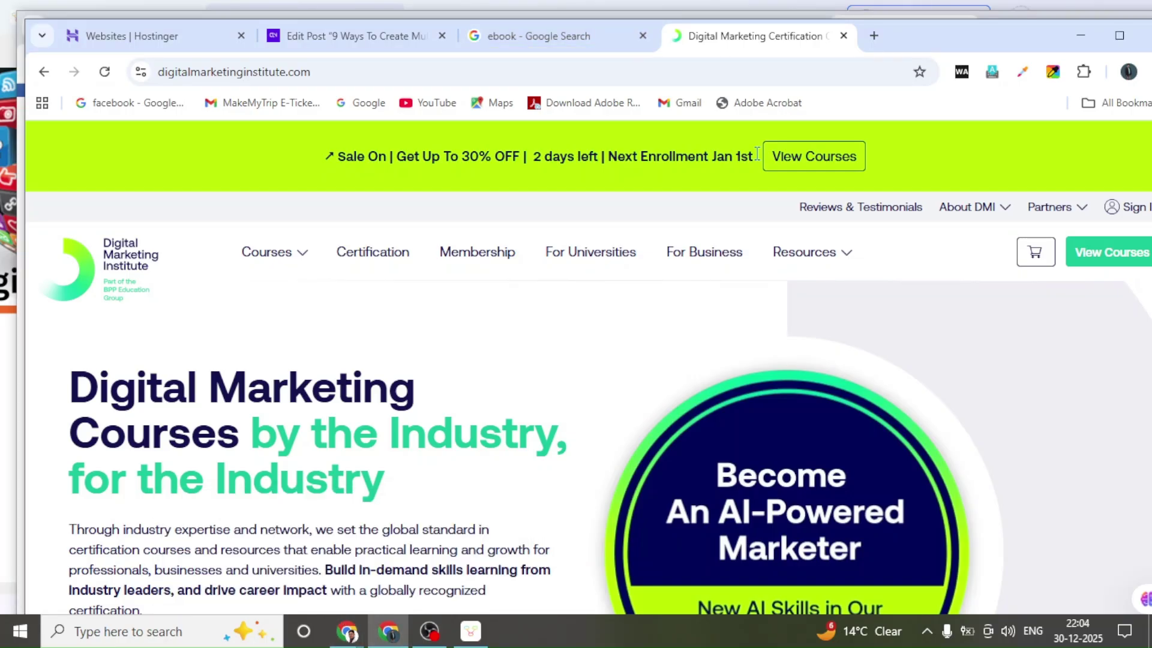
pyautogui.click(844, 36)
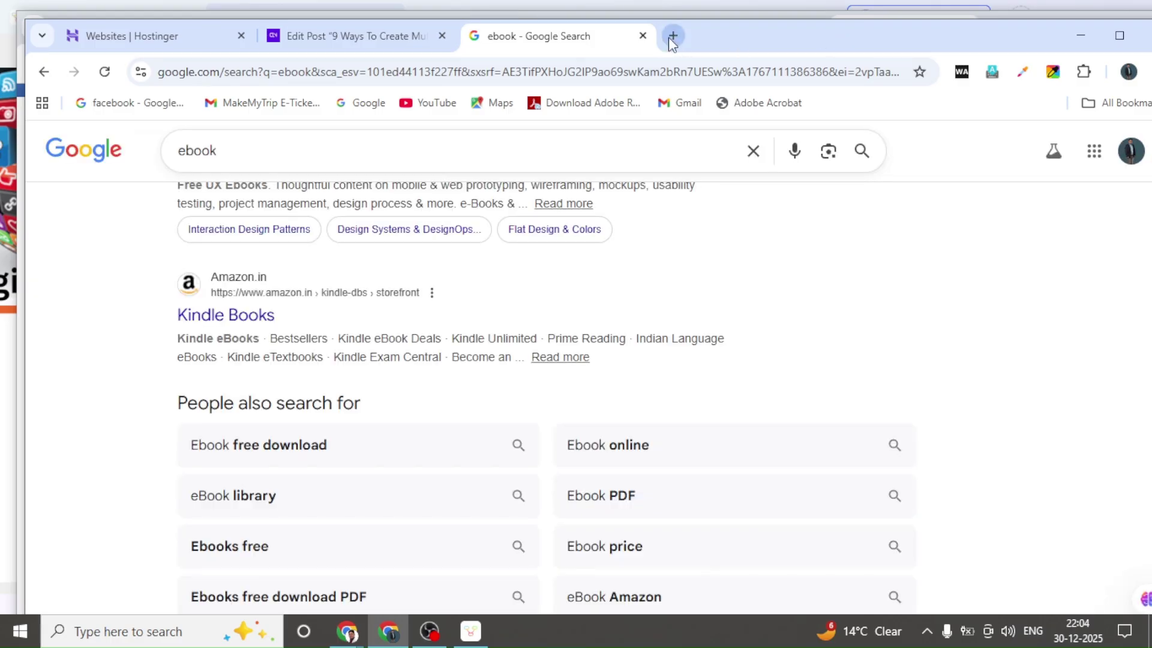
pyautogui.click(672, 37)
pyautogui.write('www')
pyautogui.click(268, 107)
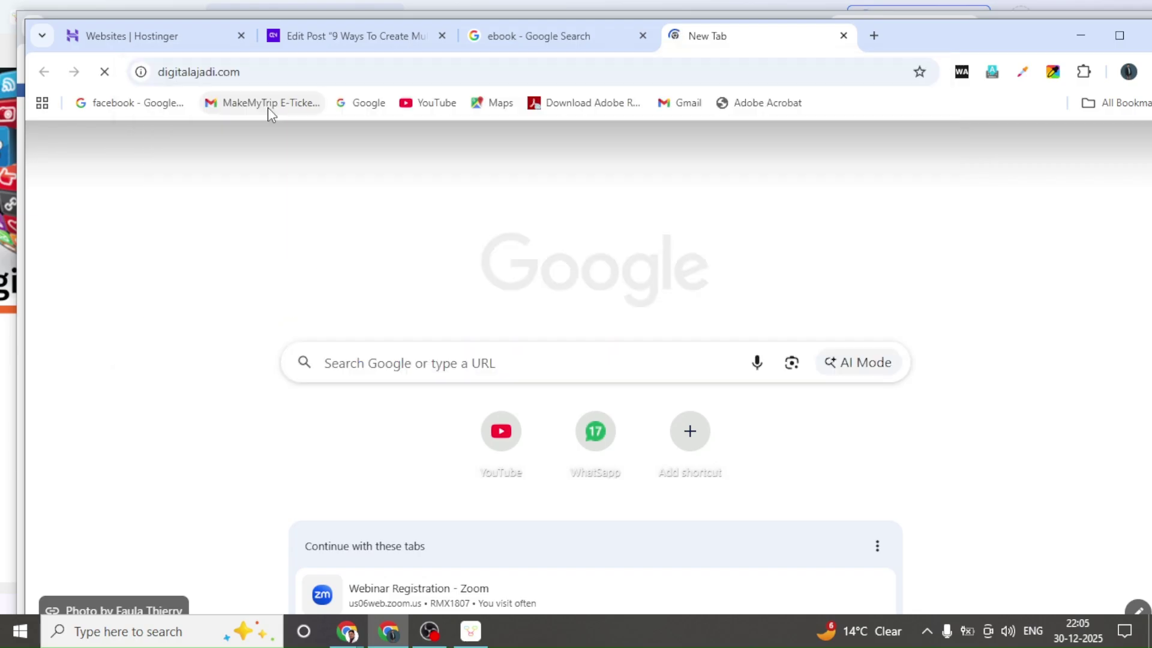
# Return to the post being edited and try to select the words "Digital Marketing" in the opening paragraph.
pyautogui.click(332, 35)
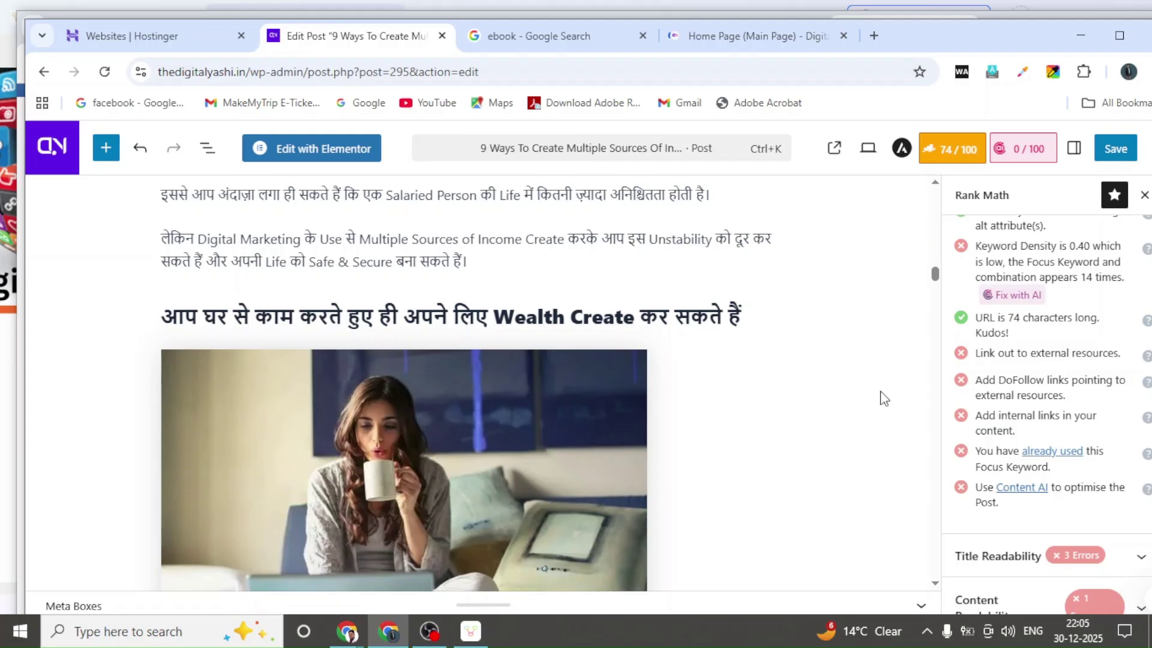
pyautogui.scroll(10, 780, 390)
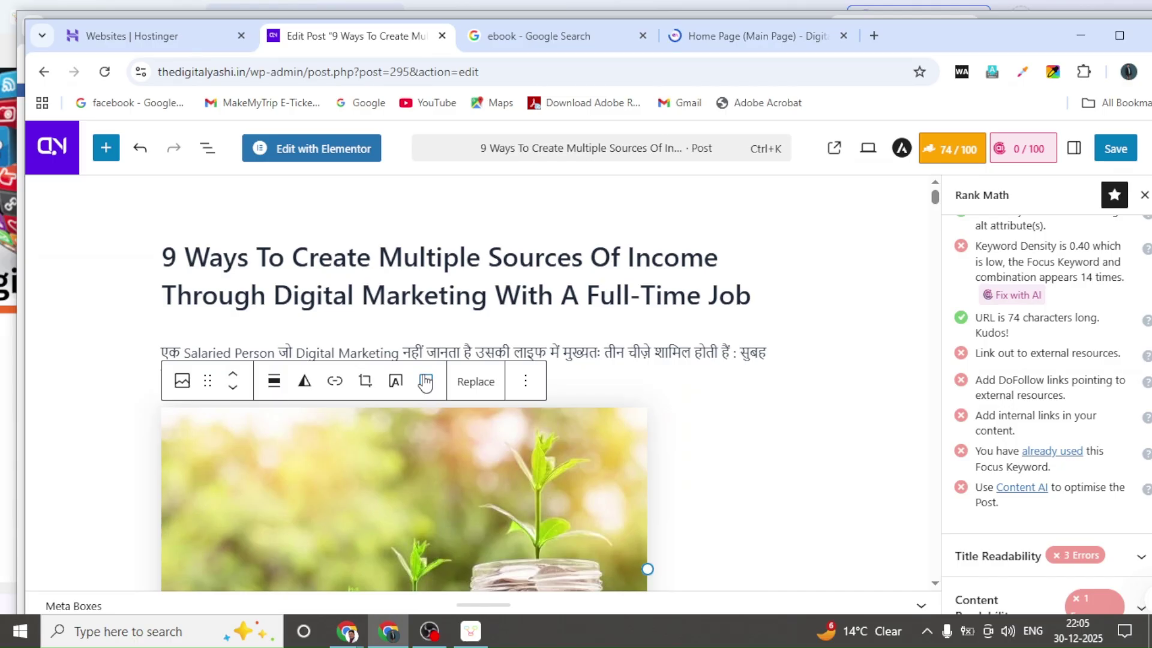
pyautogui.scroll(-3, 614, 305)
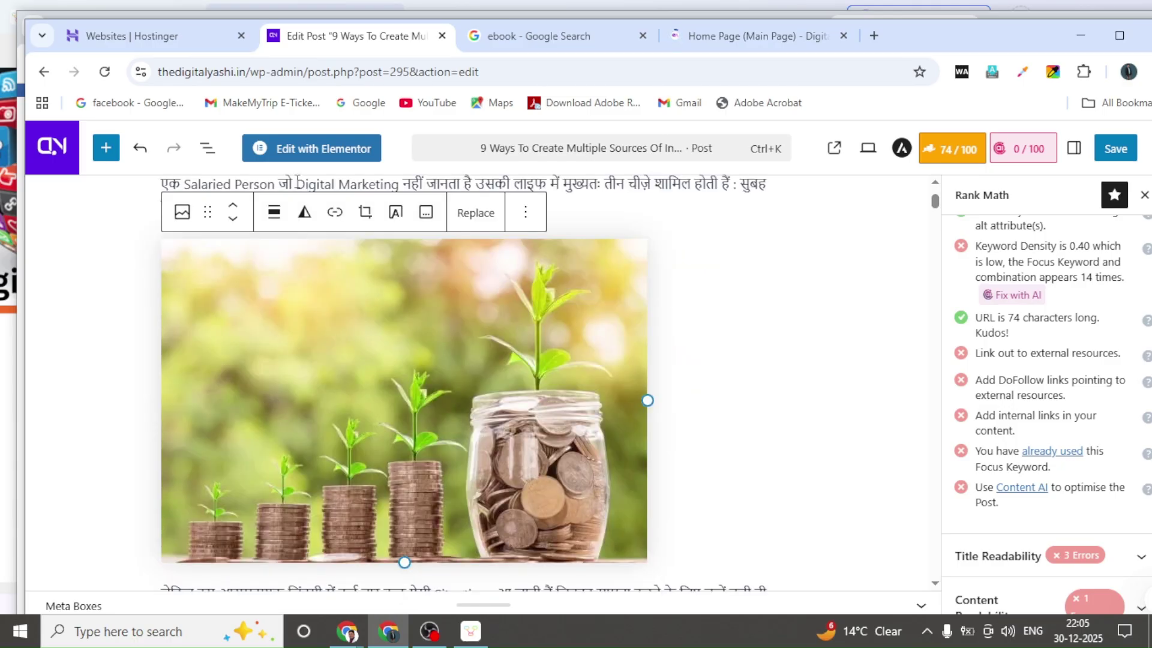
pyautogui.moveTo(297, 182); pyautogui.dragTo(396, 223)
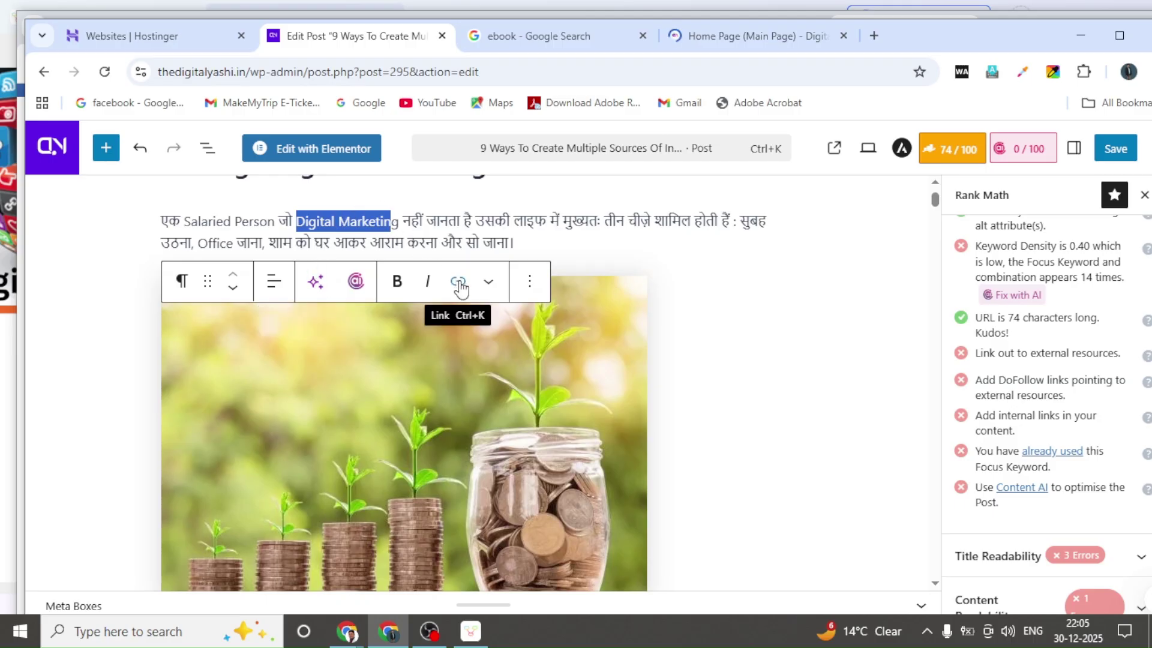
pyautogui.click(608, 261)
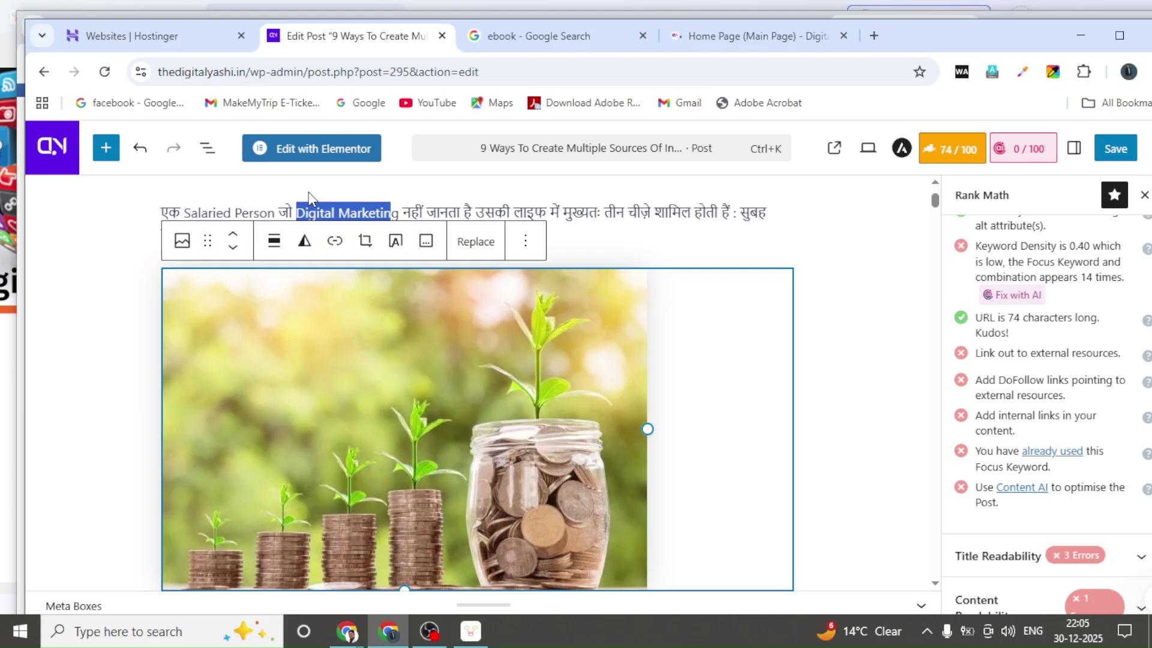
# Link the words "Digital Marketing" in the opening paragraph to the site's own Website Building page.
pyautogui.click(301, 210)
pyautogui.moveTo(297, 212); pyautogui.dragTo(400, 217)
pyautogui.click(311, 207)
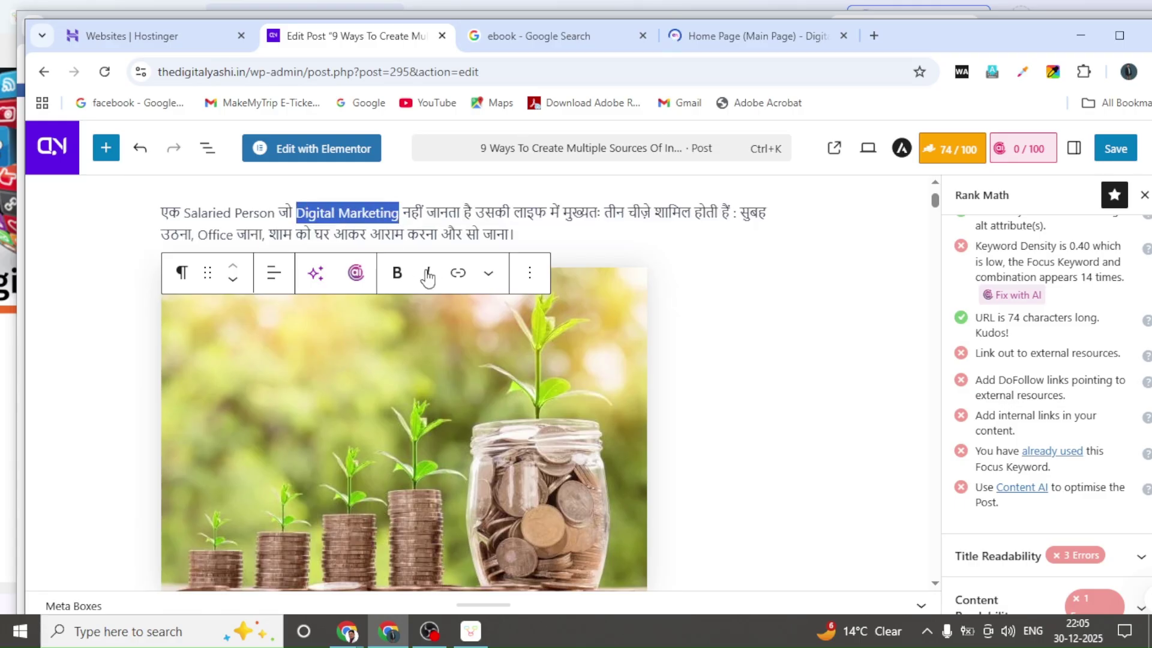
pyautogui.click(458, 275)
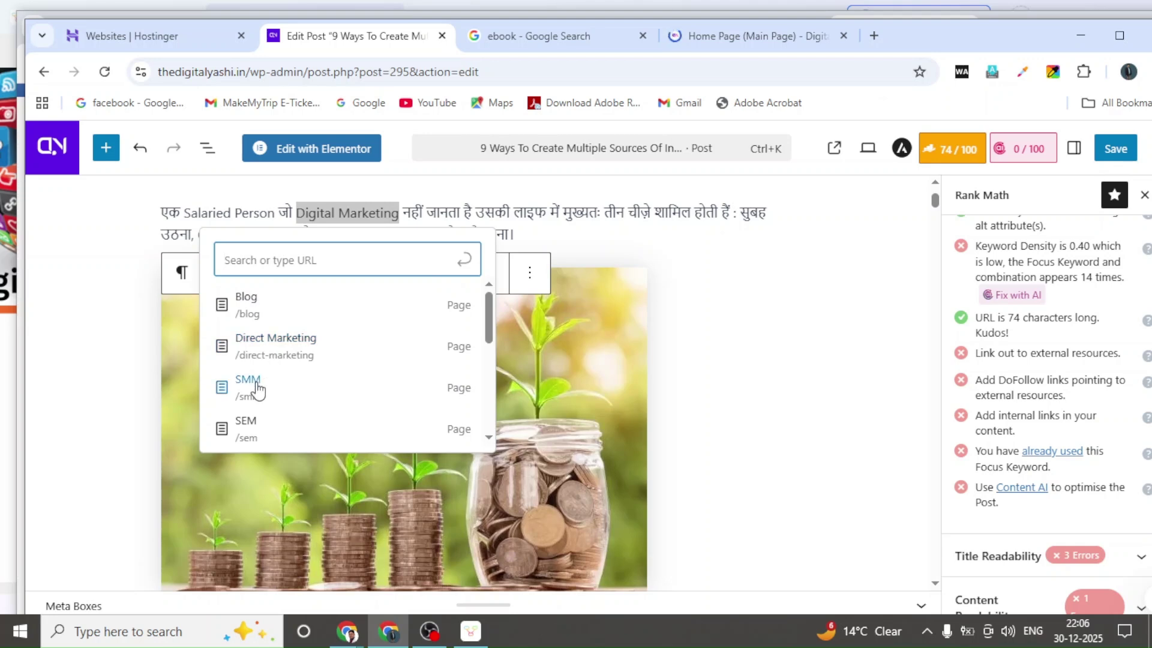
pyautogui.scroll(-3, 269, 404)
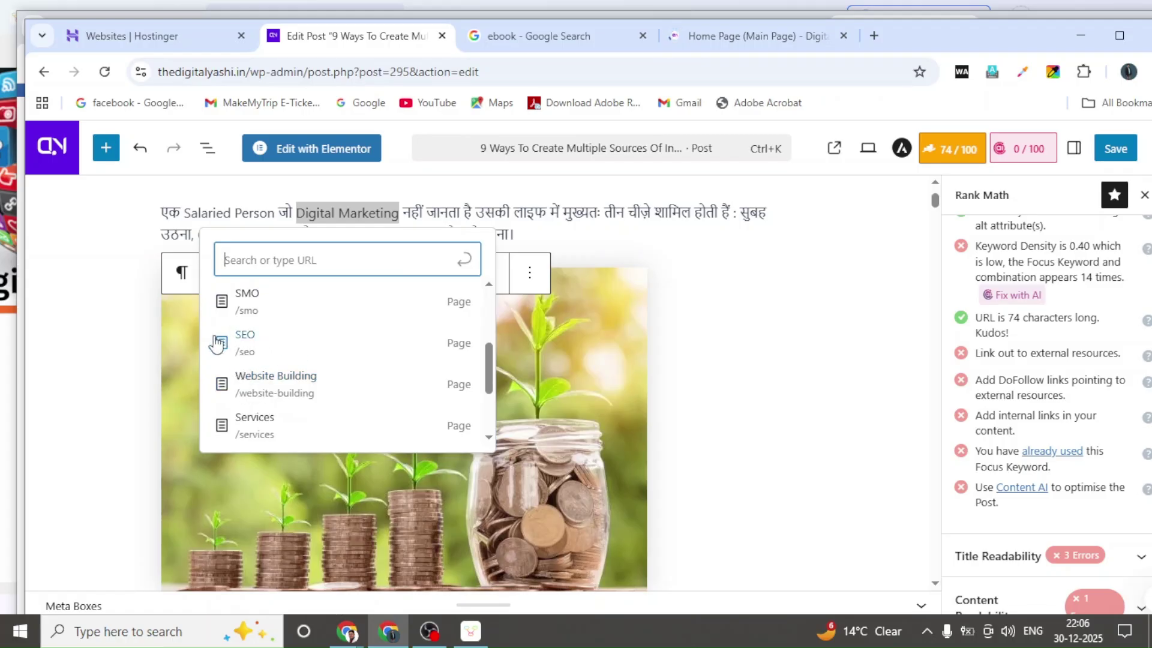
pyautogui.scroll(-2, 261, 353)
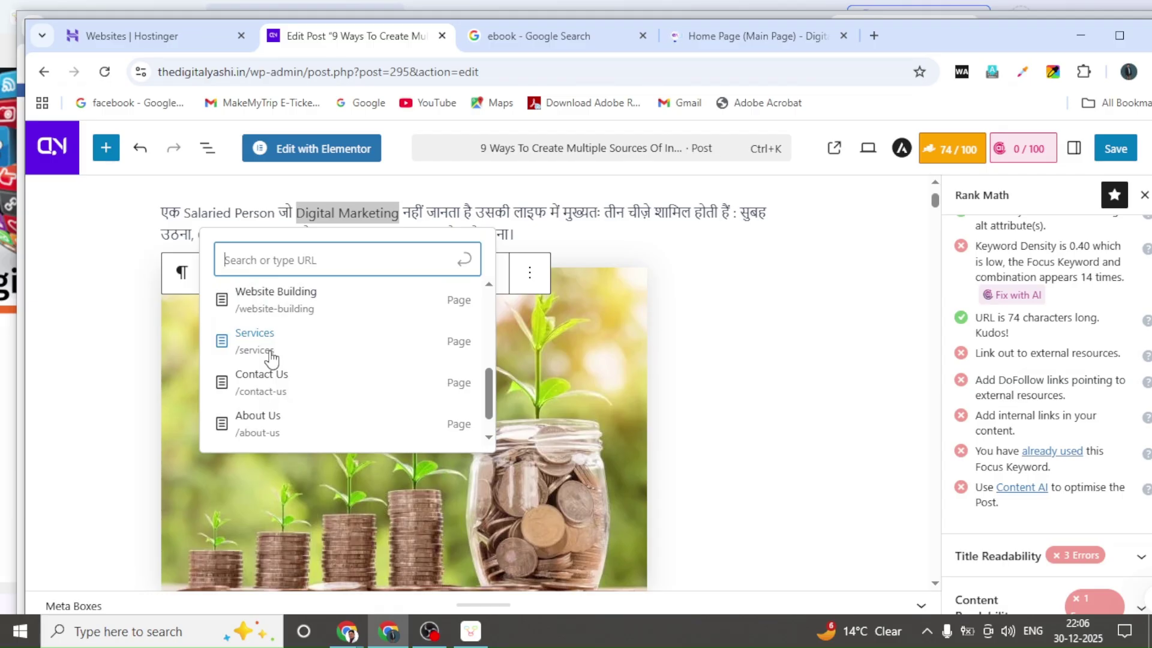
pyautogui.scroll(2, 270, 357)
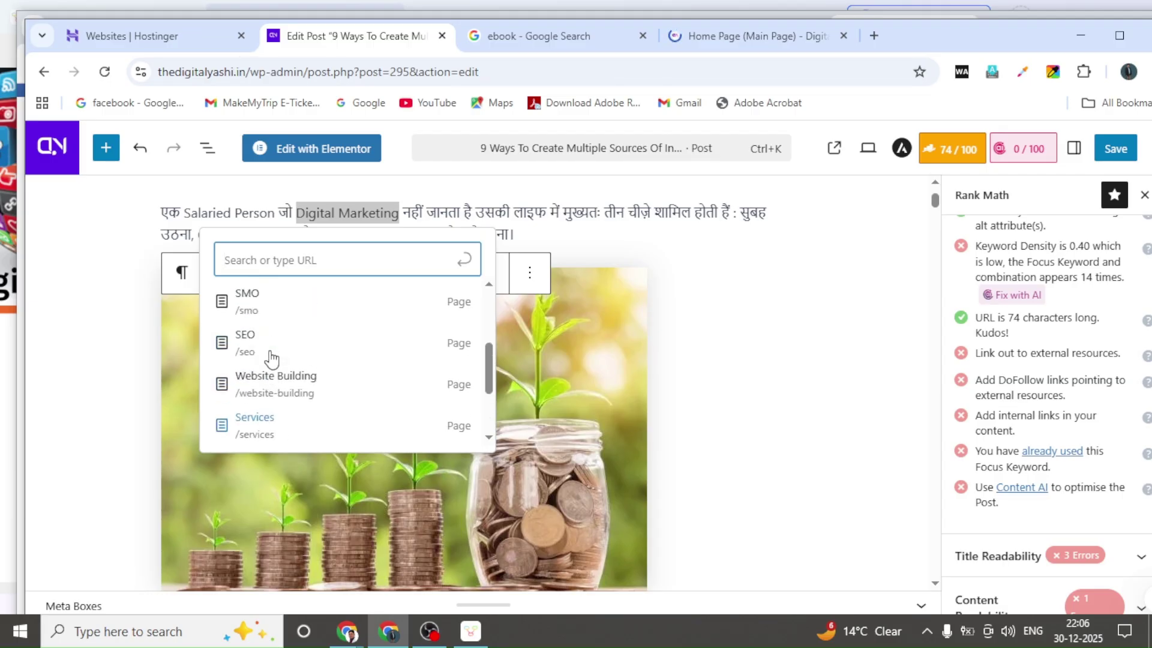
pyautogui.click(250, 389)
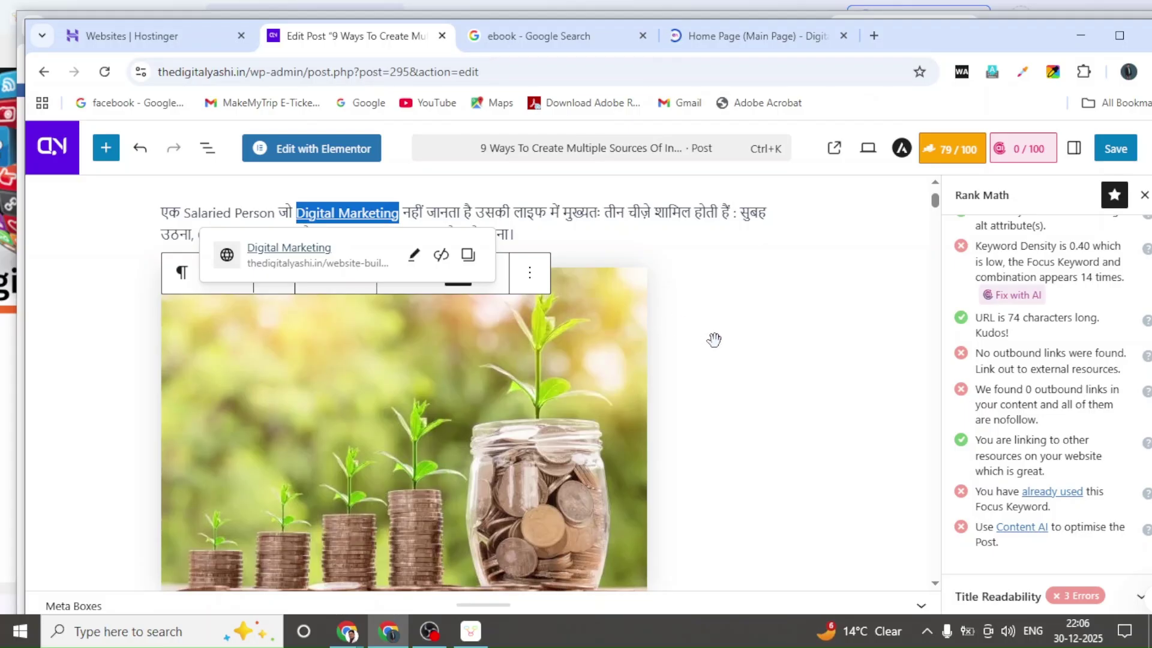
pyautogui.click(744, 293)
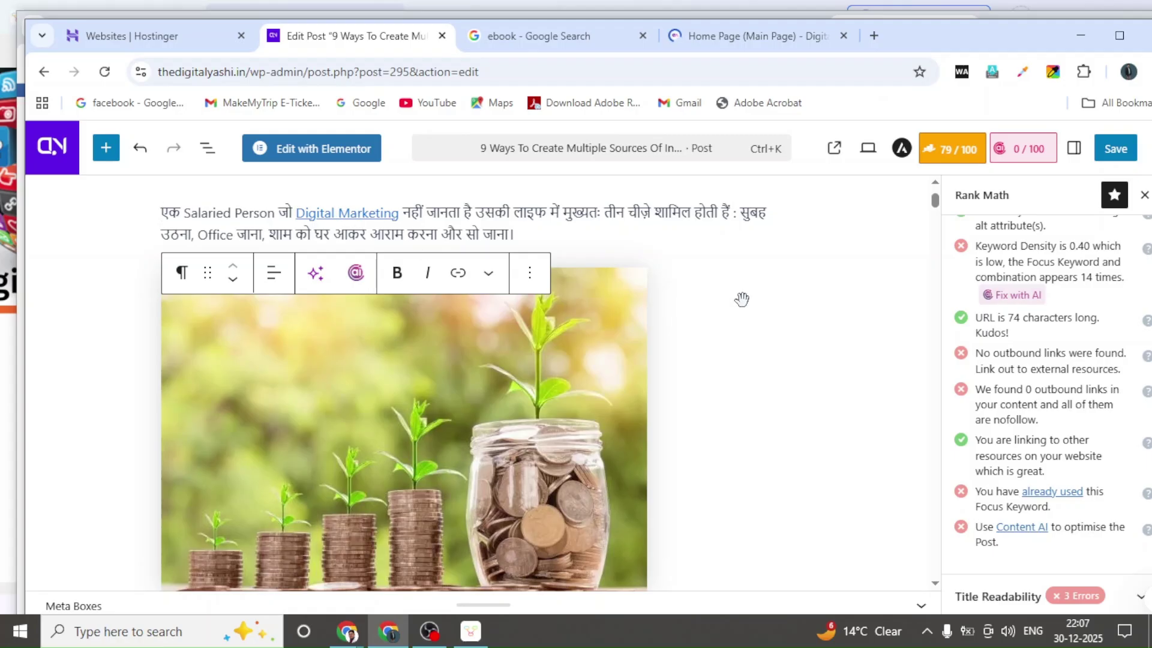
pyautogui.click(594, 279)
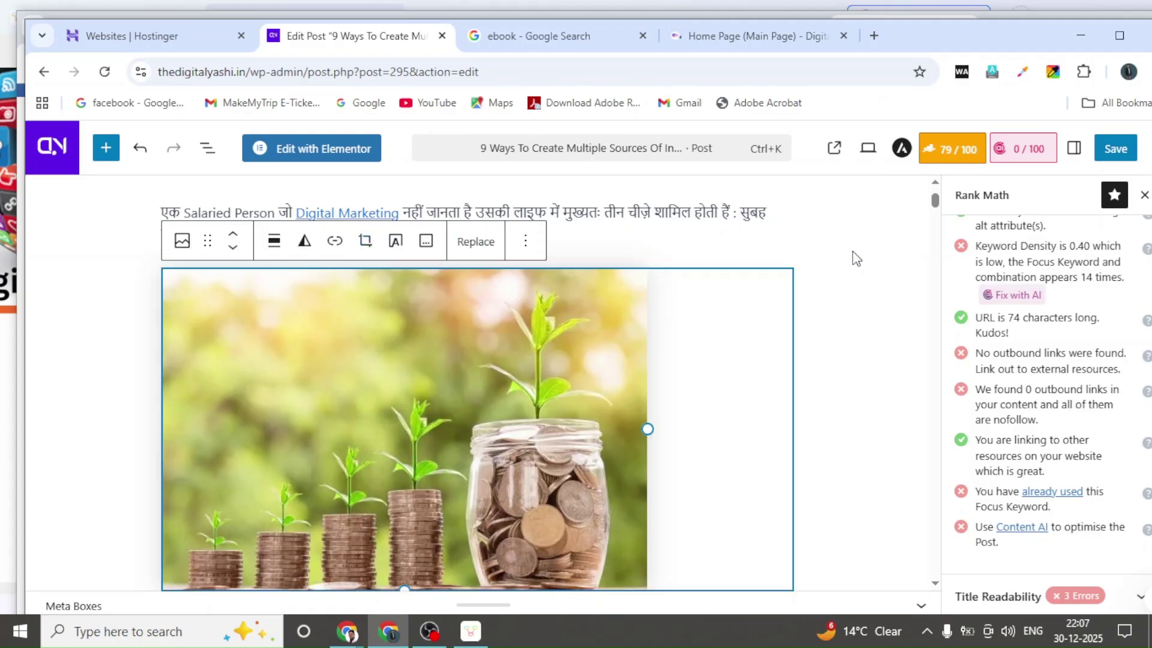
pyautogui.click(867, 236)
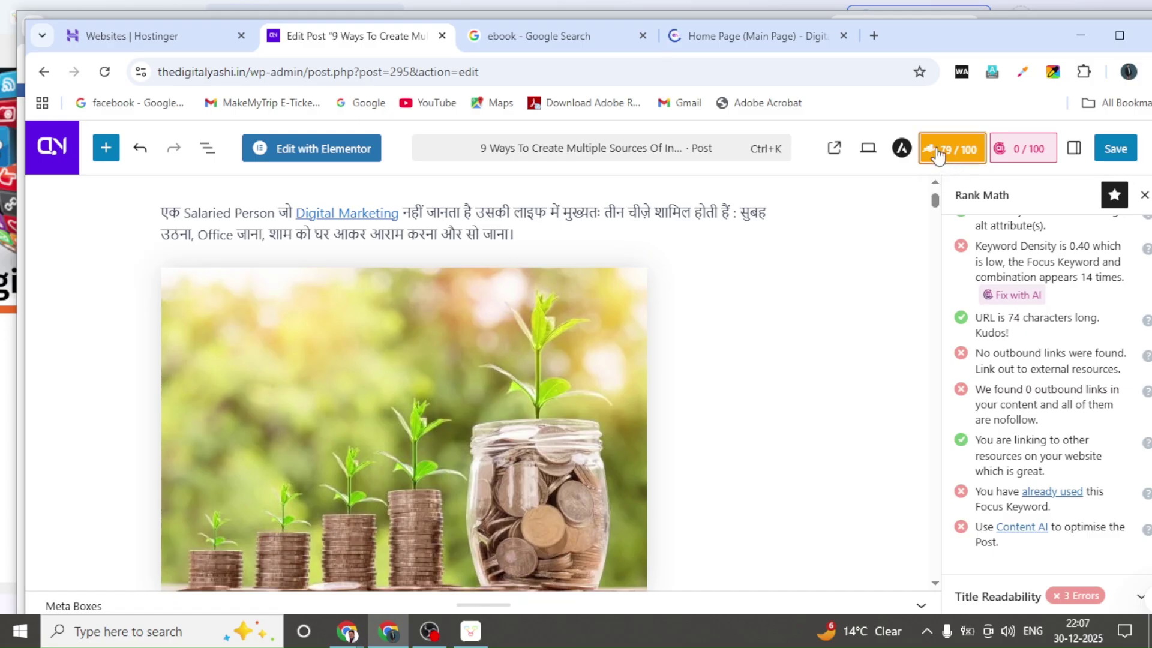
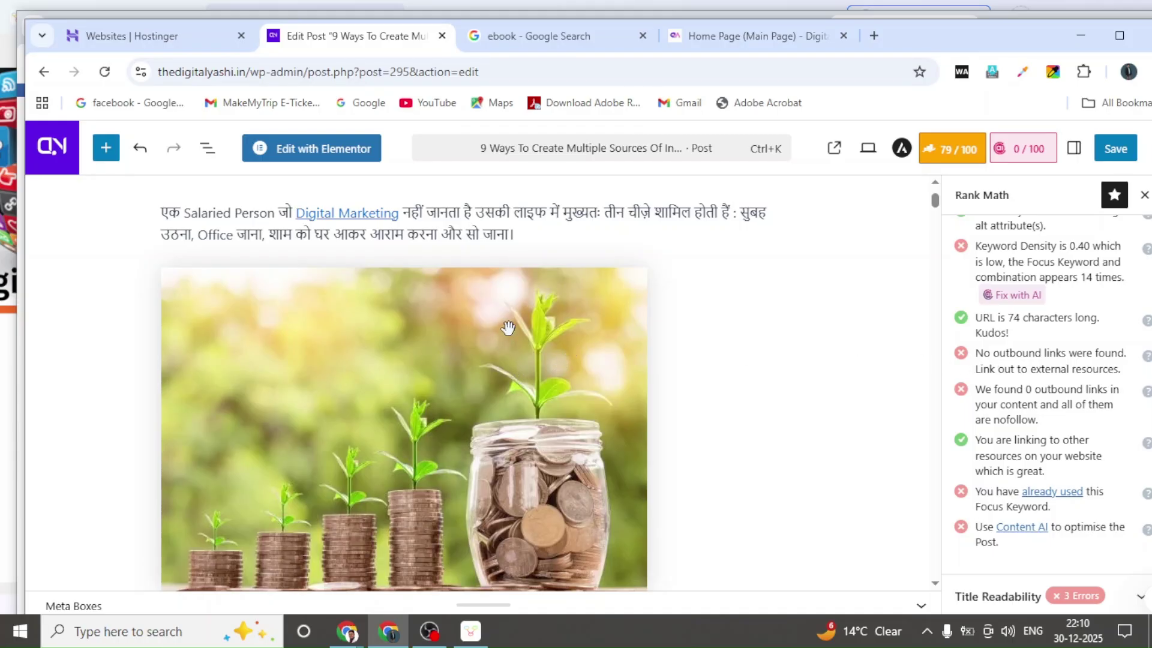
# Read through the post's introduction and the benefits sections, looking for words suited to an external link.
pyautogui.scroll(-1, 499, 290)
pyautogui.scroll(-3, 498, 290)
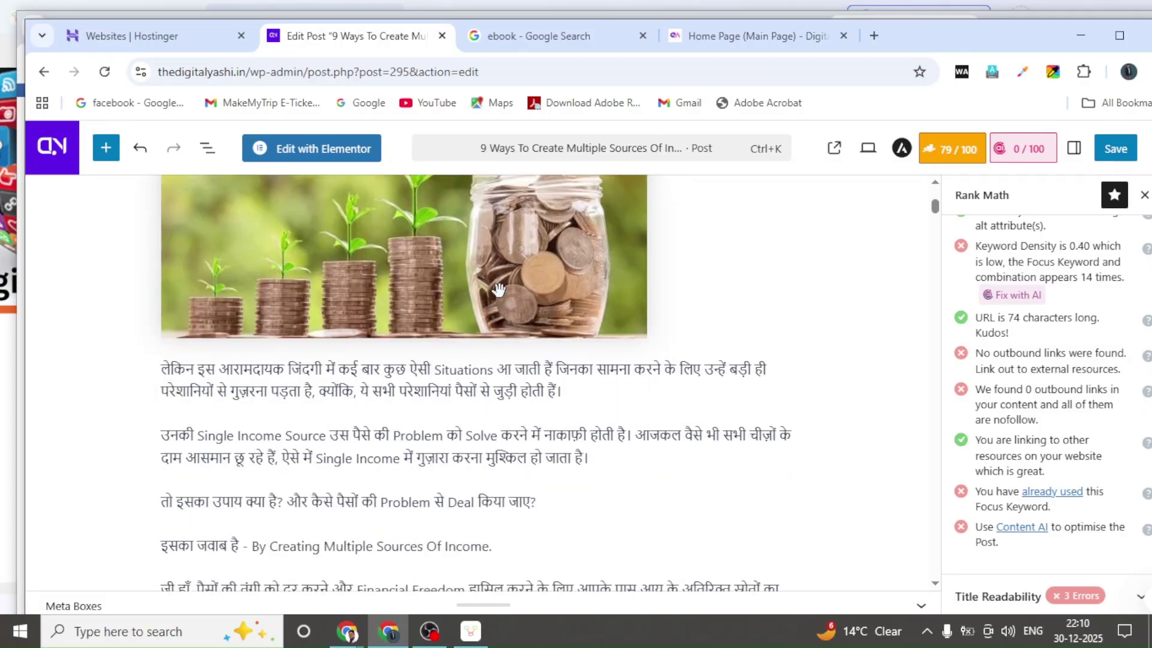
pyautogui.scroll(-2, 498, 290)
pyautogui.scroll(-1, 501, 292)
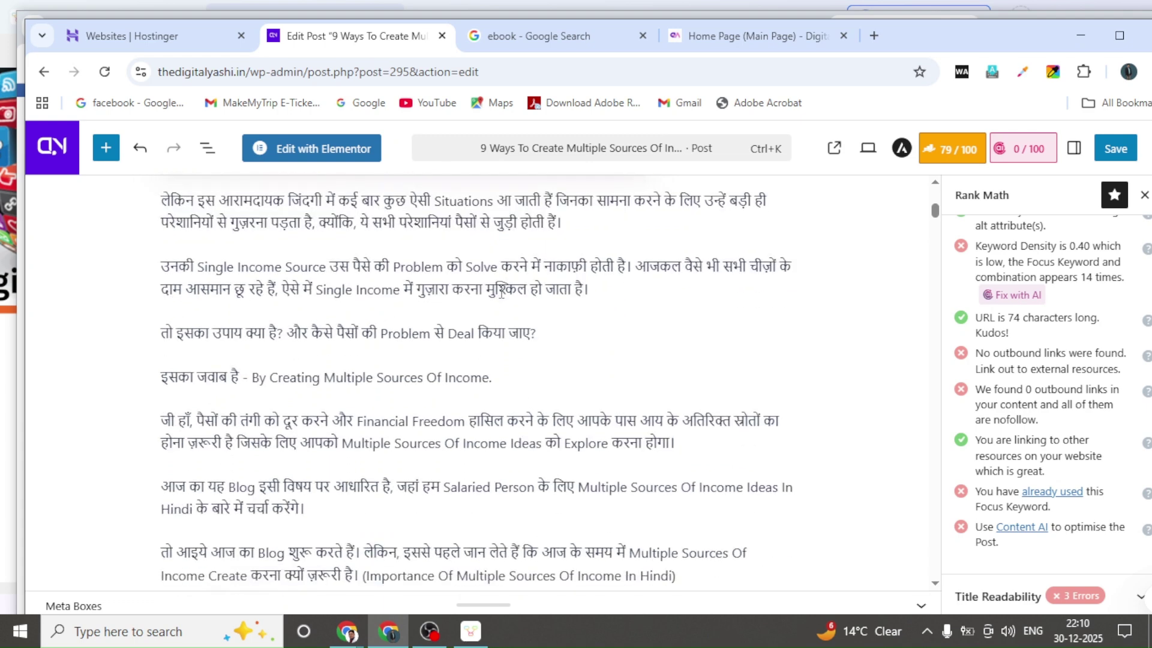
pyautogui.scroll(-1, 501, 292)
pyautogui.scroll(-1, 370, 328)
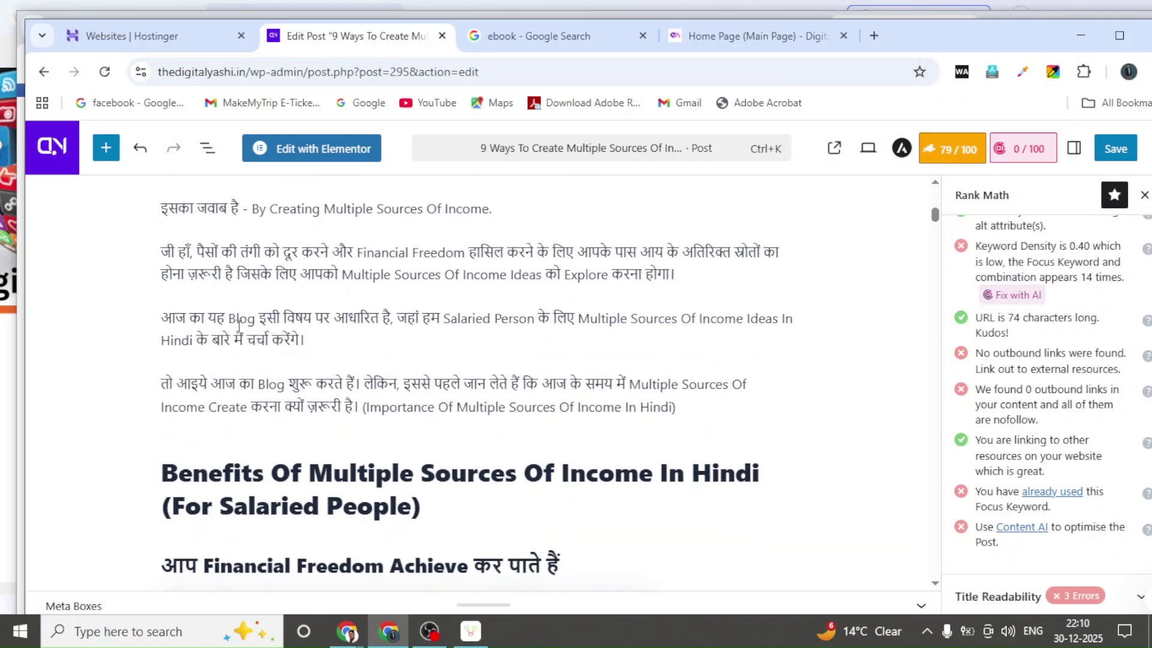
pyautogui.scroll(-1, 427, 345)
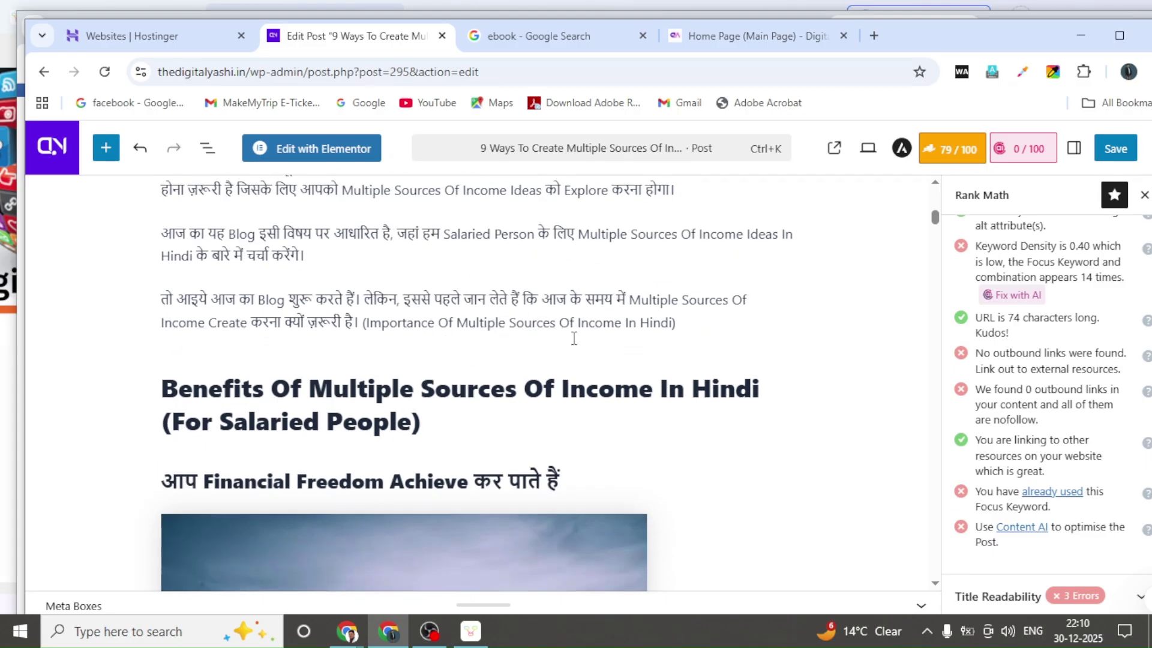
pyautogui.scroll(-1, 564, 336)
pyautogui.scroll(-2, 567, 339)
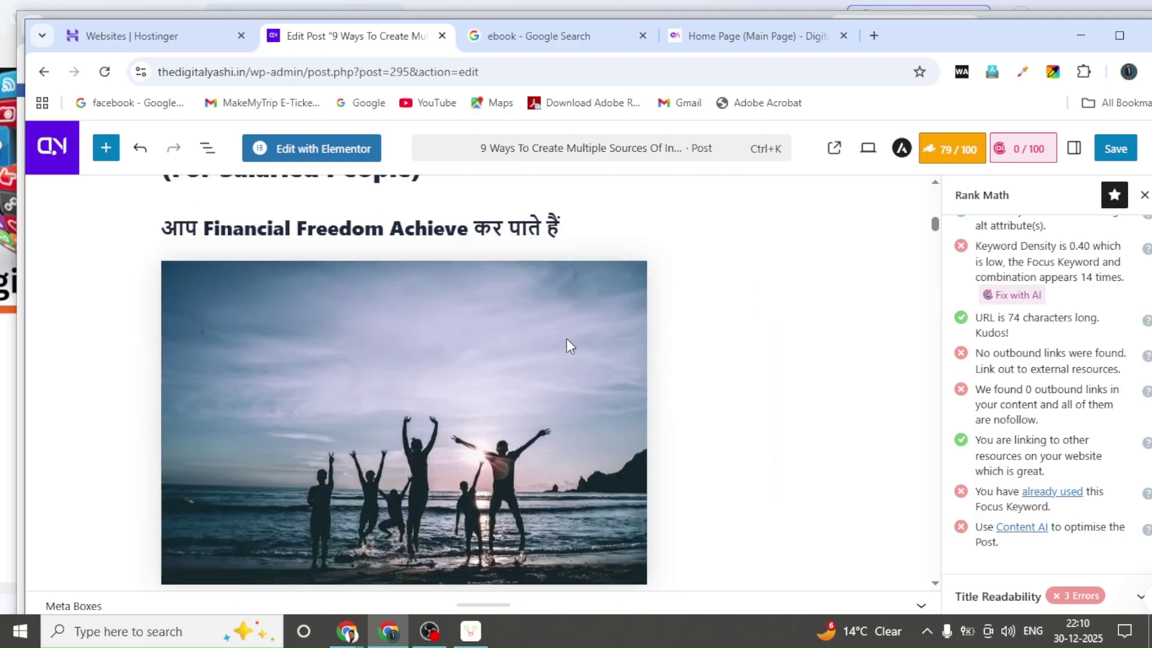
pyautogui.scroll(-5, 684, 348)
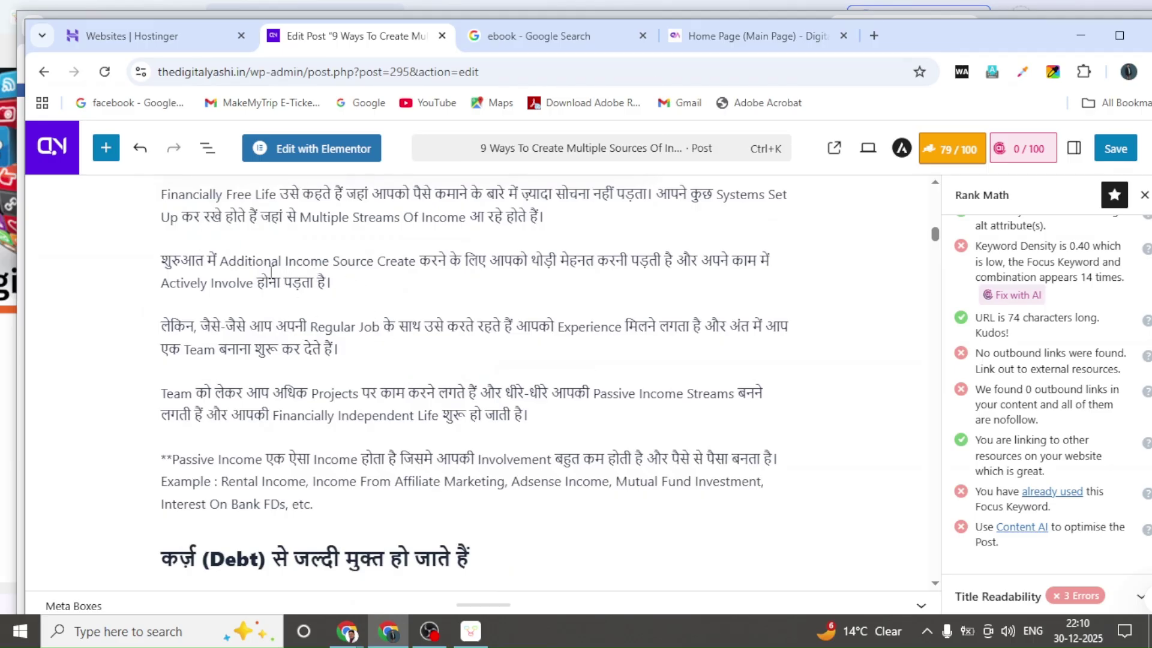
pyautogui.scroll(-1, 386, 331)
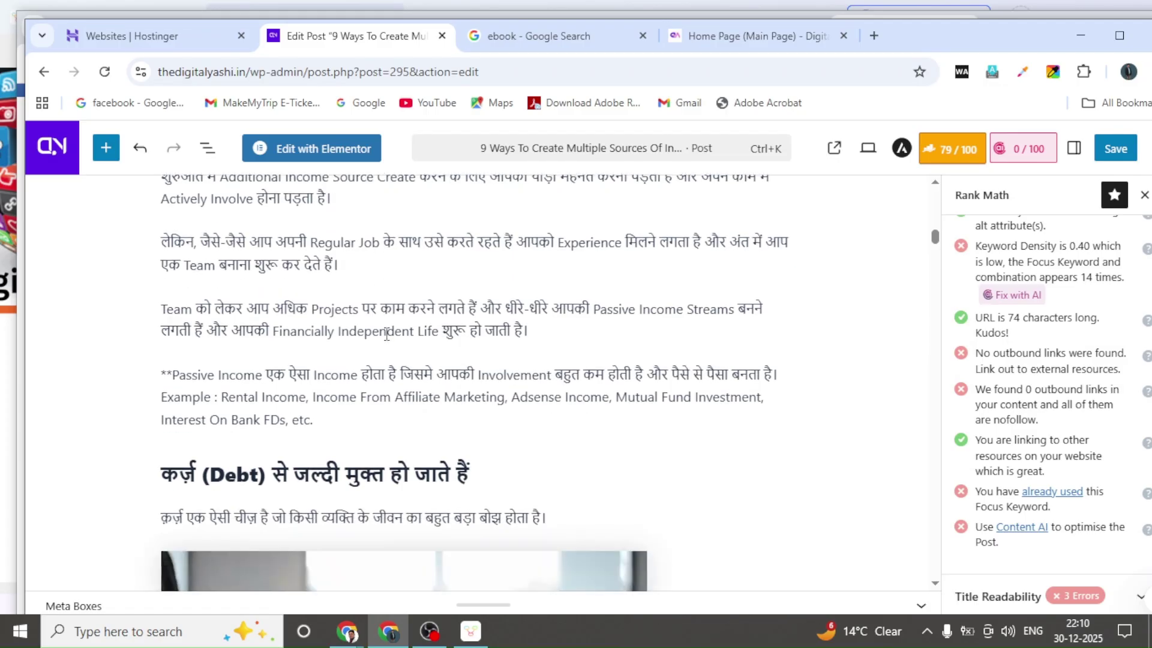
pyautogui.scroll(-3, 385, 332)
pyautogui.scroll(-10, 384, 332)
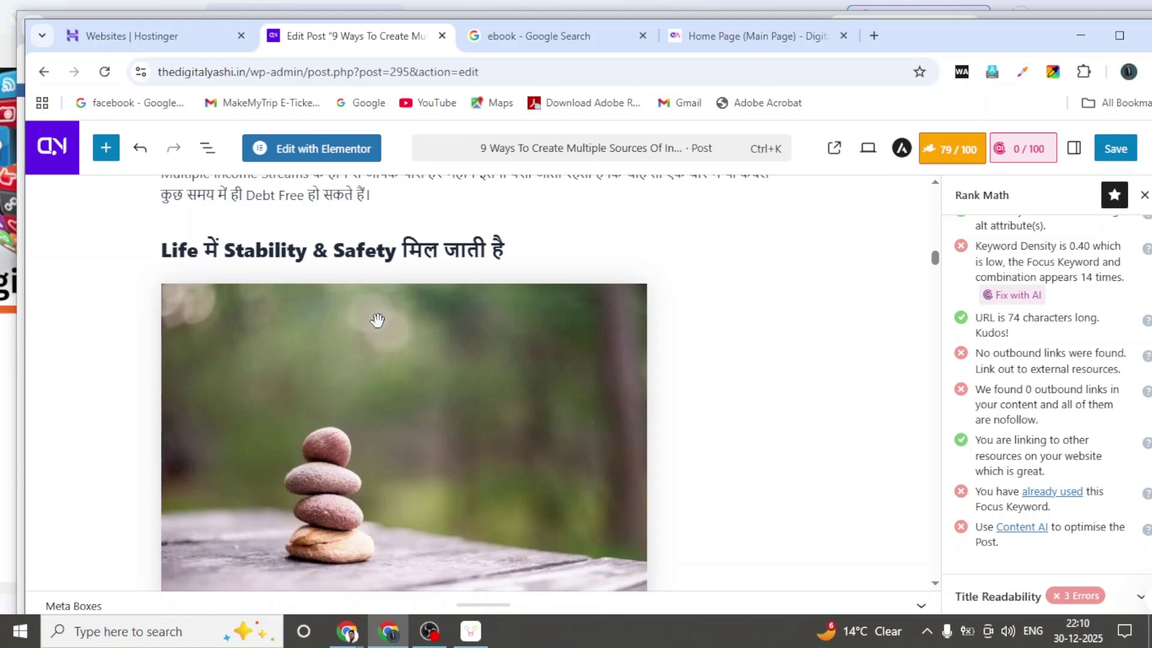
pyautogui.scroll(-7, 381, 327)
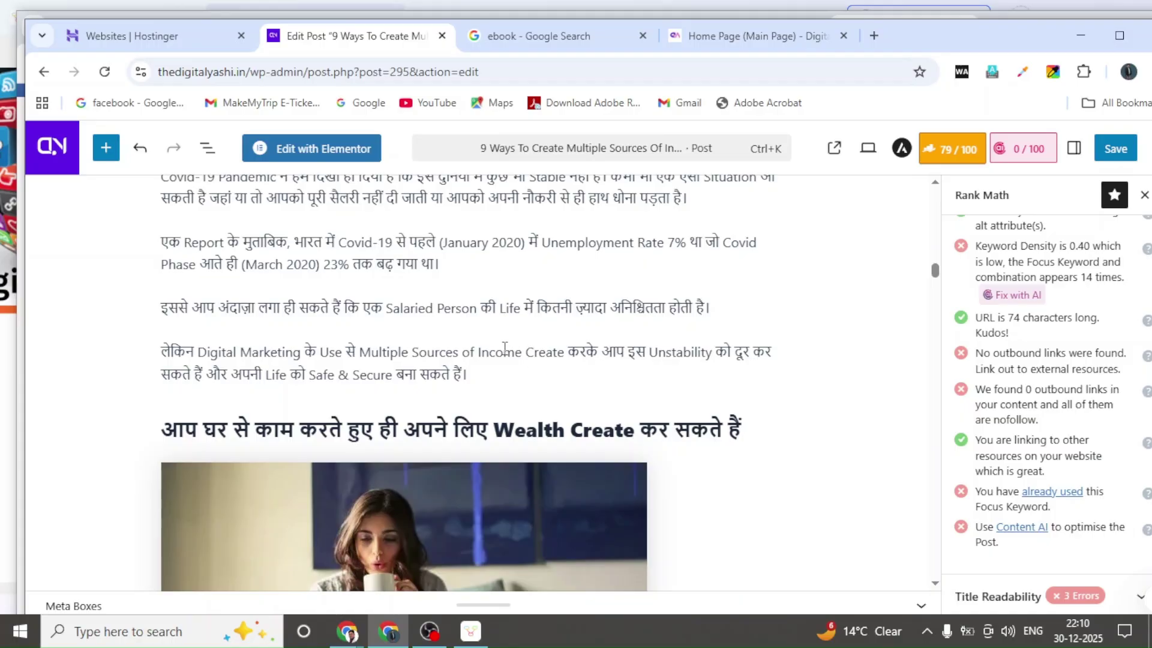
pyautogui.scroll(-8, 506, 348)
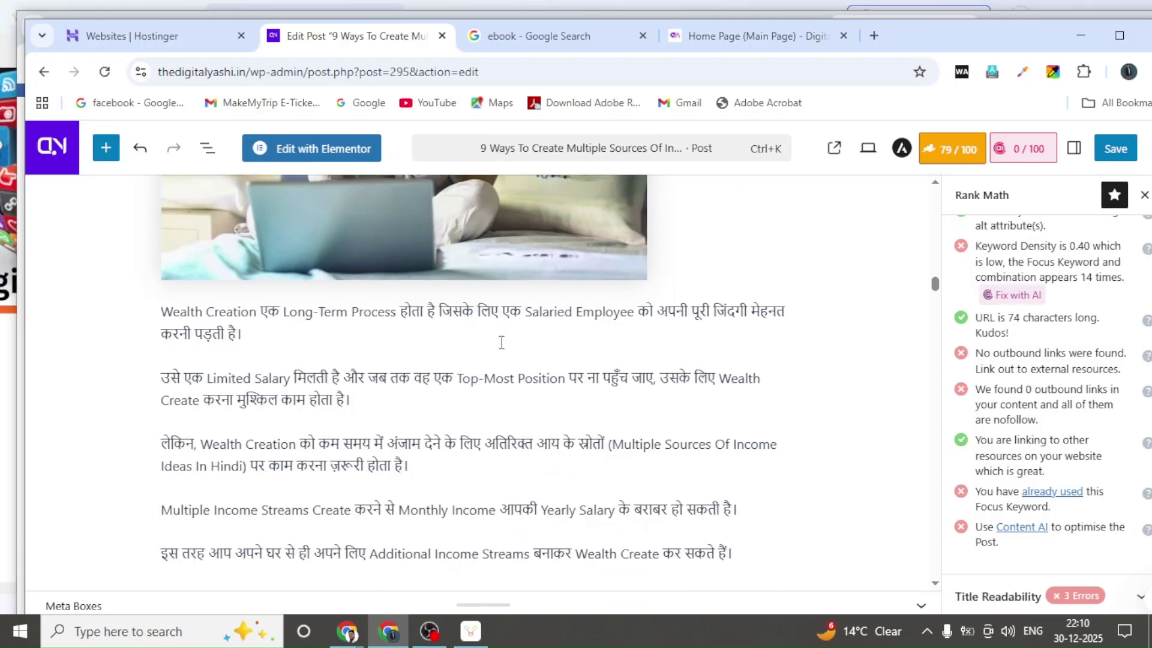
pyautogui.moveTo(443, 355)
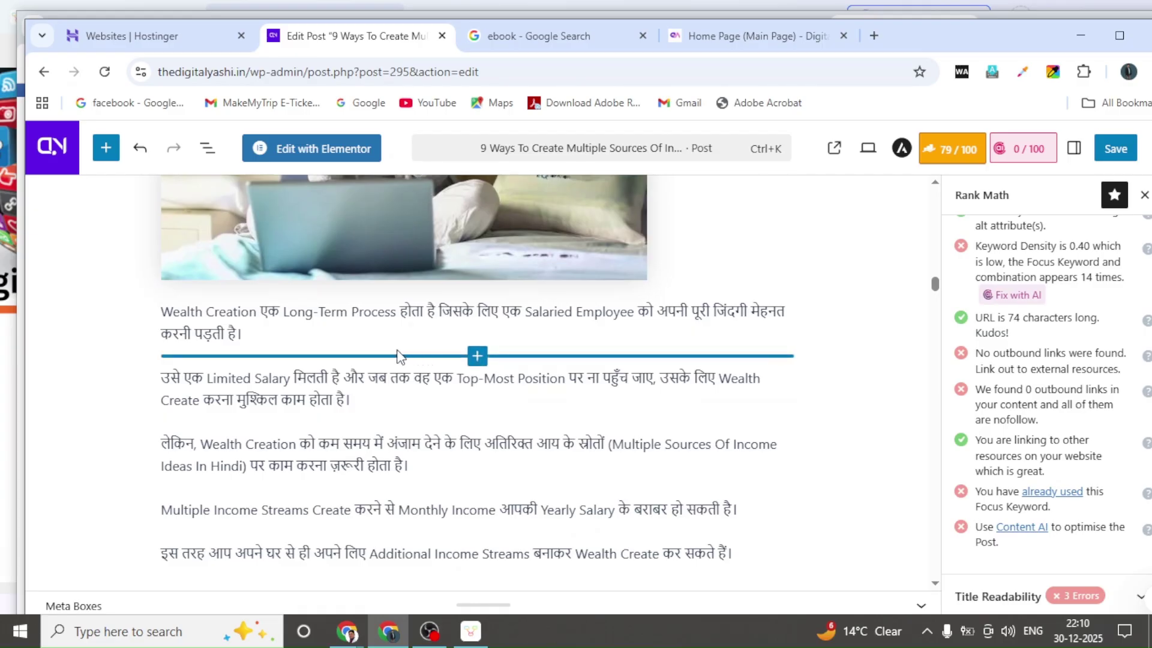
pyautogui.scroll(-4, 464, 378)
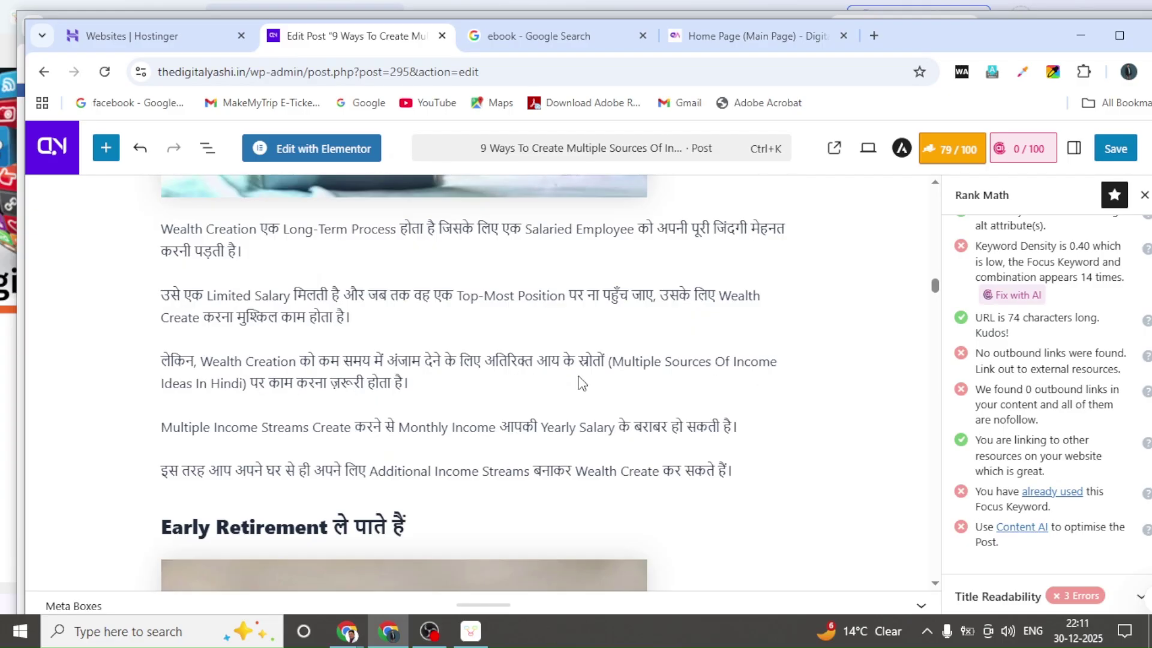
pyautogui.scroll(-4, 456, 360)
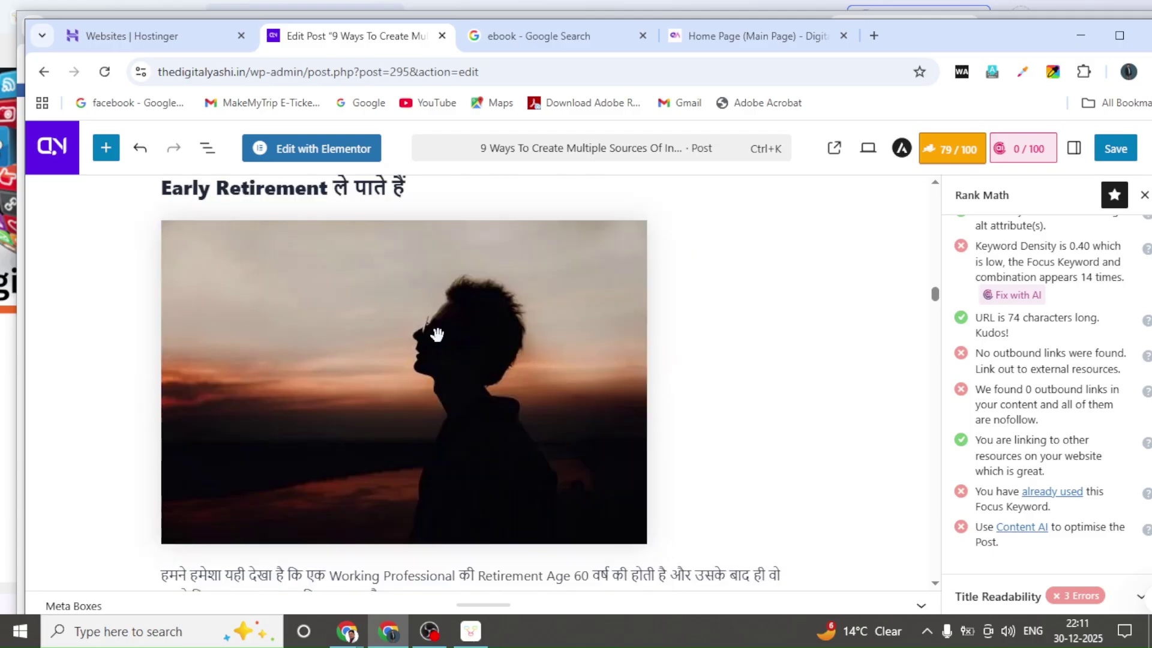
pyautogui.scroll(-8, 441, 342)
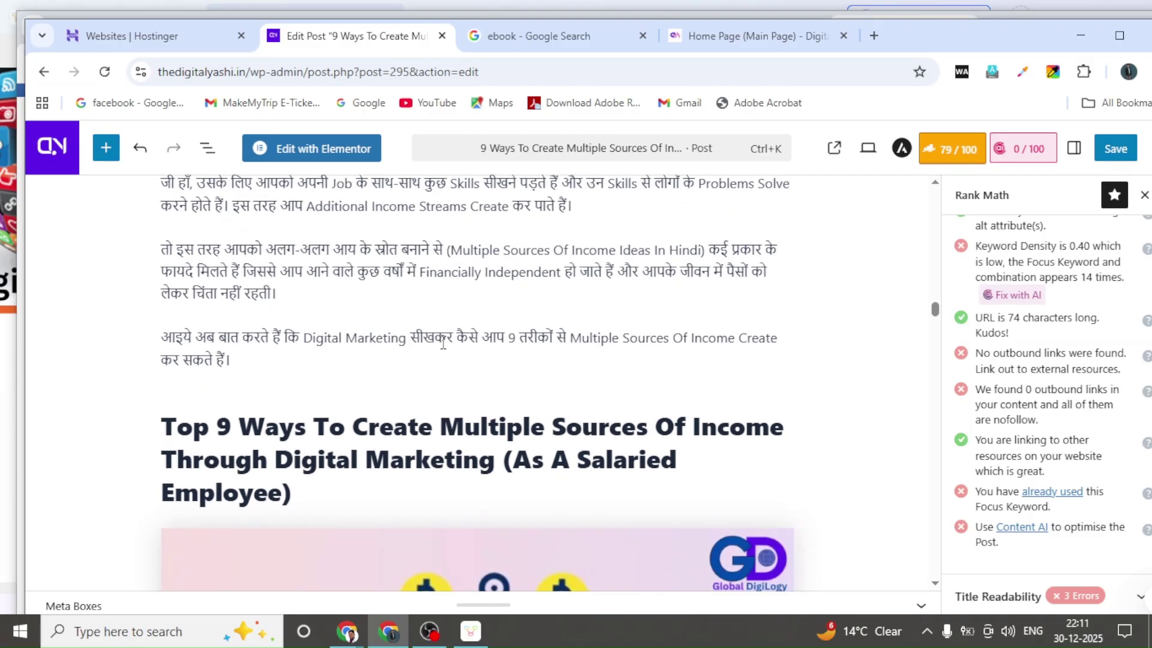
# Examine the paragraphs around the "Top 9 Ways To Create Multiple Sources Of Income" heading for words to link externally.
pyautogui.scroll(-7, 443, 343)
pyautogui.scroll(6, 441, 343)
pyautogui.scroll(-1, 443, 346)
pyautogui.scroll(3, 442, 346)
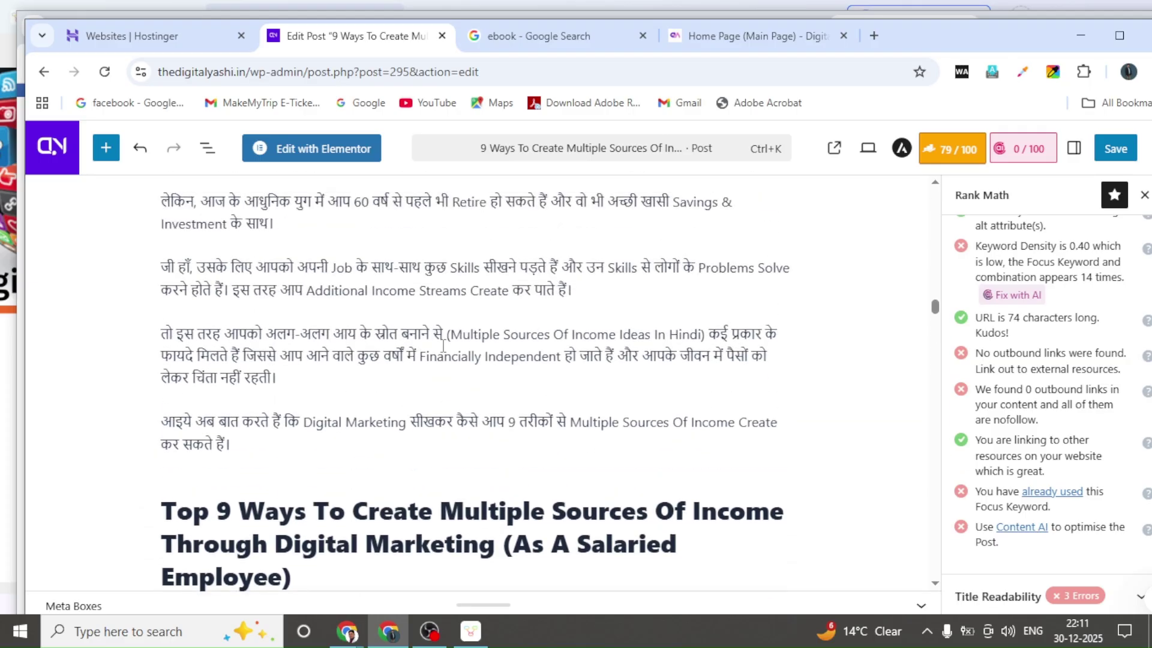
pyautogui.scroll(-3, 442, 346)
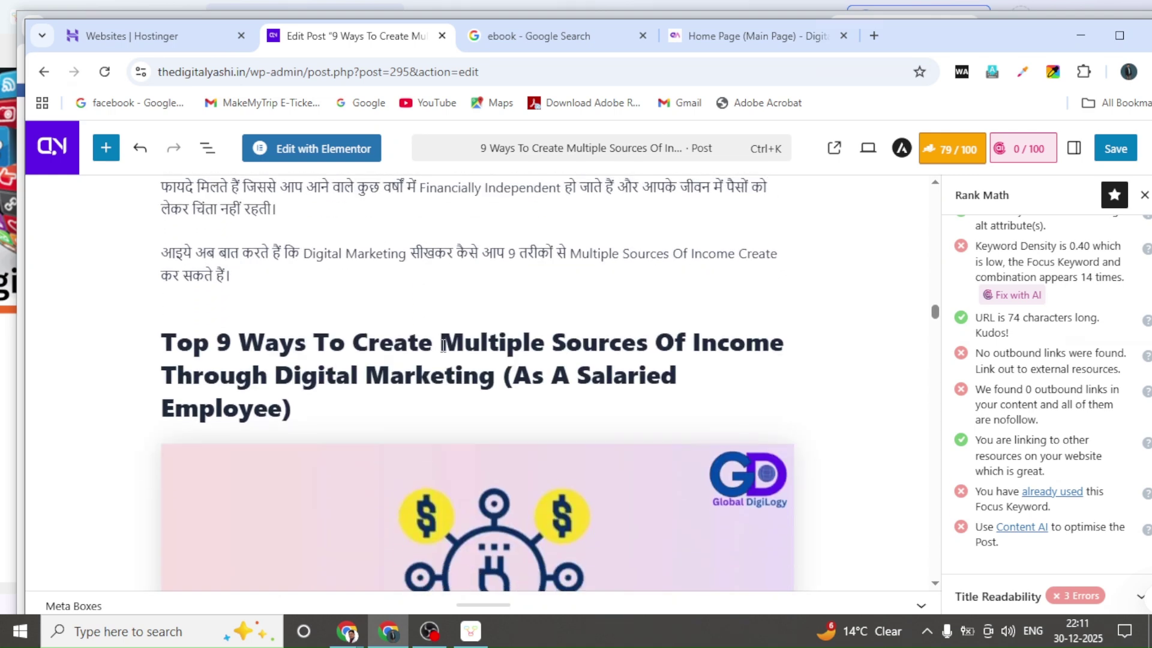
pyautogui.scroll(-10, 443, 346)
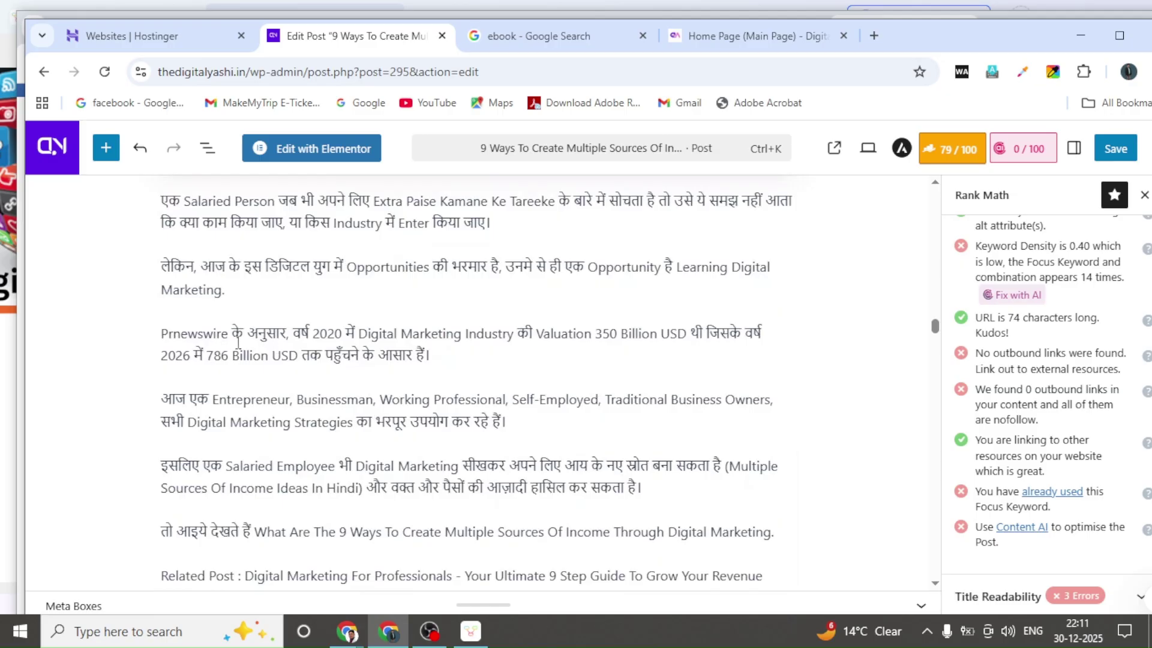
pyautogui.scroll(4, 372, 324)
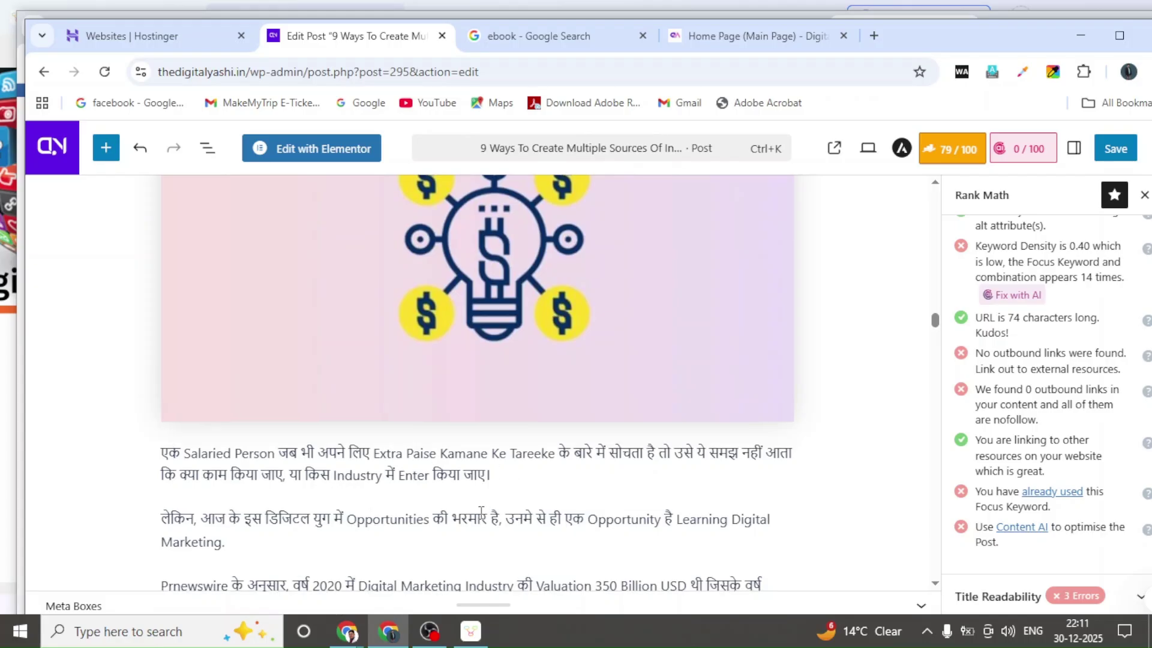
pyautogui.scroll(-1, 481, 511)
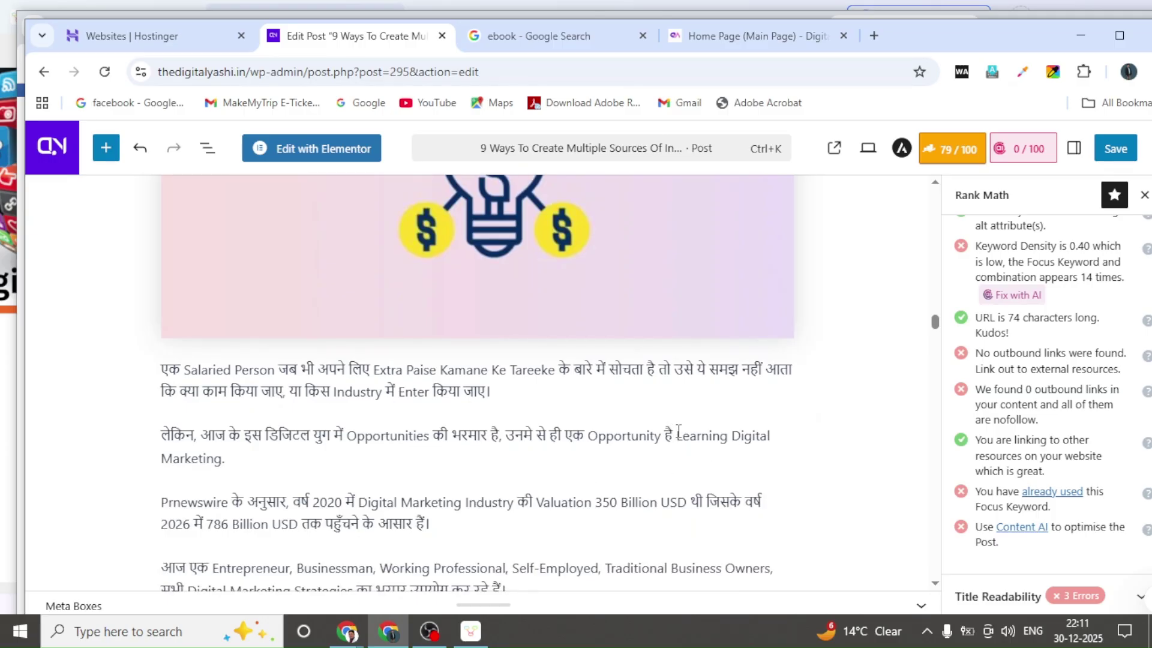
# Start a link on the words "Learning Digital Marketing." below the light-bulb image and look through the suggested site pages.
pyautogui.moveTo(678, 432); pyautogui.dragTo(730, 456)
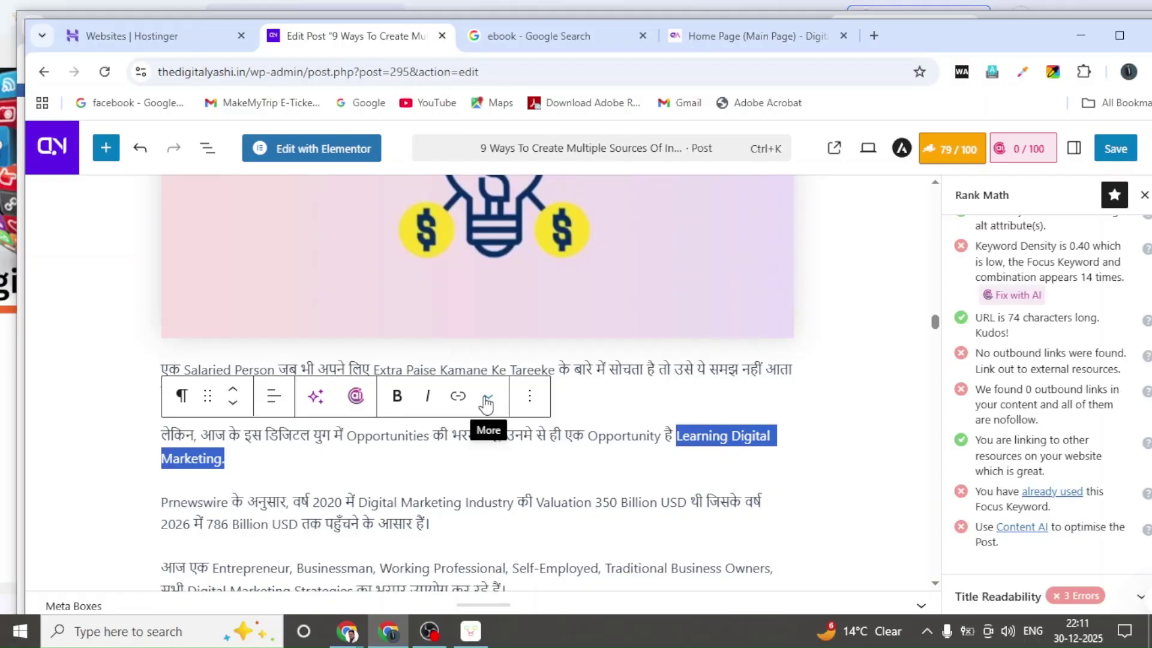
pyautogui.click(462, 405)
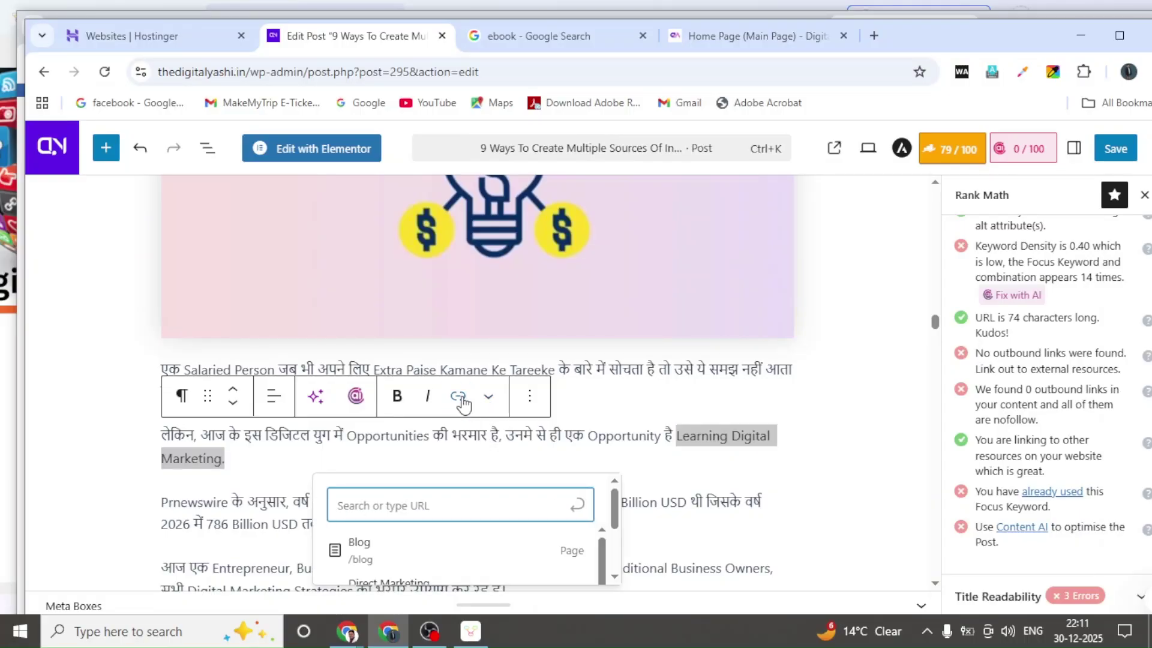
pyautogui.scroll(-3, 715, 470)
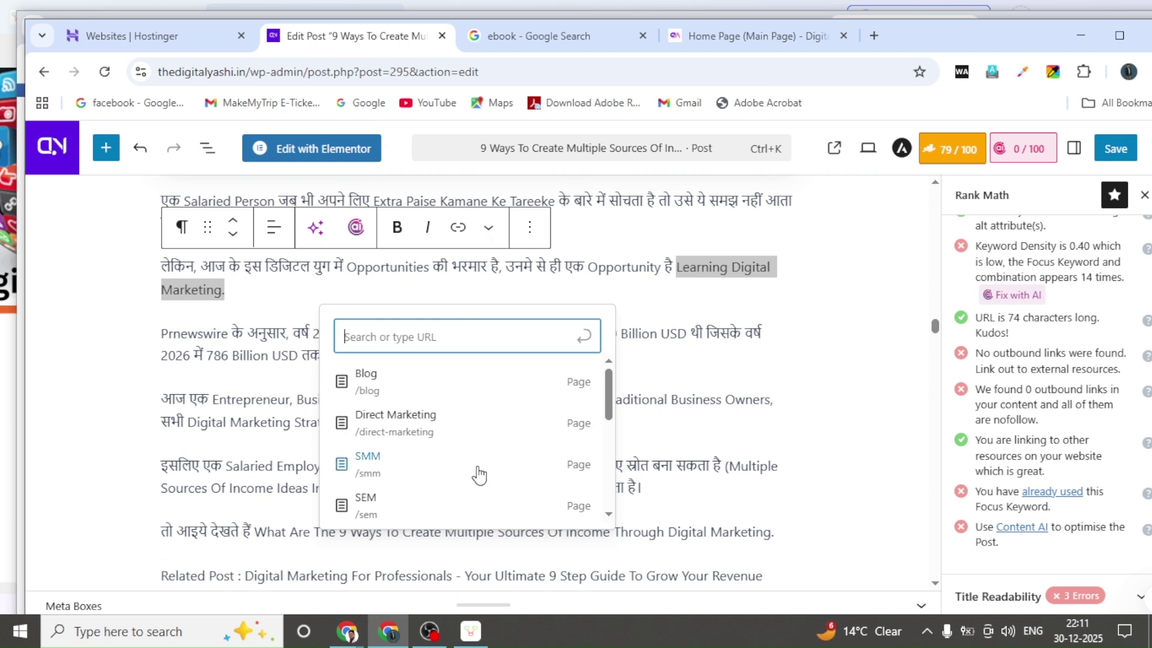
pyautogui.scroll(-2, 479, 473)
pyautogui.scroll(-4, 460, 456)
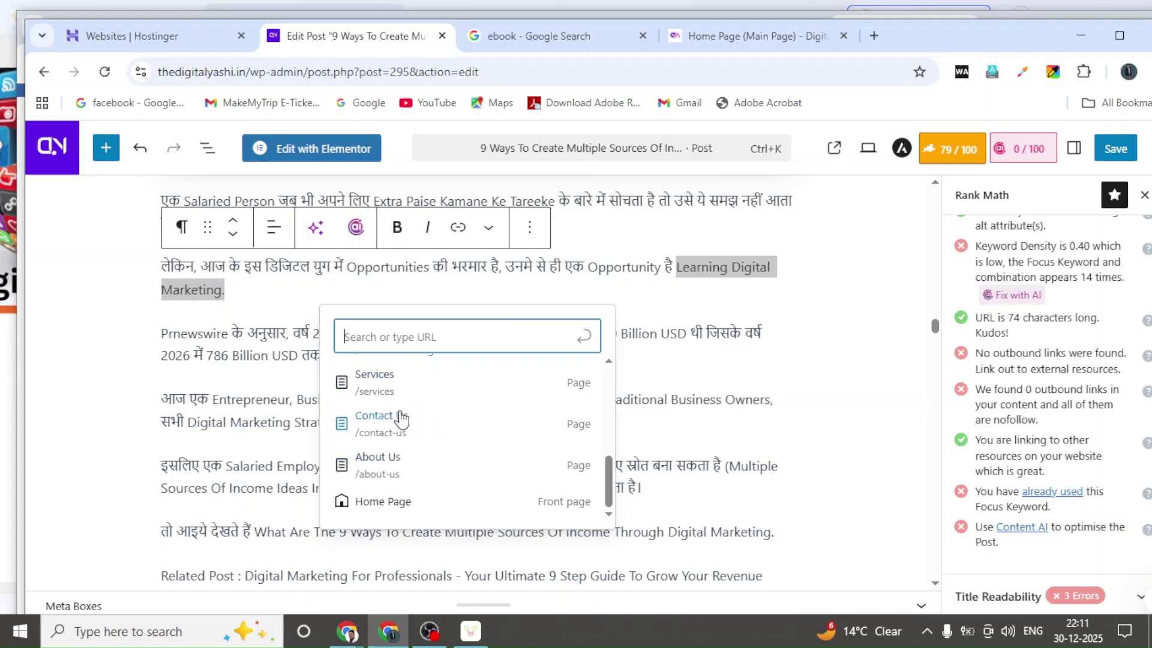
pyautogui.scroll(4, 396, 455)
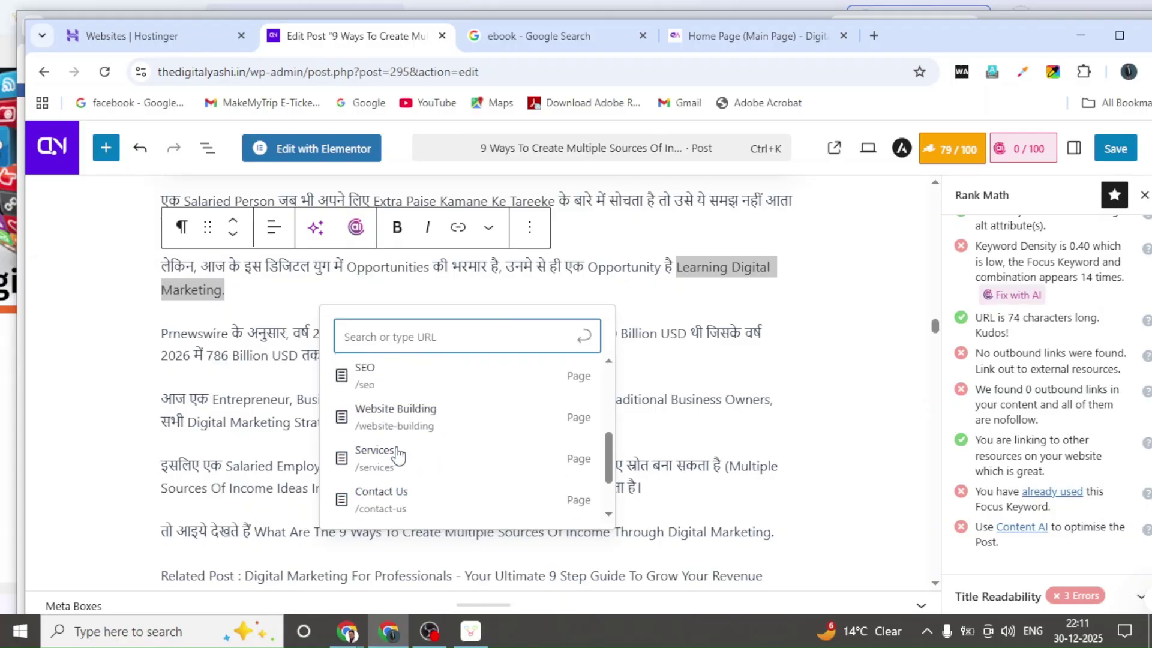
pyautogui.scroll(1, 396, 455)
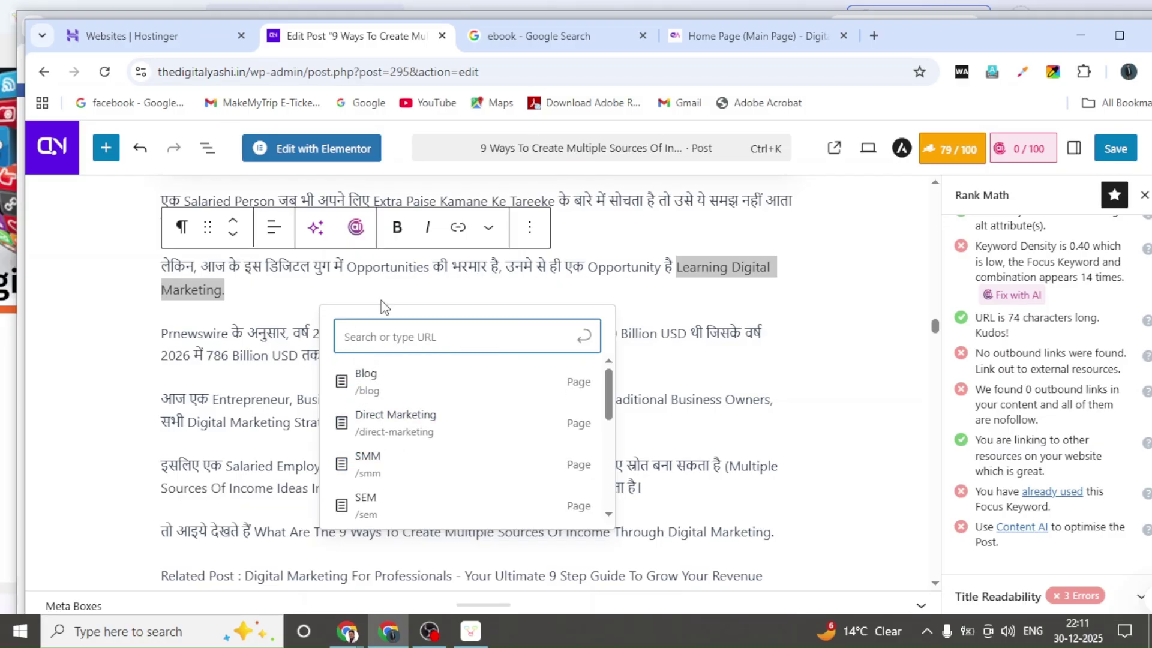
# Open the Landing Page of the digitalajadi.com site and copy its full address.
pyautogui.click(761, 35)
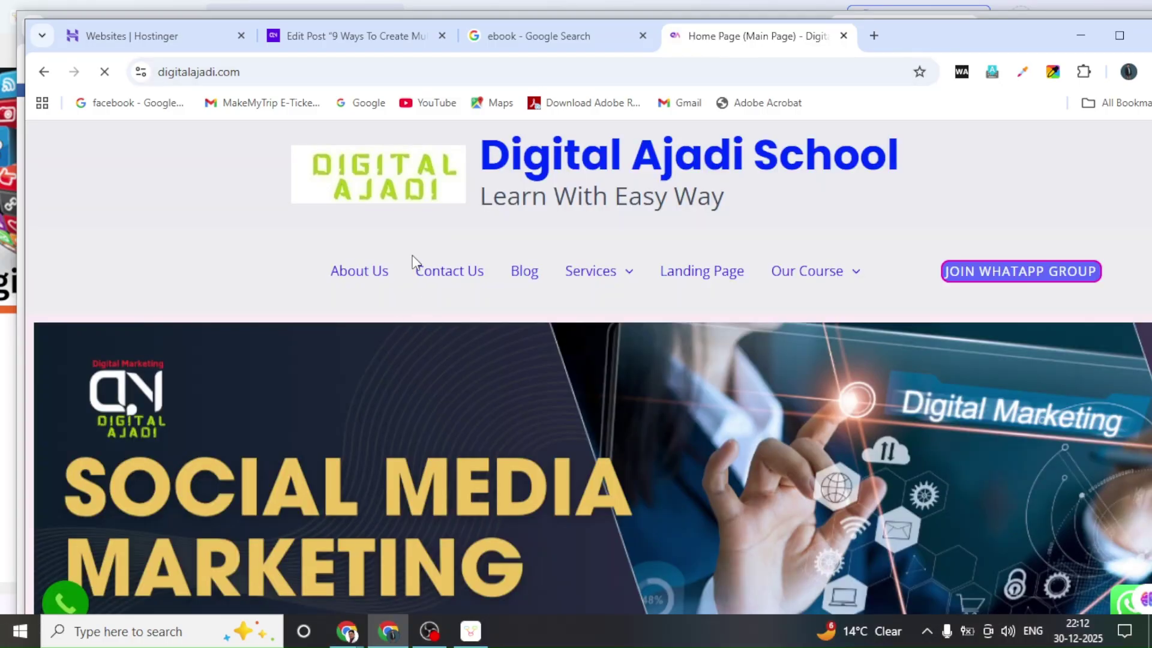
pyautogui.click(354, 36)
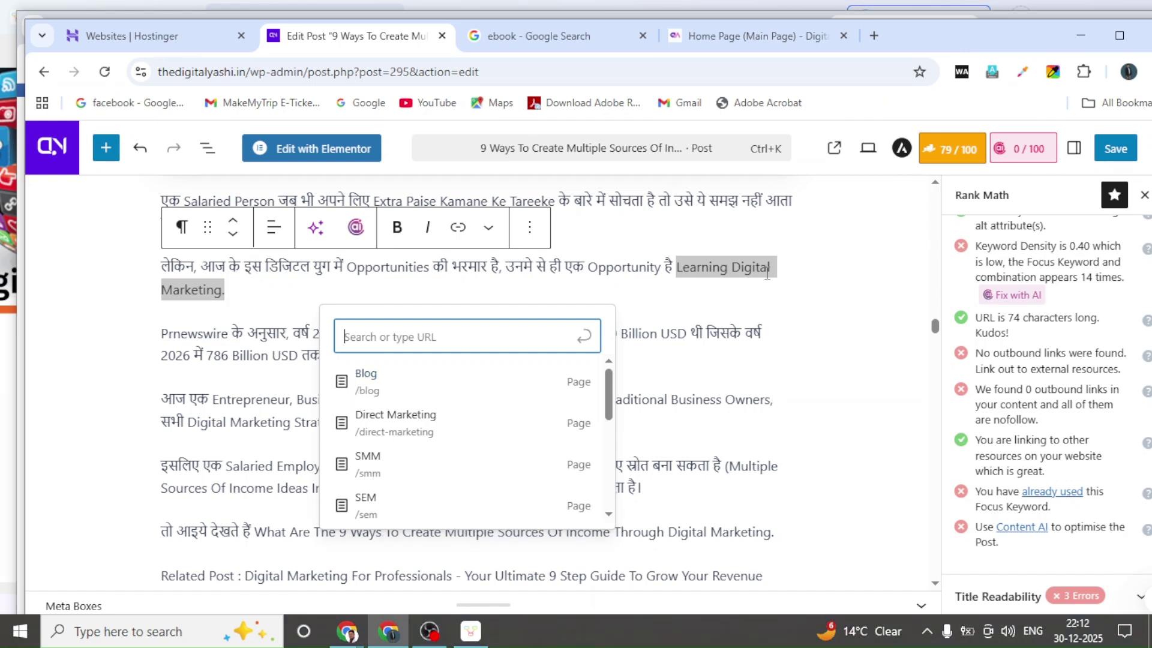
pyautogui.click(670, 41)
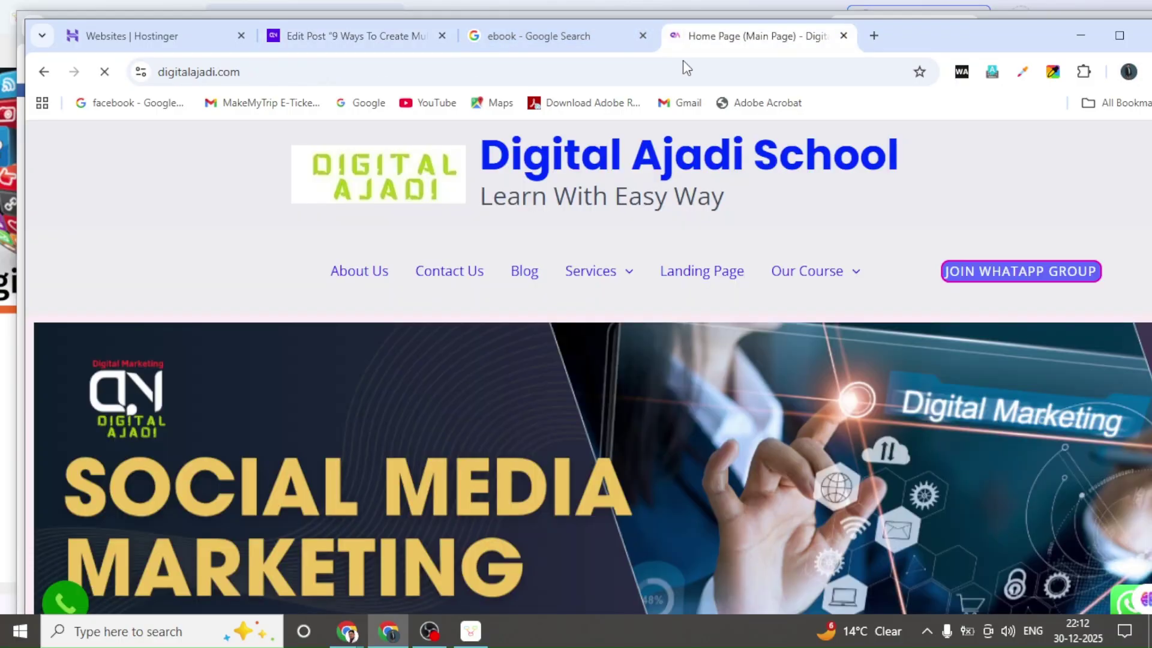
pyautogui.scroll(-1, 516, 252)
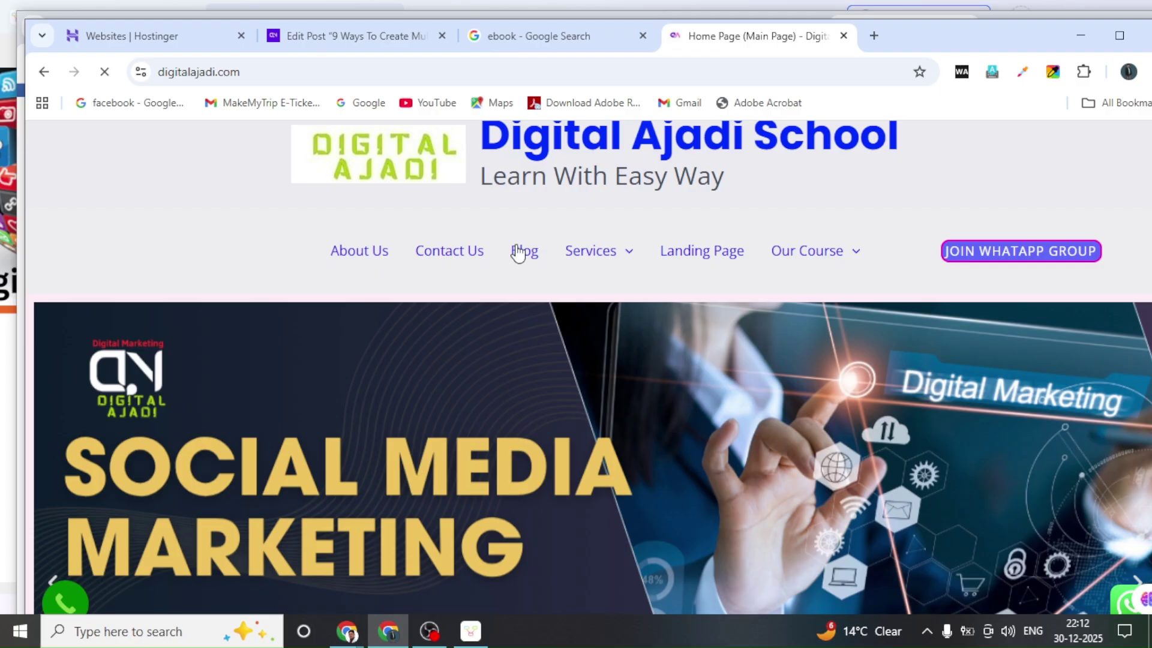
pyautogui.scroll(-1, 696, 196)
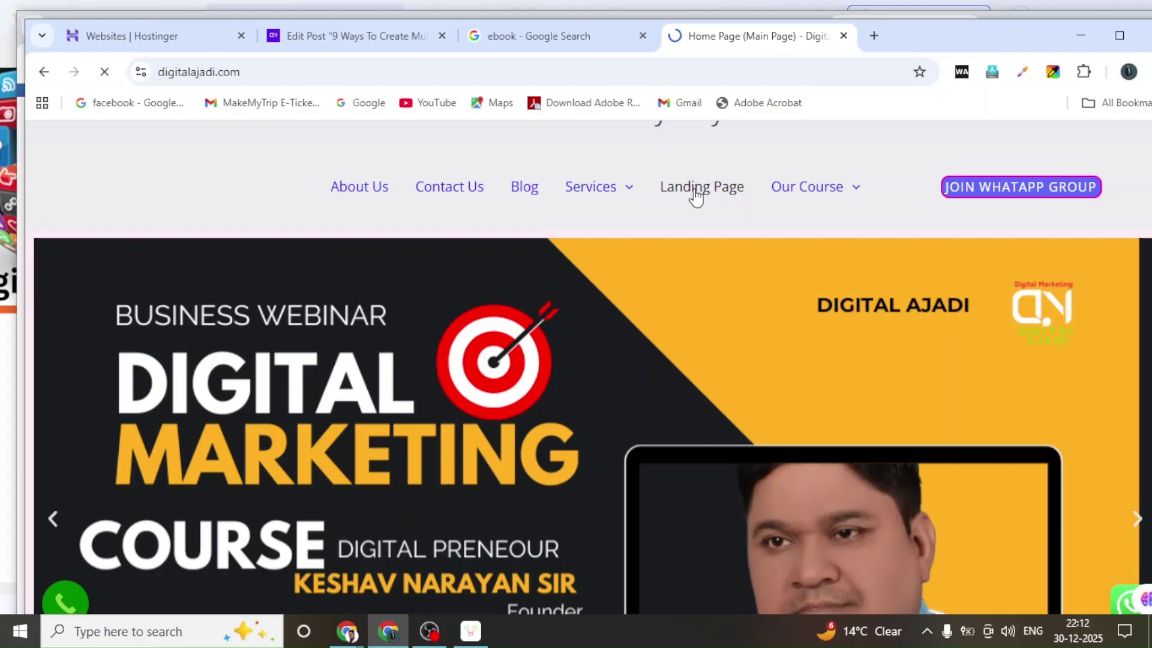
pyautogui.click(696, 187)
pyautogui.moveTo(368, 72); pyautogui.dragTo(184, 90)
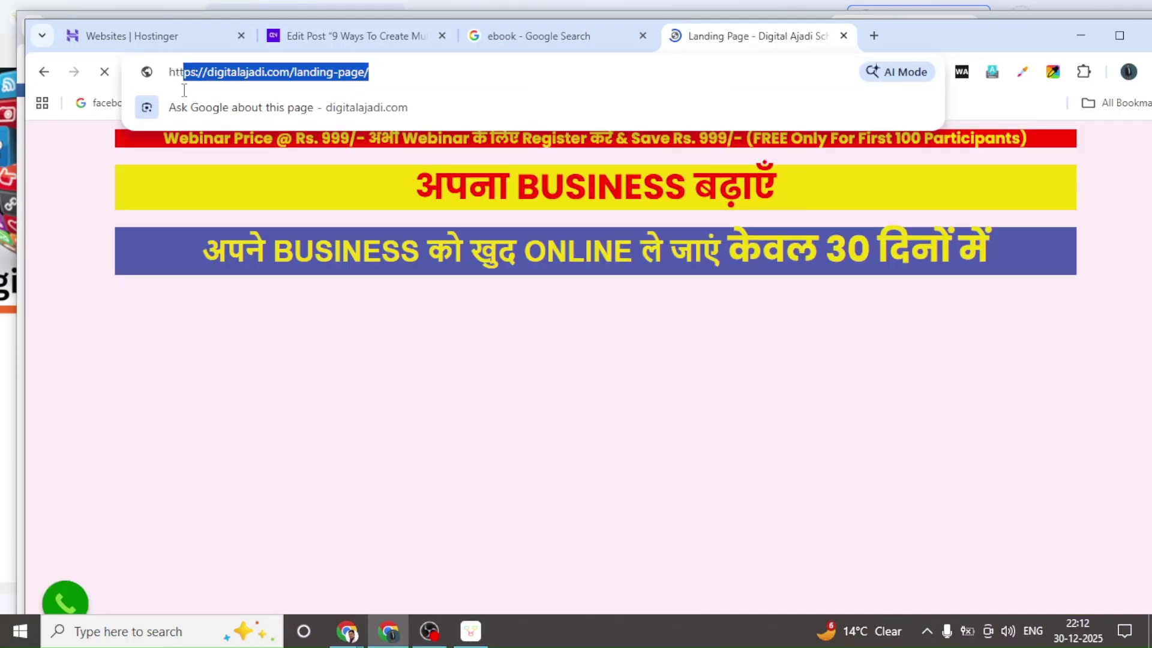
pyautogui.moveTo(185, 90); pyautogui.dragTo(166, 100)
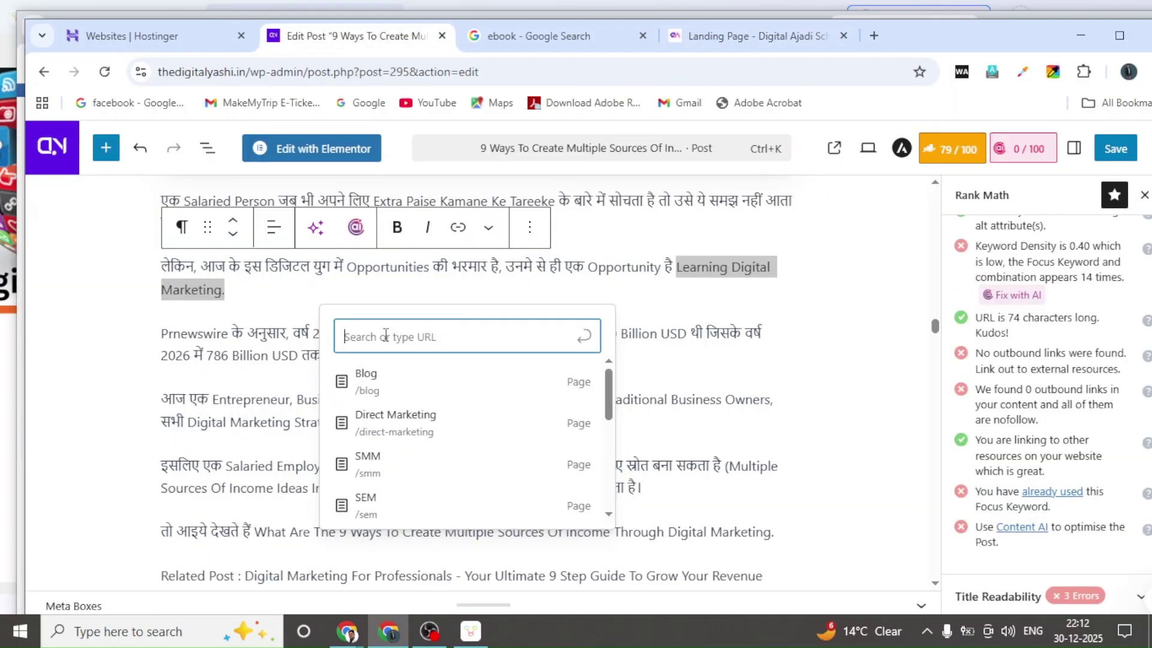
pyautogui.write('https://digitalajadi.com/landing-page/')
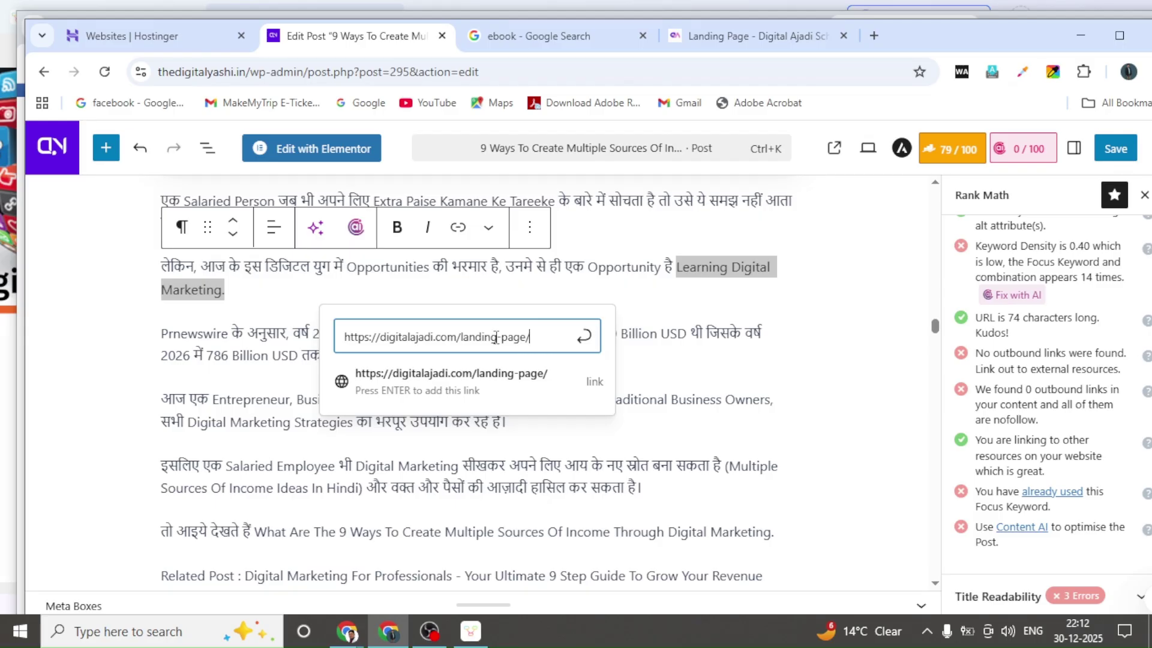
pyautogui.click(806, 366)
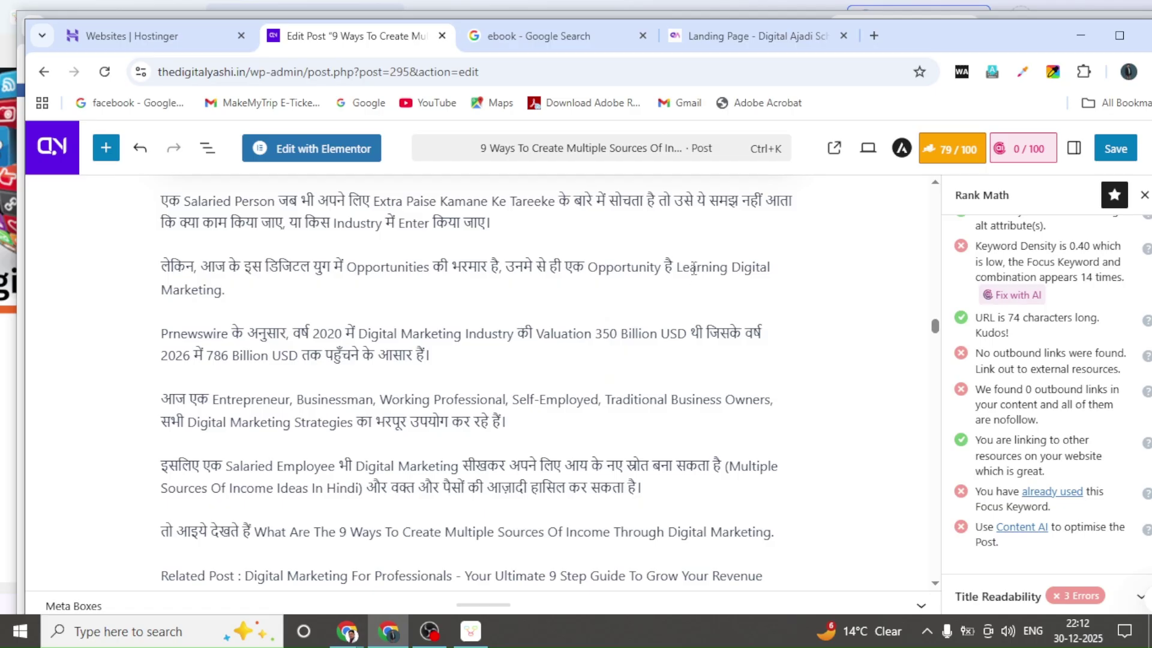
pyautogui.moveTo(678, 268); pyautogui.dragTo(224, 290)
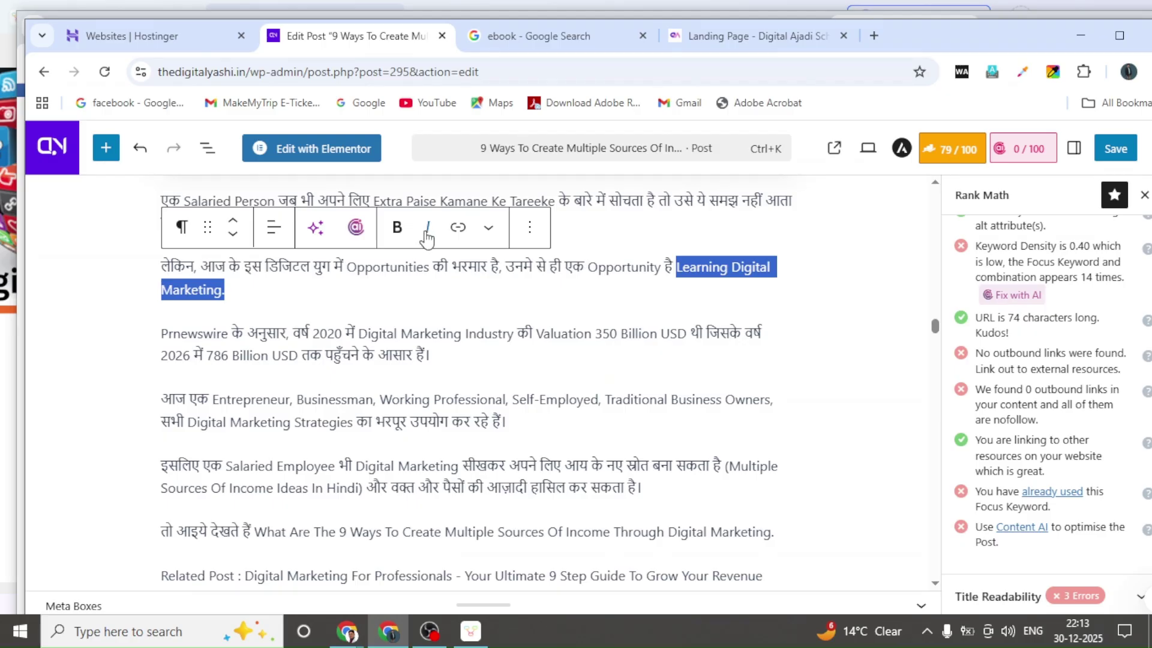
pyautogui.click(459, 234)
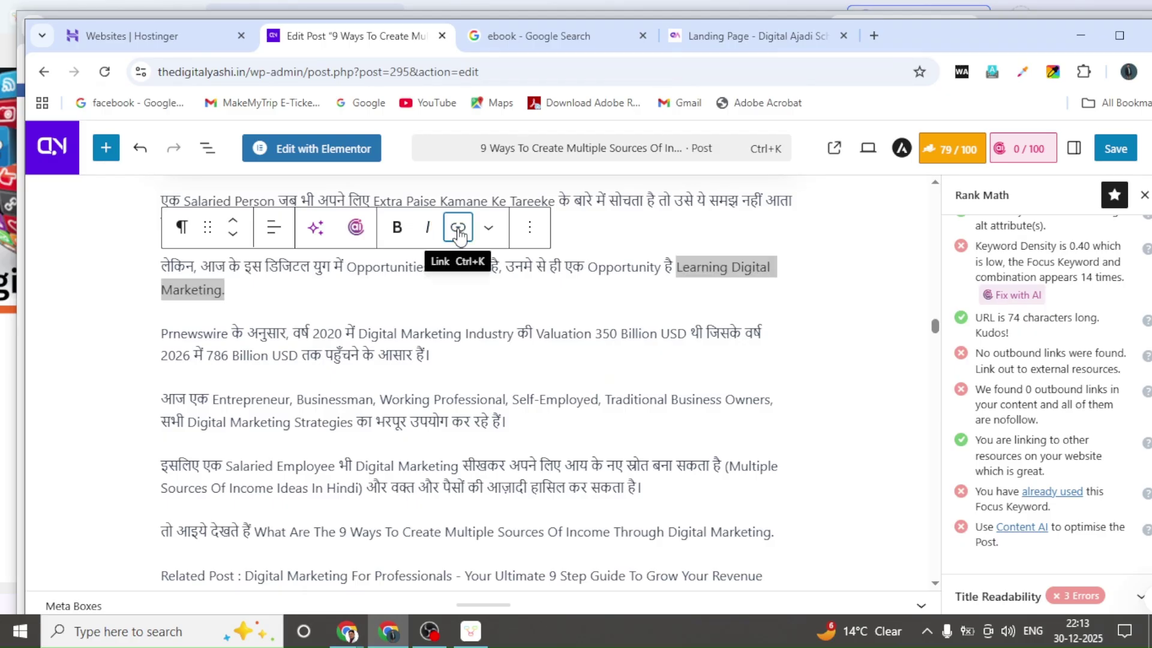
pyautogui.click(459, 234)
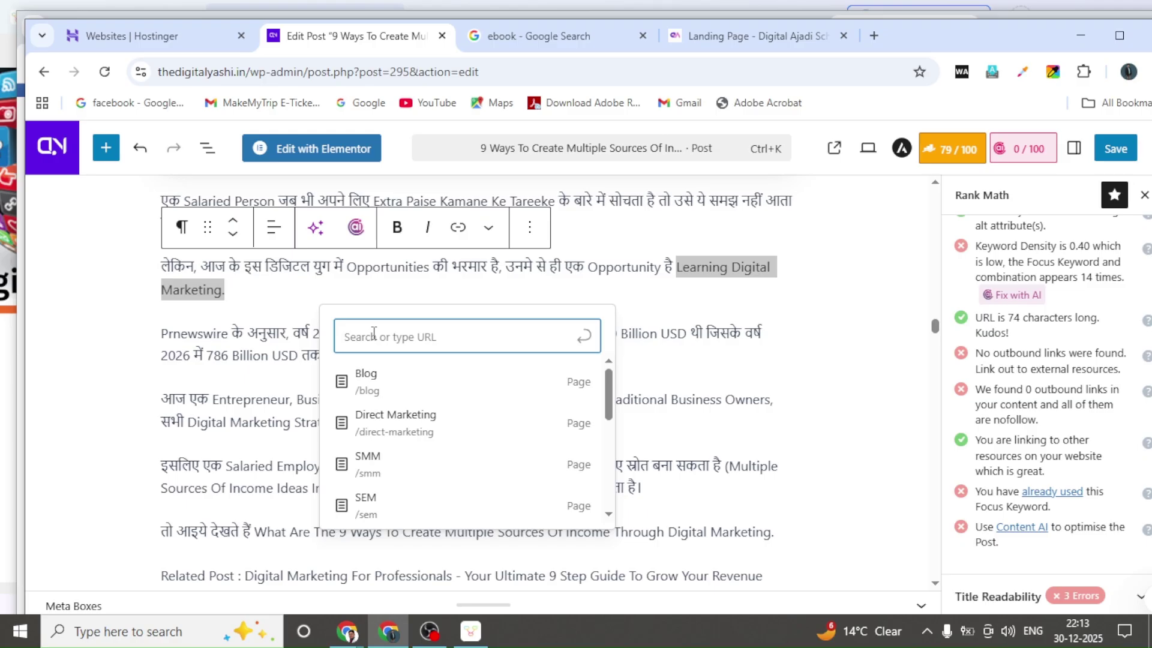
pyautogui.write('https://digitalajadi.com/landing-page/')
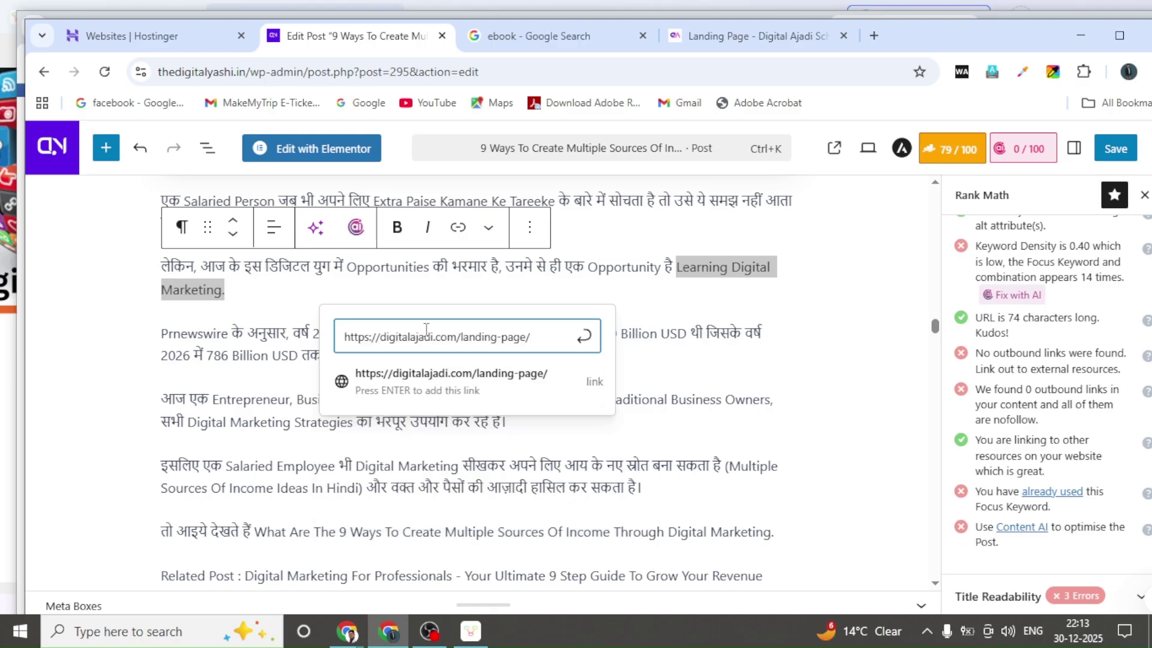
pyautogui.click(593, 387)
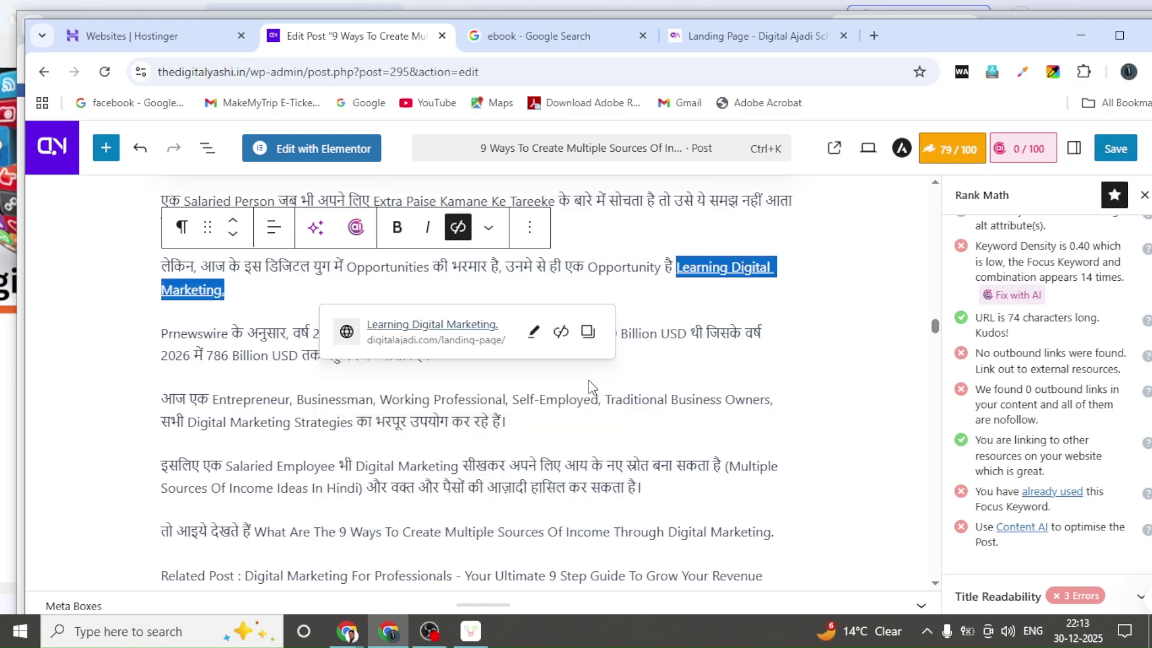
pyautogui.click(843, 336)
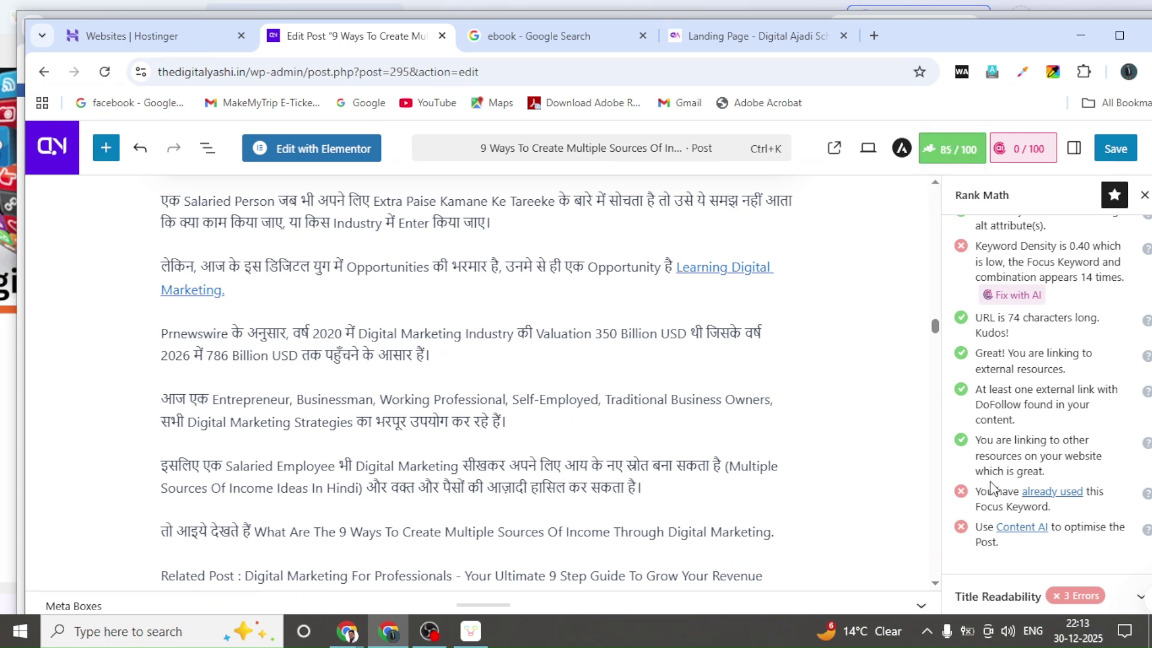
# Check the remaining Rank Math Additional items and save the post.
pyautogui.scroll(-1, 969, 480)
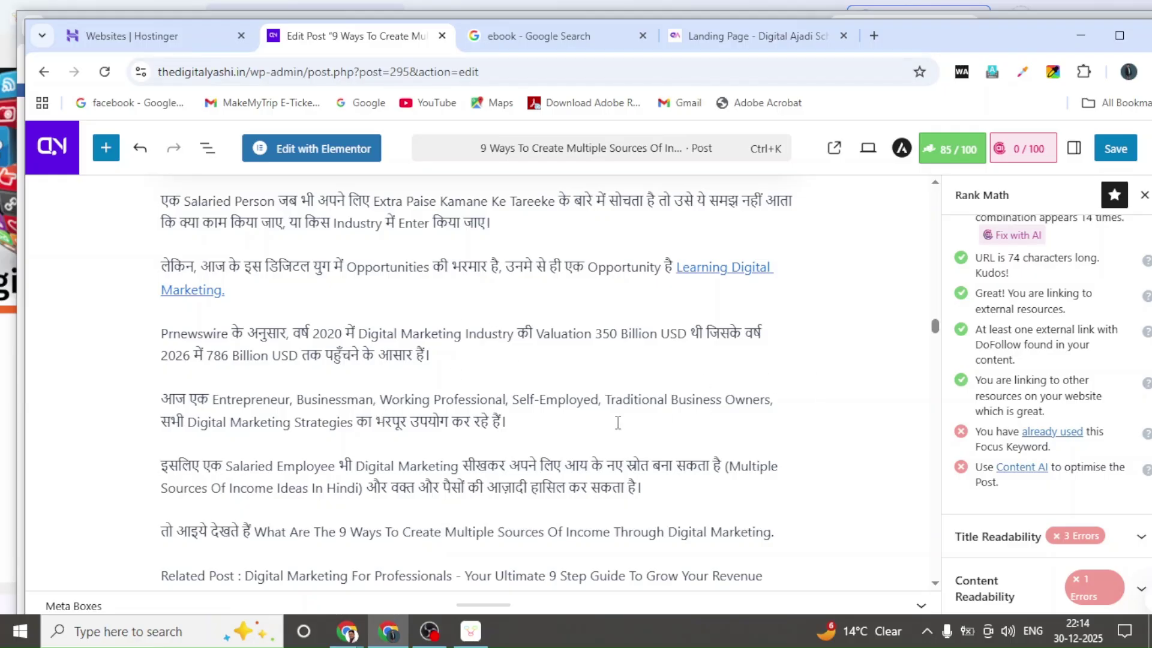
pyautogui.scroll(10, 425, 419)
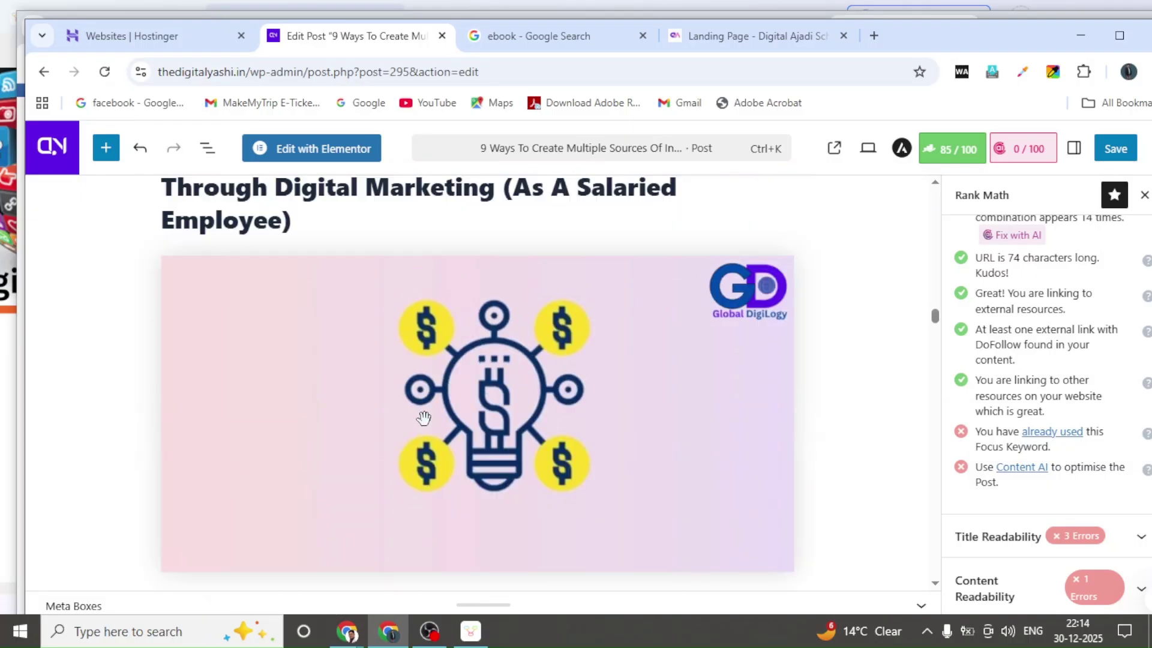
pyautogui.scroll(12, 425, 418)
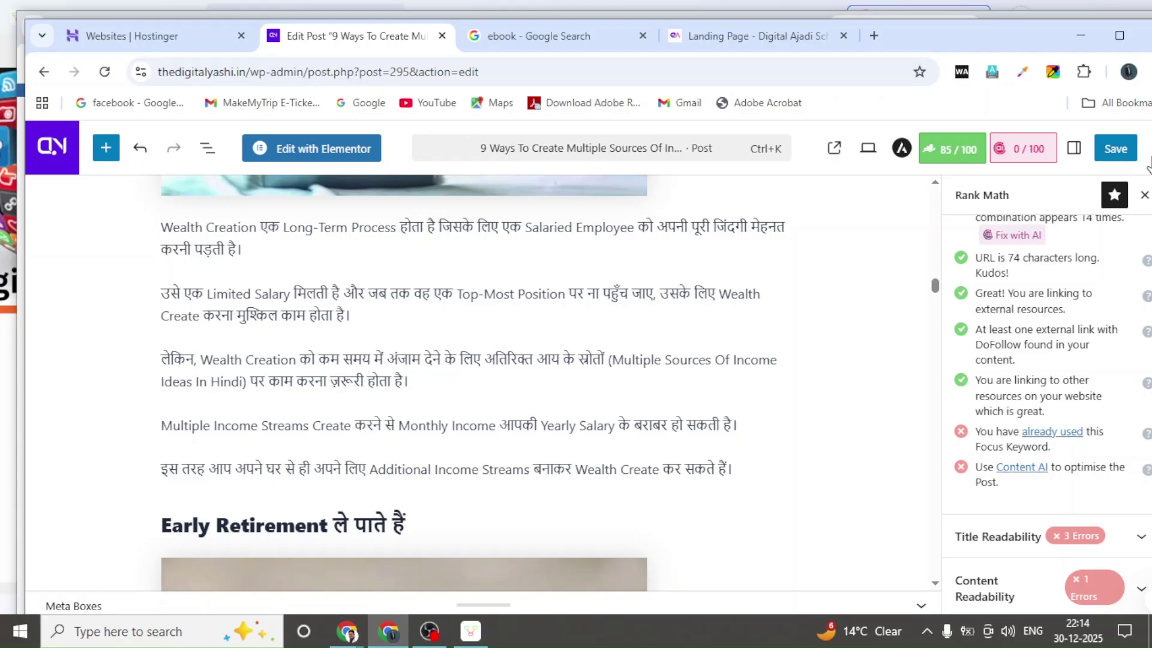
pyautogui.click(1120, 150)
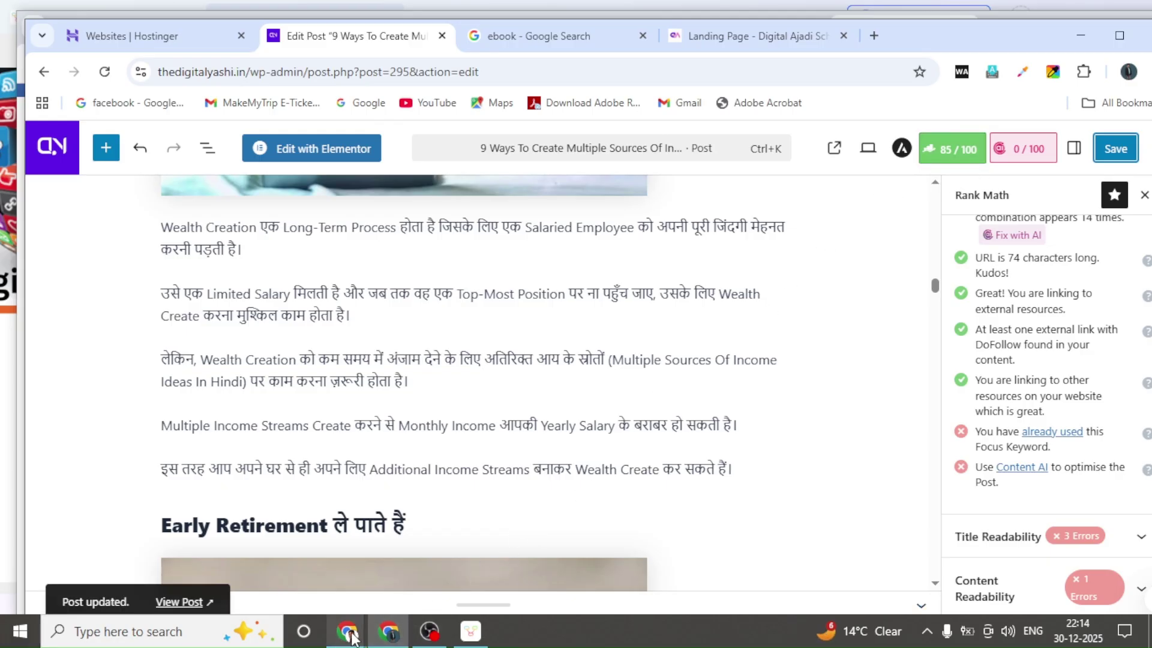
# Switch to the other Chrome window, close its blank new tab, and bring up the ongoing Zoho meeting.
pyautogui.moveTo(354, 636)
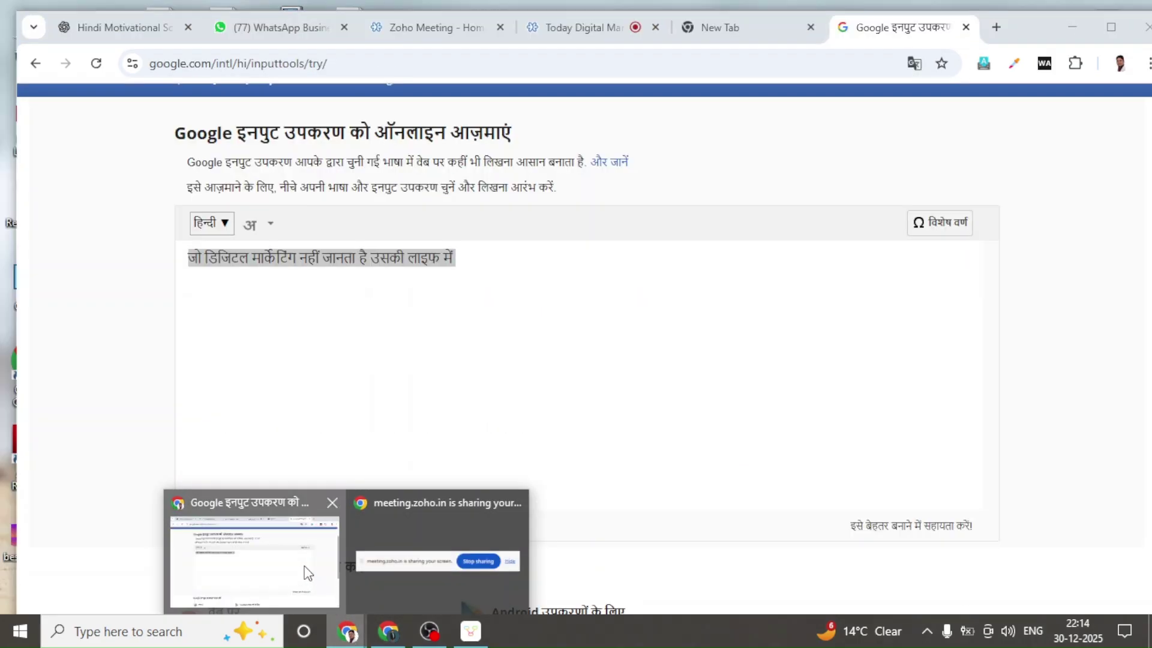
pyautogui.click(306, 573)
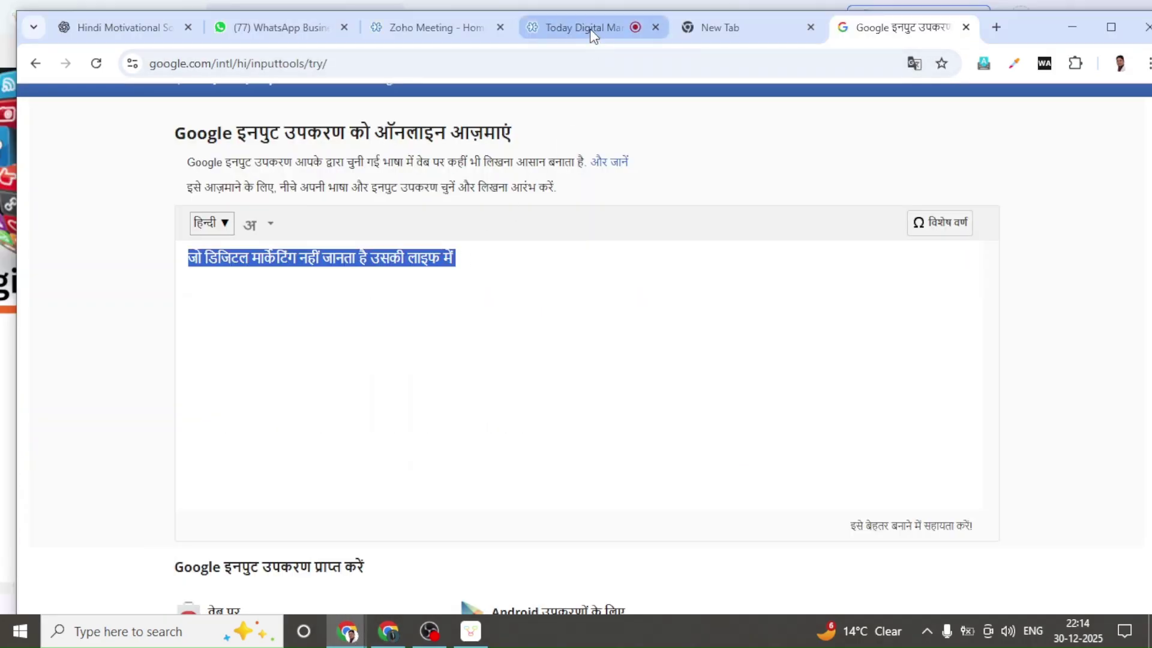
pyautogui.click(767, 26)
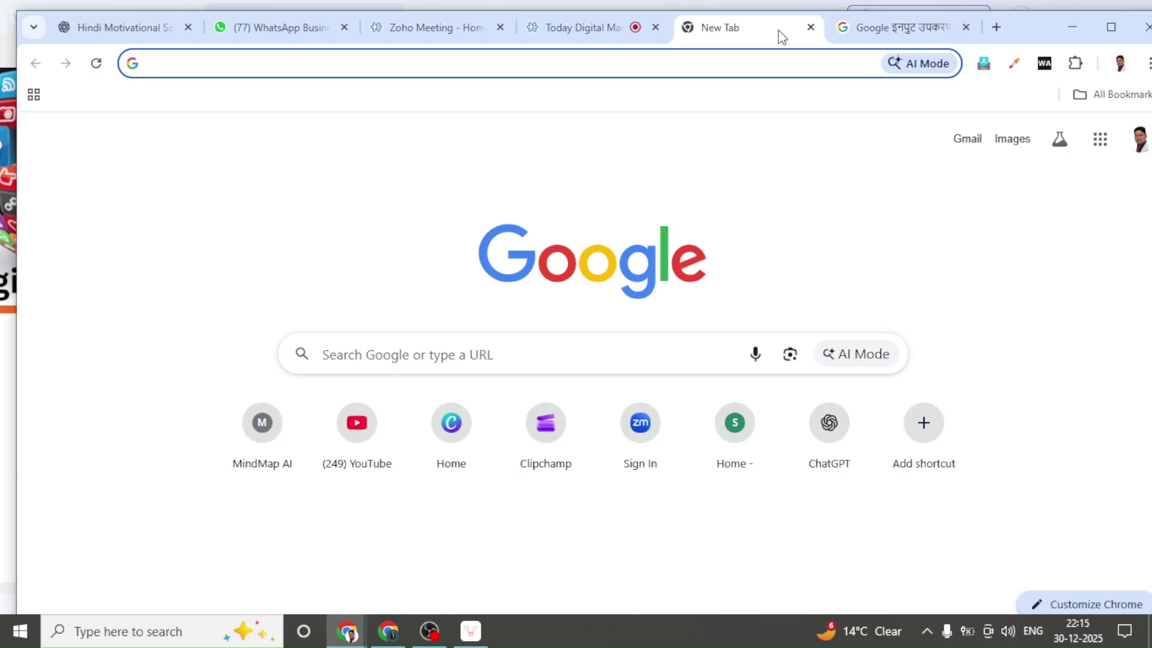
pyautogui.click(810, 27)
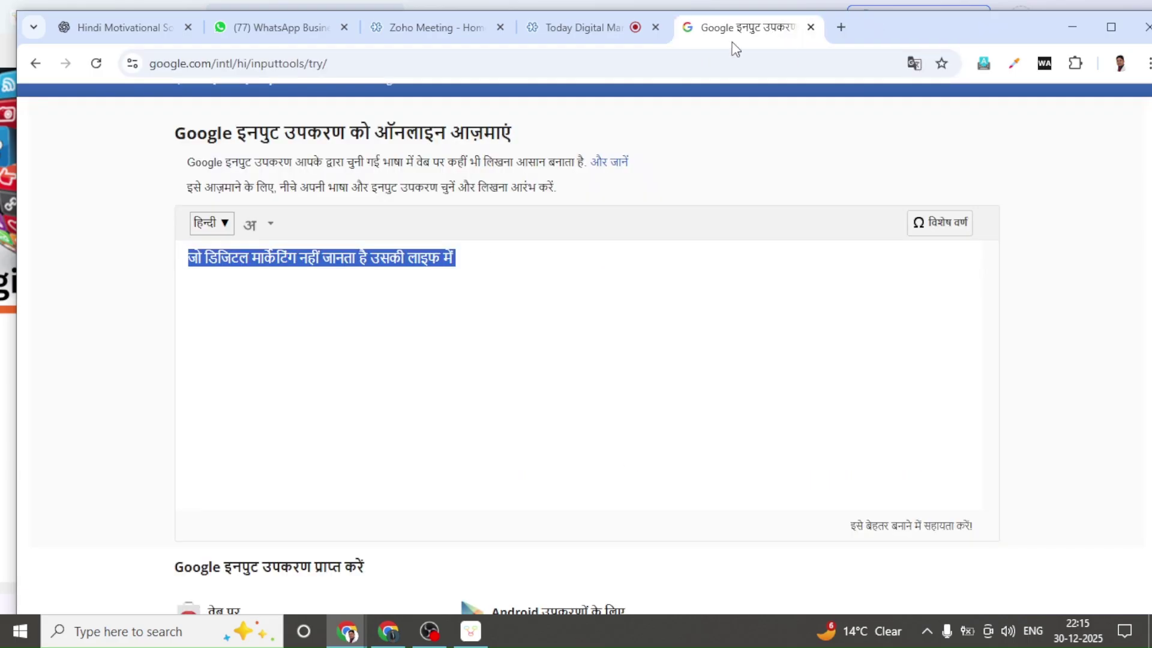
pyautogui.click(584, 30)
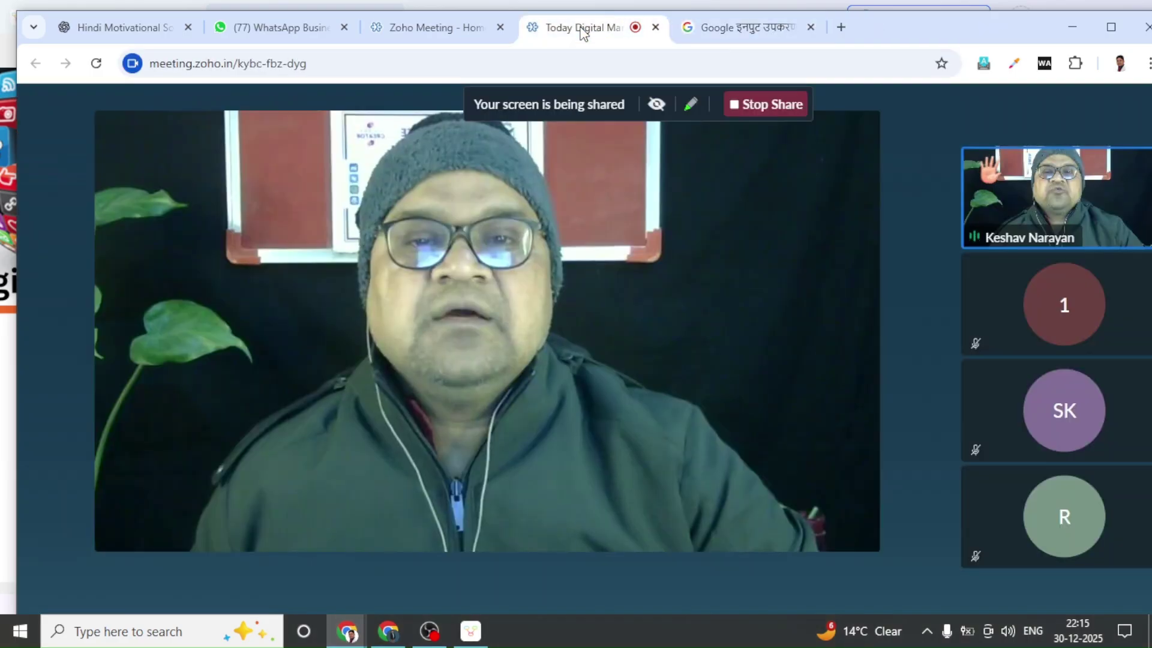
pyautogui.moveTo(840, 417)
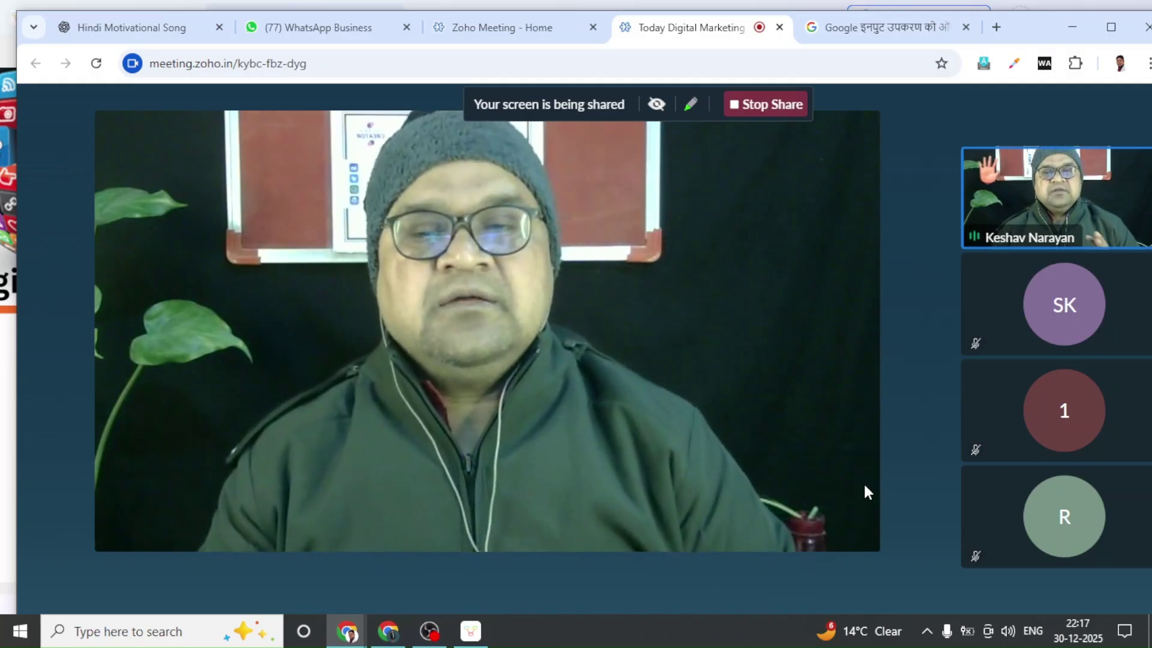
# Return to the WordPress post editor, review the title and opening paragraph with its Digital Marketing link, and save the post again.
pyautogui.moveTo(818, 493)
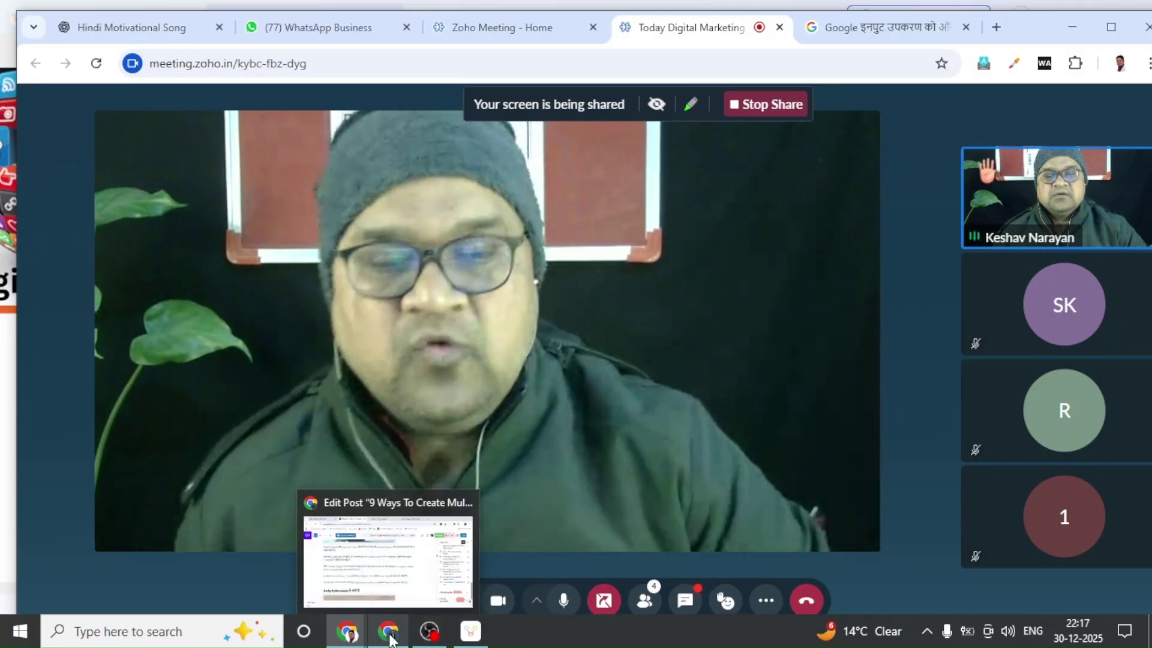
pyautogui.click(384, 638)
pyautogui.scroll(20, 515, 368)
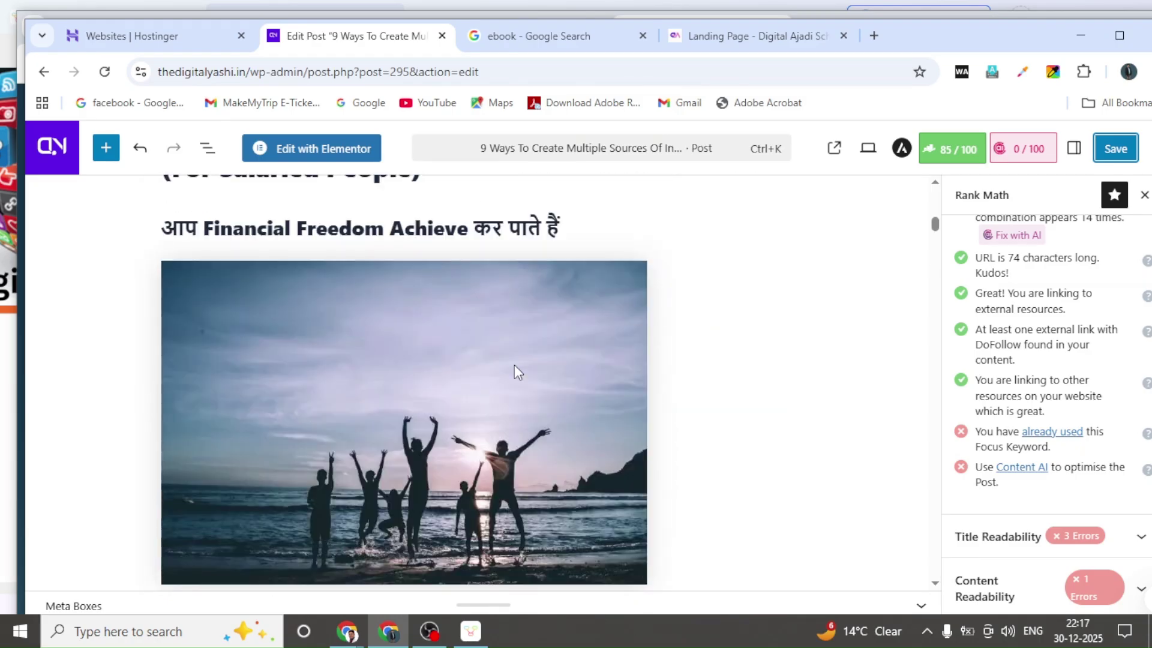
pyautogui.scroll(5, 513, 365)
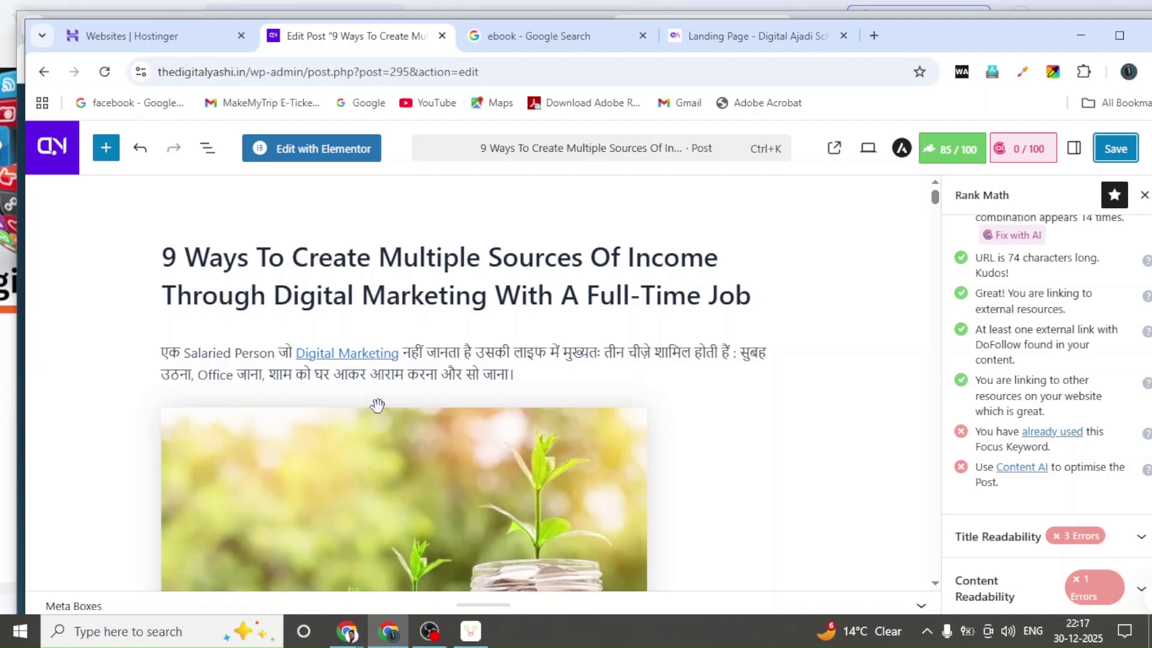
pyautogui.moveTo(574, 396)
pyautogui.scroll(-7, 381, 281)
pyautogui.scroll(6, 380, 281)
pyautogui.scroll(-3, 457, 312)
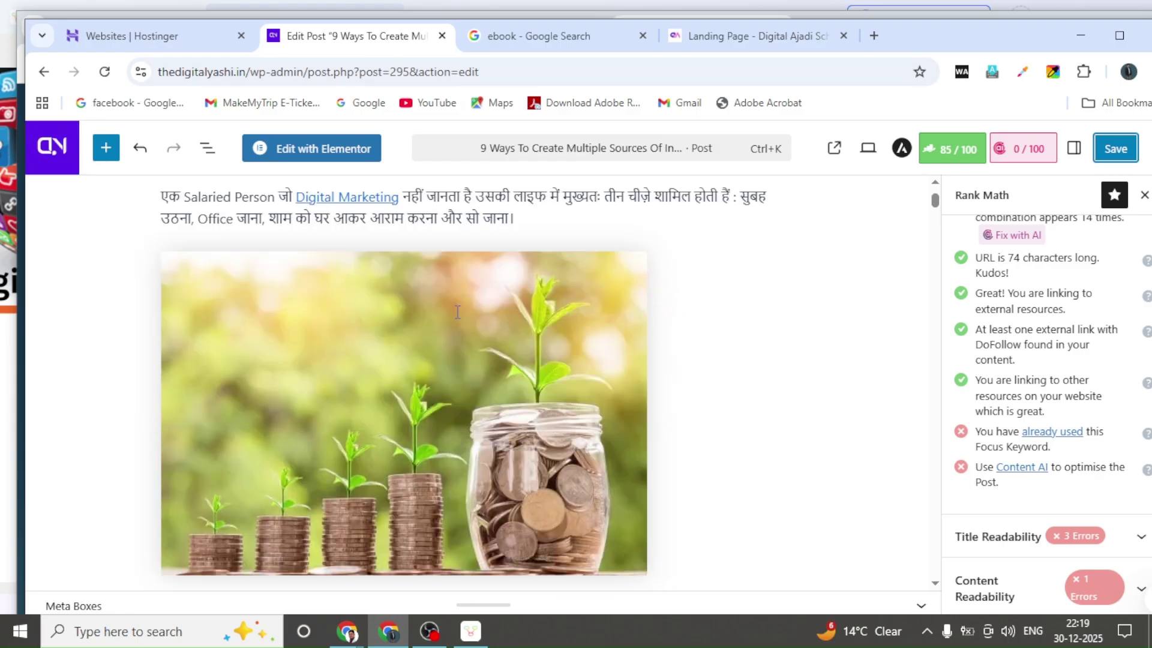
pyautogui.scroll(3, 447, 303)
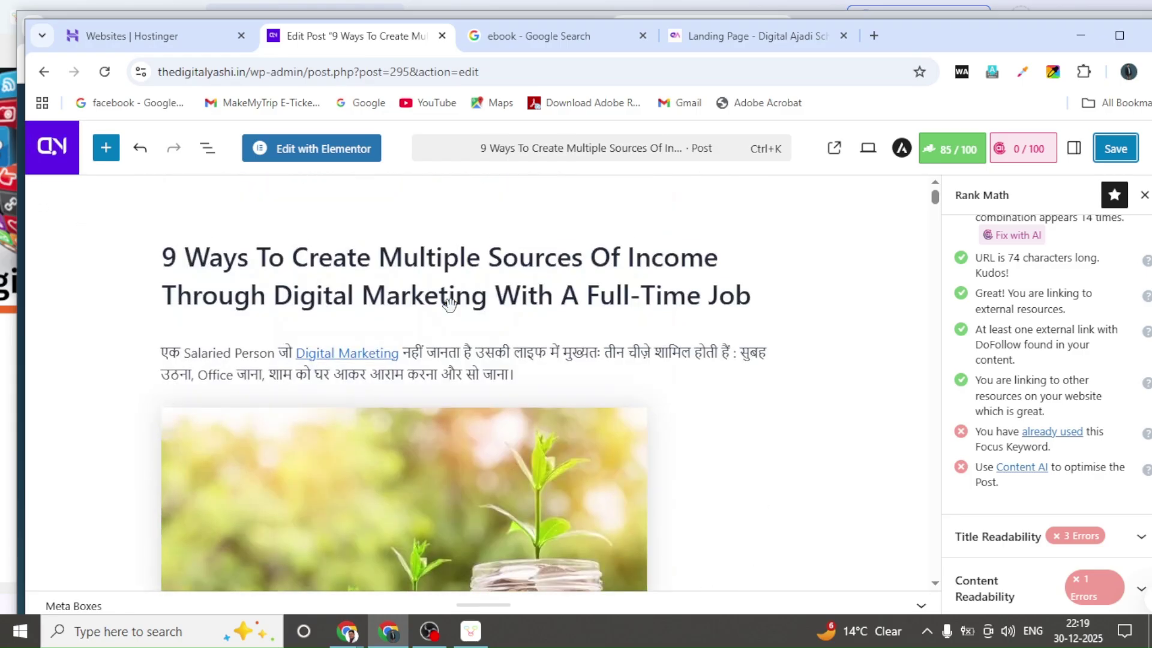
pyautogui.click(1114, 149)
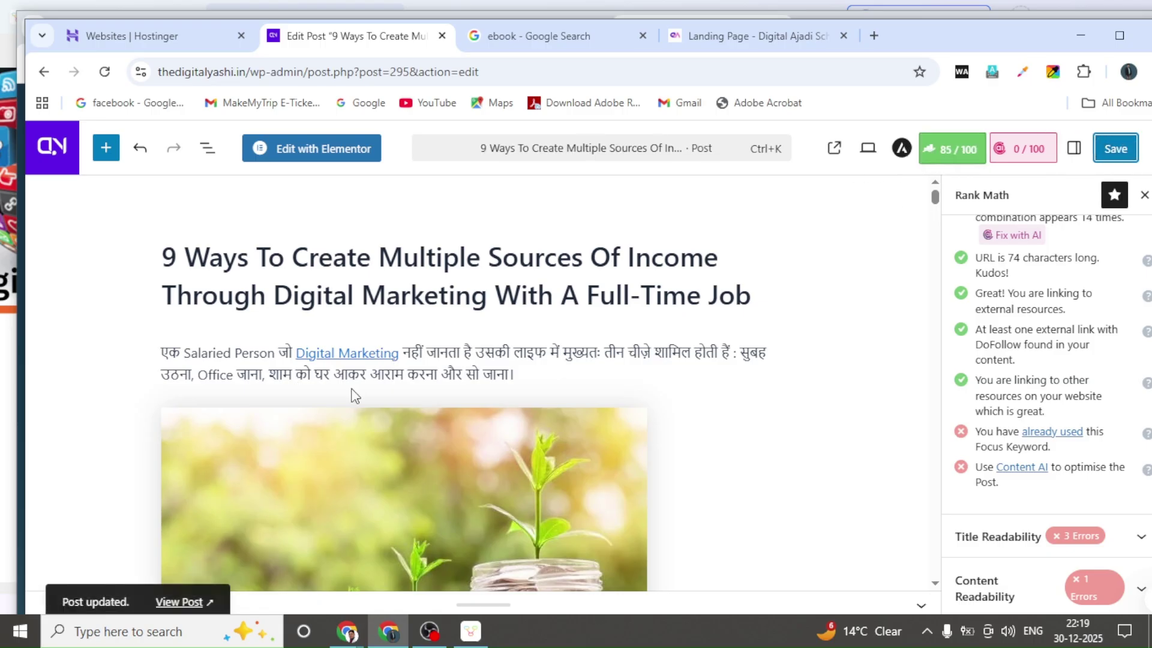
# Look over the sections on benefits for salaried people and leave the editor for the list of all posts.
pyautogui.scroll(-7, 357, 388)
pyautogui.scroll(-20, 420, 387)
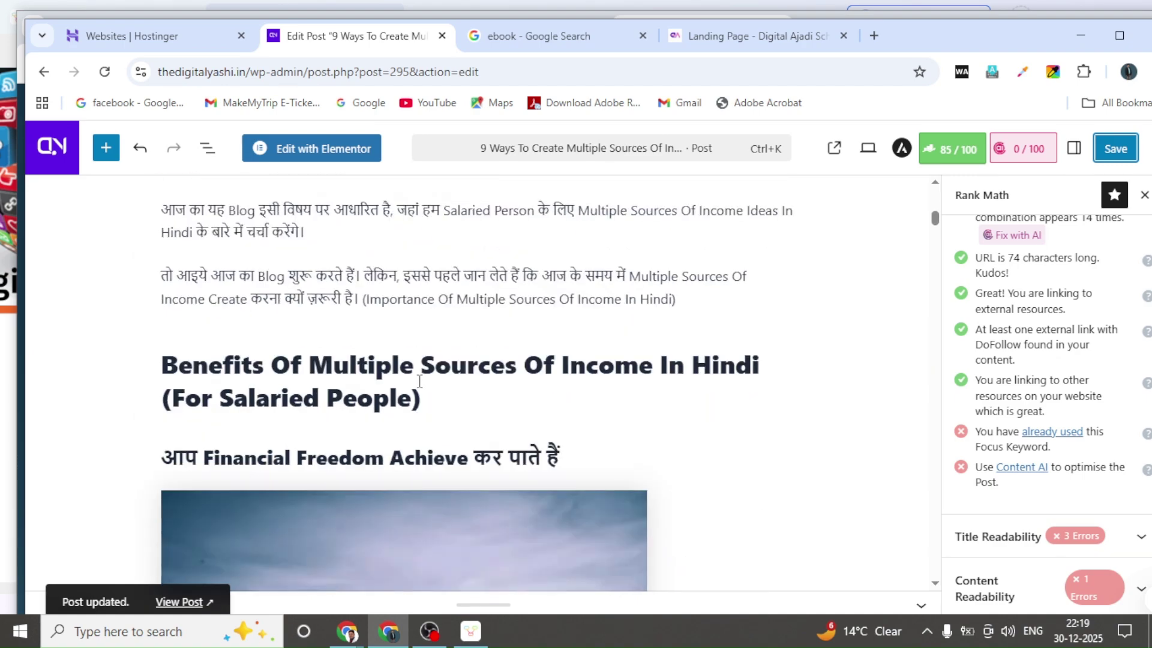
pyautogui.scroll(-8, 426, 395)
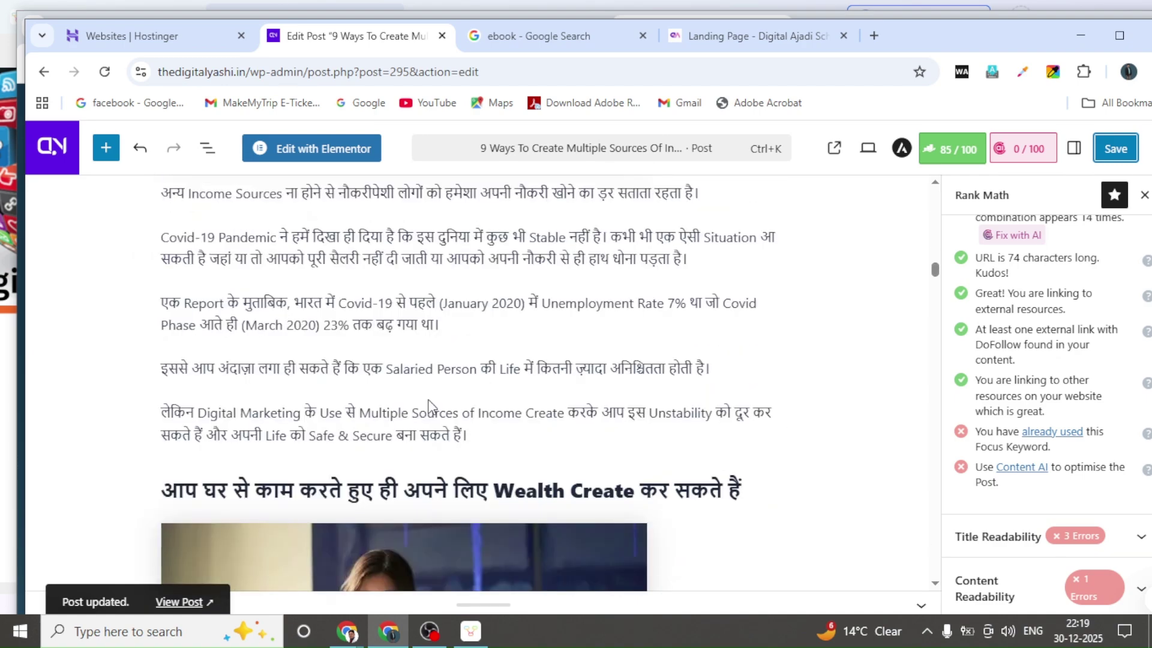
pyautogui.scroll(4, 427, 398)
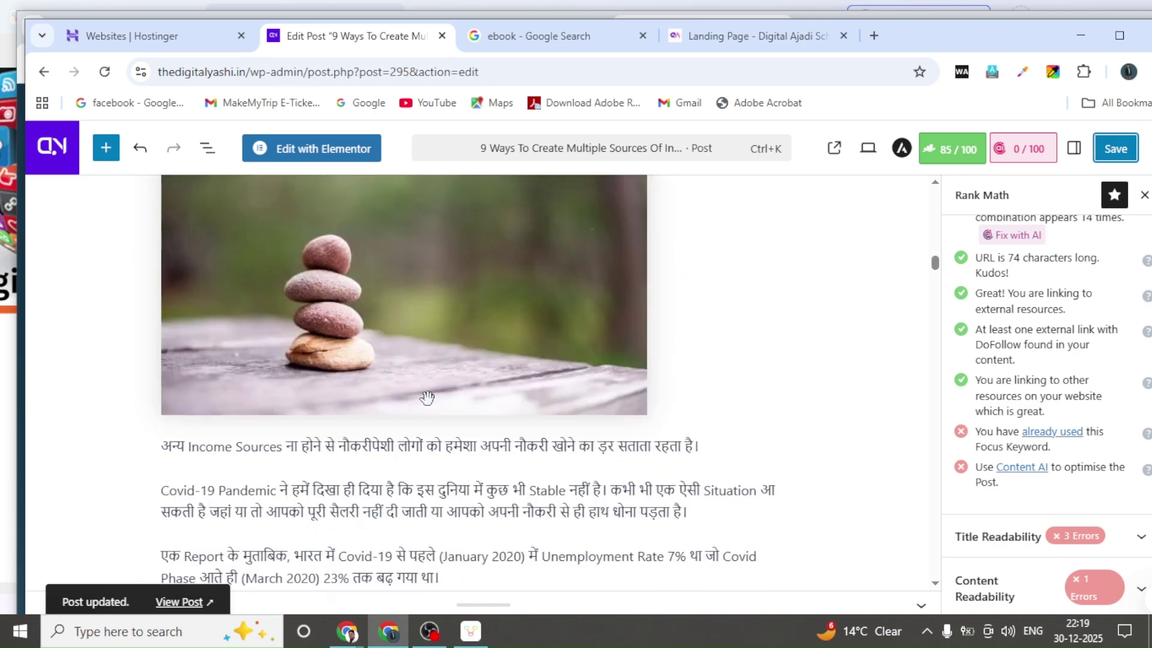
pyautogui.click(53, 150)
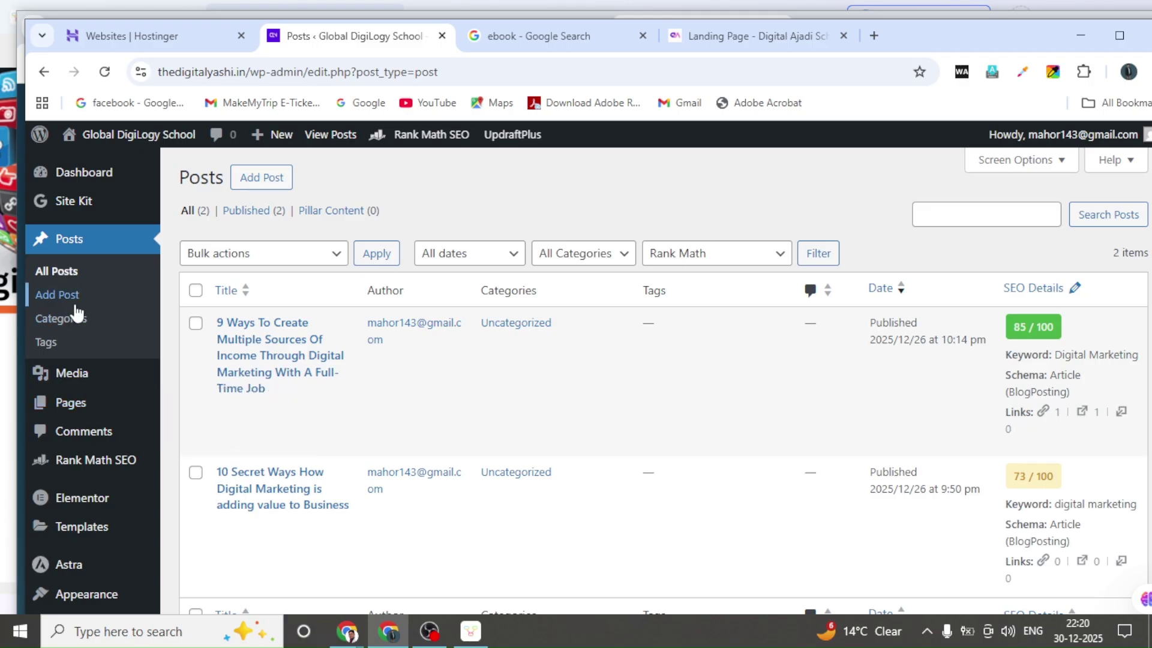
pyautogui.moveTo(93, 514)
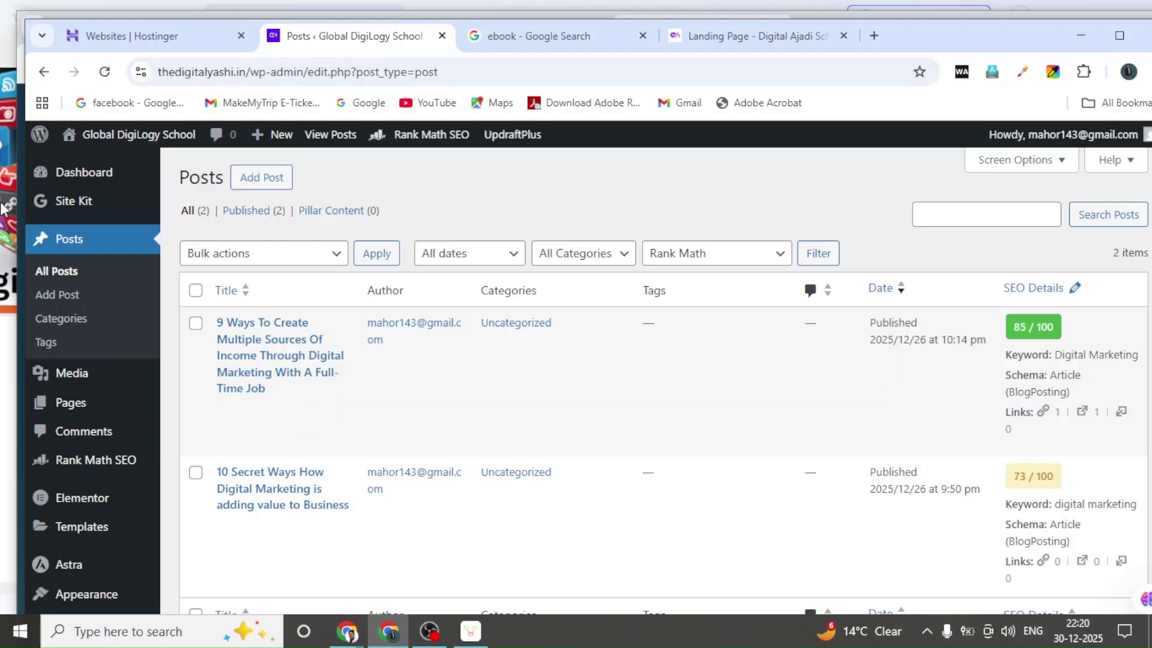
pyautogui.click(875, 35)
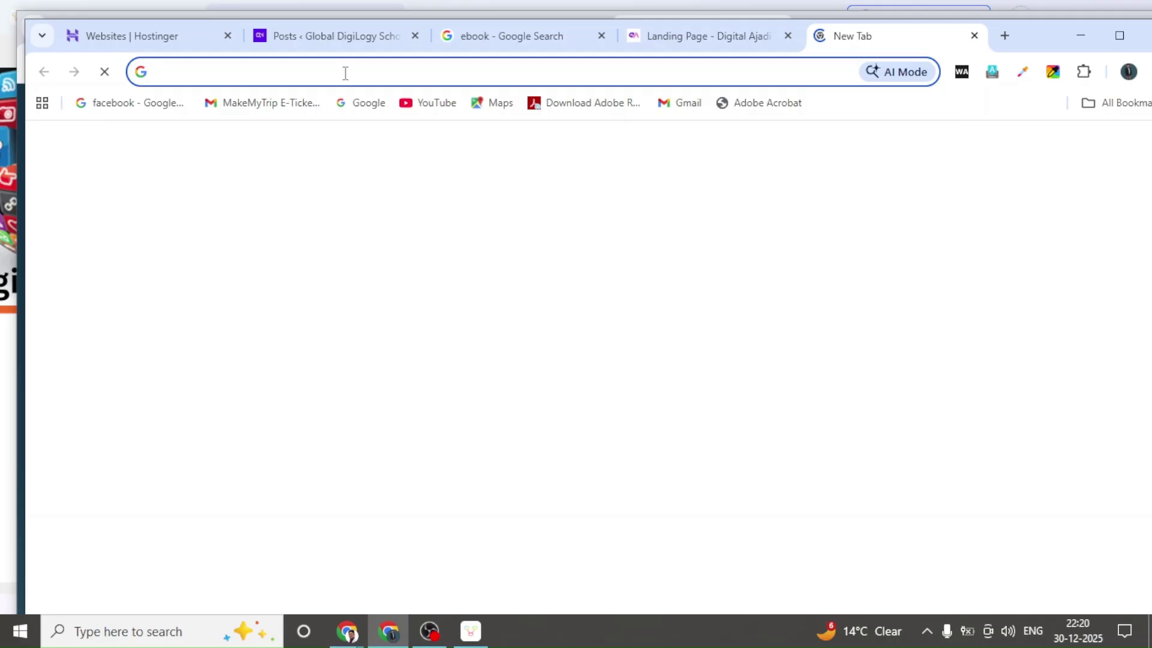
pyautogui.click(345, 73)
pyautogui.write('ww')
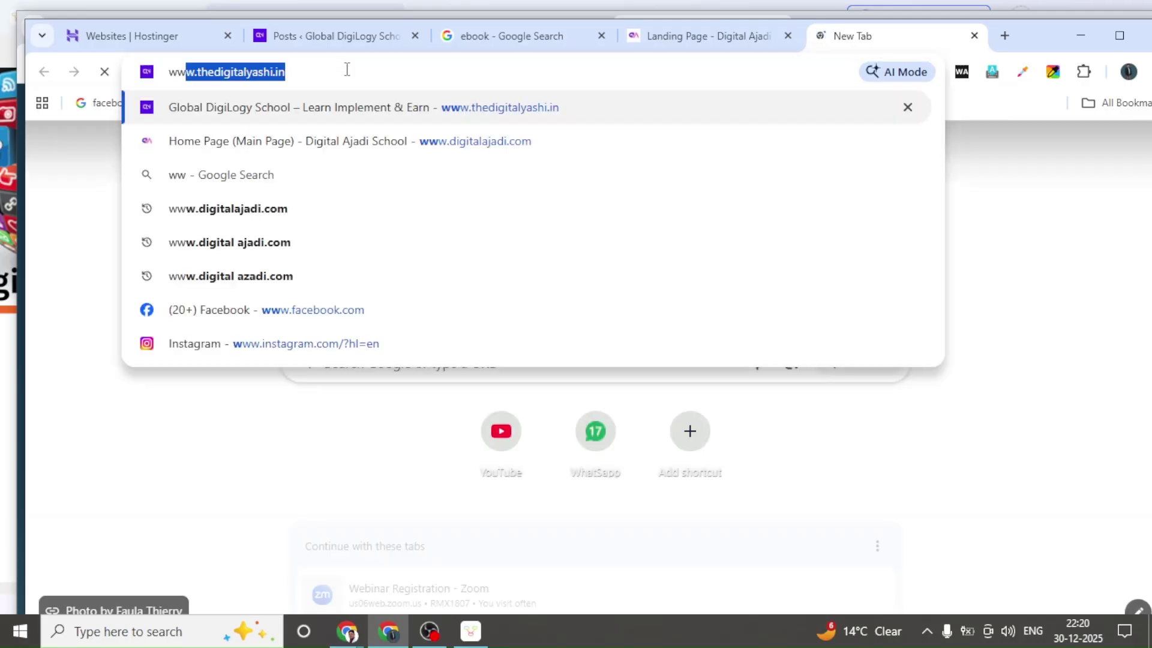
pyautogui.write('w.digitalajadi.com')
pyautogui.press('Return')
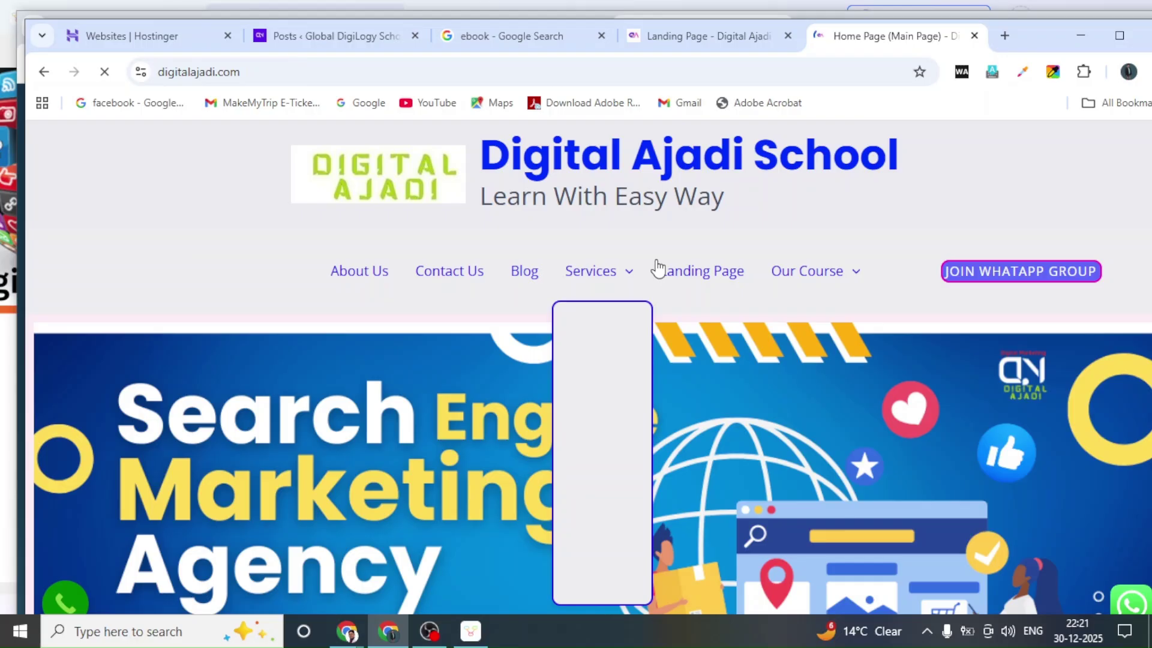
pyautogui.hotkey('ctrl', 'w')
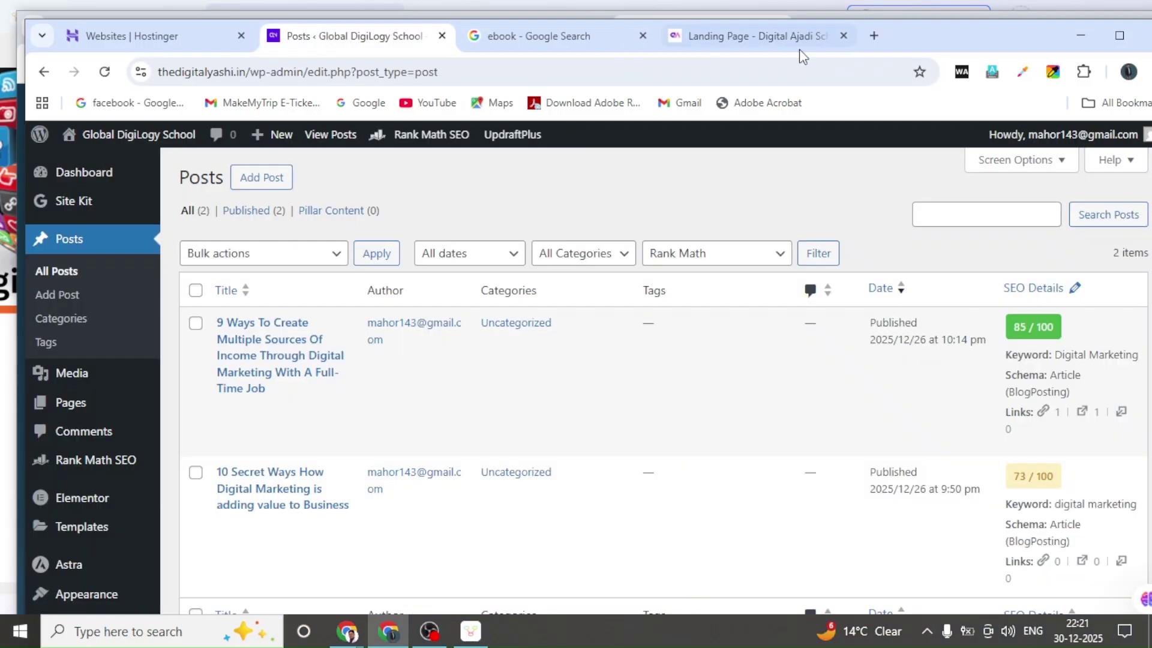
pyautogui.click(875, 36)
pyautogui.write('ww')
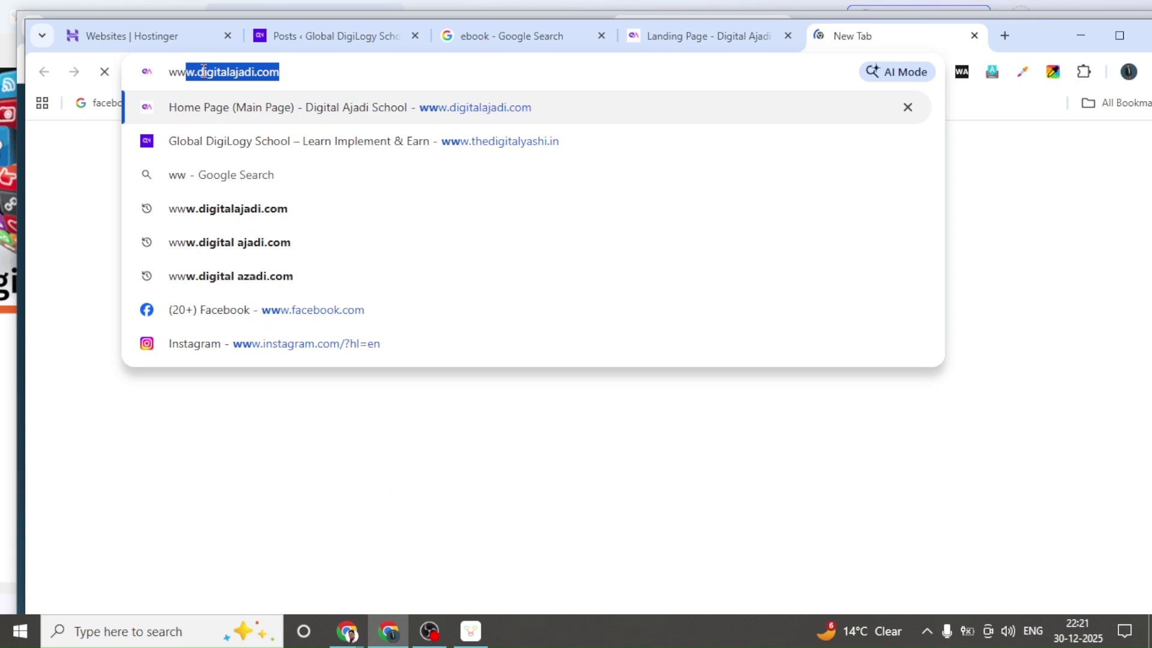
pyautogui.write('w.the')
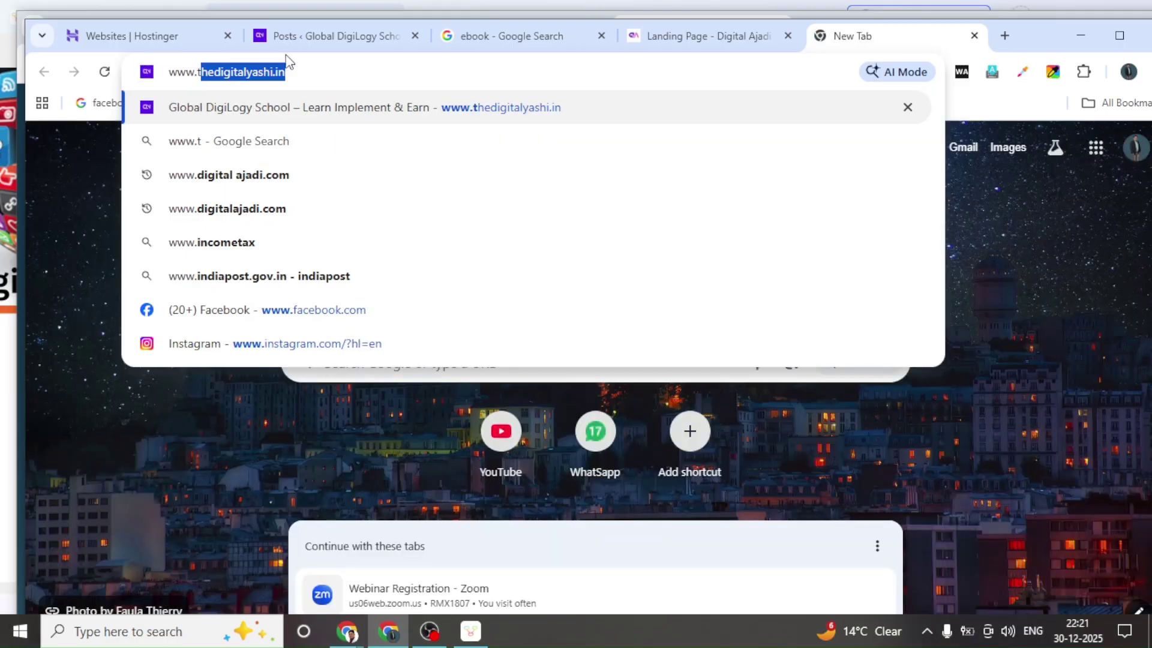
pyautogui.press('Return')
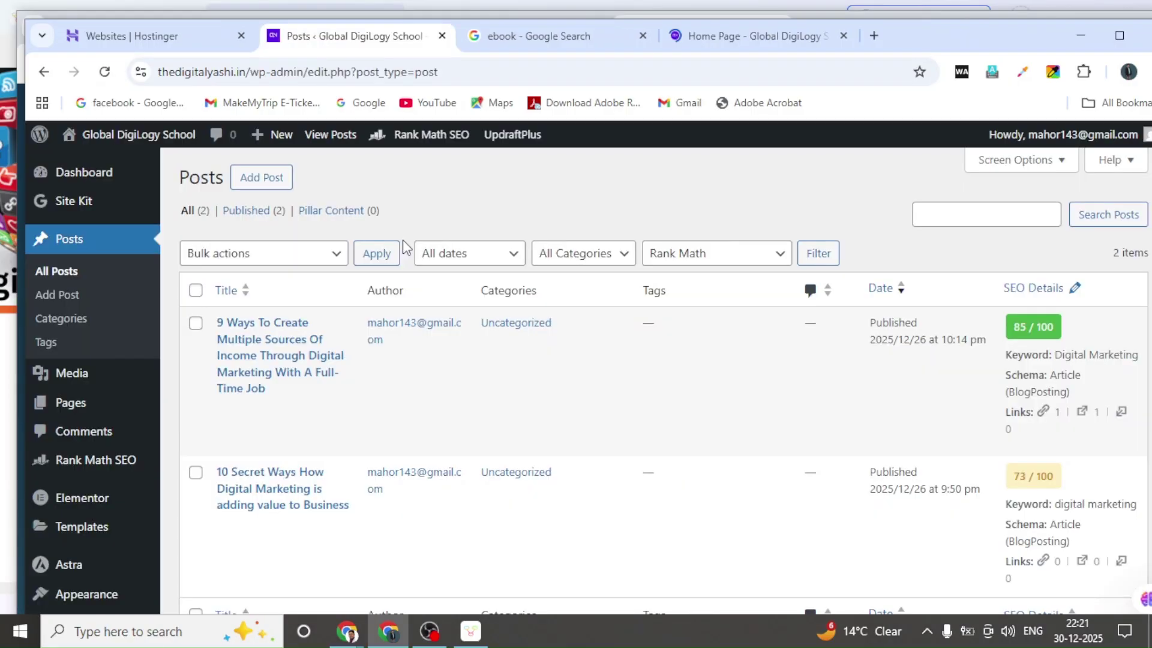
pyautogui.moveTo(39, 147)
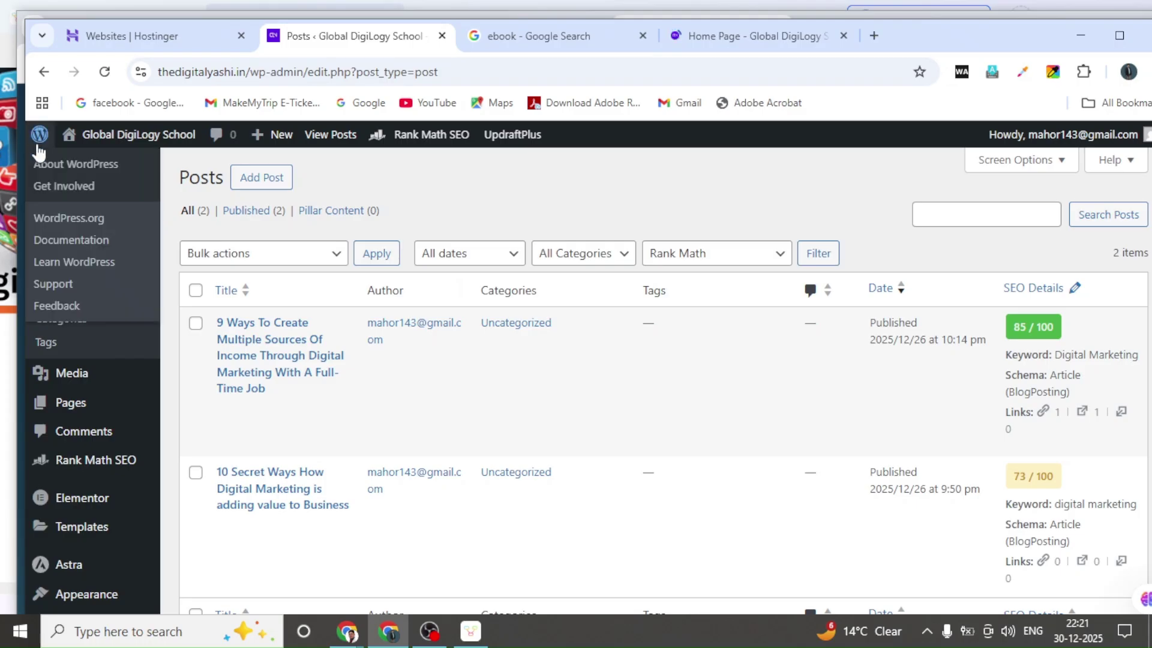
# Find the site's Home Page in the WordPress pages list and open it for editing with Elementor.
pyautogui.click(39, 138)
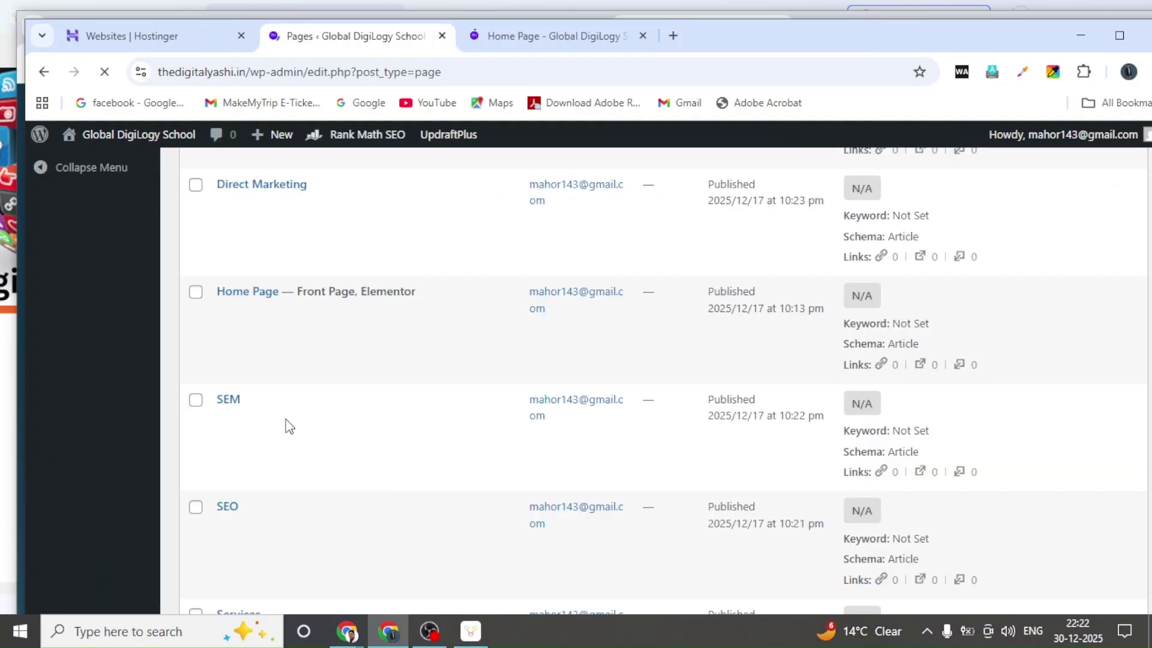
pyautogui.moveTo(255, 341)
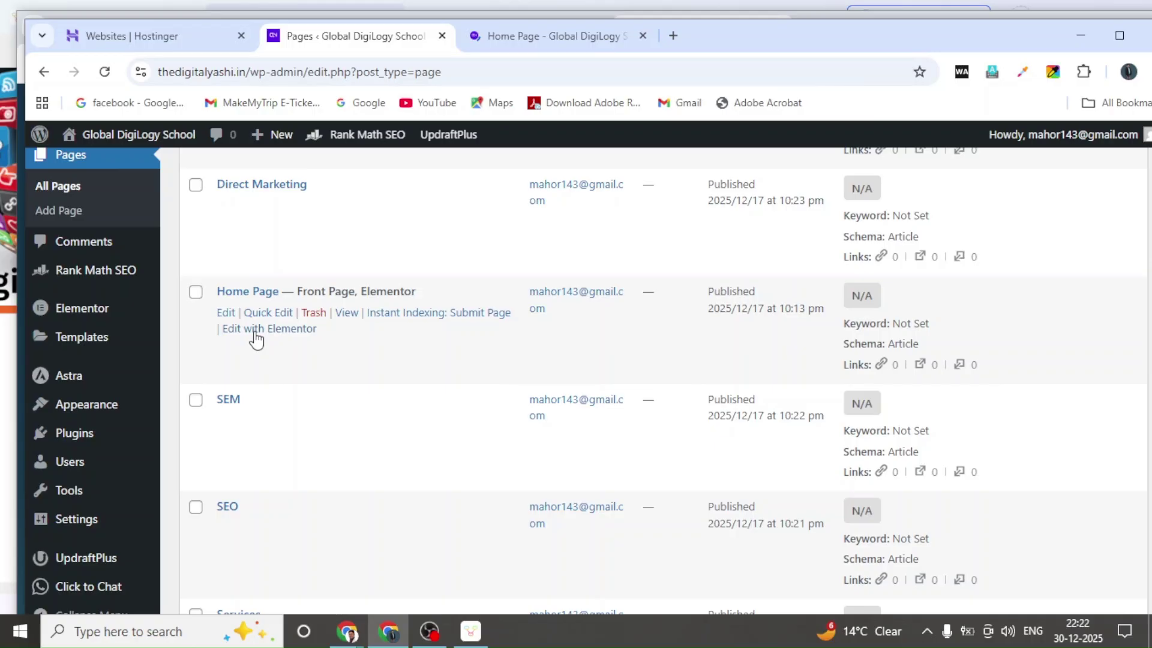
pyautogui.click(254, 330)
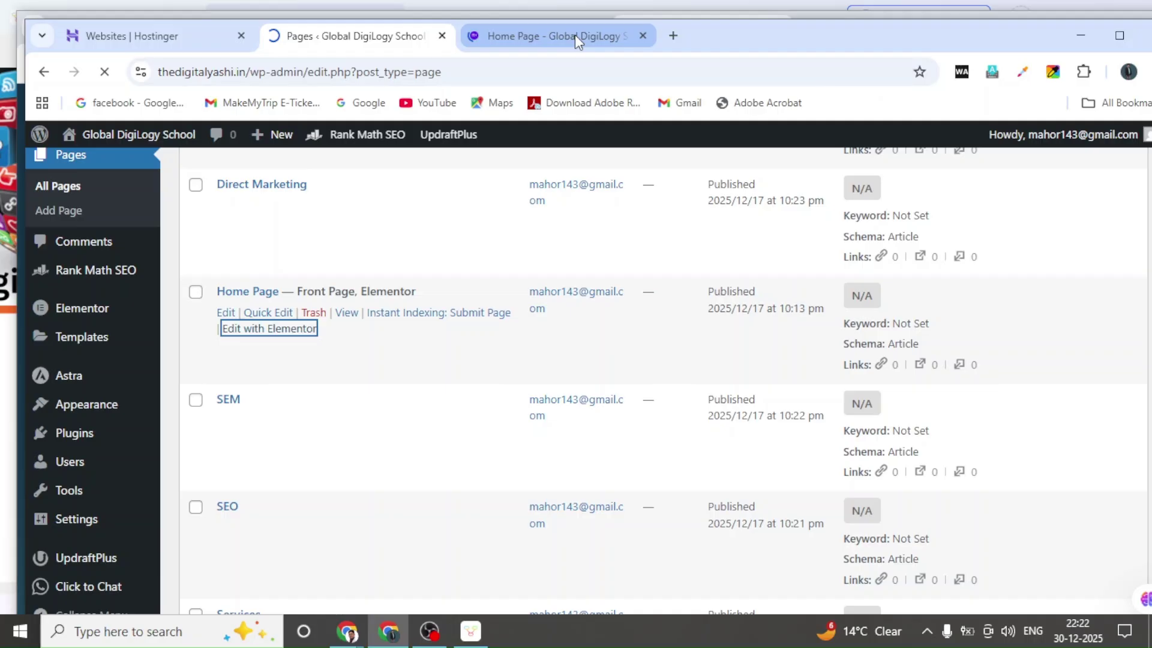
# Look over the live Global DigiLogy School home page, from its banner through the testimonials to the contact section.
pyautogui.click(575, 35)
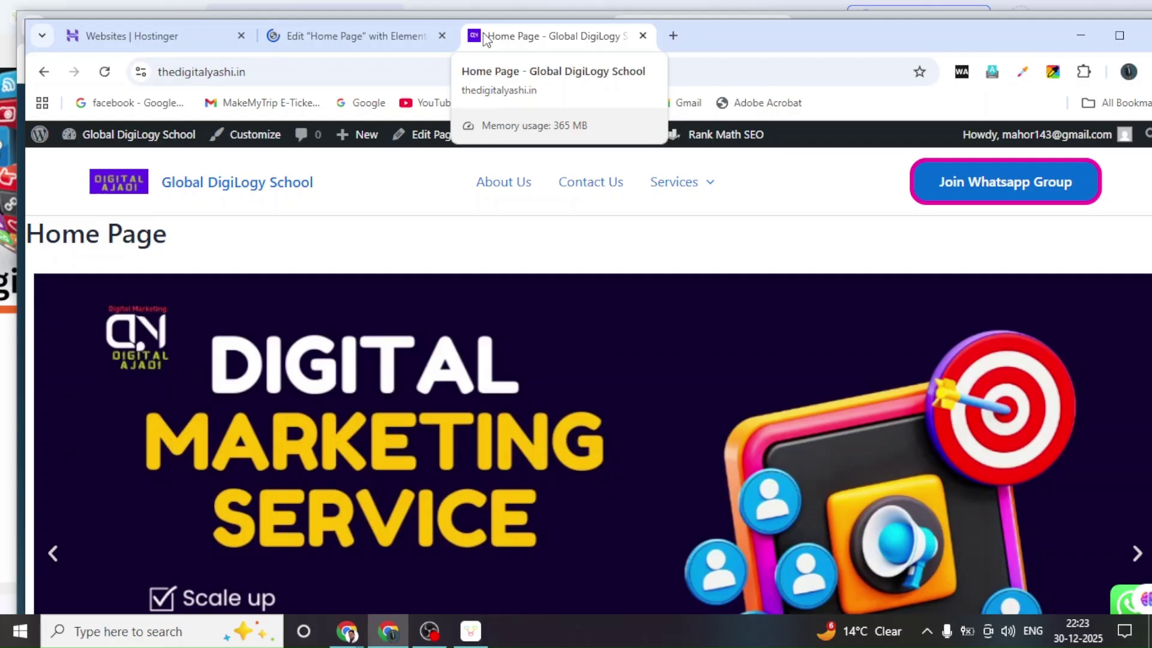
pyautogui.scroll(-10, 826, 332)
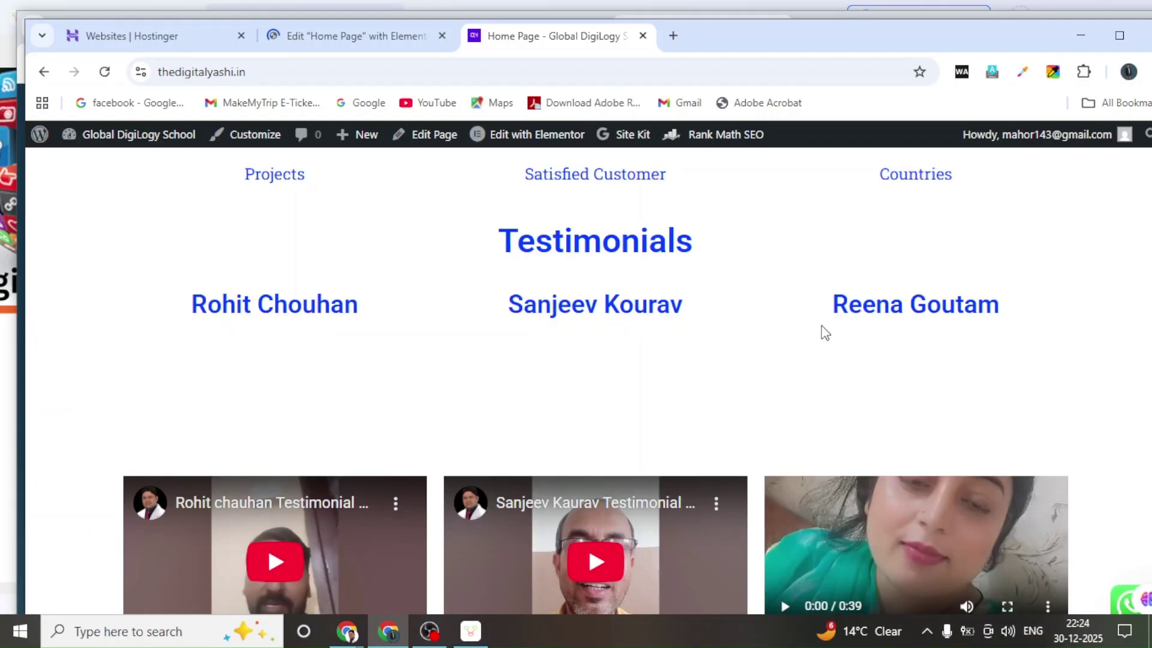
pyautogui.scroll(-3, 826, 332)
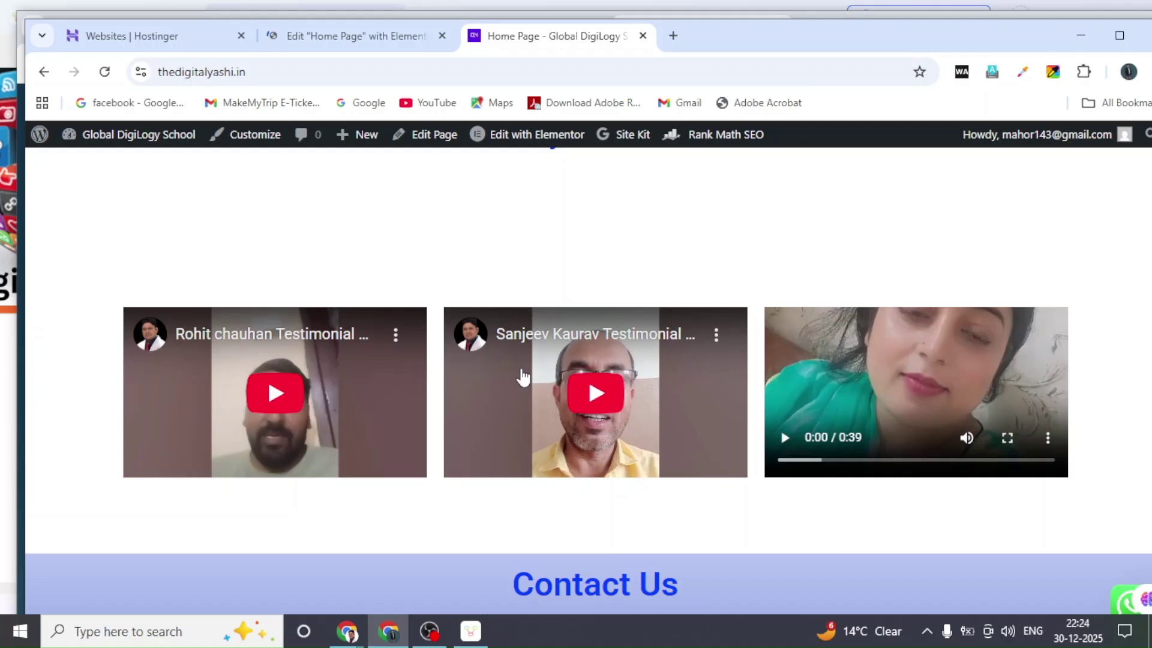
pyautogui.scroll(-7, 462, 604)
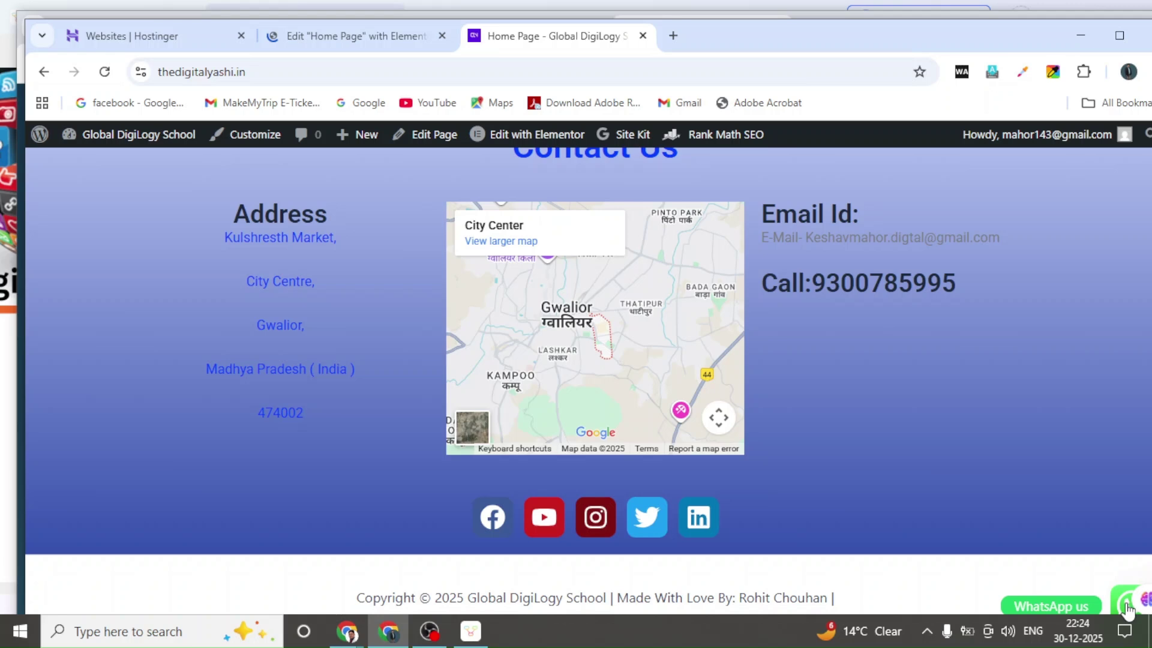
# Return to the Home Page in the Elementor editor and look over its mobile layout.
pyautogui.click(320, 38)
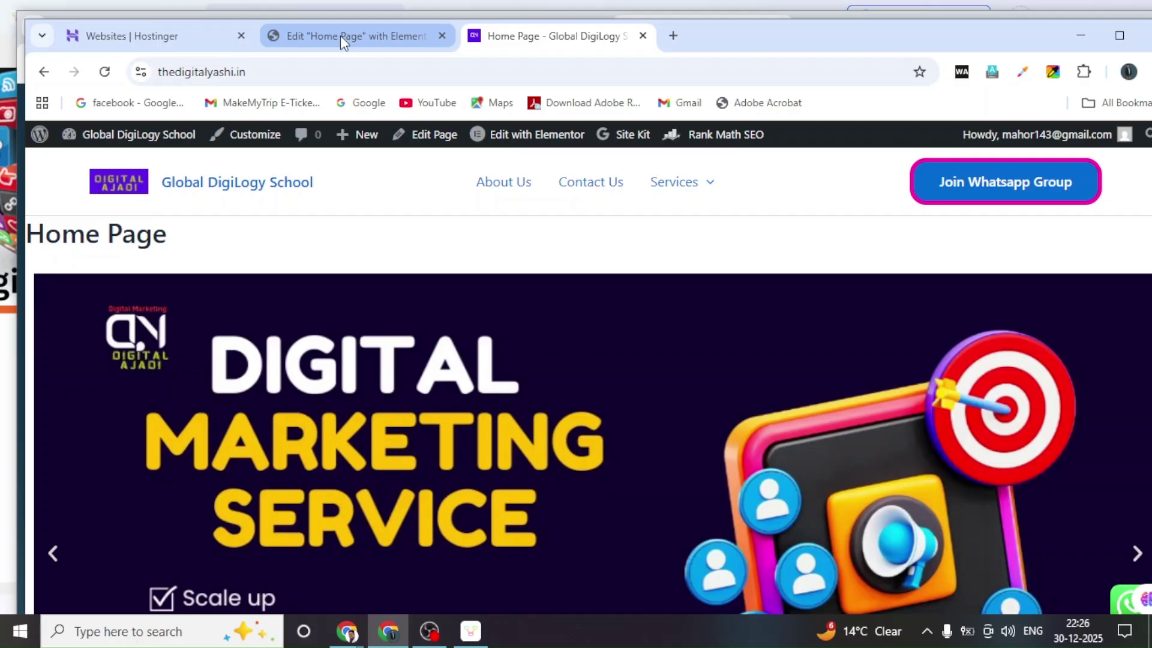
pyautogui.click(341, 35)
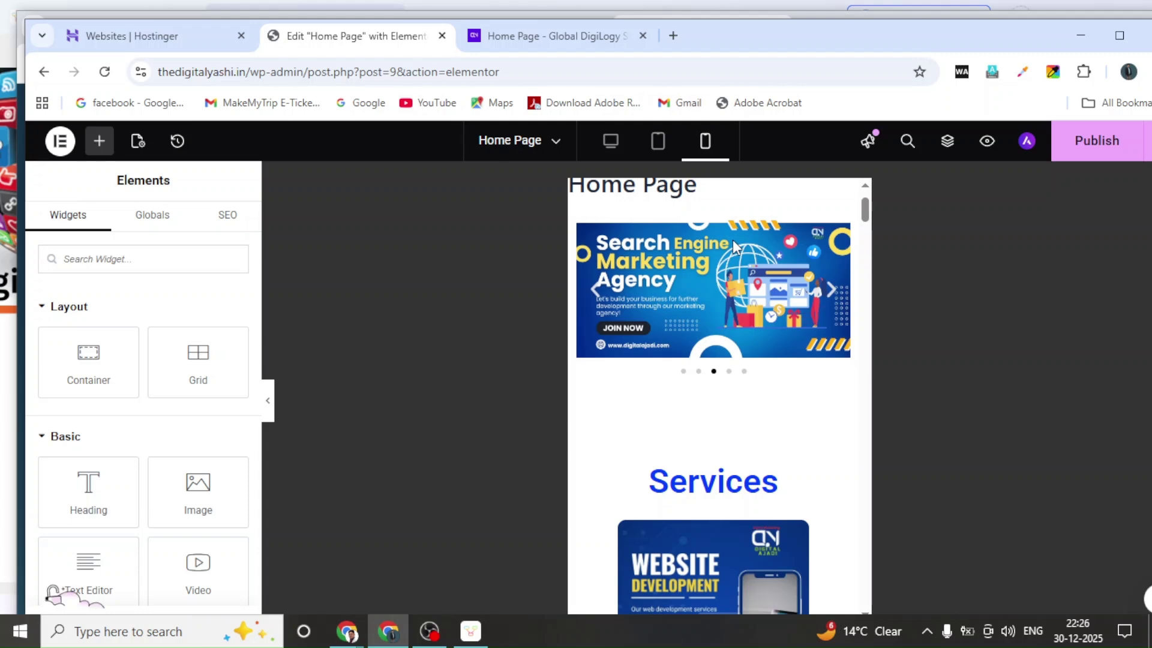
pyautogui.scroll(-10, 733, 246)
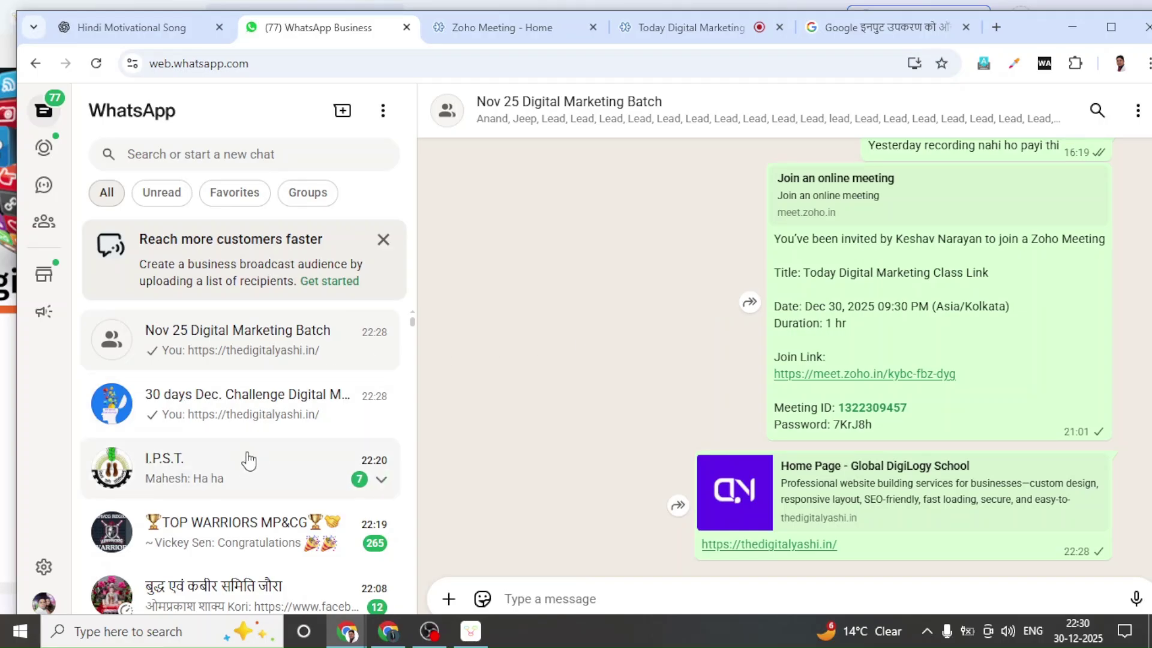
# Look back through the Nov 25 Digital Marketing Batch chat in WhatsApp, and review the live home page from banner to contact details.
pyautogui.scroll(5, 481, 326)
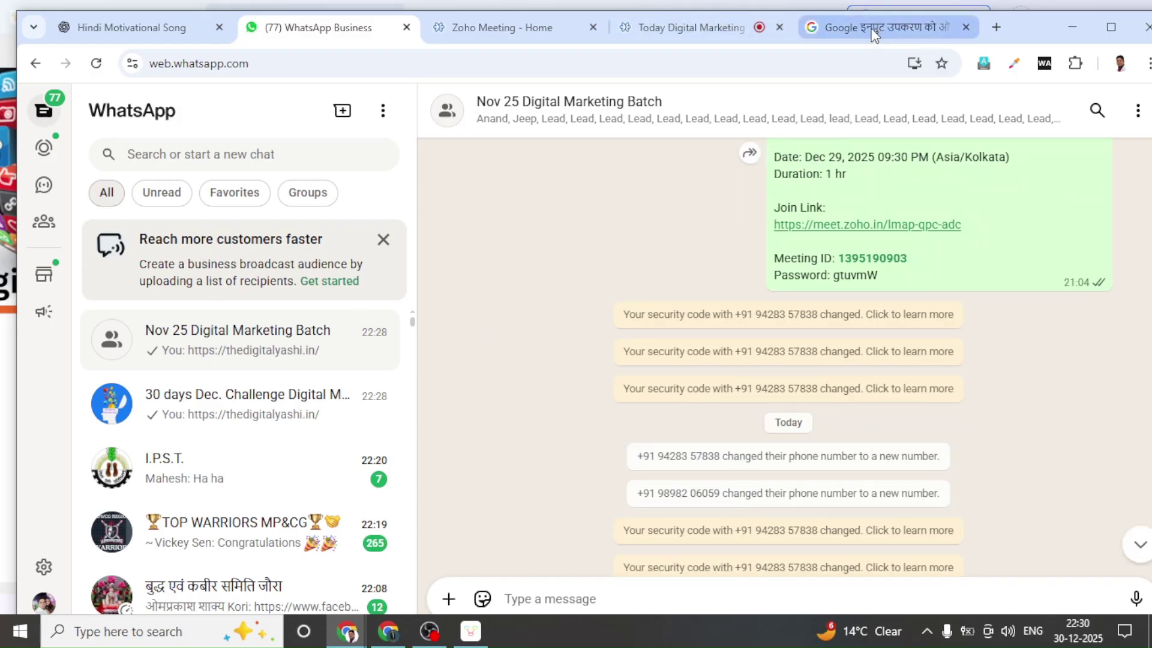
pyautogui.click(387, 639)
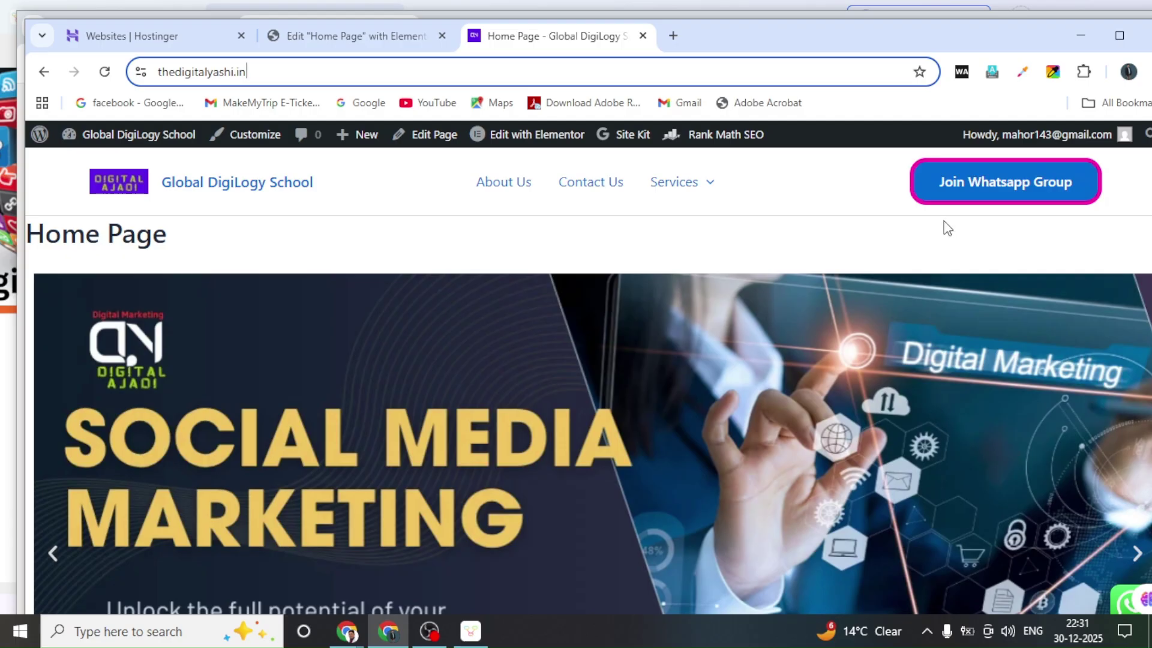
pyautogui.scroll(-5, 845, 258)
pyautogui.scroll(-3, 838, 267)
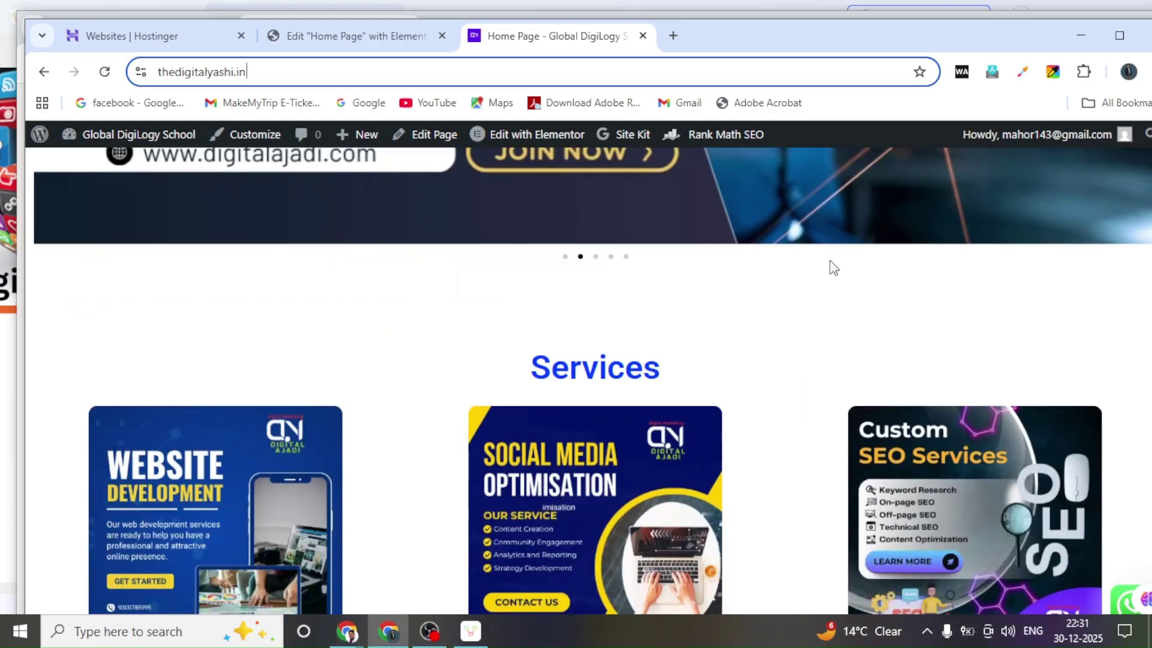
pyautogui.scroll(-2, 672, 390)
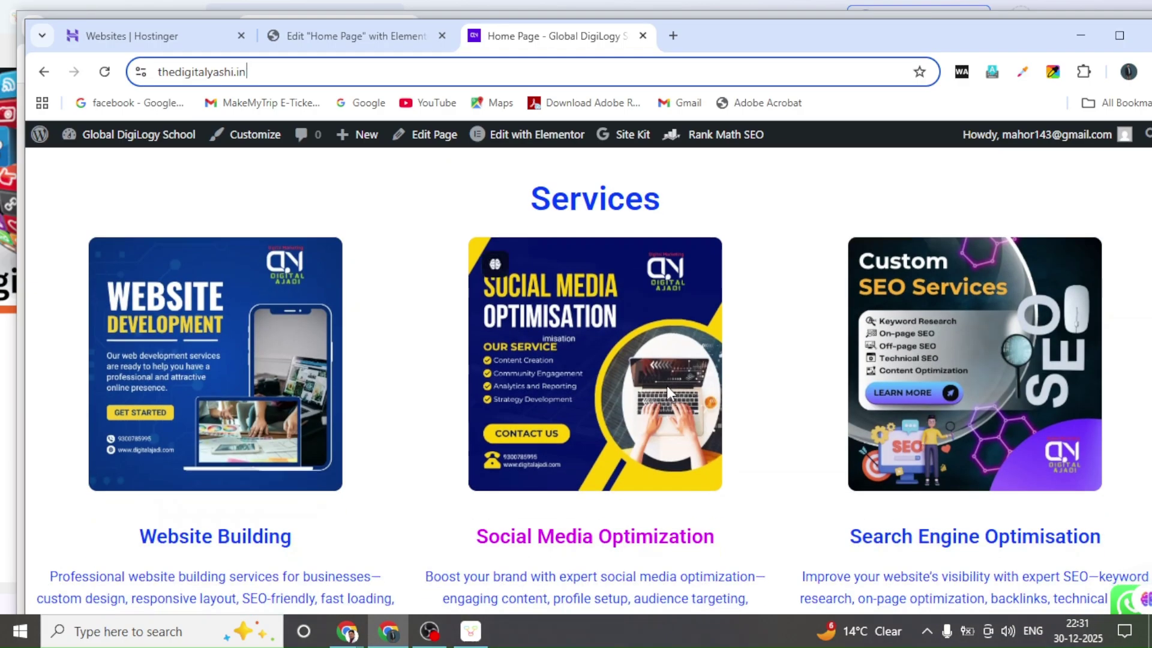
pyautogui.scroll(-1, 667, 390)
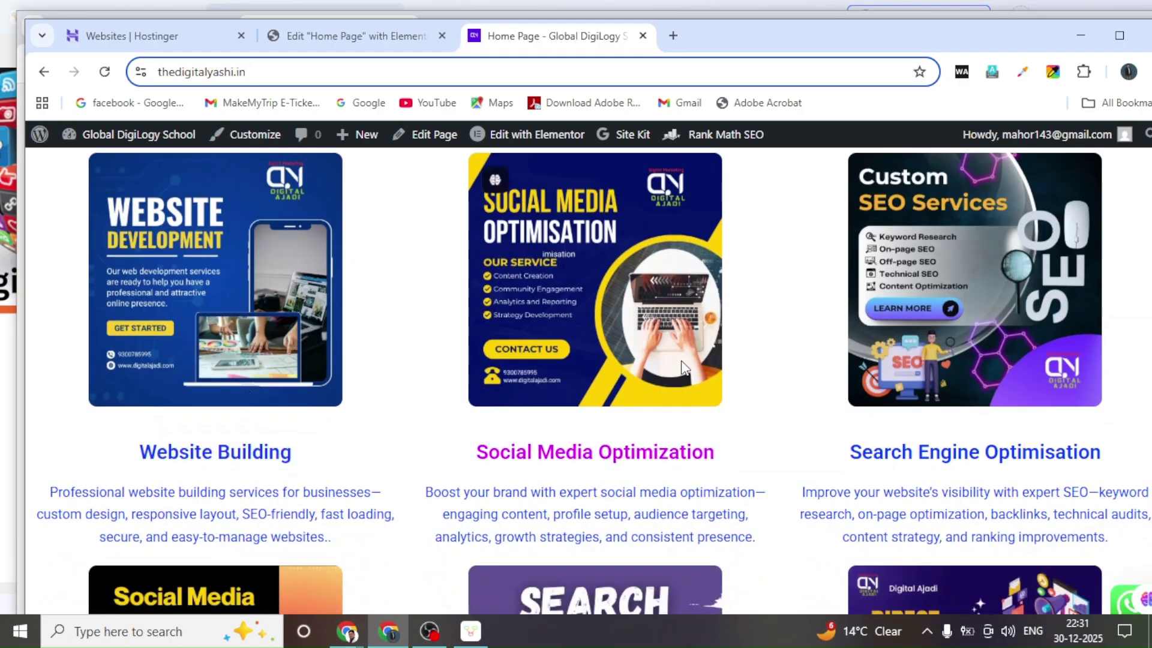
pyautogui.scroll(-12, 682, 363)
pyautogui.scroll(-20, 672, 350)
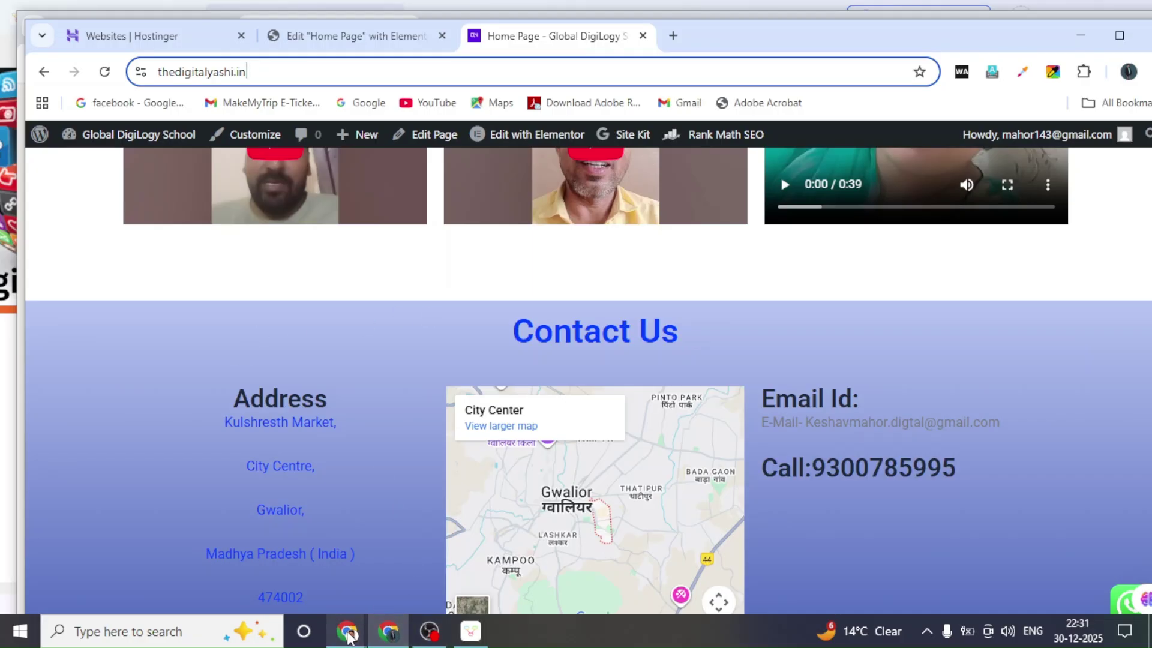
# Switch to the running Zoho Meeting class session and end the meeting for everyone.
pyautogui.click(348, 633)
pyautogui.moveTo(396, 550)
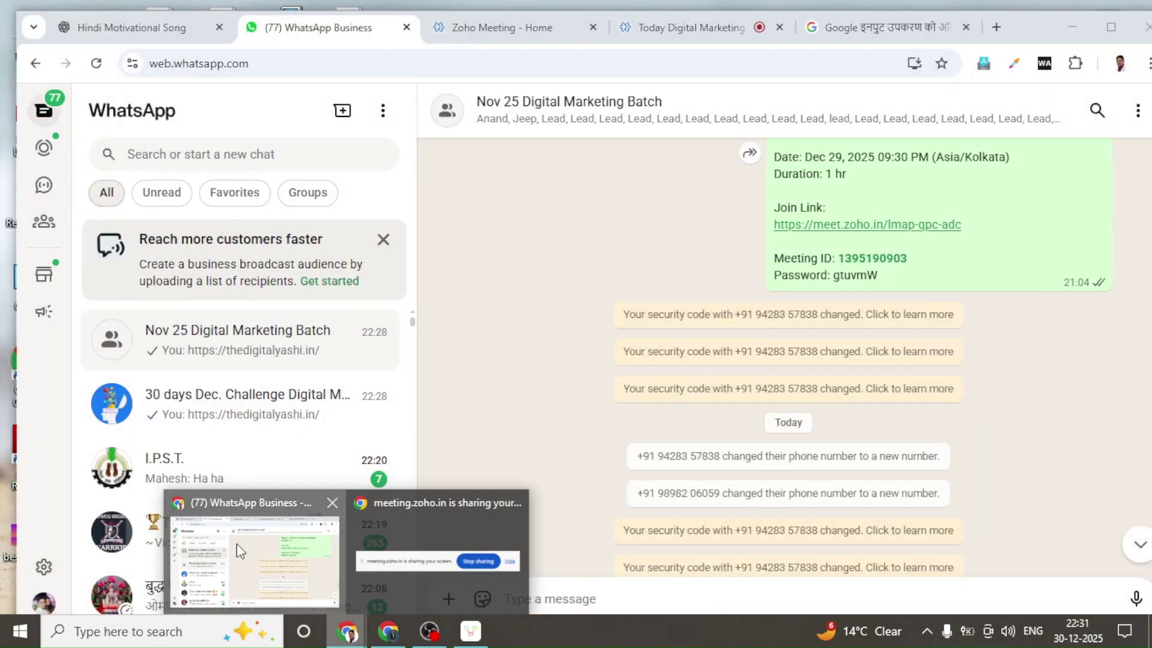
pyautogui.click(236, 543)
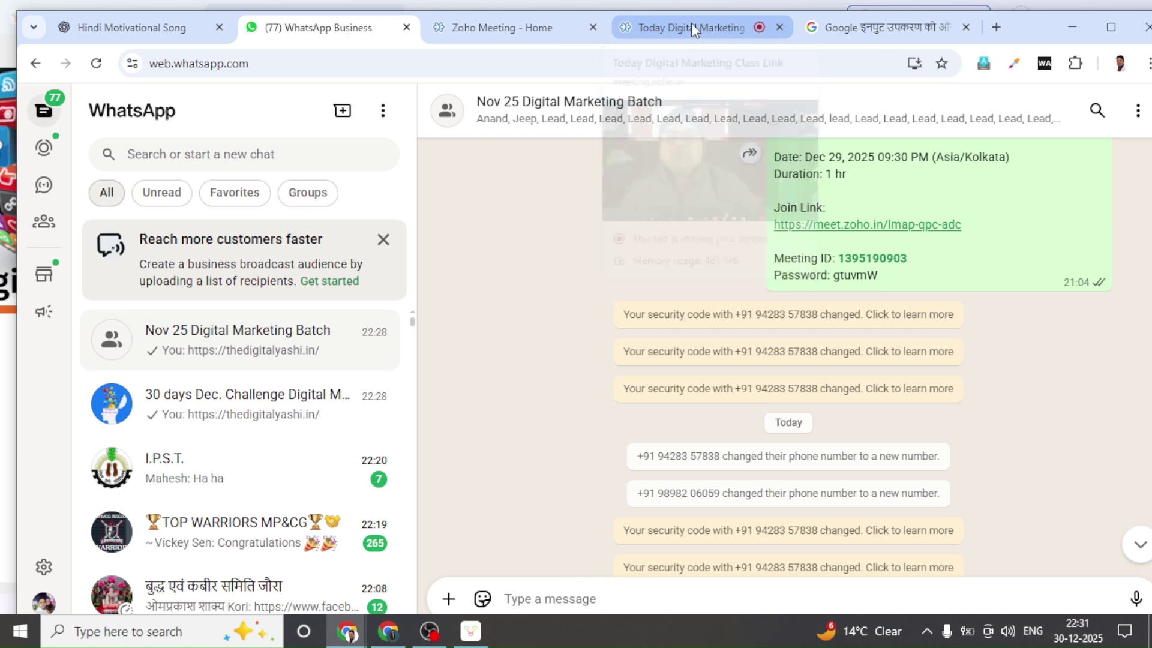
pyautogui.click(692, 27)
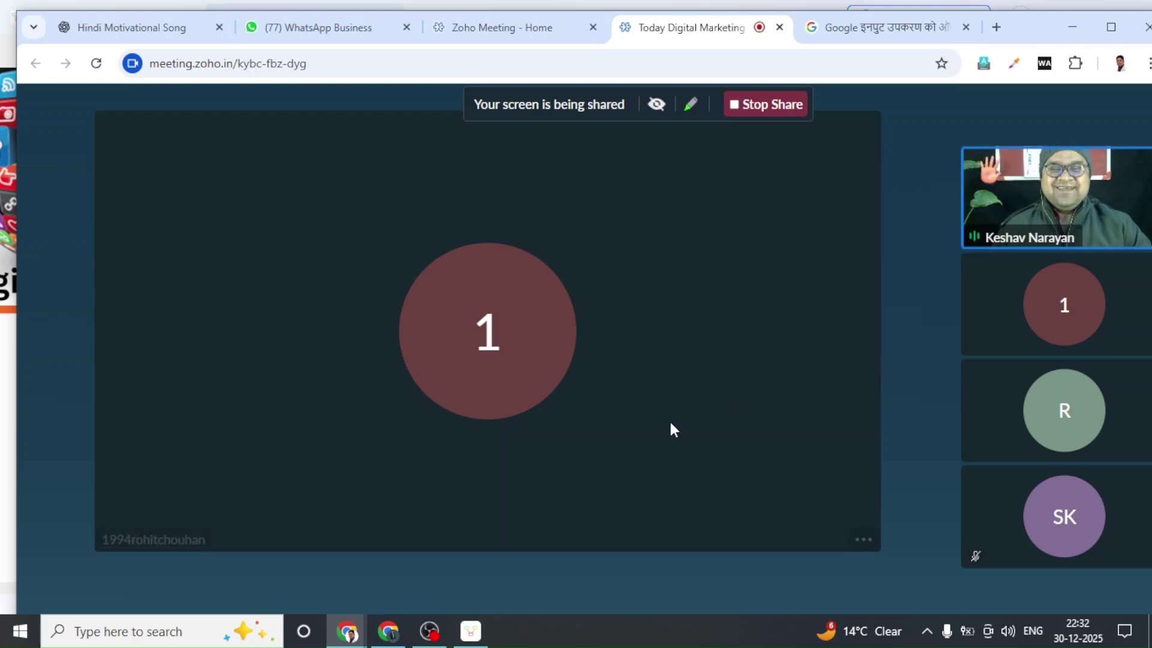
pyautogui.moveTo(517, 562)
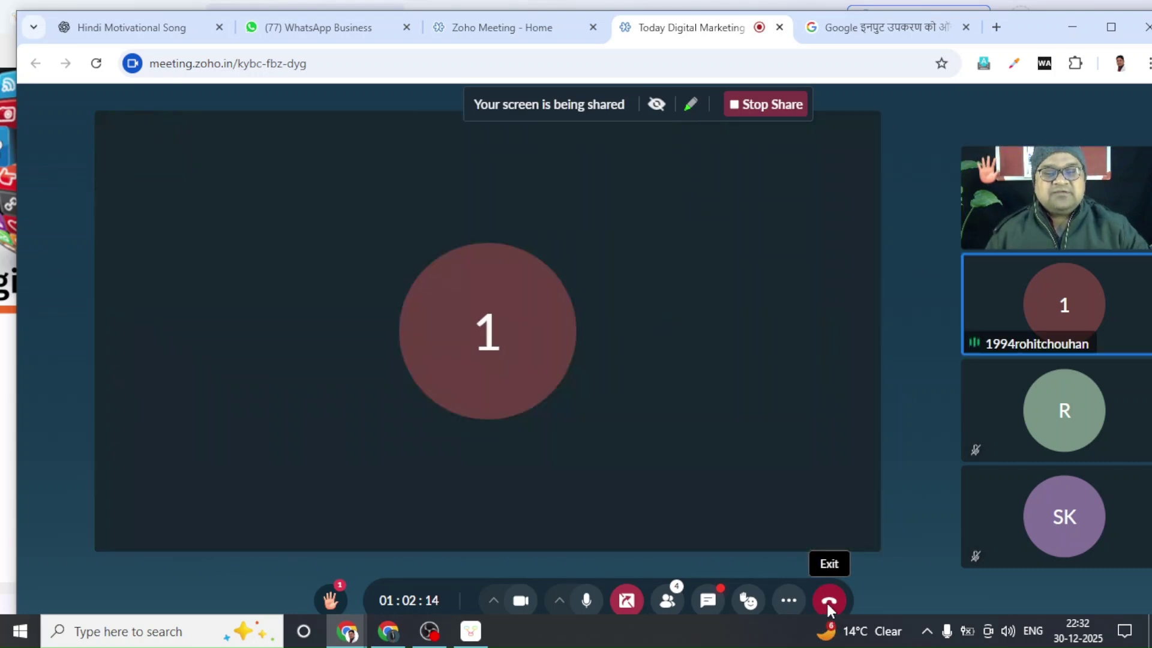
pyautogui.click(828, 602)
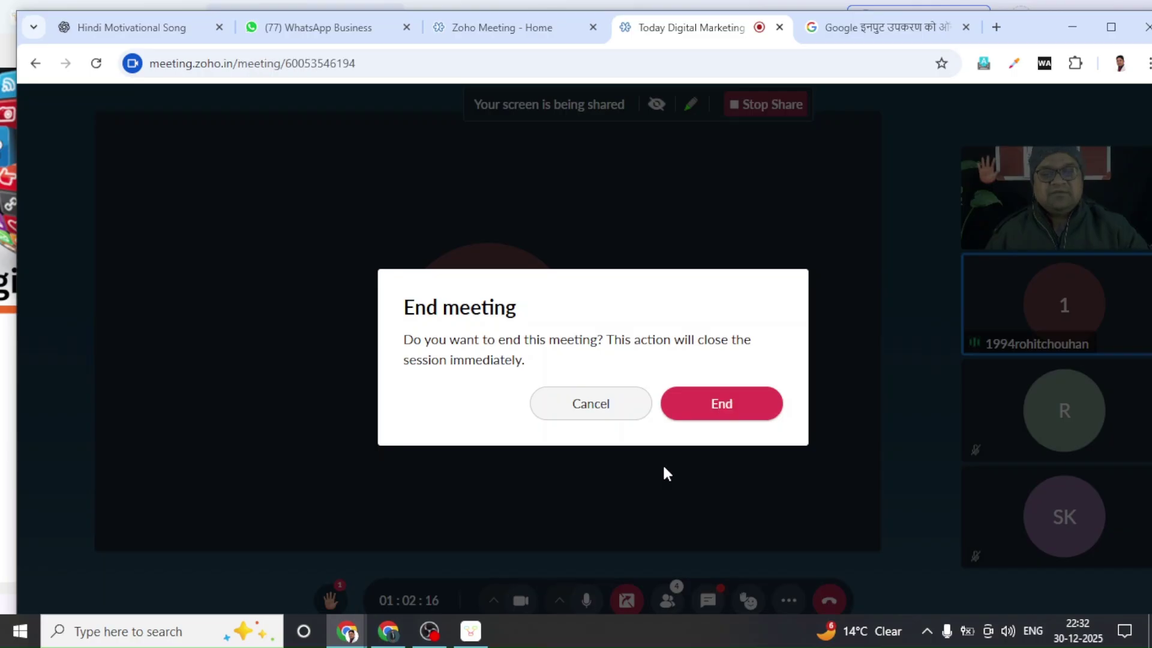
pyautogui.click(721, 404)
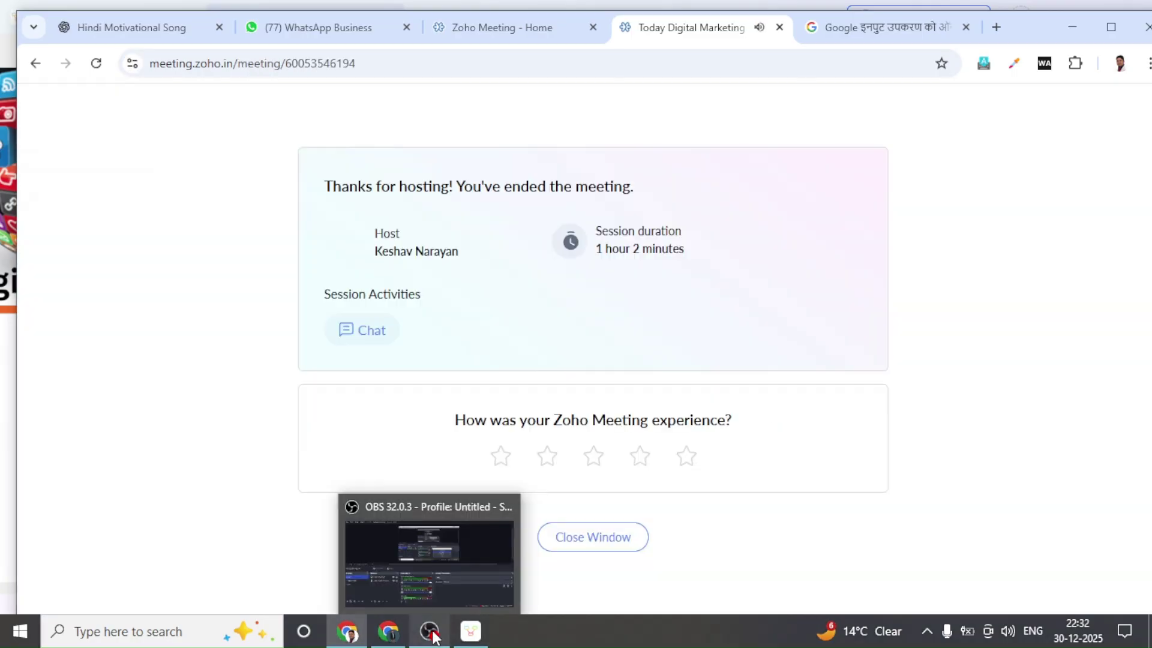